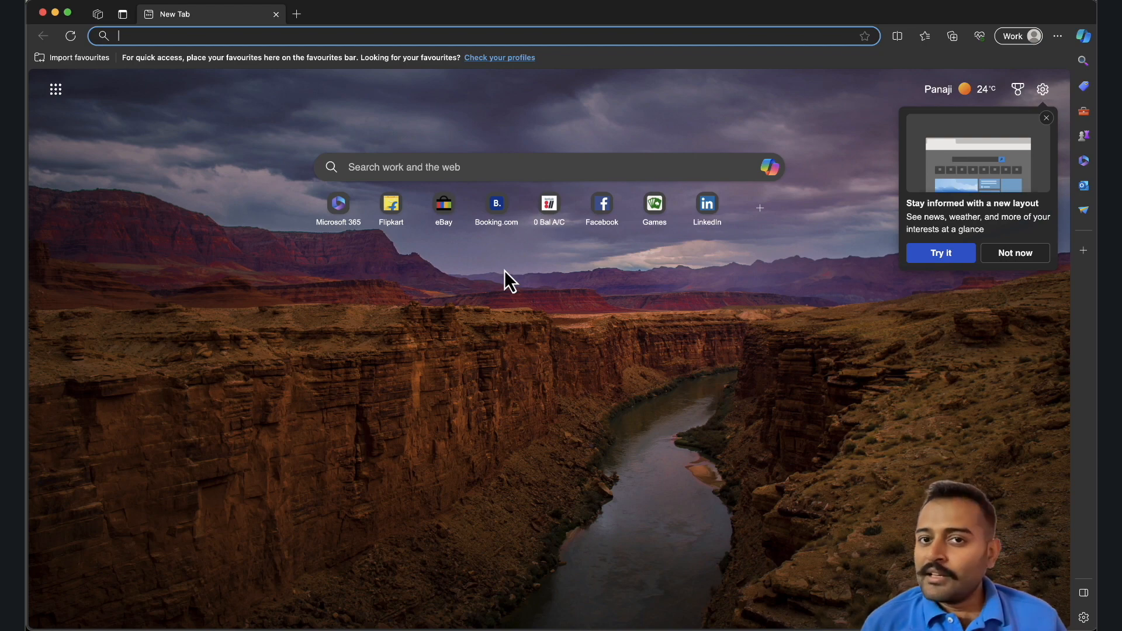
# - Open Microsoft 365 from the Edge new tab page, sign in, and accept the Action Required prompt
pyautogui.click(332, 219)
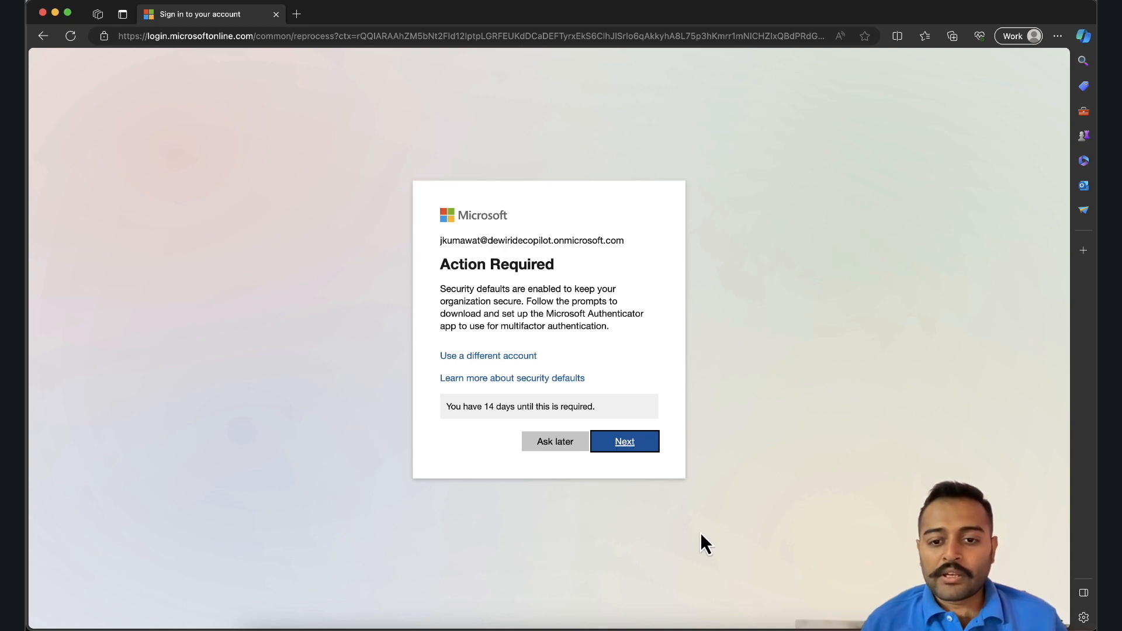
pyautogui.click(618, 444)
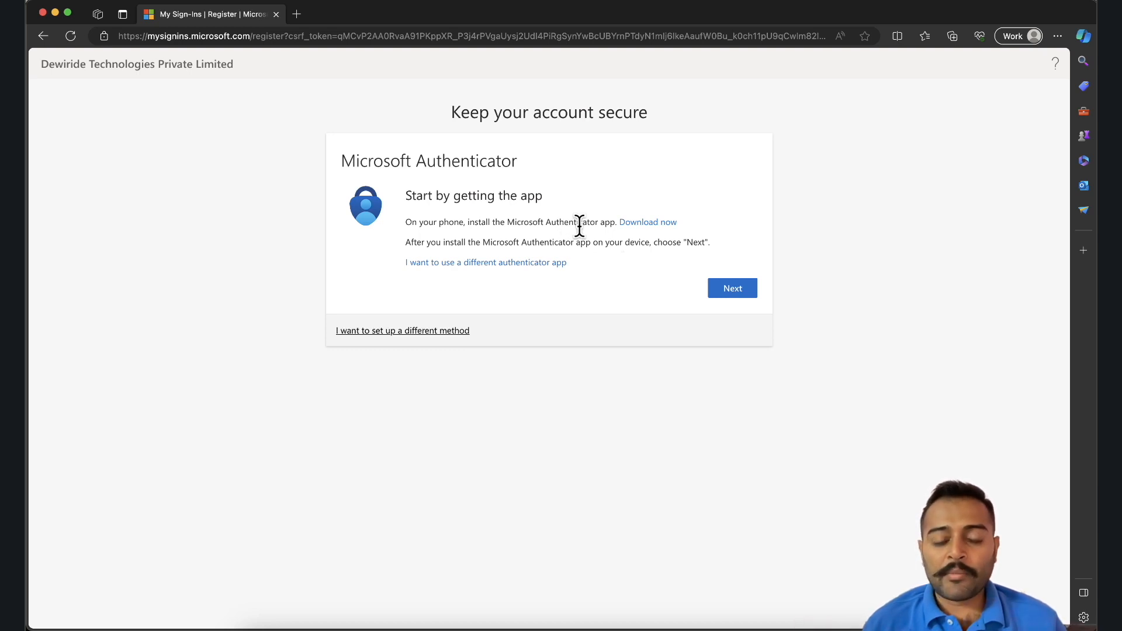
# - Register Microsoft Authenticator via QR code and approved notification, then finish security setup
pyautogui.click(744, 294)
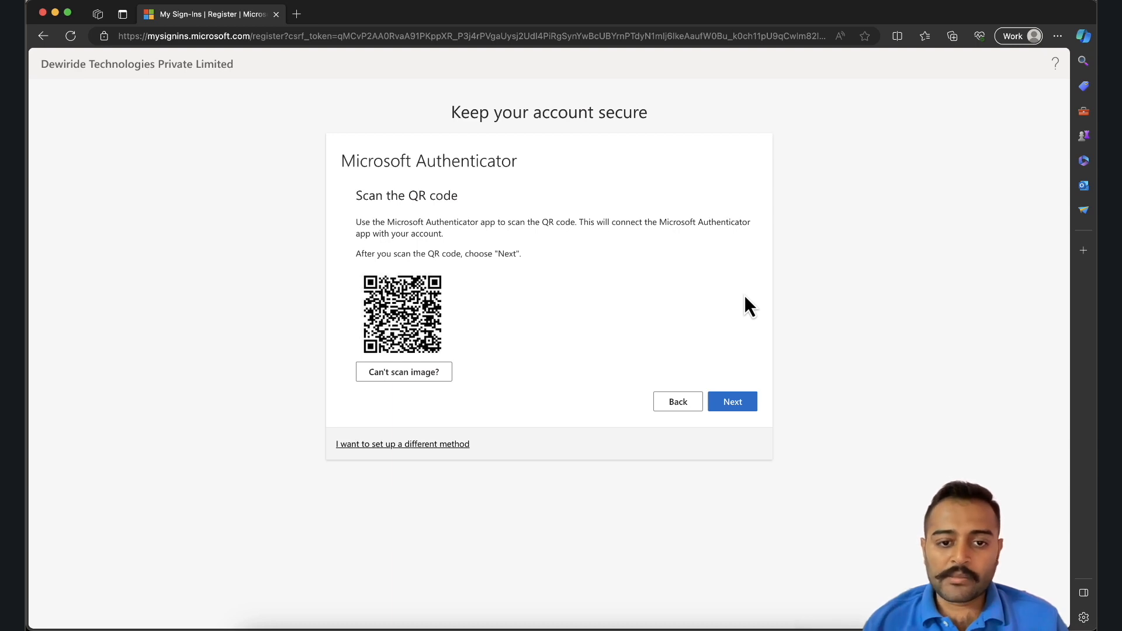
pyautogui.click(745, 402)
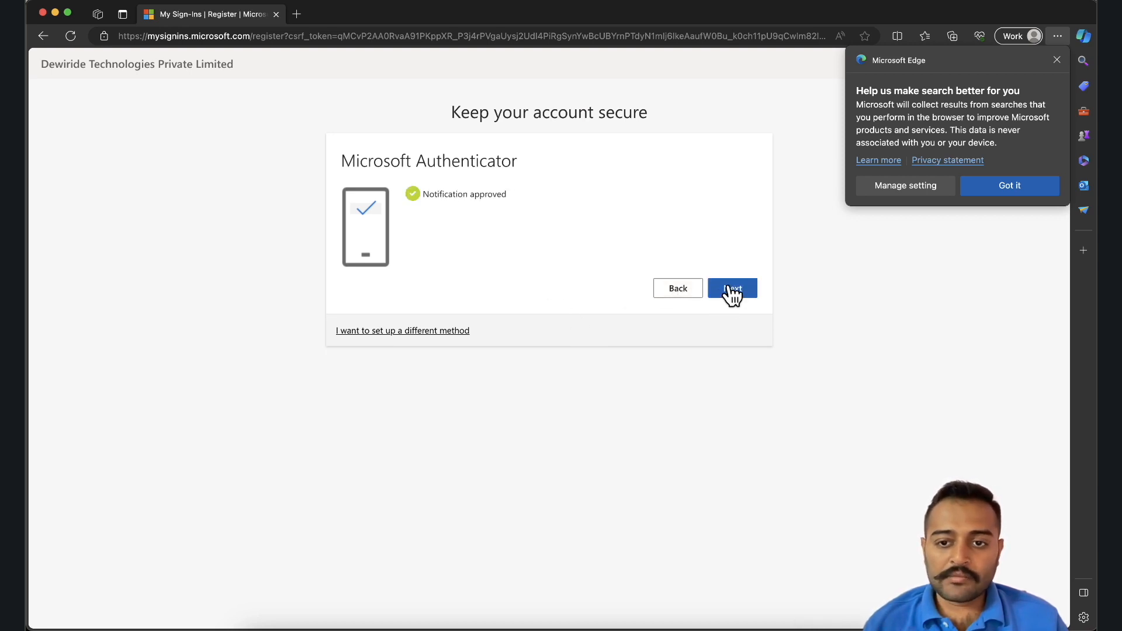
pyautogui.click(732, 290)
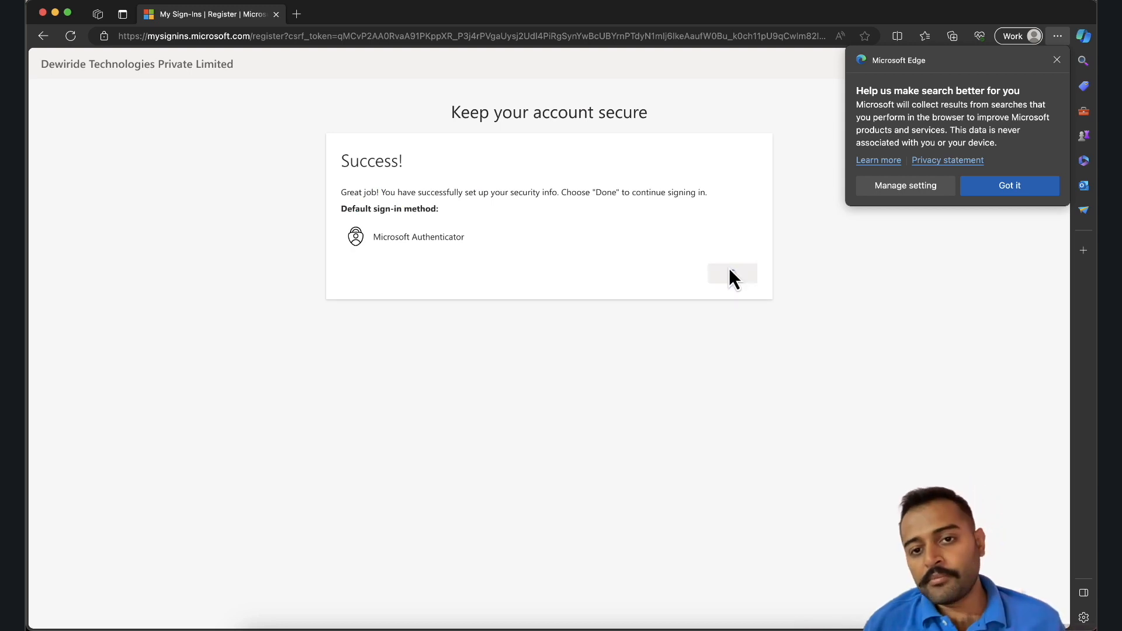
pyautogui.click(732, 275)
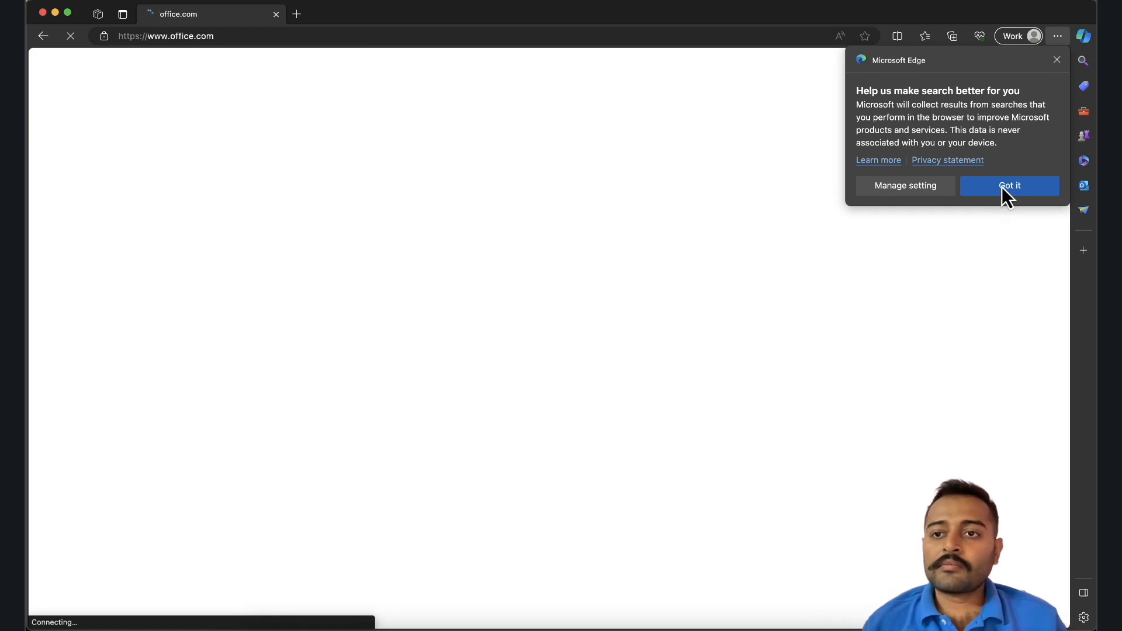
# - Dismiss the browser and Feed popups and open the Microsoft 365 admin center
pyautogui.click(1001, 187)
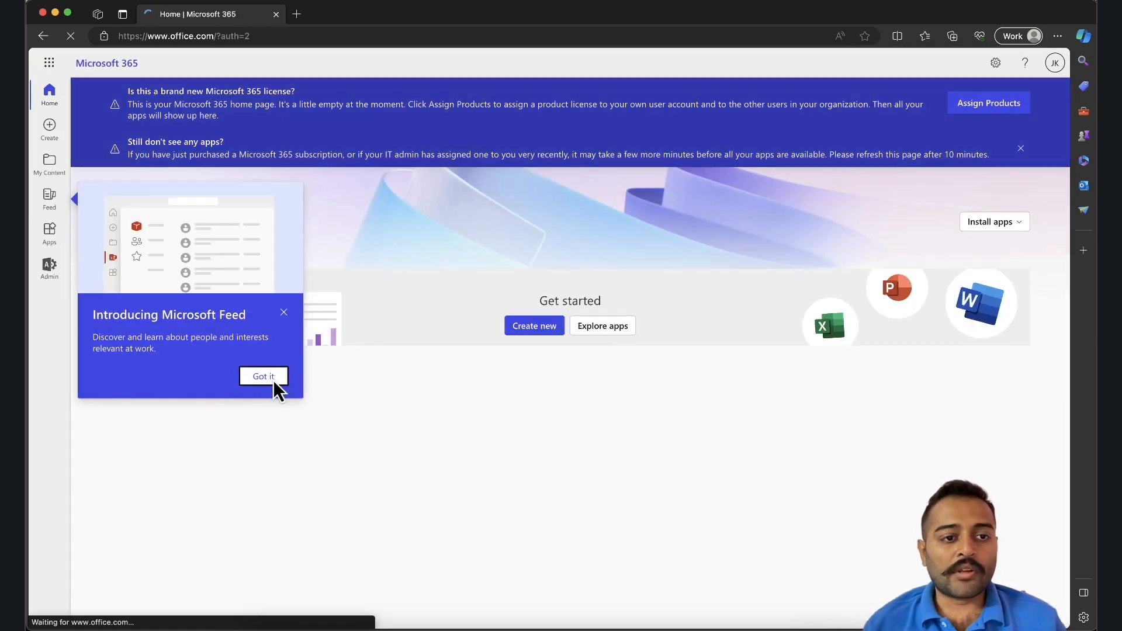
pyautogui.click(275, 383)
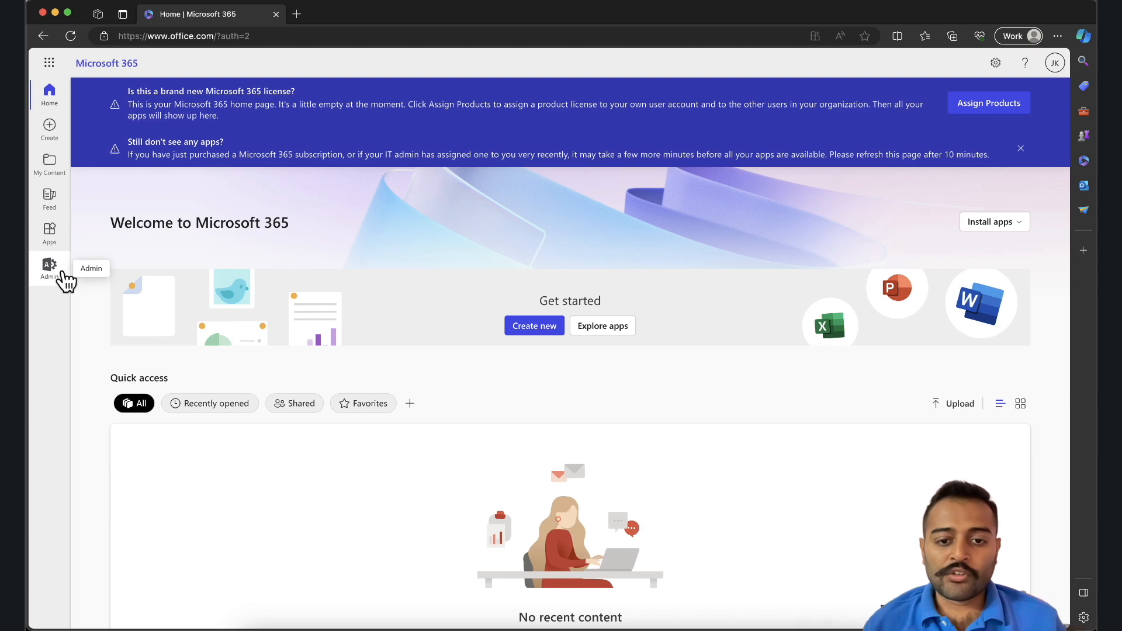
pyautogui.click(973, 105)
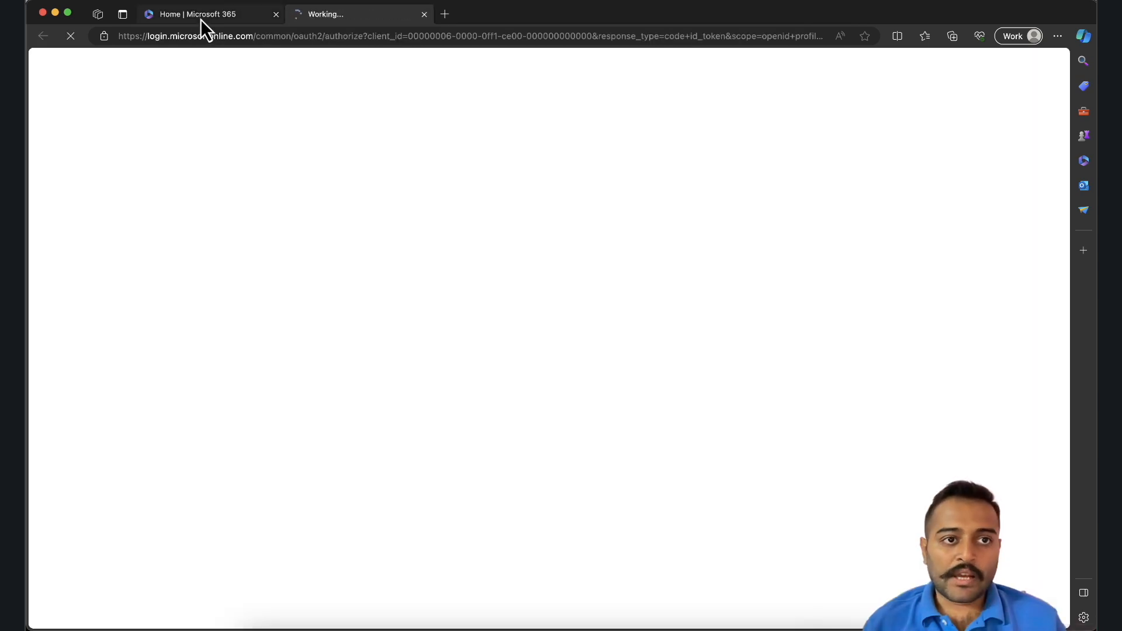
pyautogui.click(201, 18)
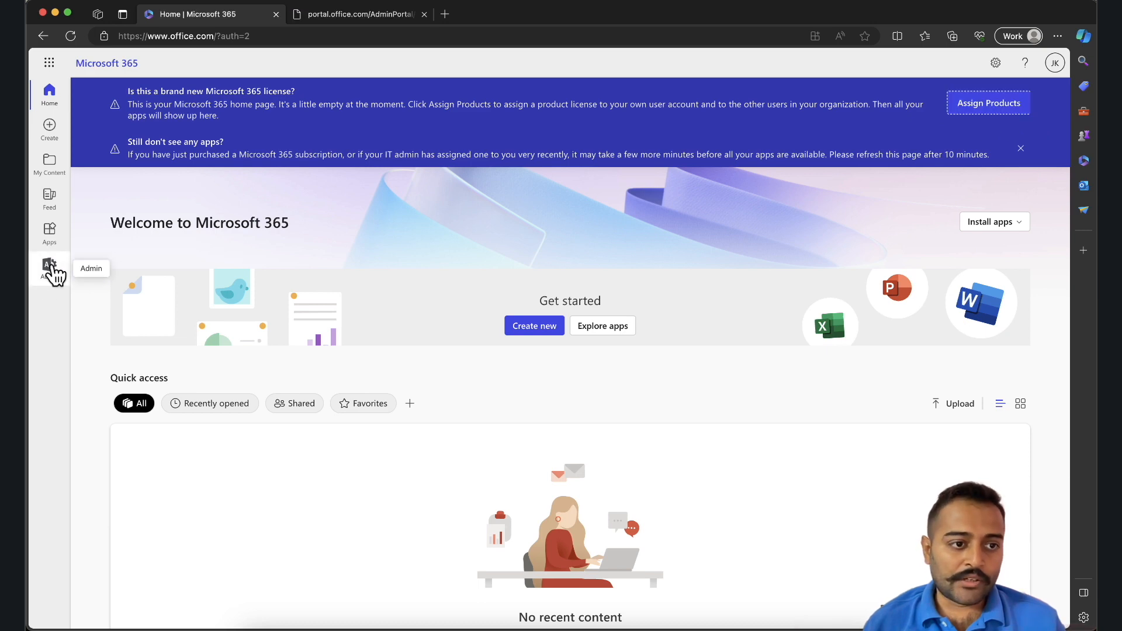
pyautogui.click(50, 269)
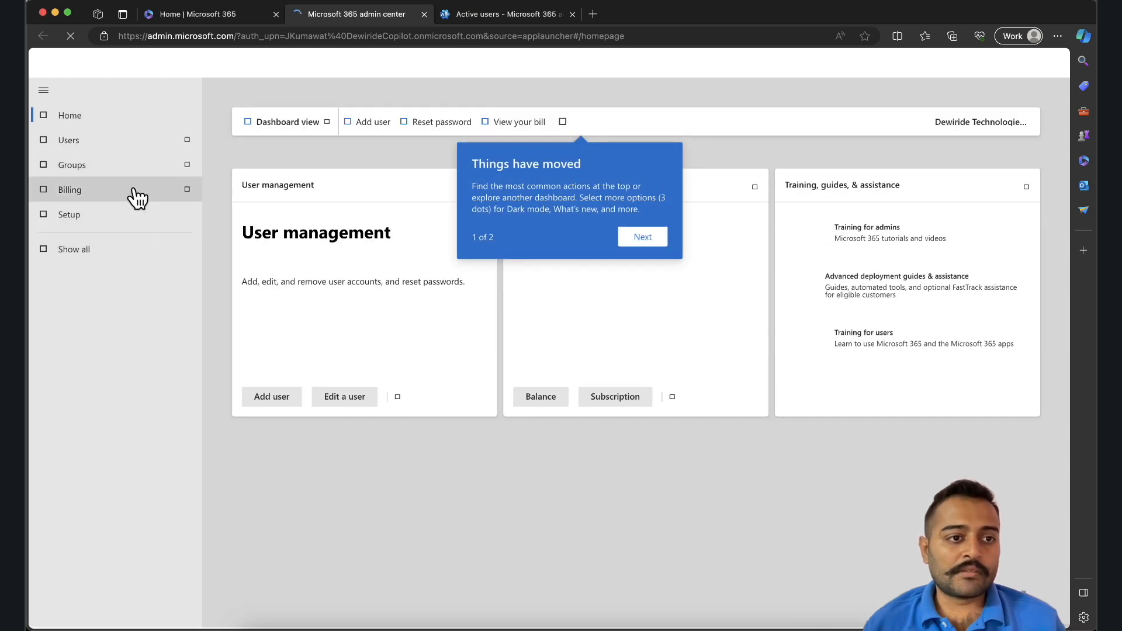
# - Go to Billing > Purchase services in the admin center
pyautogui.click(136, 196)
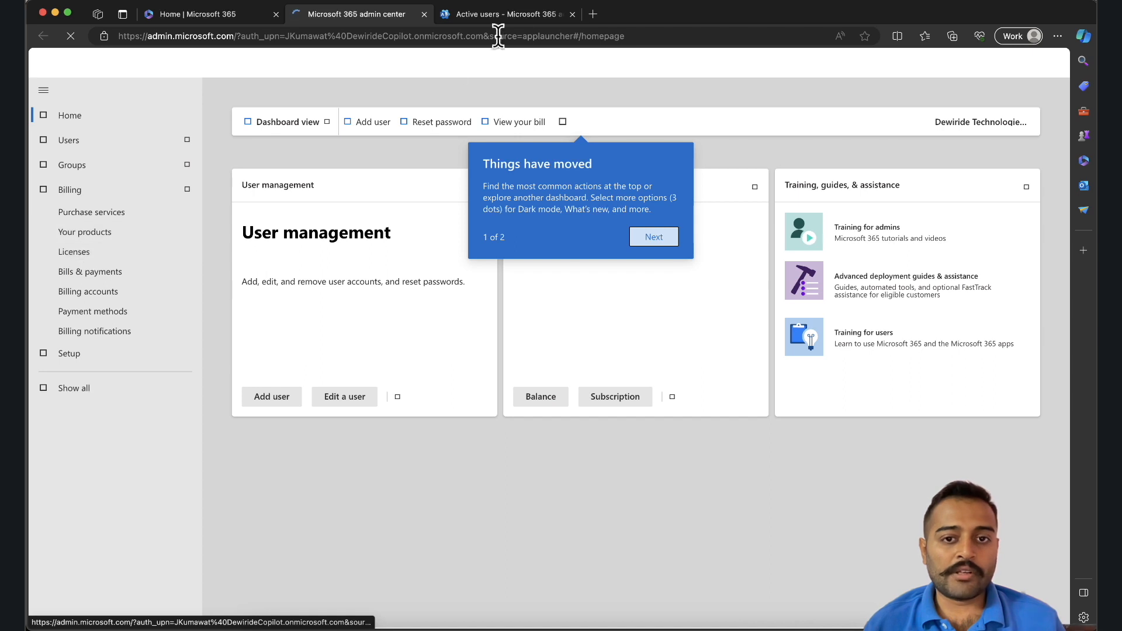
pyautogui.click(516, 18)
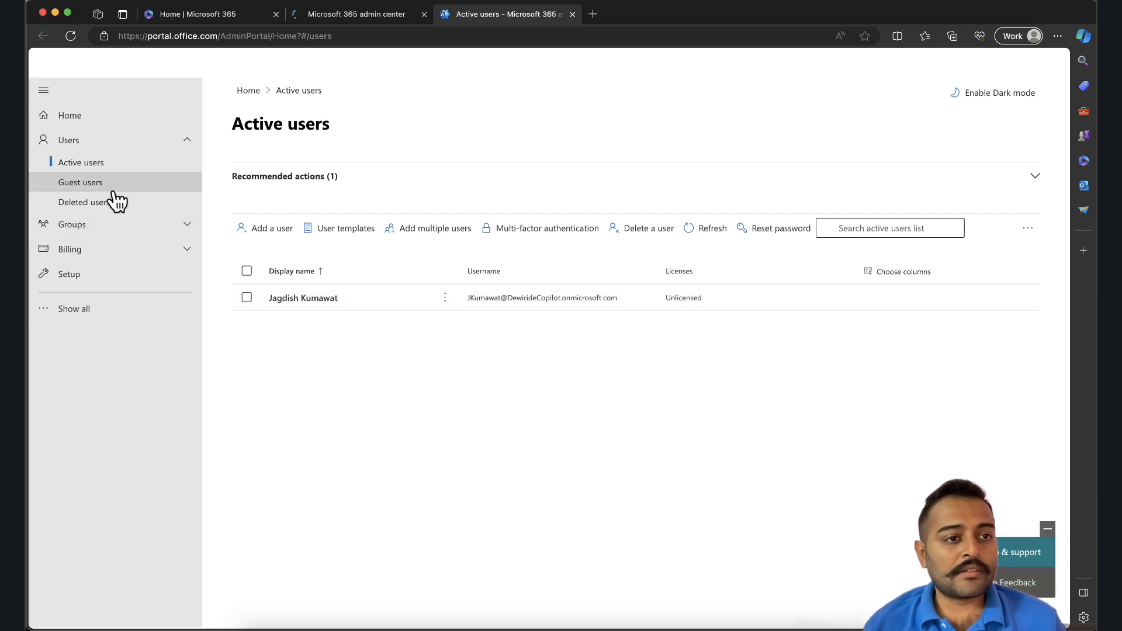
pyautogui.click(96, 250)
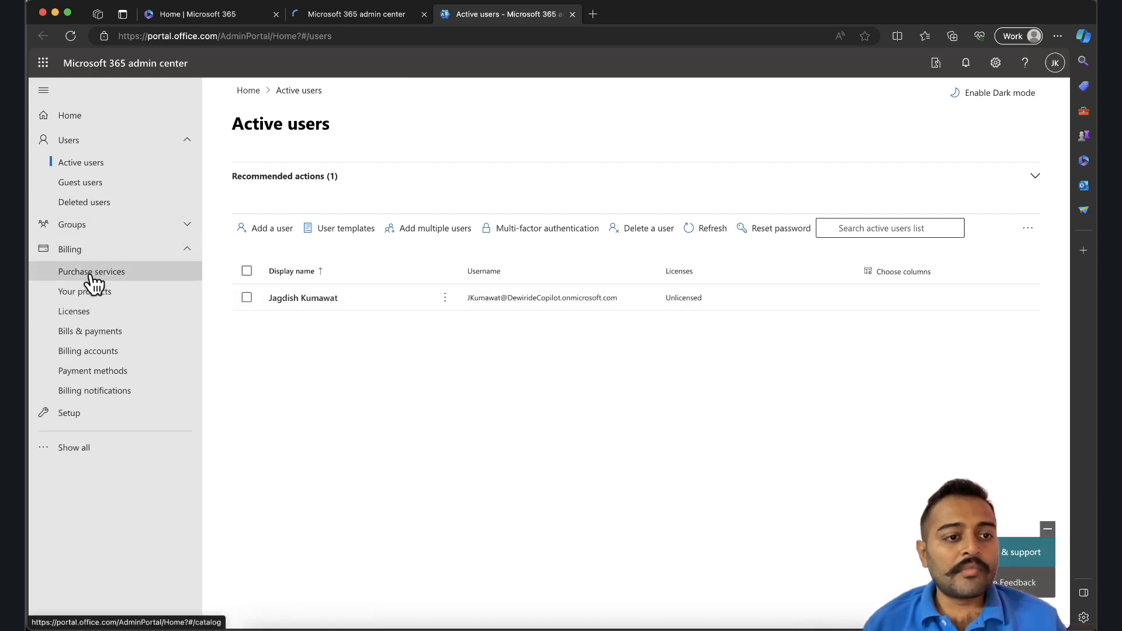
pyautogui.click(92, 275)
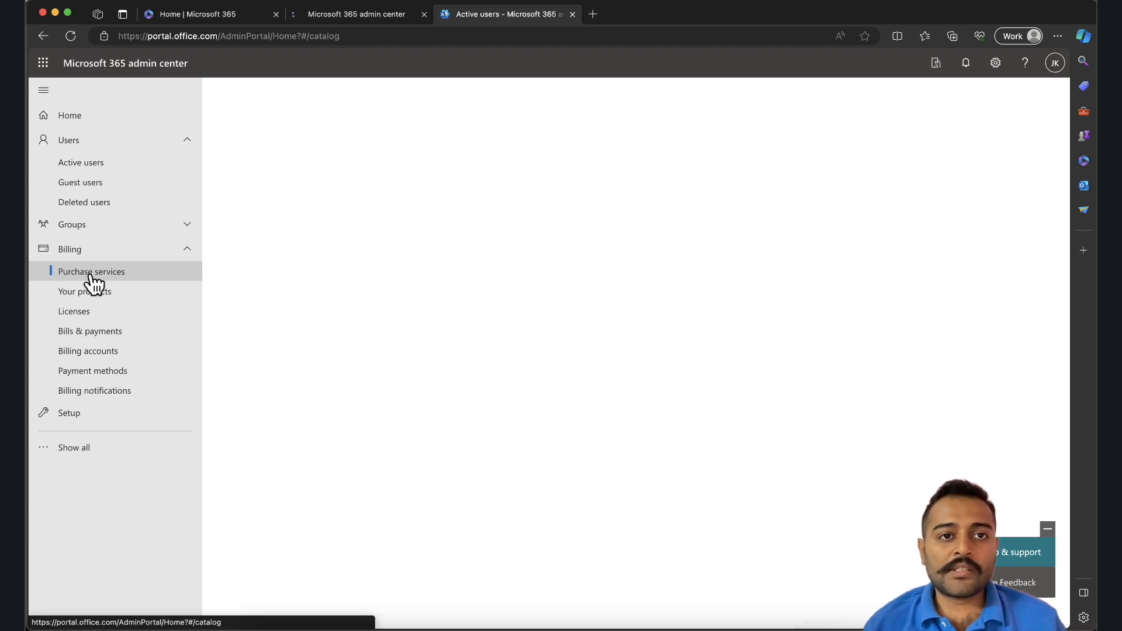
# - Close the extra tab, browse the catalog, and view Microsoft 365 Business Basic details
pyautogui.click(424, 14)
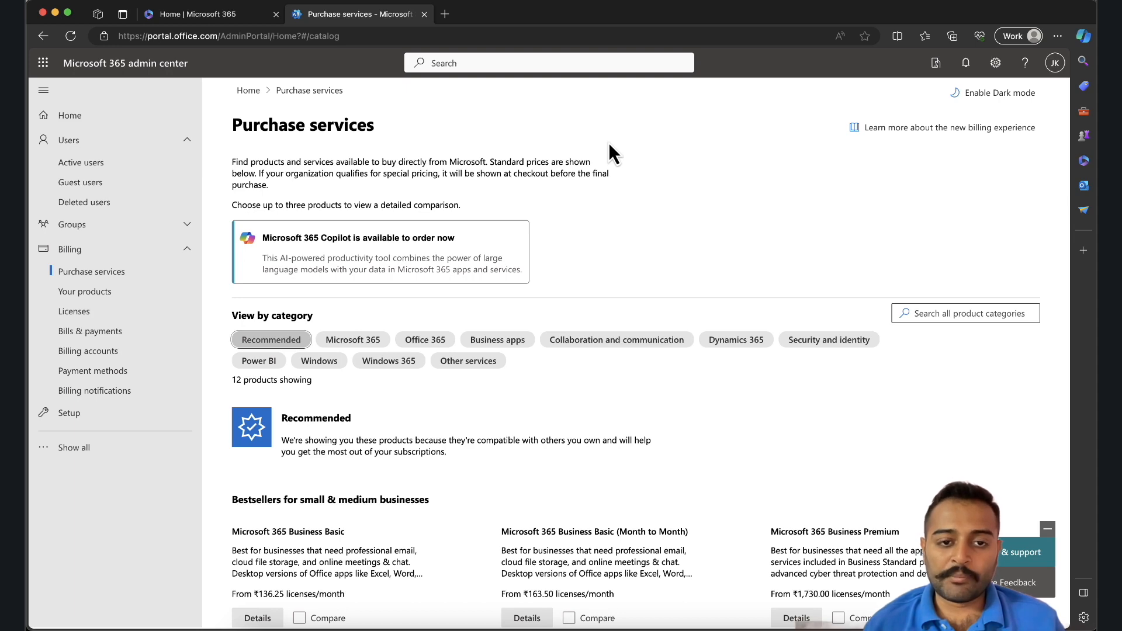
pyautogui.scroll(-5, 608, 144)
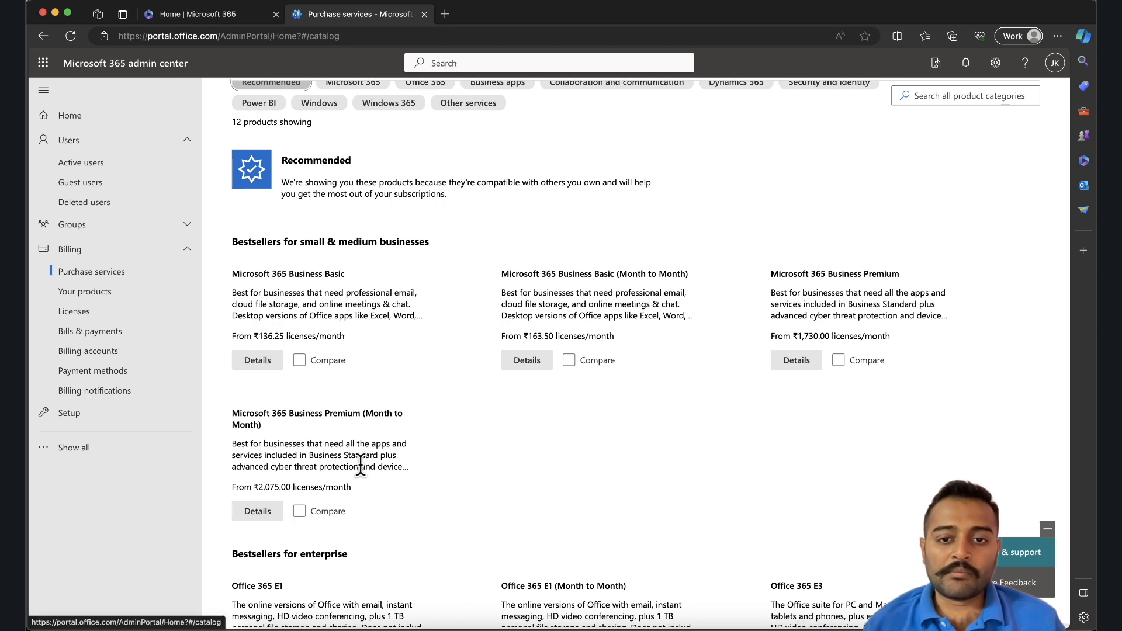
pyautogui.scroll(5, 360, 465)
pyautogui.scroll(-5, 361, 468)
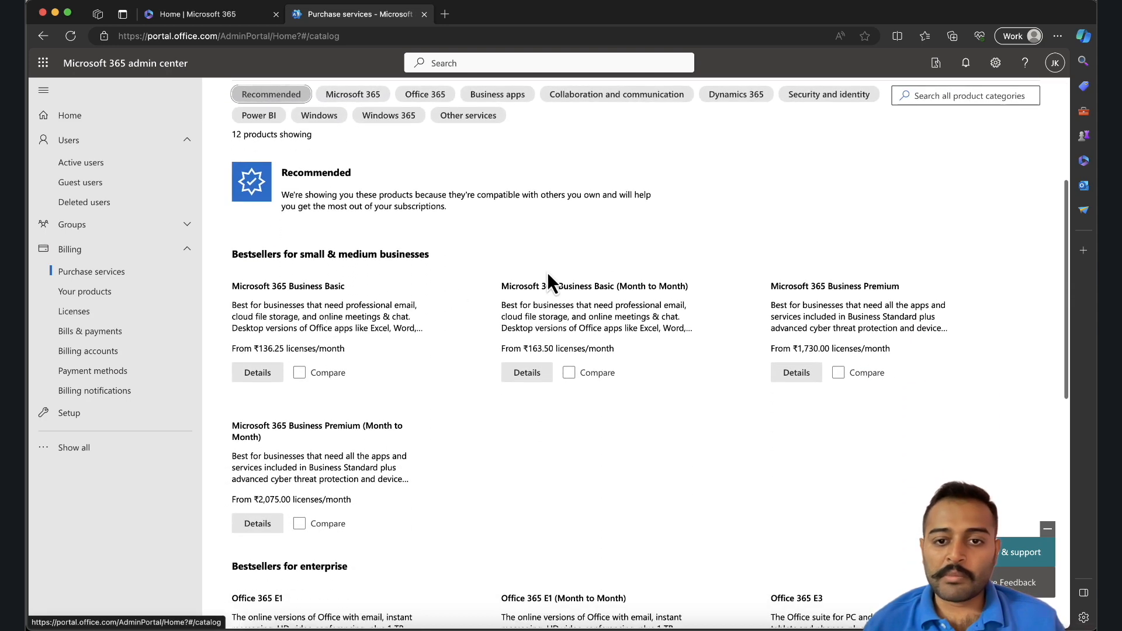
pyautogui.scroll(-5, 466, 508)
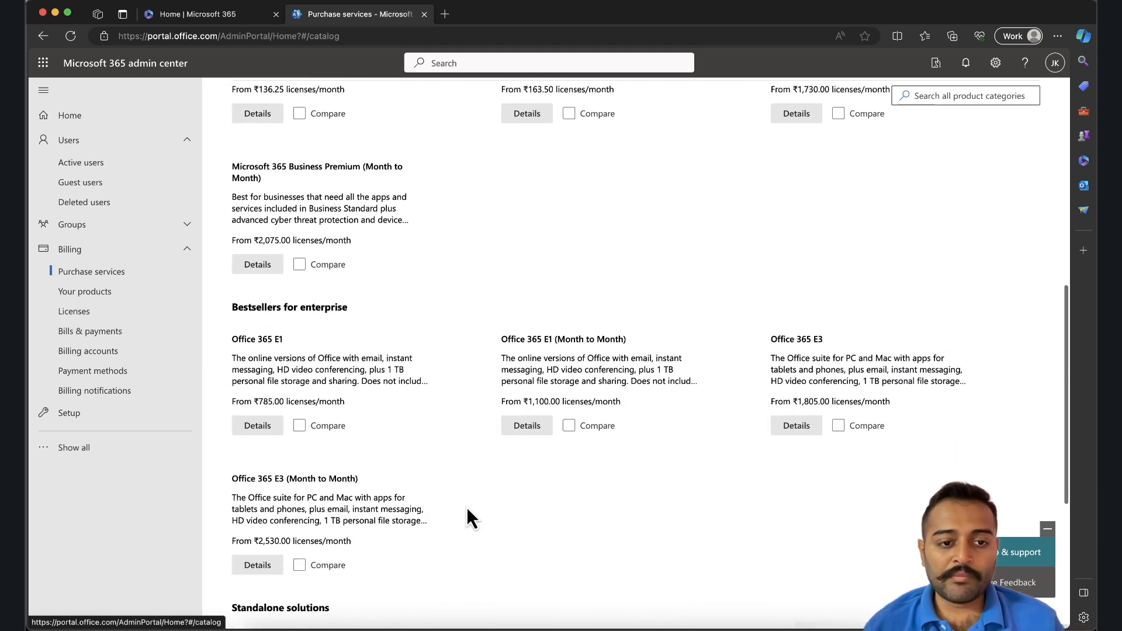
pyautogui.scroll(-2, 467, 509)
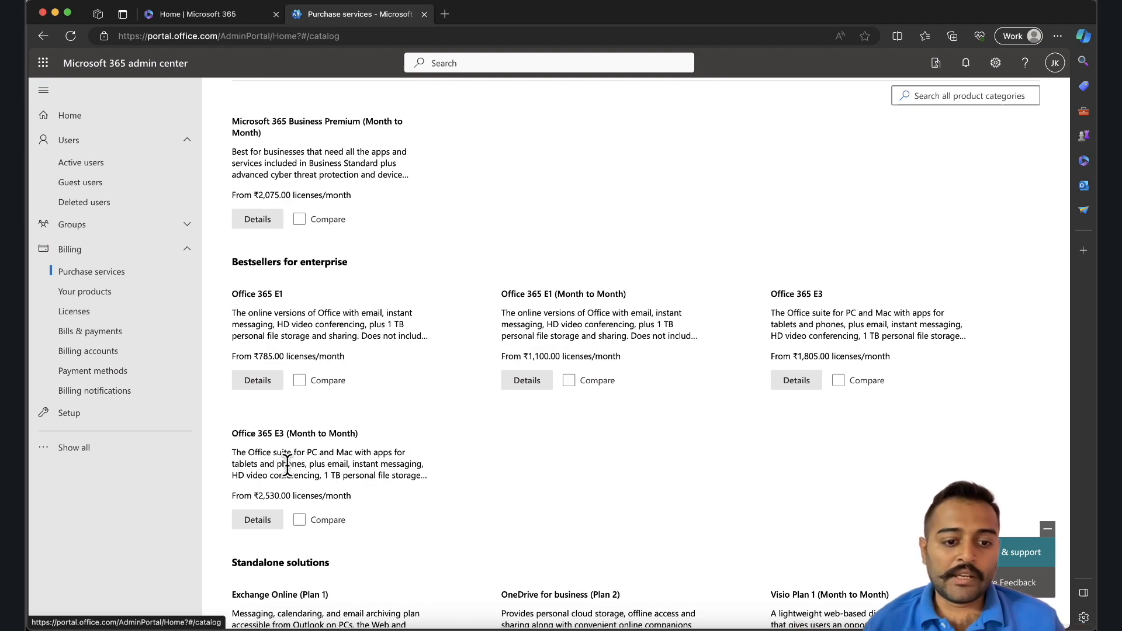
pyautogui.scroll(-5, 287, 464)
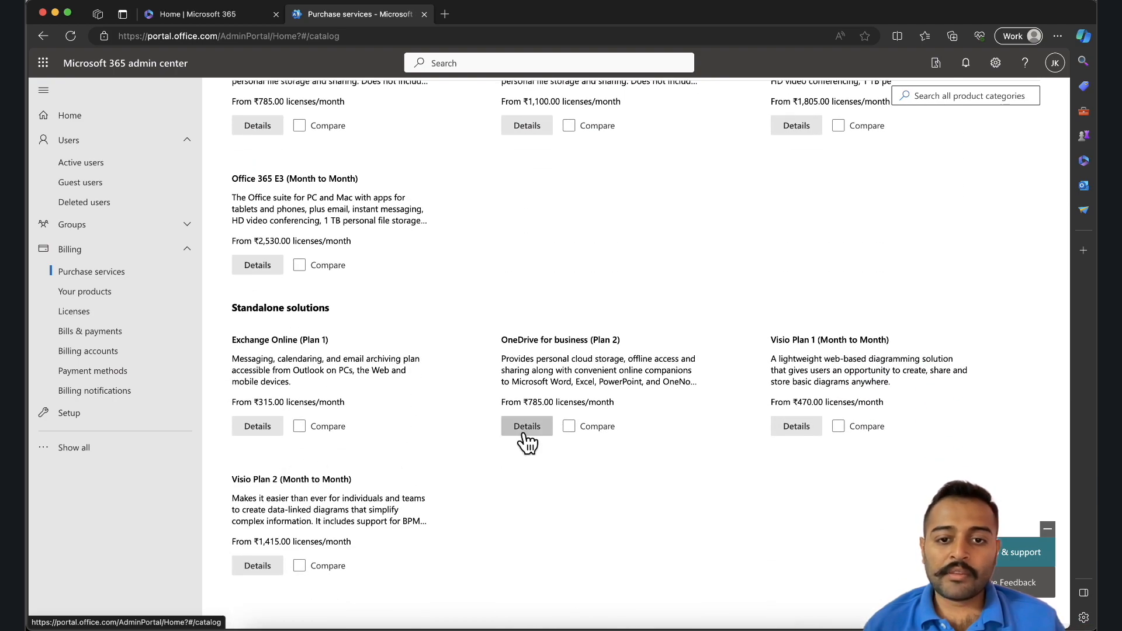
pyautogui.scroll(15, 526, 444)
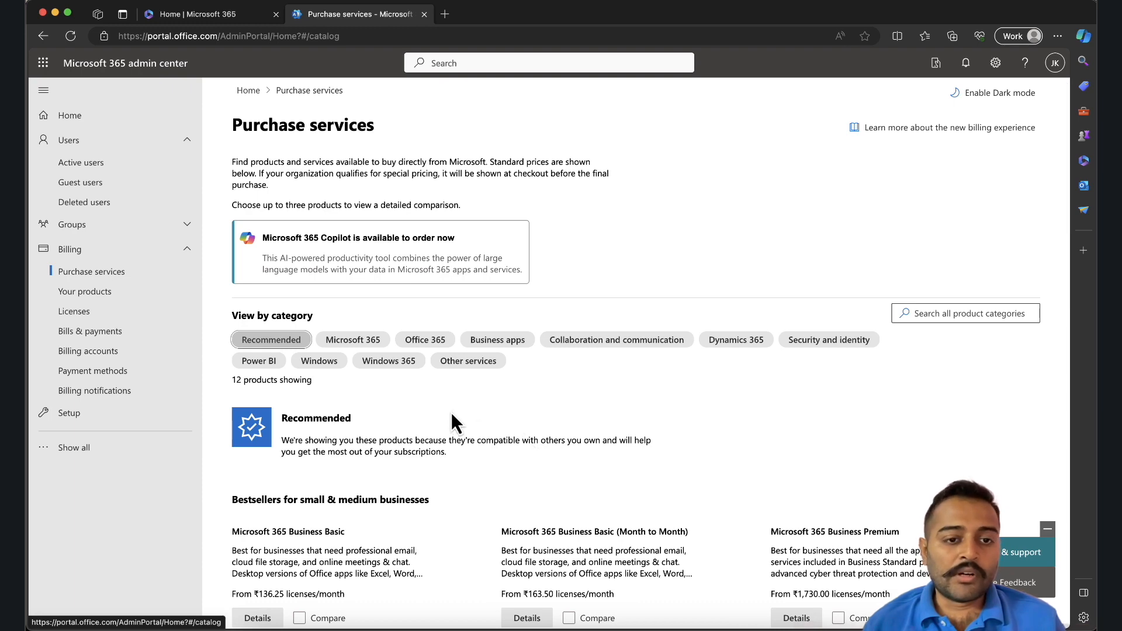
pyautogui.scroll(-6, 662, 215)
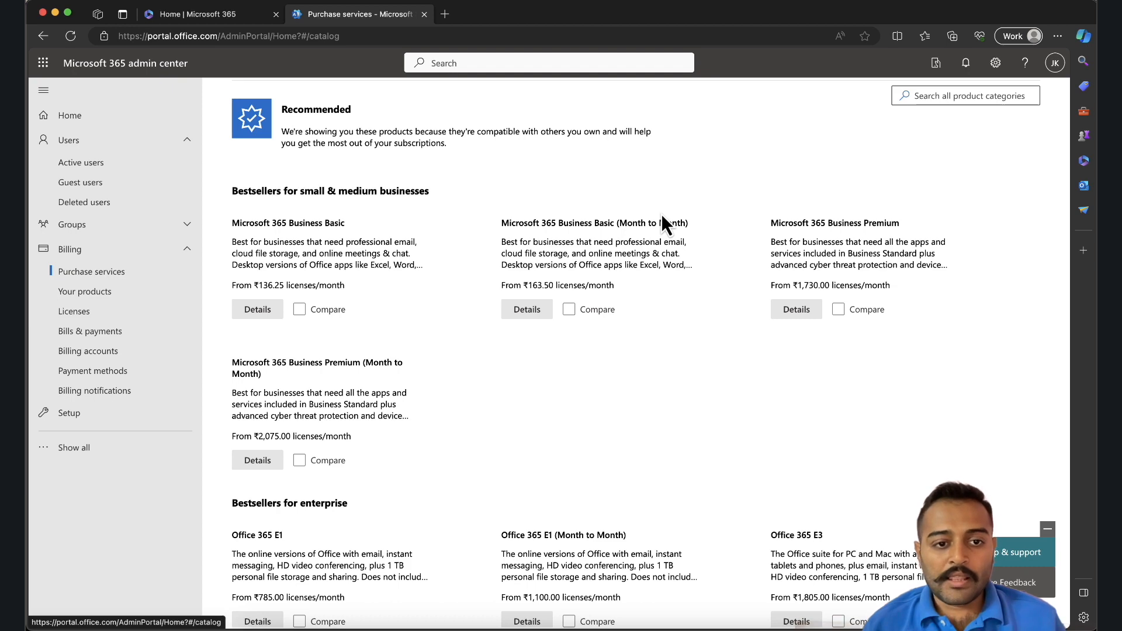
pyautogui.scroll(6, 662, 216)
pyautogui.scroll(-4, 583, 158)
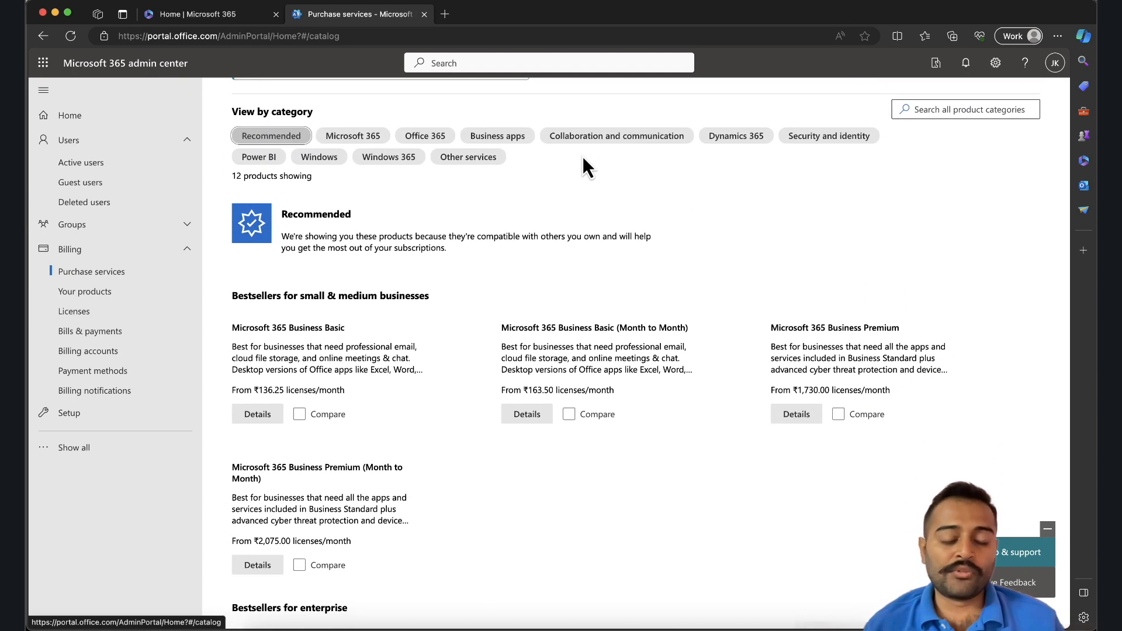
pyautogui.click(266, 414)
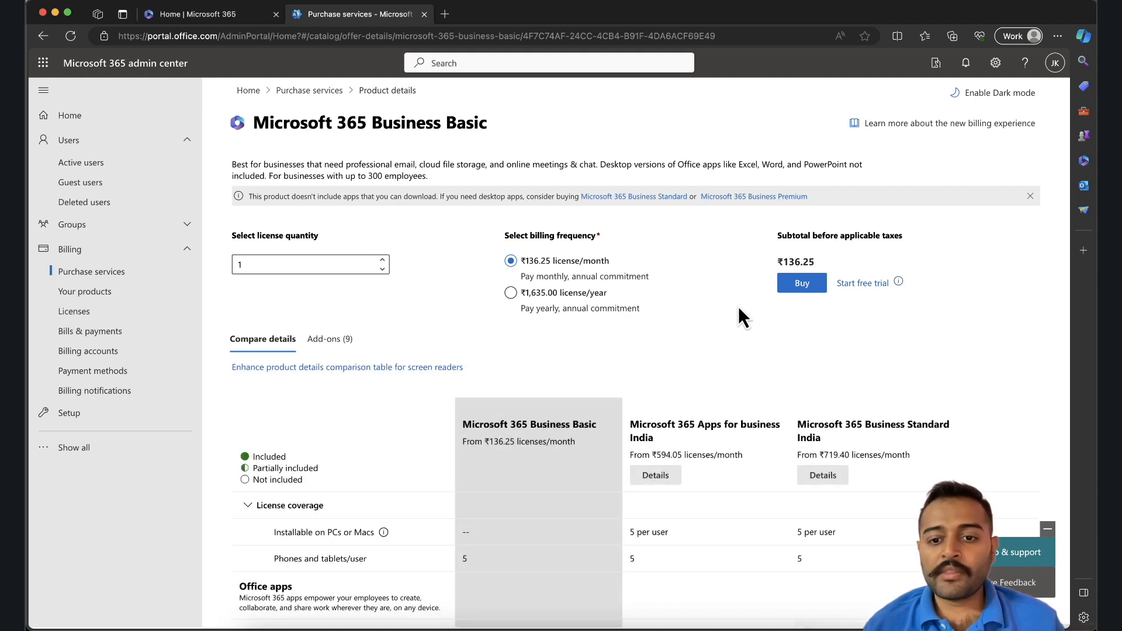
# - Start the Business Basic free trial and enter the phone number with India (+91) code
pyautogui.click(858, 286)
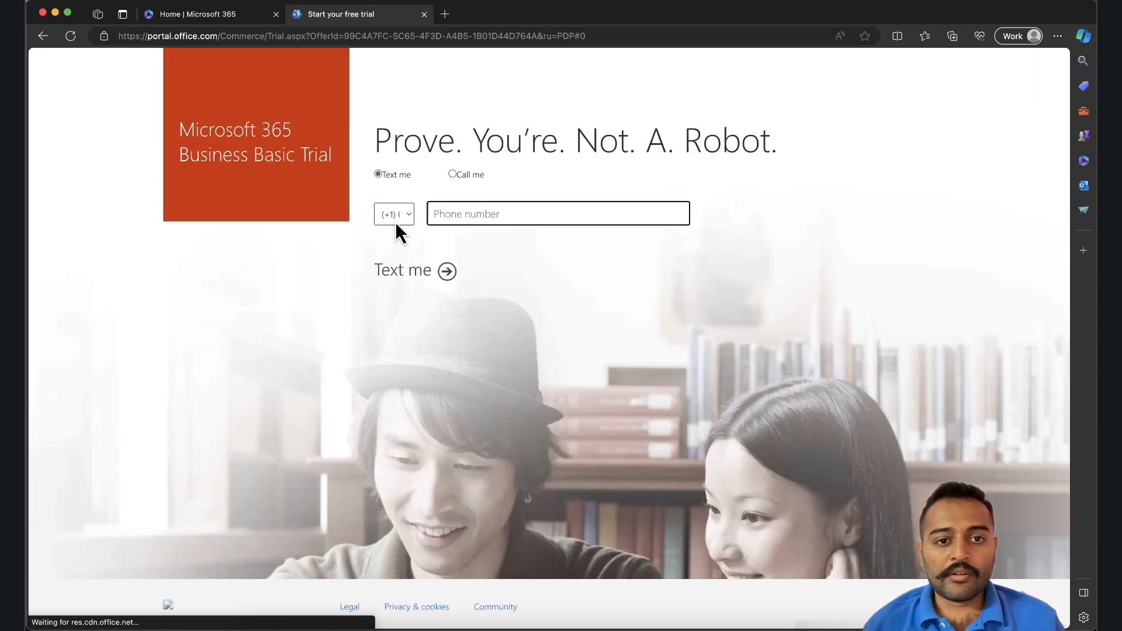
pyautogui.click(395, 222)
pyautogui.scroll(5, 395, 222)
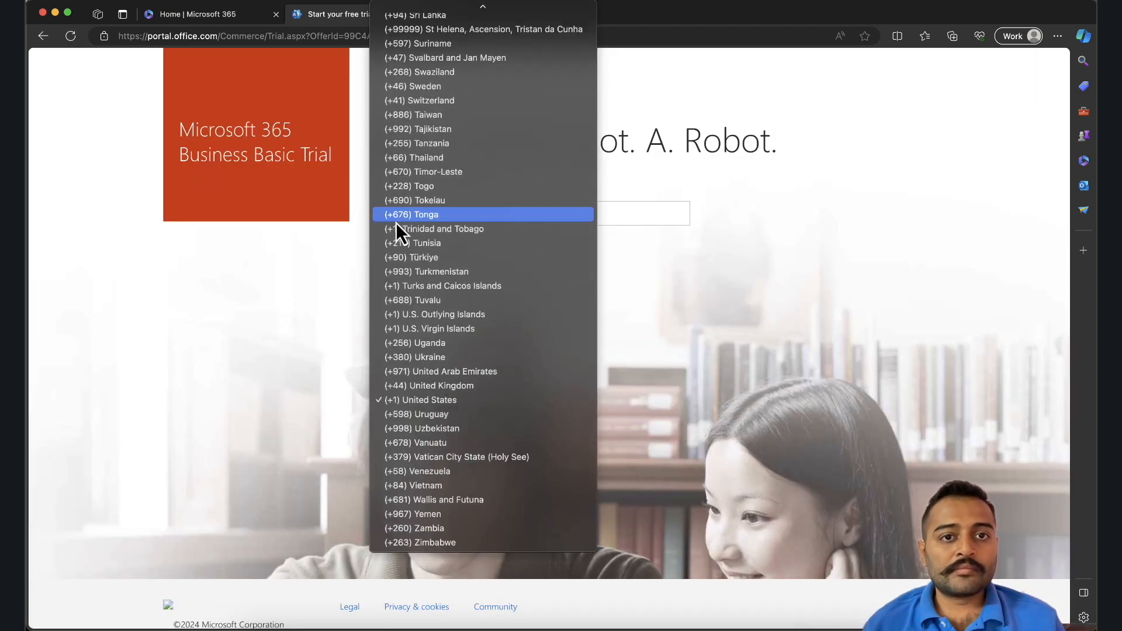
pyautogui.scroll(15, 395, 222)
pyautogui.scroll(-5, 443, 379)
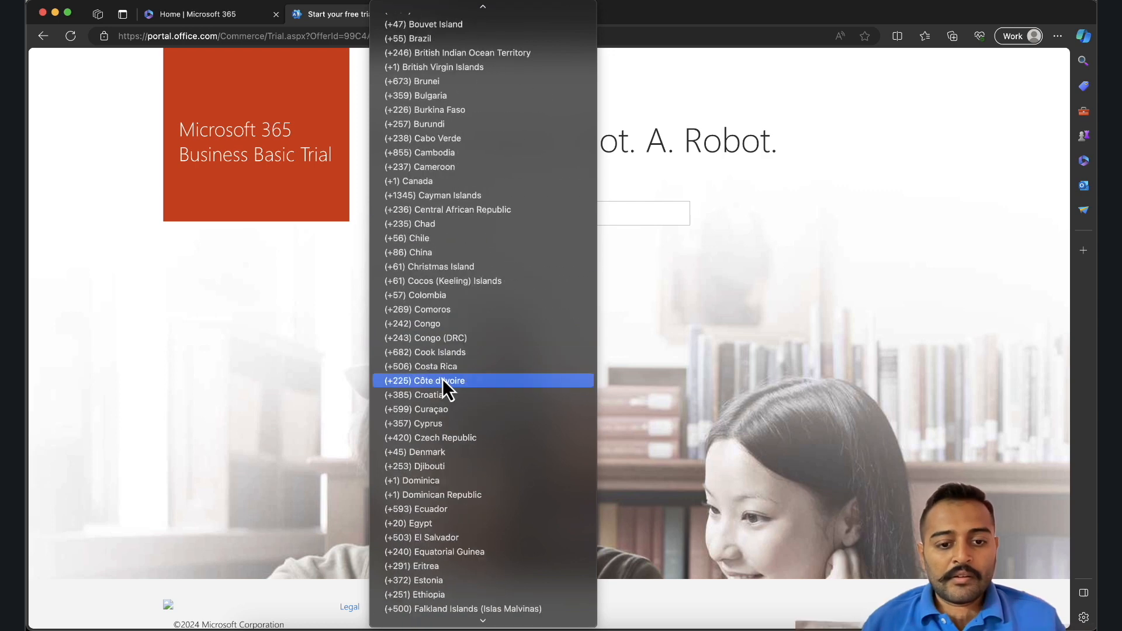
pyautogui.scroll(-9, 443, 378)
pyautogui.click(431, 482)
pyautogui.click(521, 215)
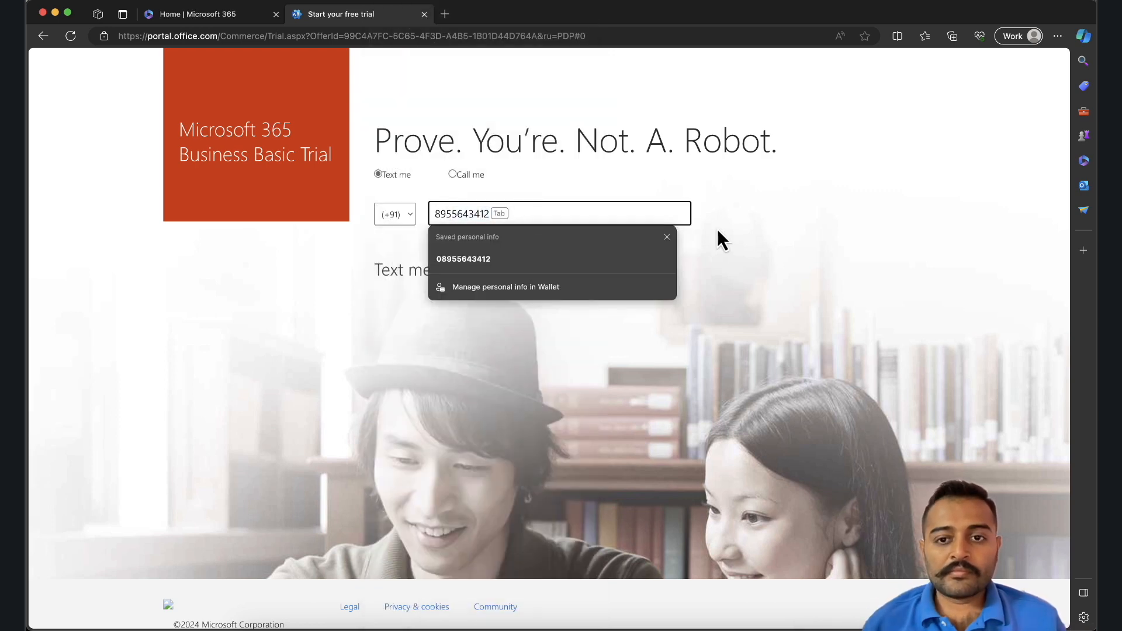
# - Get the verification code by text, enter it, and start the free trial
pyautogui.click(443, 271)
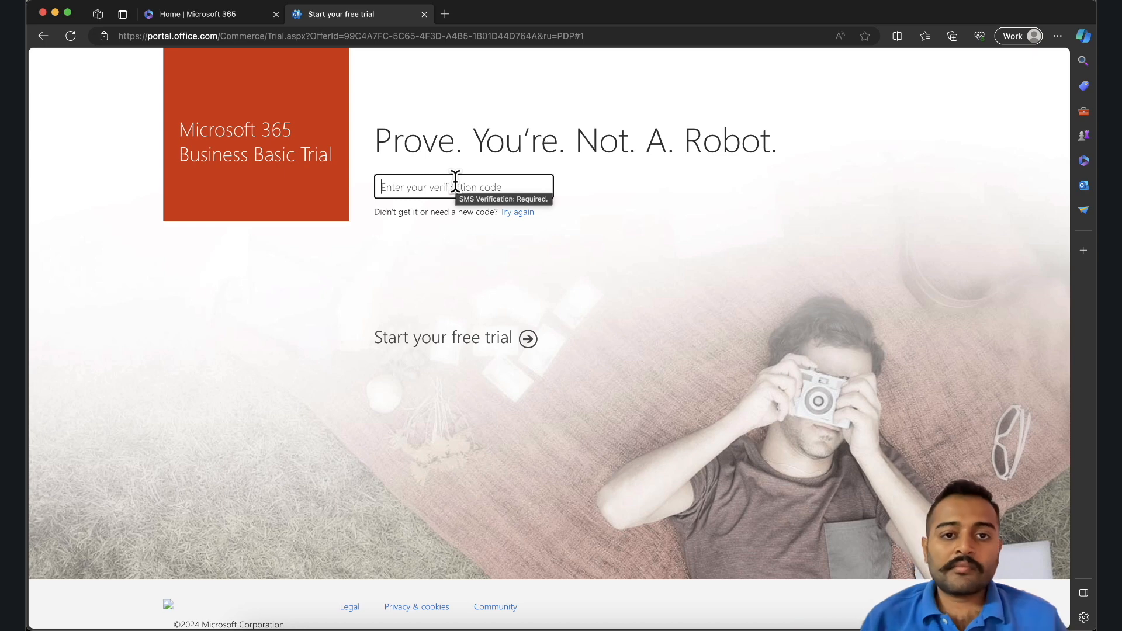
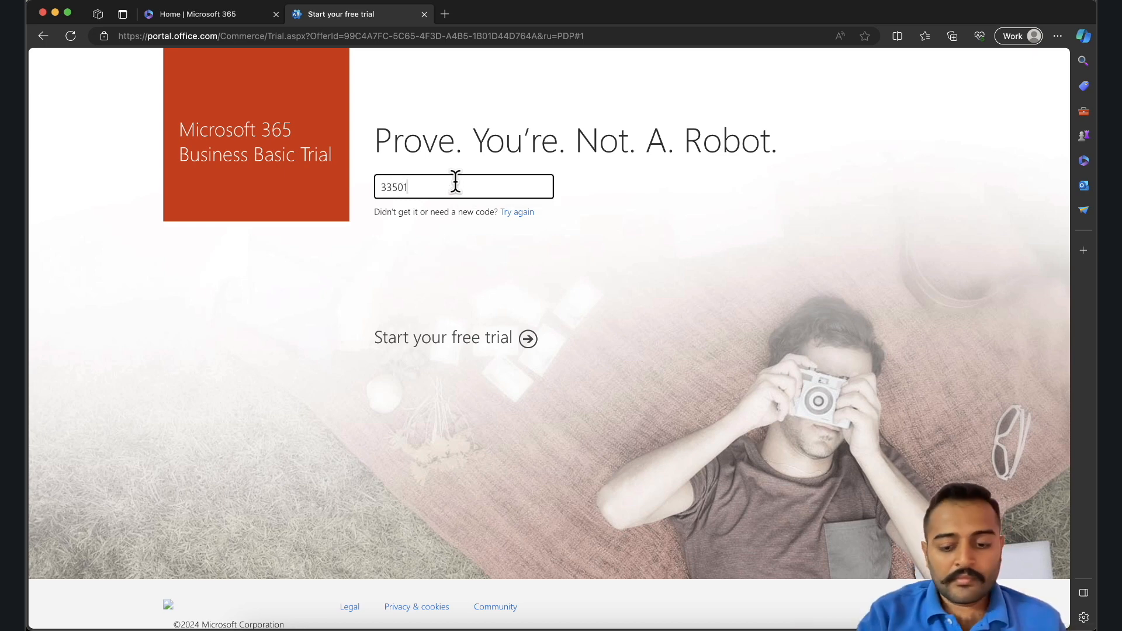
pyautogui.click(489, 347)
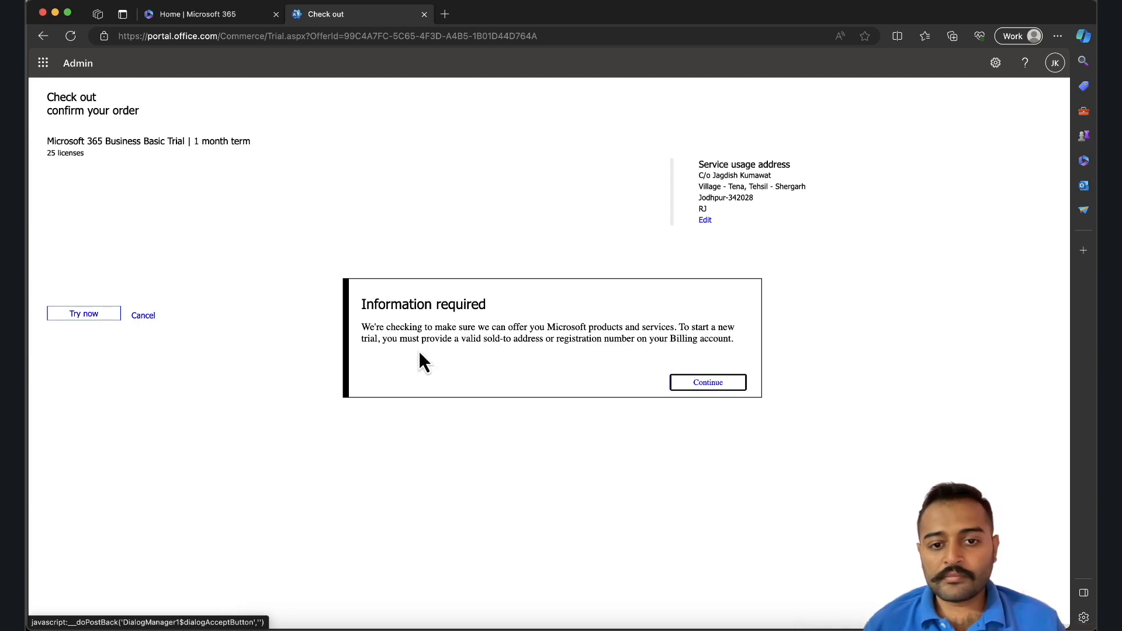
# - Continue past the Information required notice and begin adding a registration number
pyautogui.click(685, 379)
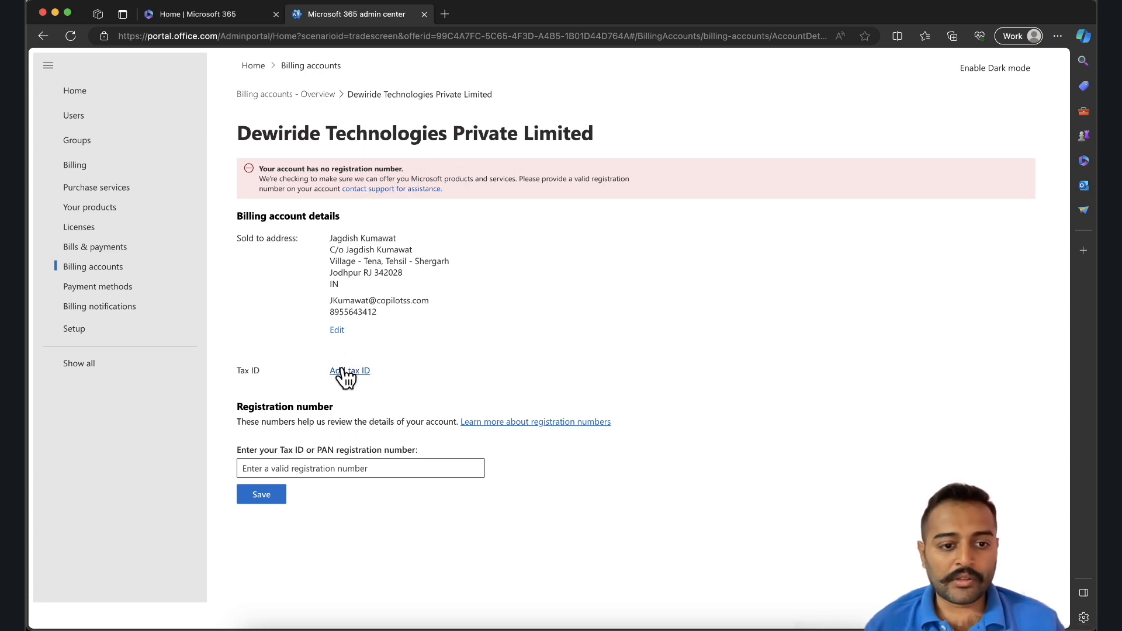
pyautogui.click(316, 468)
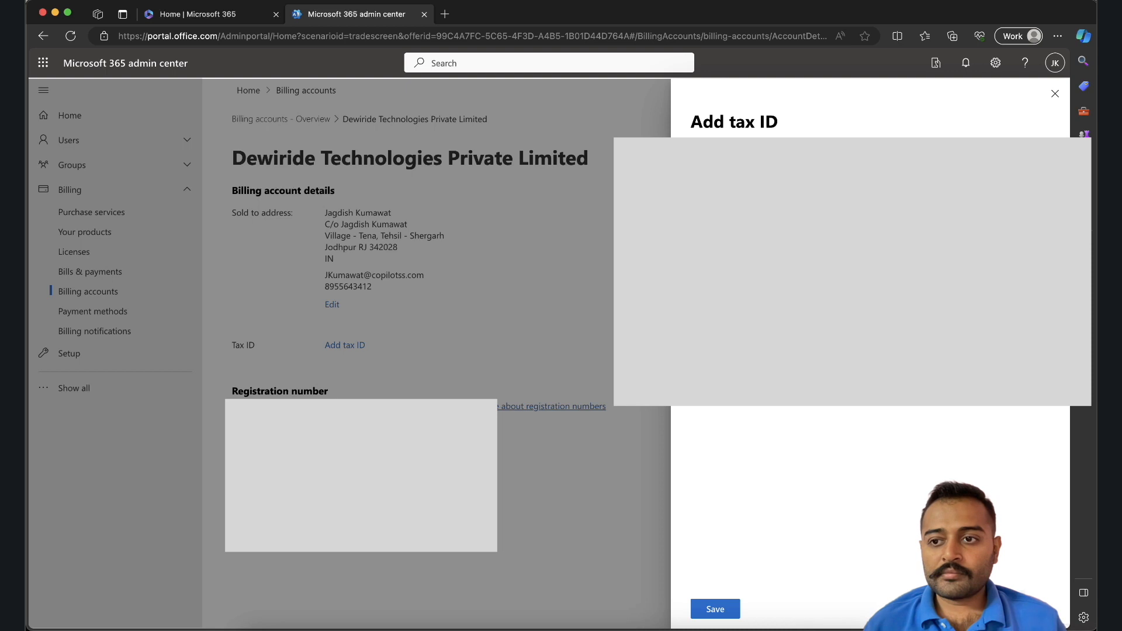
# - Add a tax ID with state Rajasthan to the billing account and close the panel
pyautogui.scroll(-4, 539, 379)
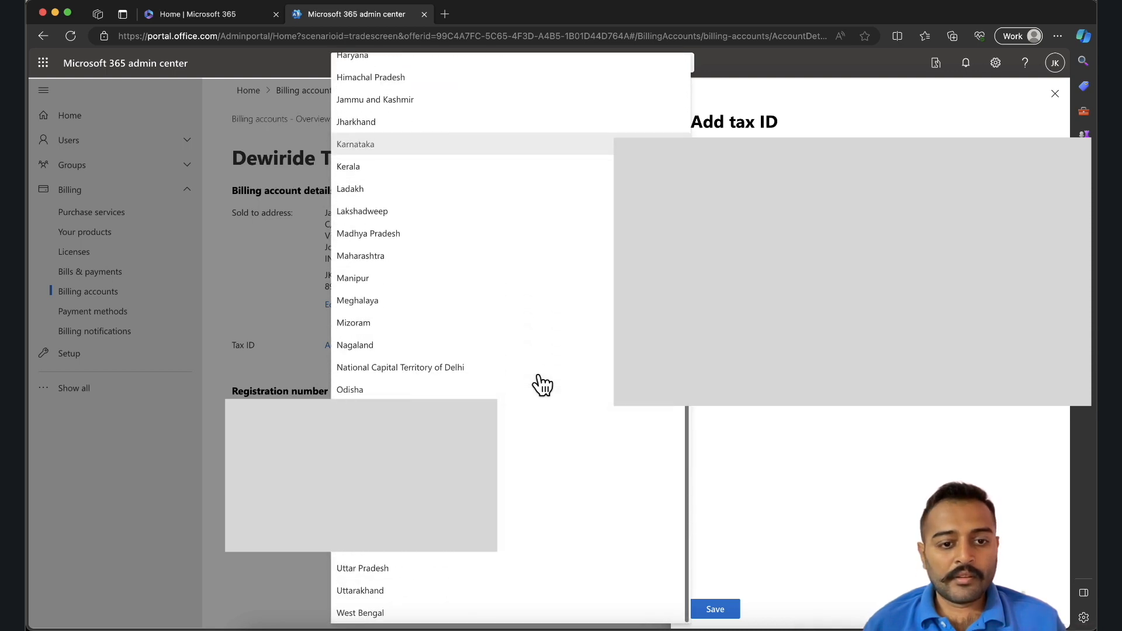
pyautogui.click(543, 457)
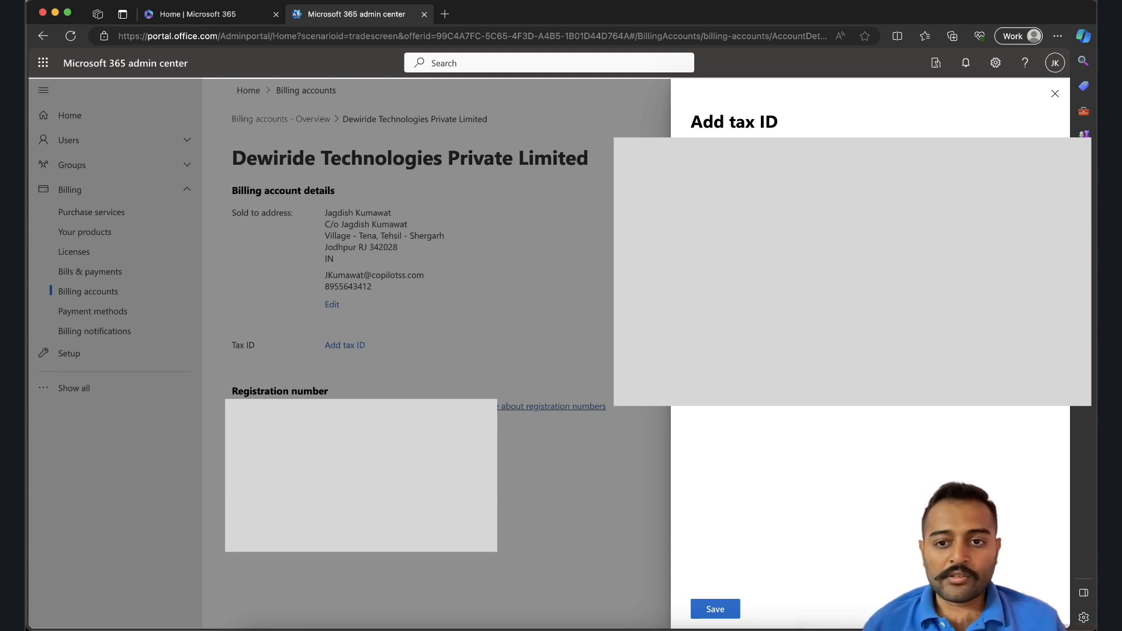
pyautogui.click(252, 622)
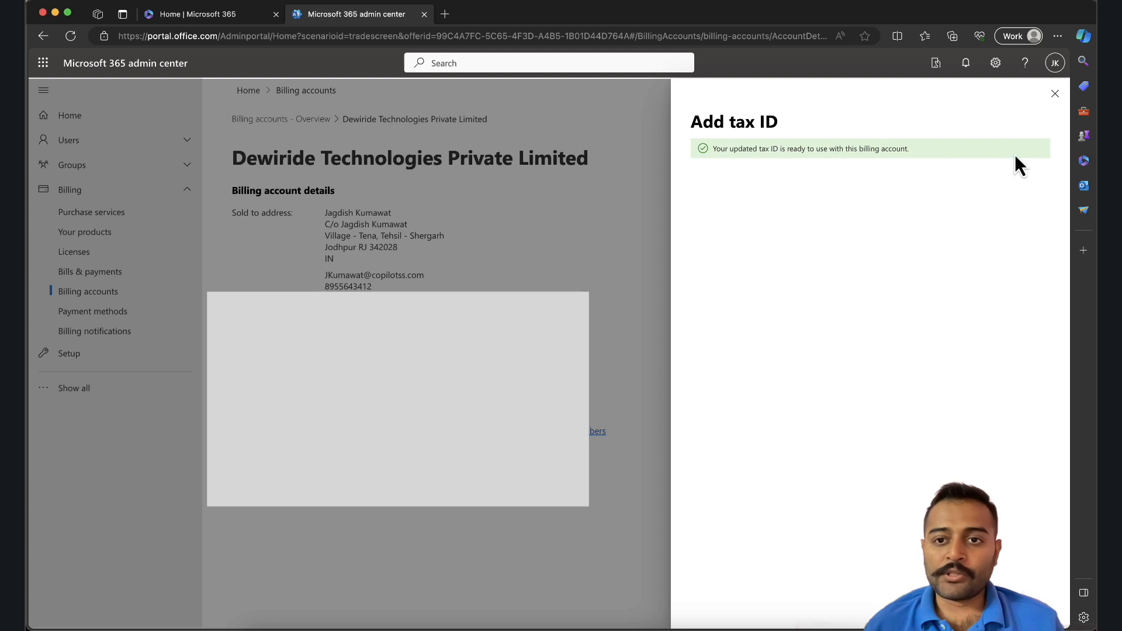
pyautogui.click(1055, 94)
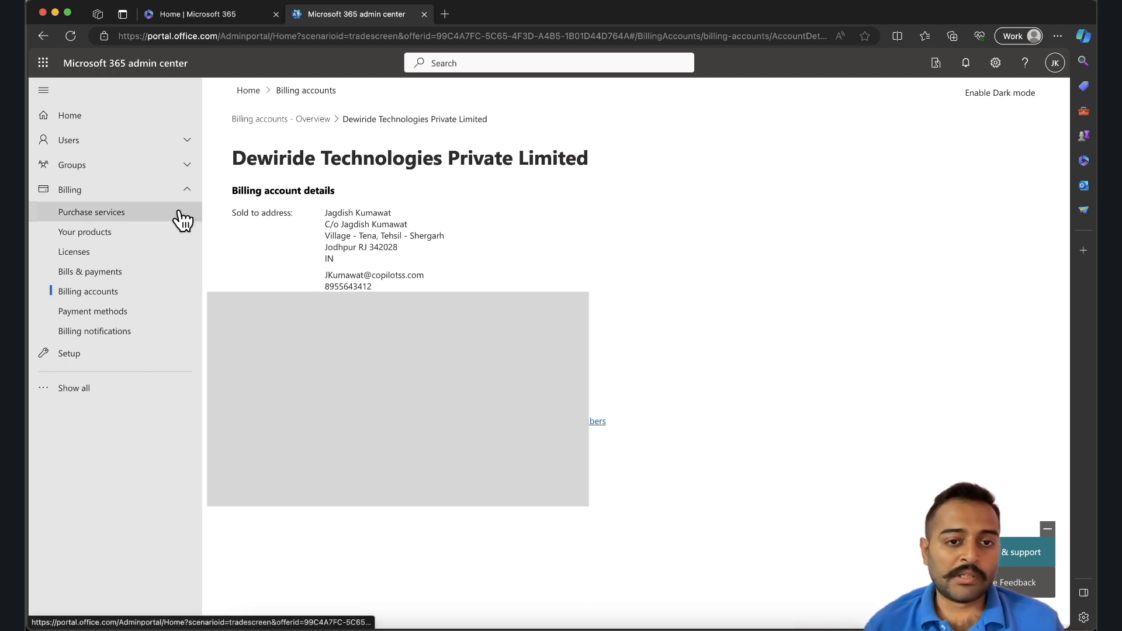
# - Return via Your products and Purchase services to the Microsoft 365 Business Basic details
pyautogui.click(155, 240)
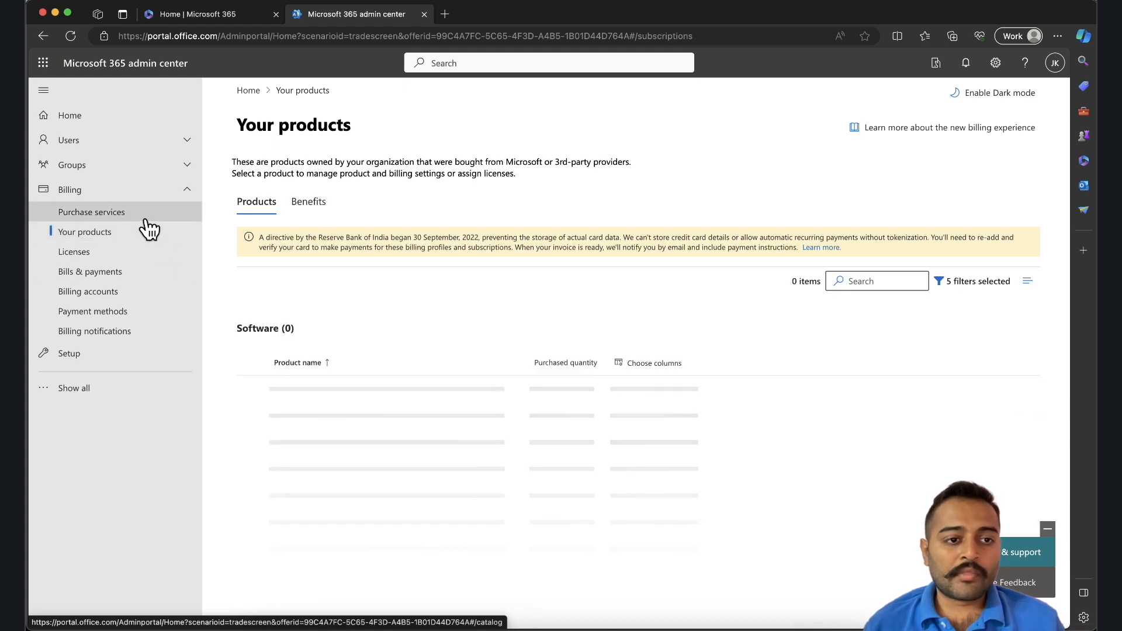
pyautogui.click(148, 222)
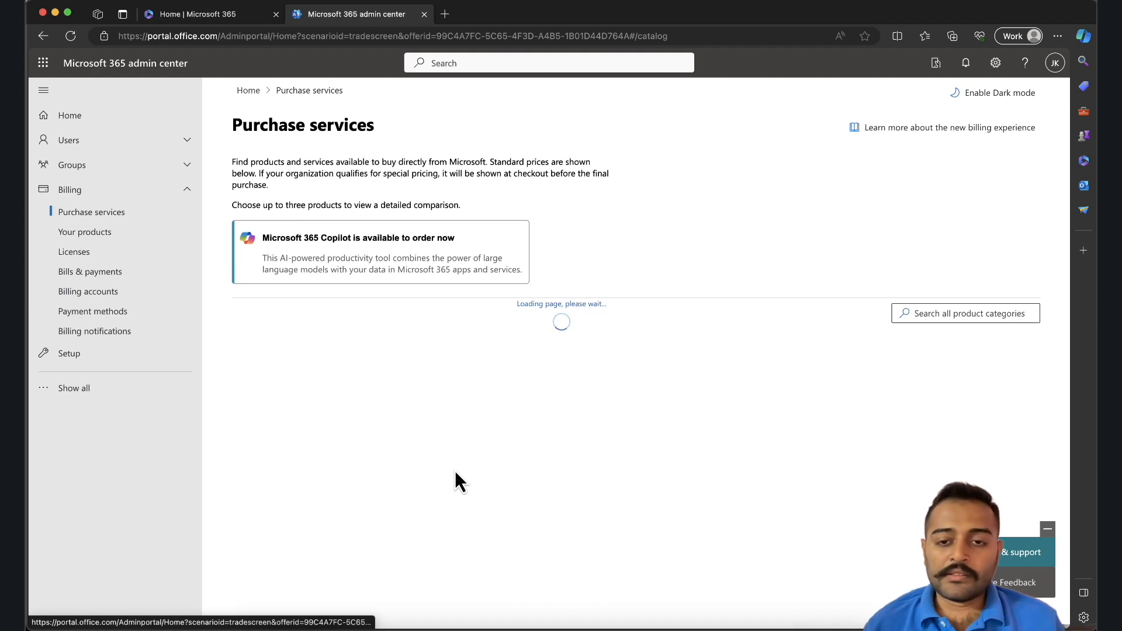
pyautogui.scroll(-8, 454, 471)
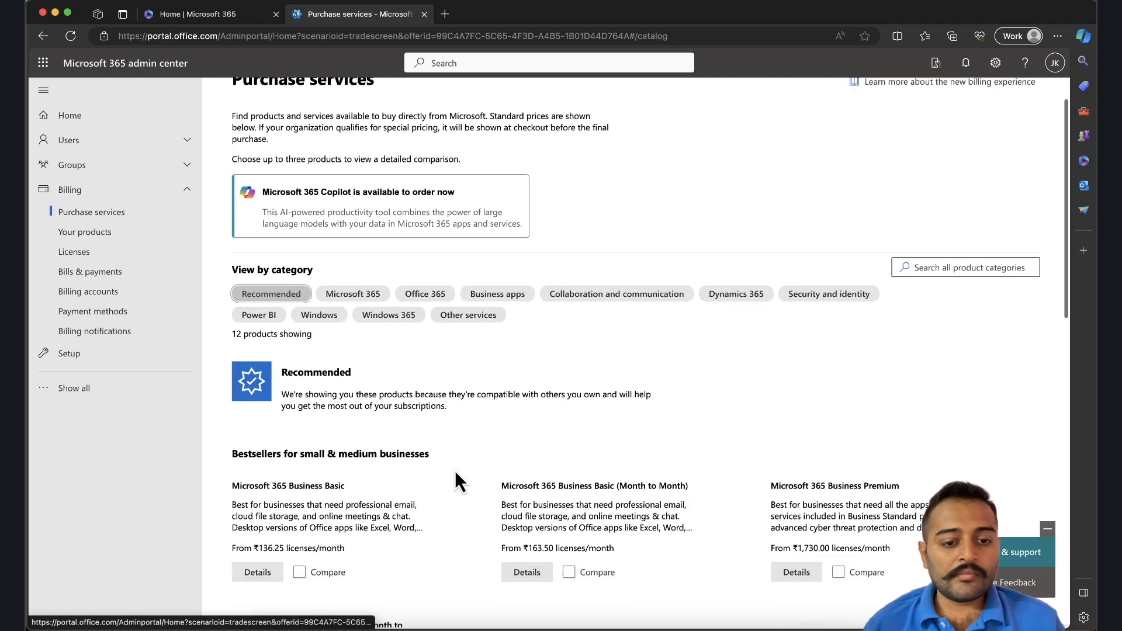
pyautogui.scroll(2, 455, 471)
pyautogui.click(269, 280)
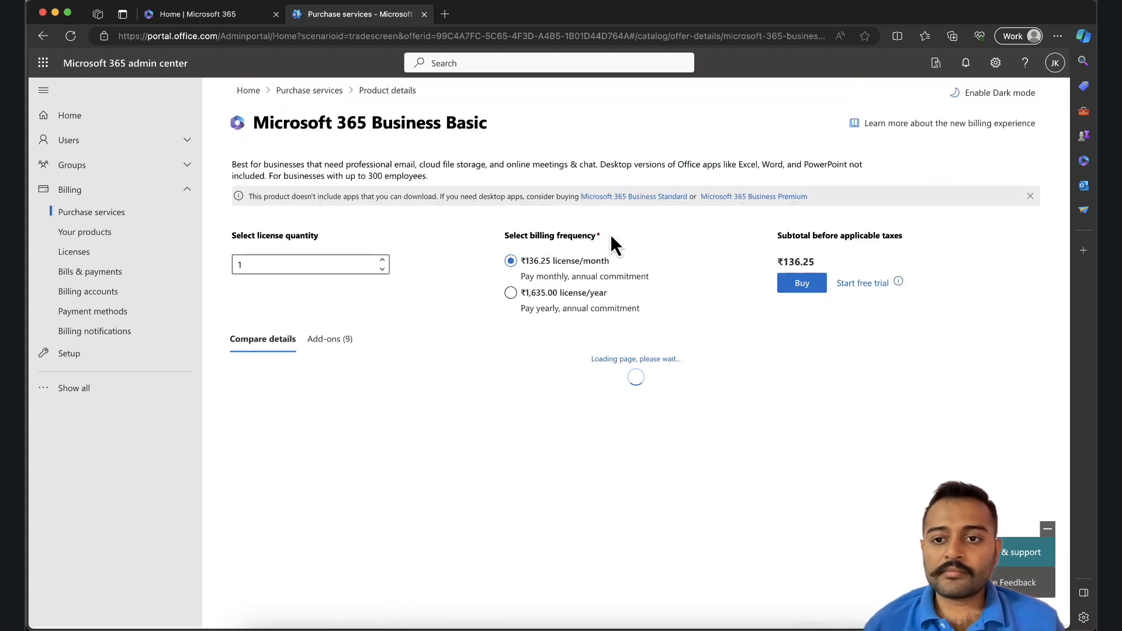
# - Request the Business Basic free trial again from its details page
pyautogui.click(866, 288)
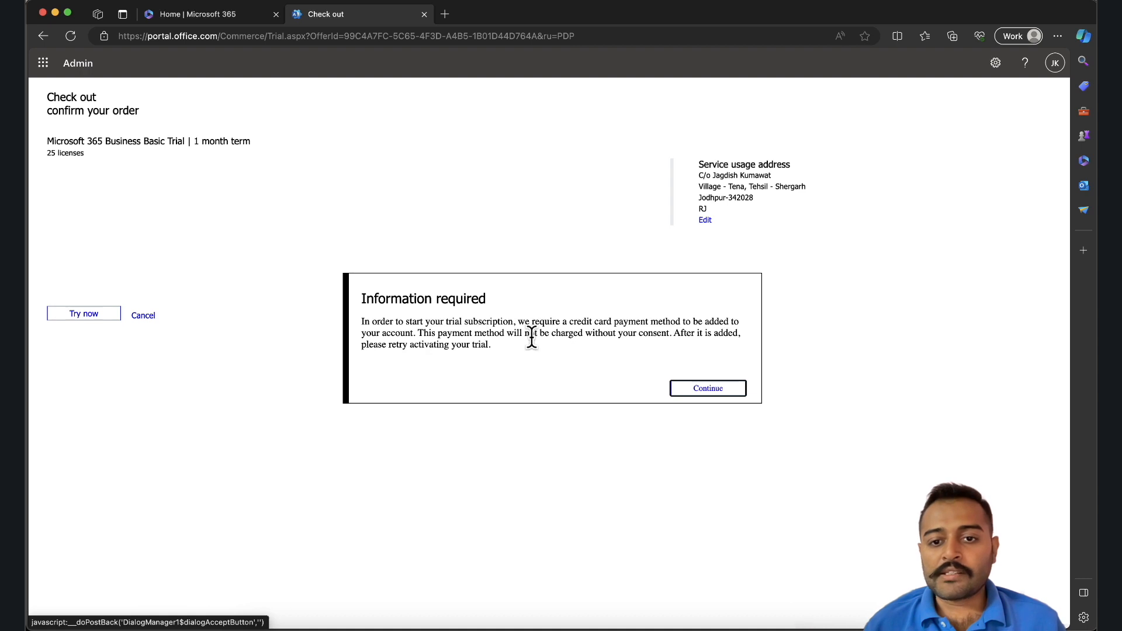
# - Accept the credit card requirement and begin adding a new payment method
pyautogui.click(704, 390)
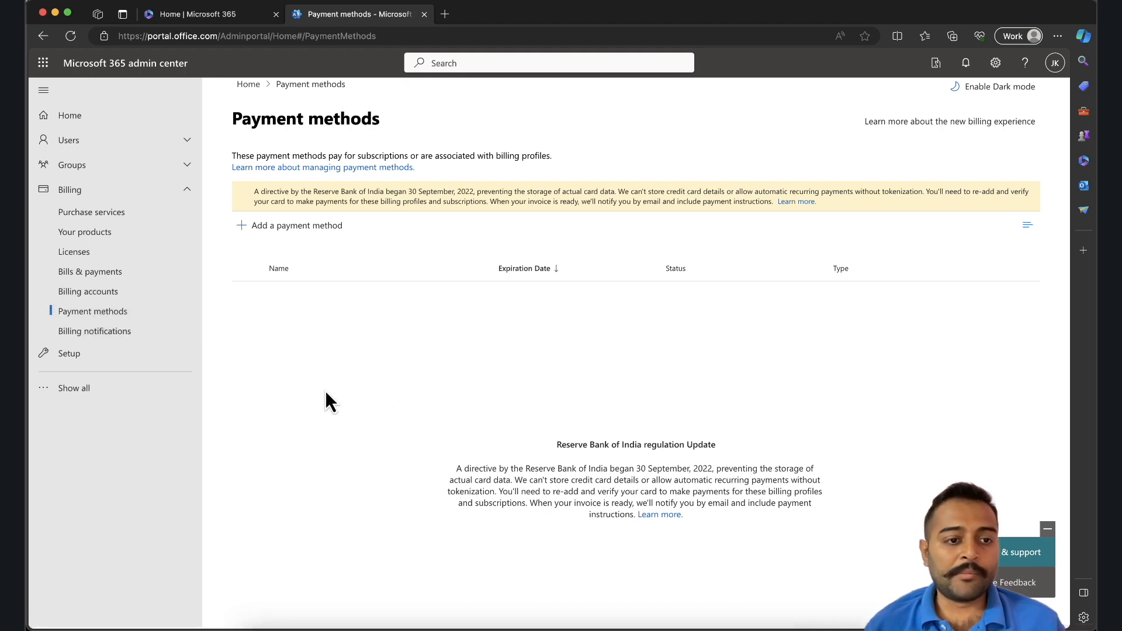
pyautogui.click(303, 234)
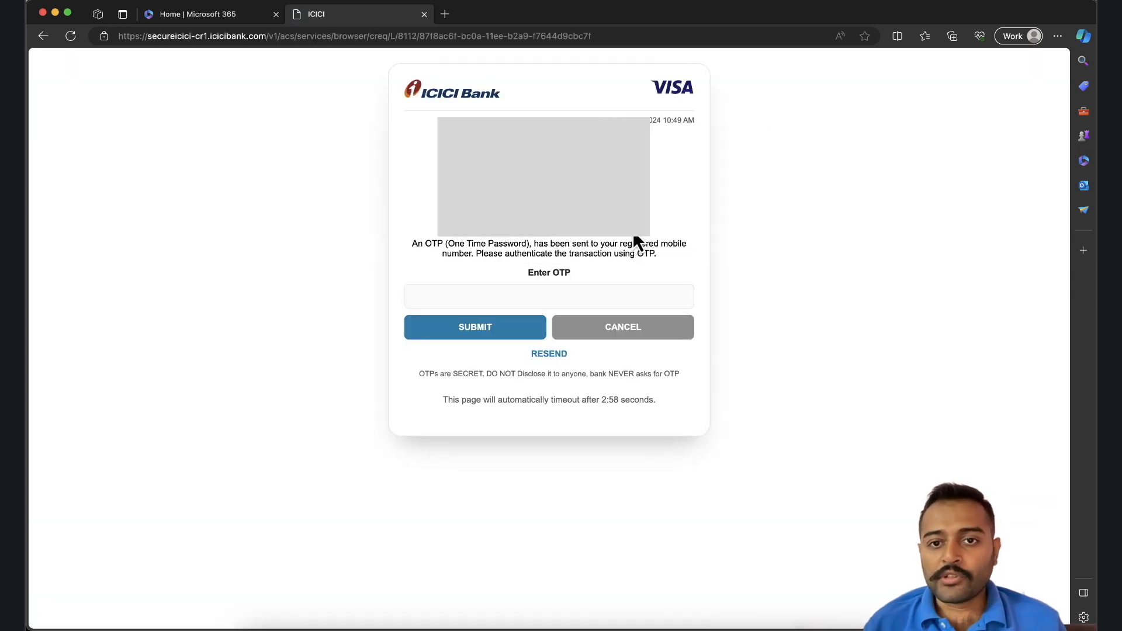
# - Enter the one-time password received by phone and submit it to verify the card
pyautogui.click(584, 288)
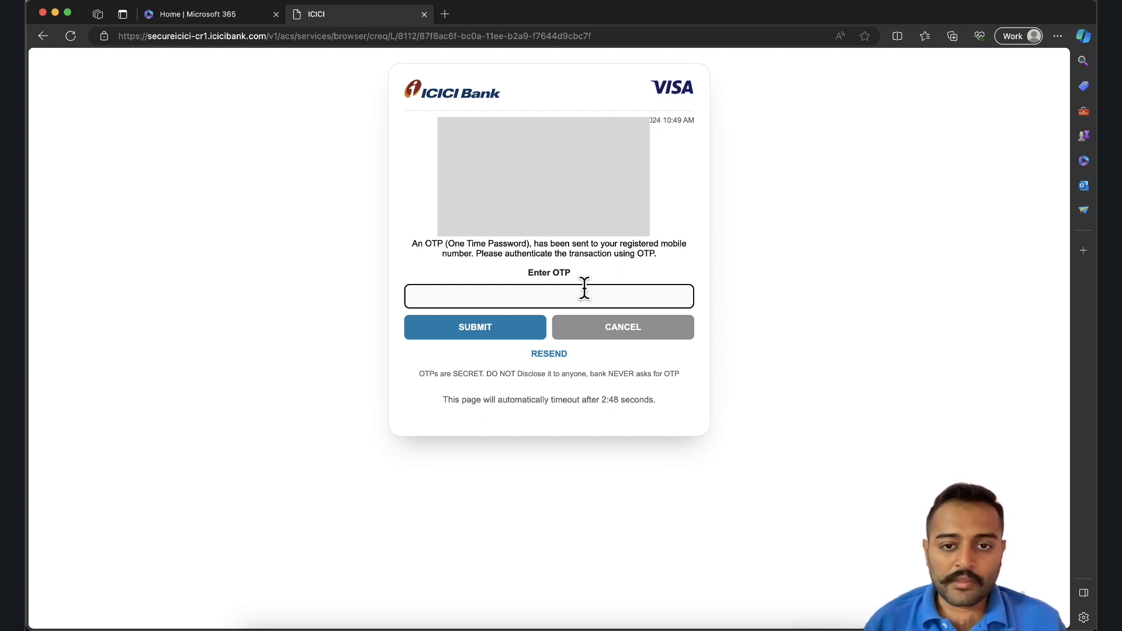
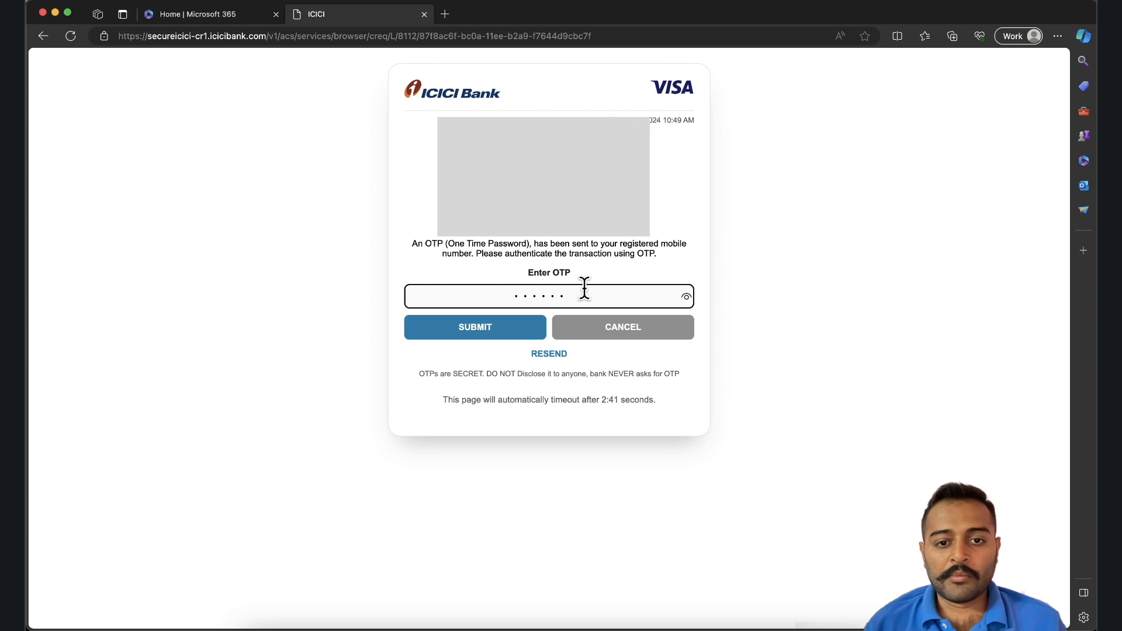
pyautogui.click(520, 339)
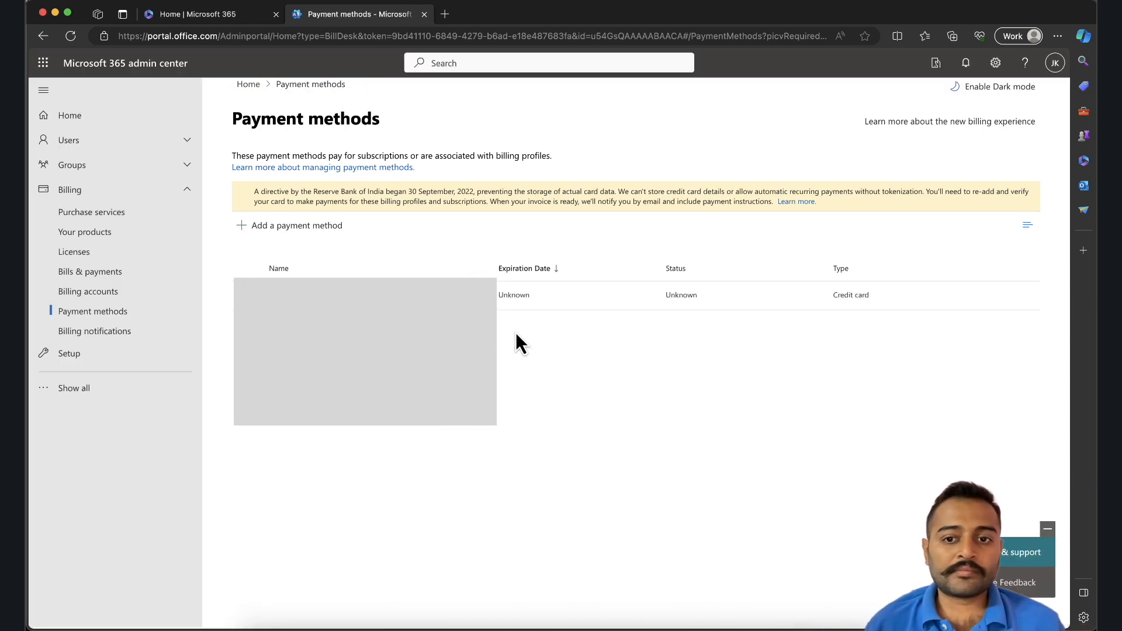
# - Open Microsoft 365 Business Basic in Purchase services and start its free trial checkout
pyautogui.click(130, 213)
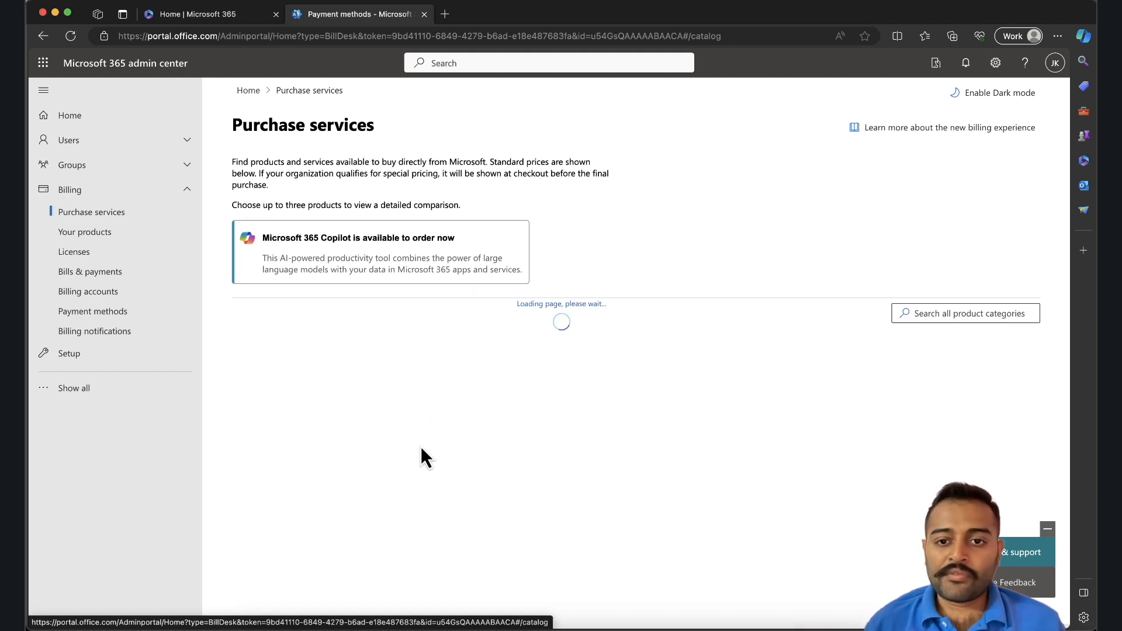
pyautogui.scroll(-2, 315, 537)
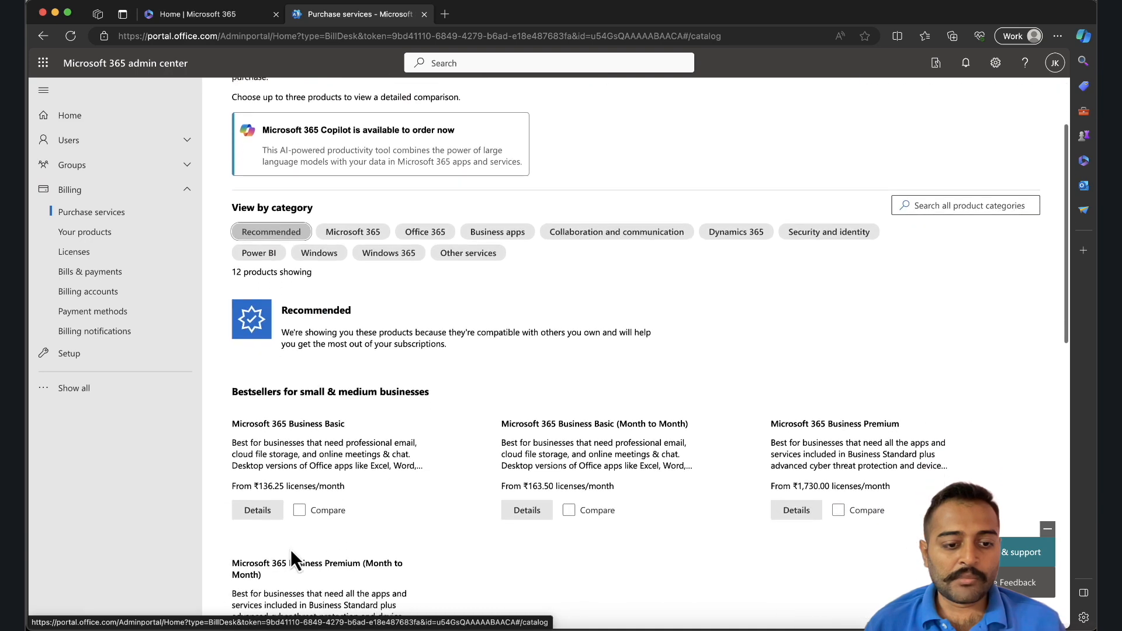
pyautogui.click(258, 510)
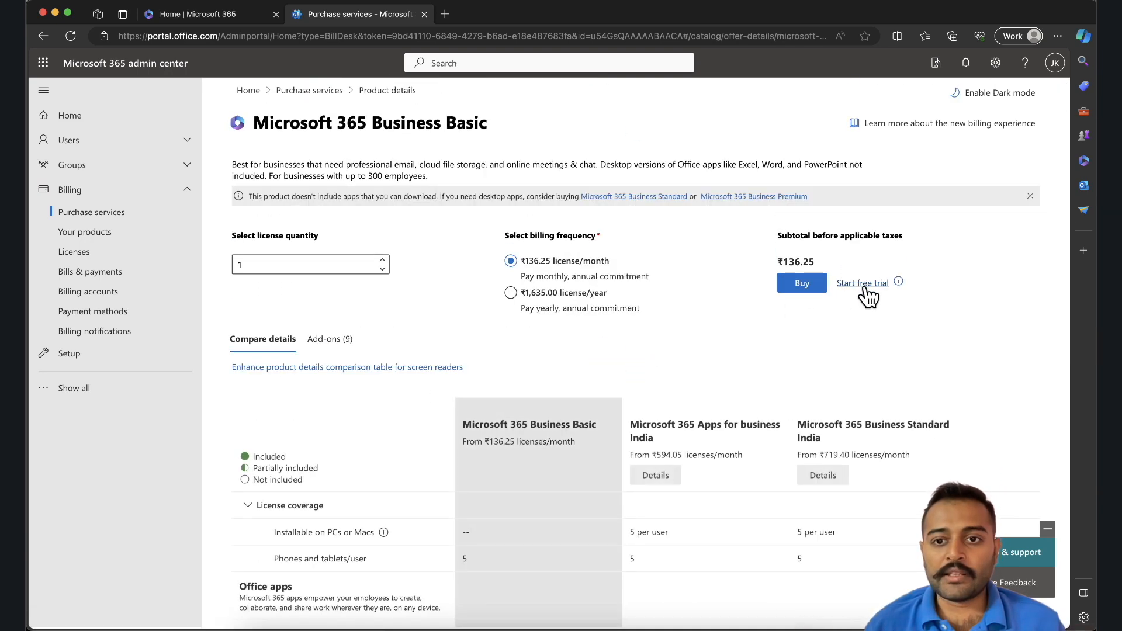
pyautogui.click(864, 285)
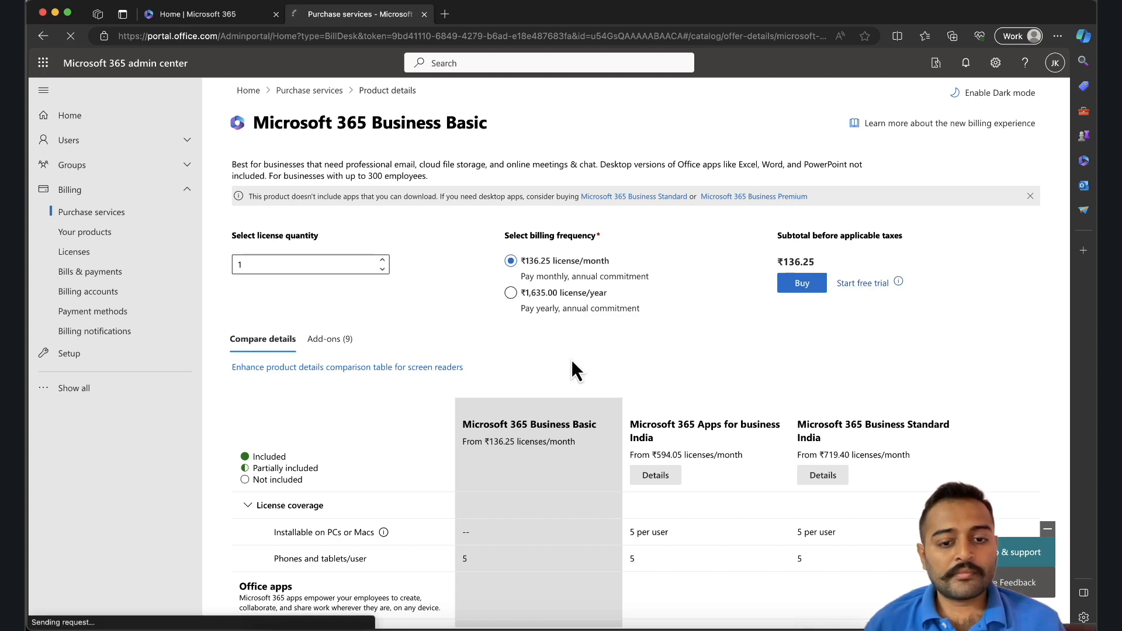
pyautogui.scroll(-5, 571, 361)
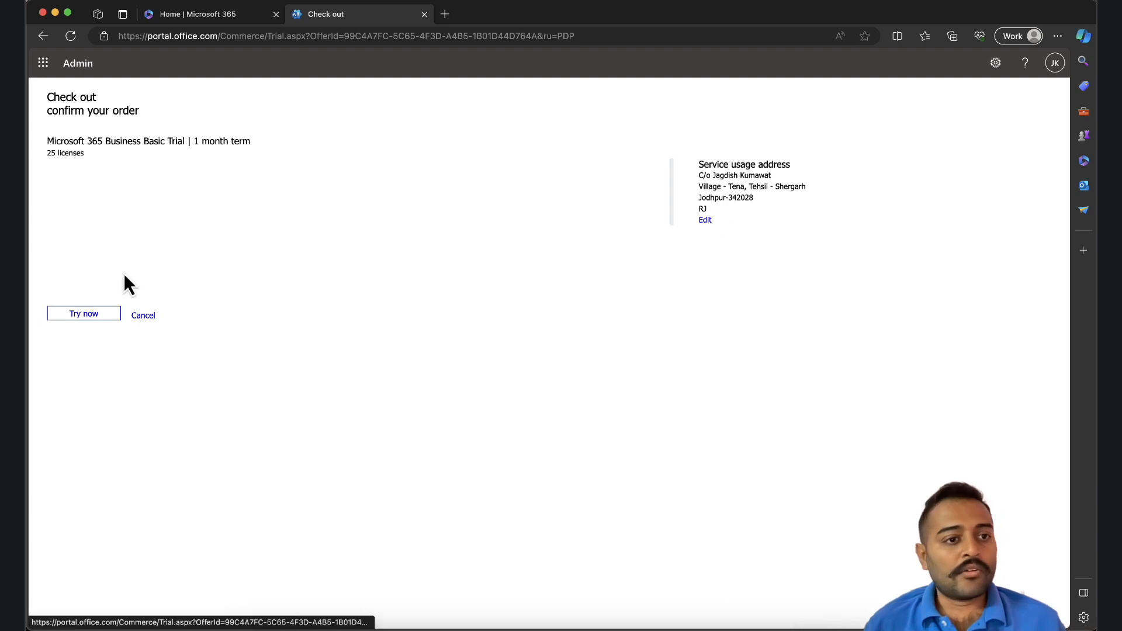
# - Place the 25-license, 1-month Business Basic Trial order with Try now
pyautogui.click(91, 316)
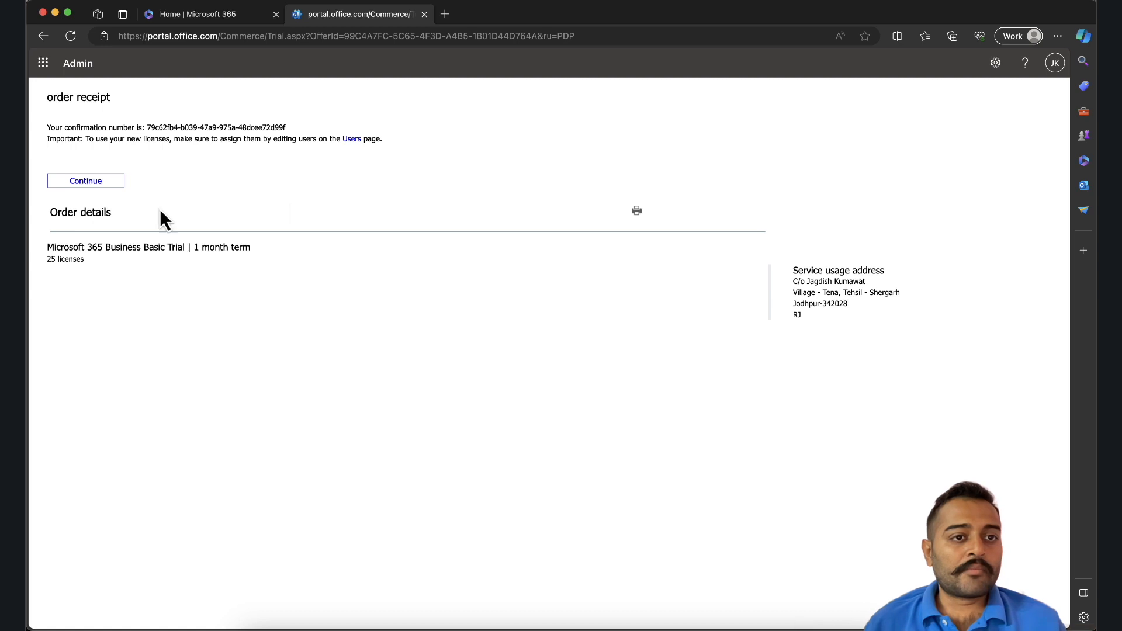
# - Continue from the receipt to admin Home, dismissing the Business Advisor dialog and welcome tips
pyautogui.click(107, 187)
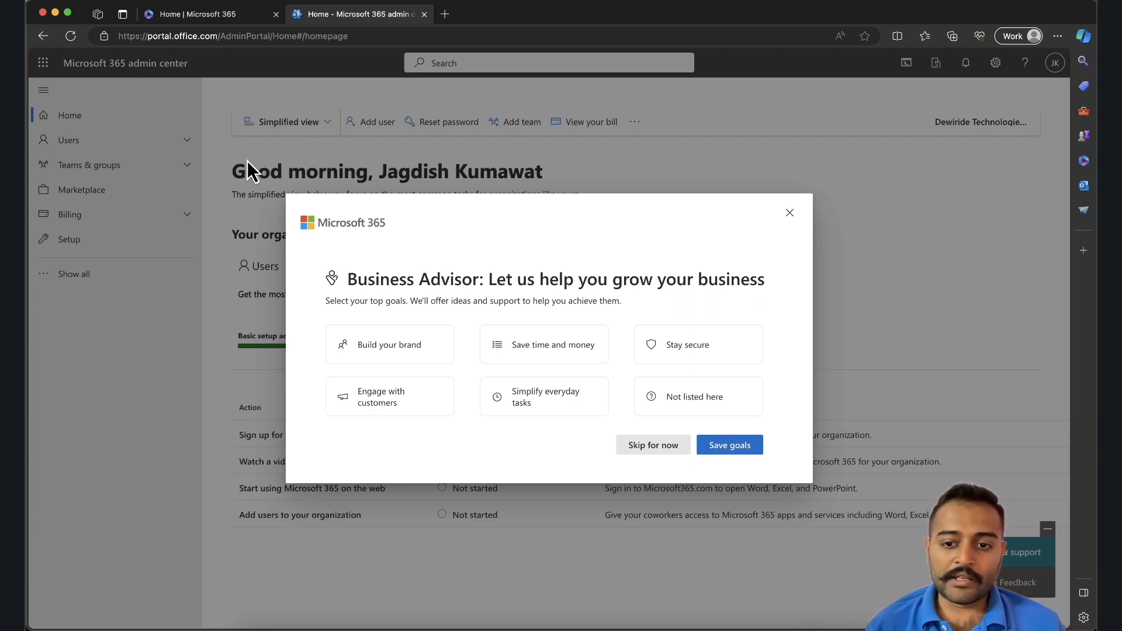
pyautogui.click(637, 449)
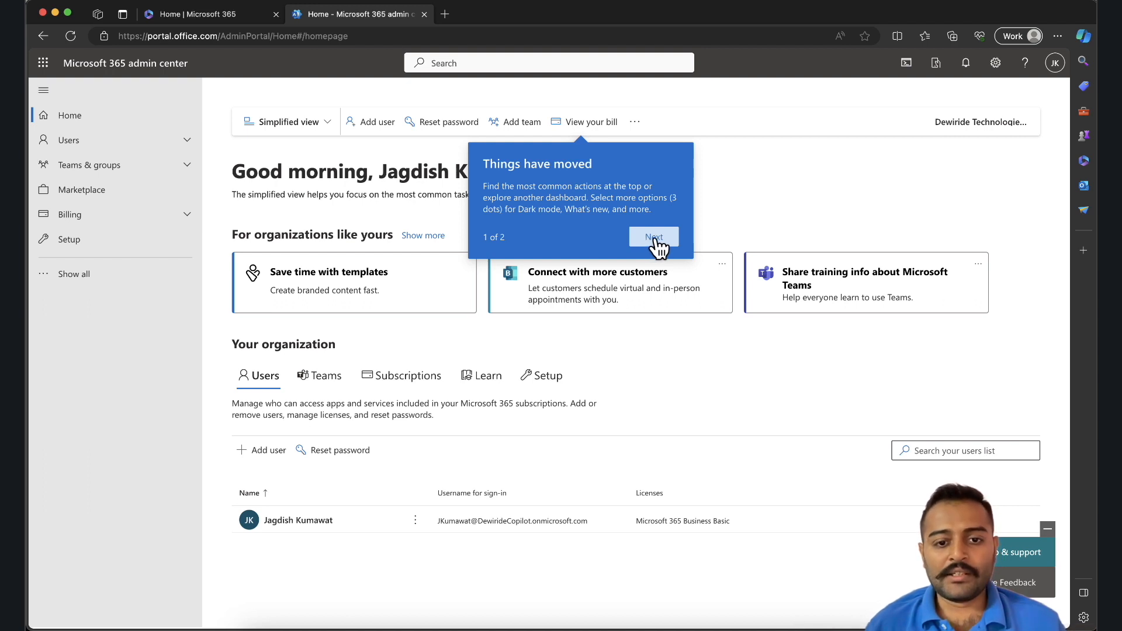
pyautogui.click(655, 237)
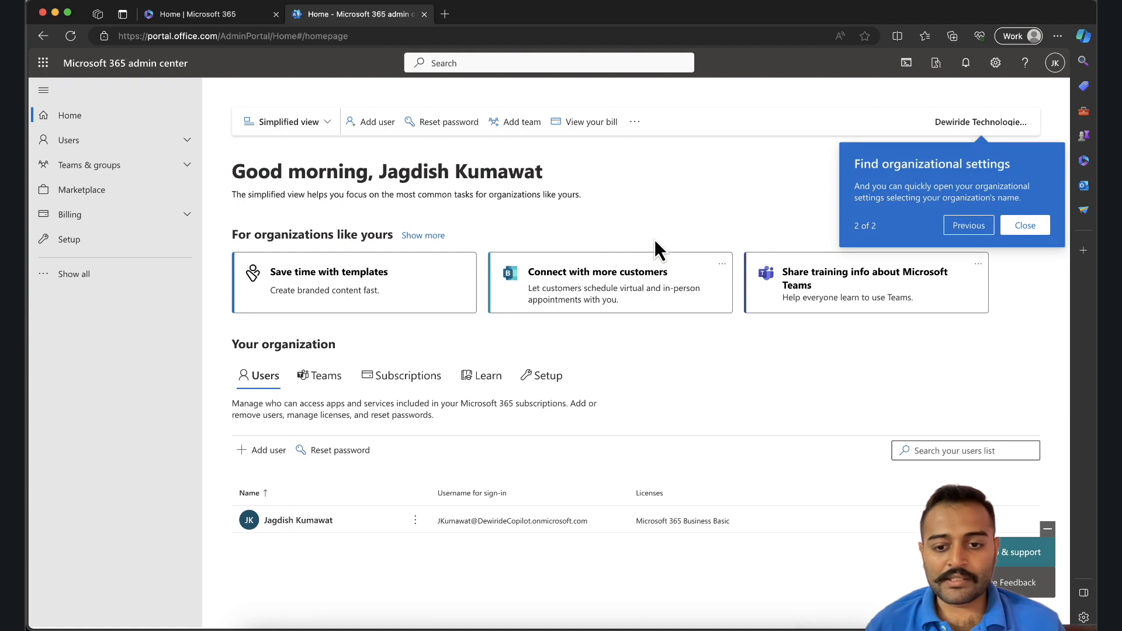
pyautogui.click(1026, 226)
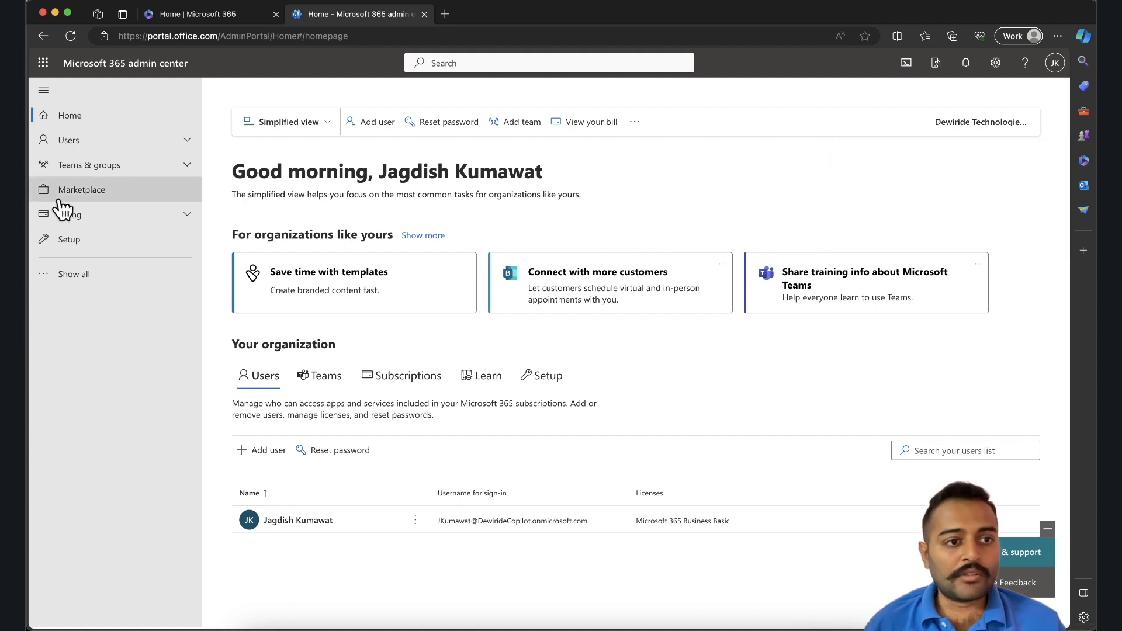
# - Open Add a user from Active users and close the autofill suggestions under First name
pyautogui.click(128, 146)
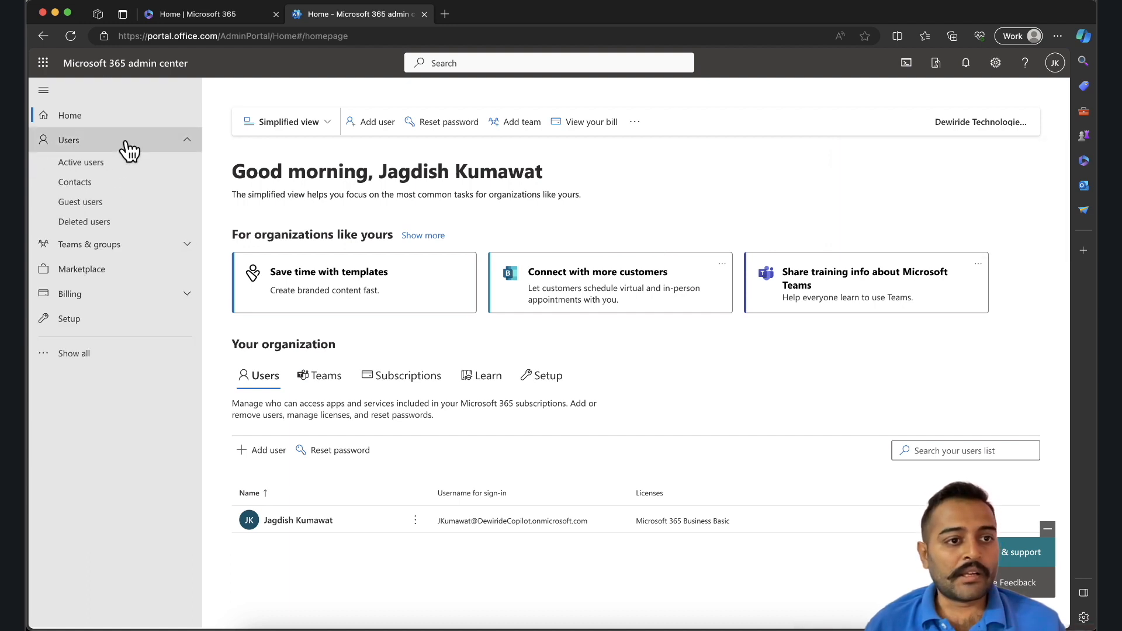
pyautogui.click(93, 165)
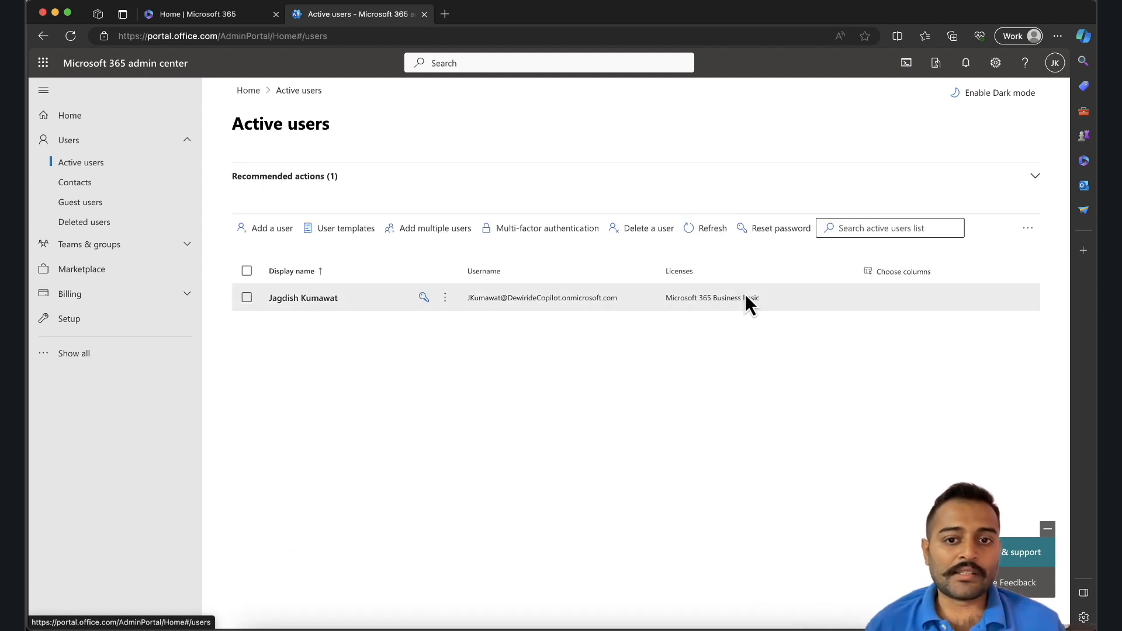
pyautogui.click(279, 232)
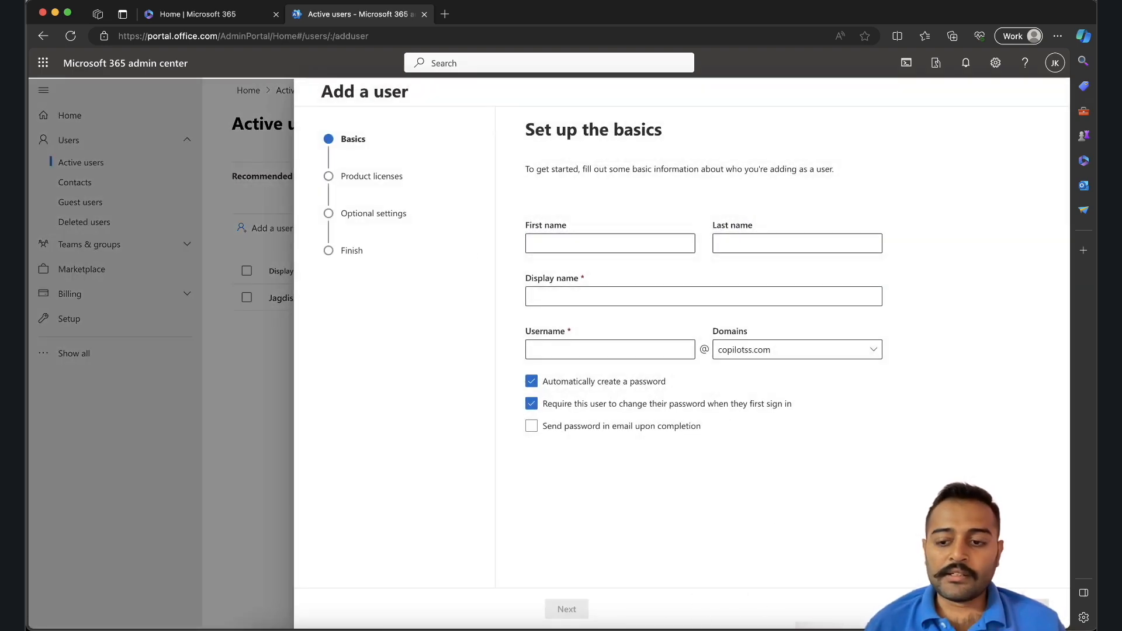
pyautogui.click(608, 243)
pyautogui.click(713, 262)
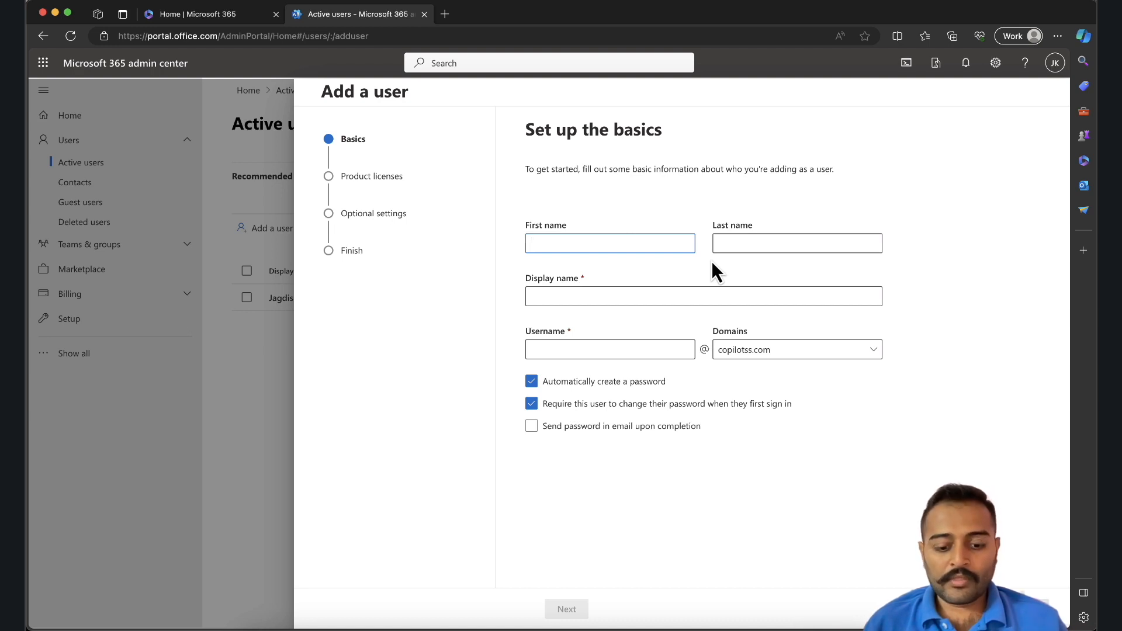
# - Fill in the new user's first name, last name and username on copilotss.com
pyautogui.write('Aja')
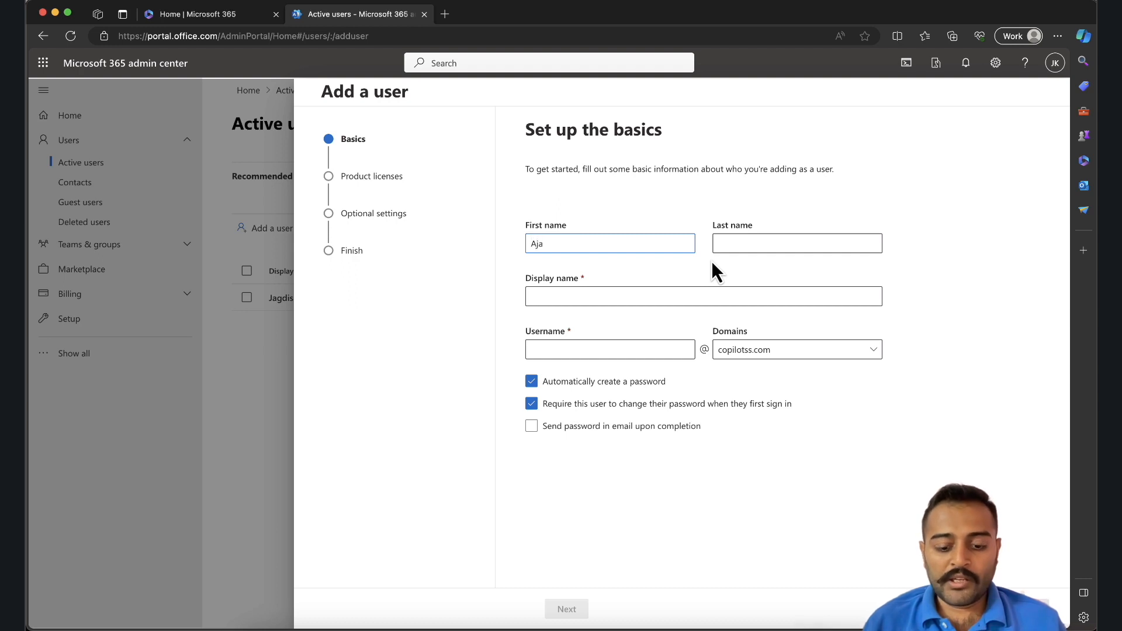
pyautogui.write('y')
pyautogui.press('Tab')
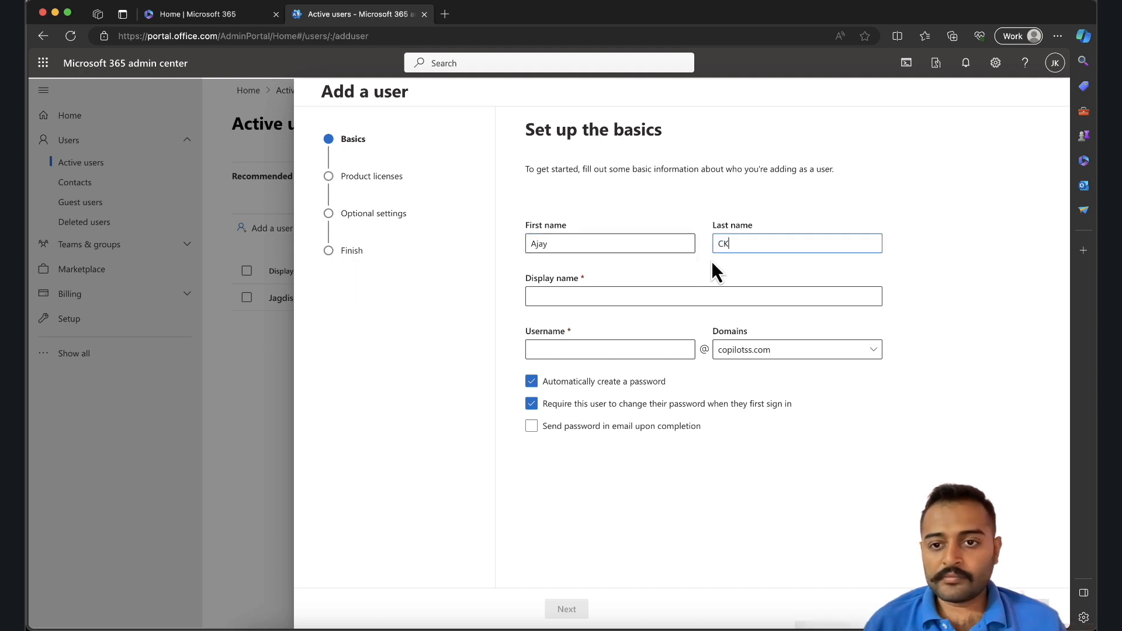
pyautogui.write('CK')
pyautogui.press('Tab')
pyautogui.press('Tab')
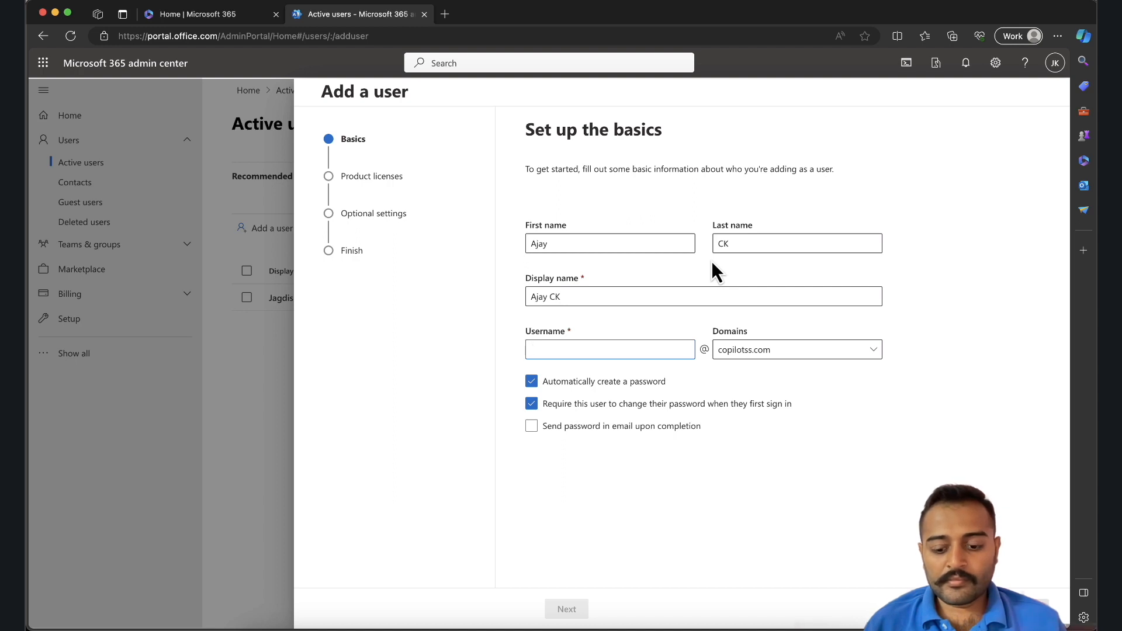
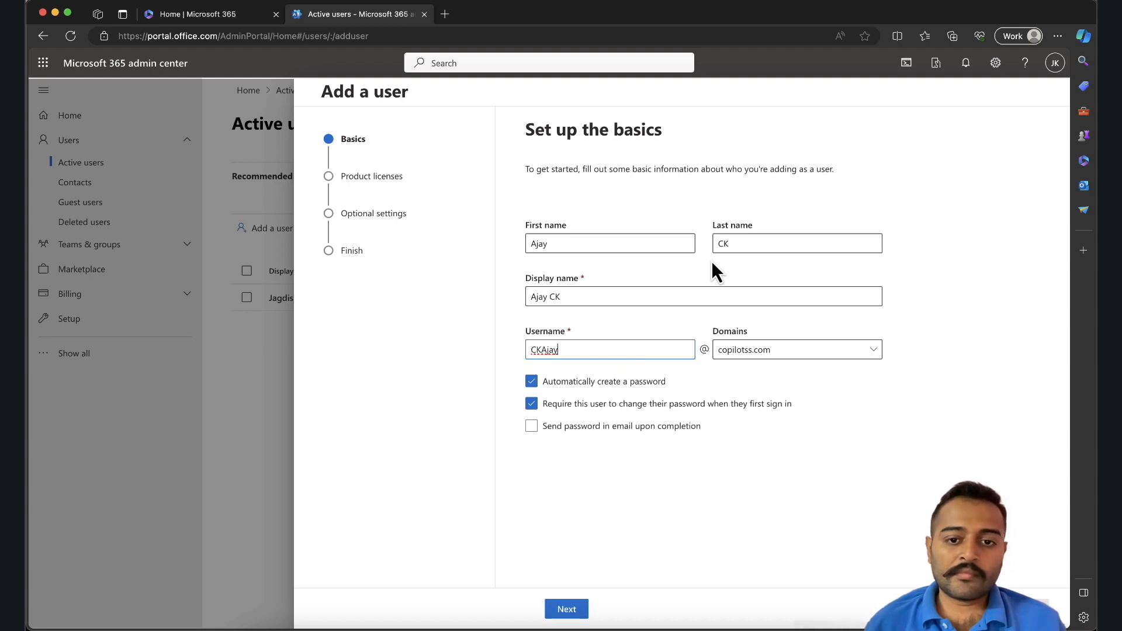
# - Enable emailing the password to the prefilled recipient on completion and proceed to licences
pyautogui.click(550, 433)
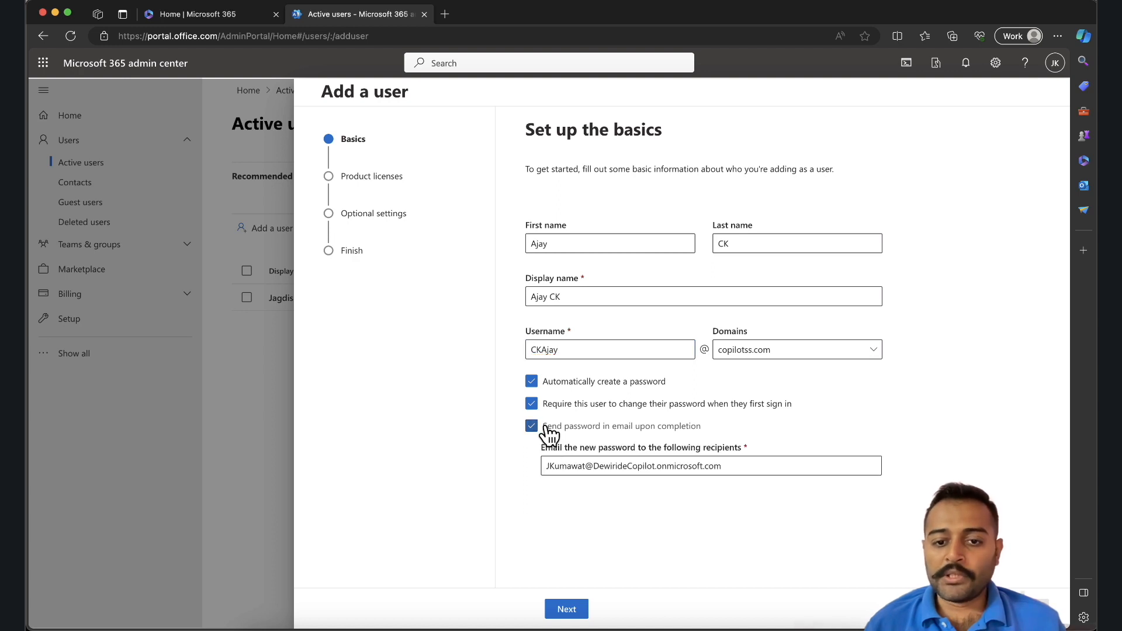
pyautogui.press('super+a')
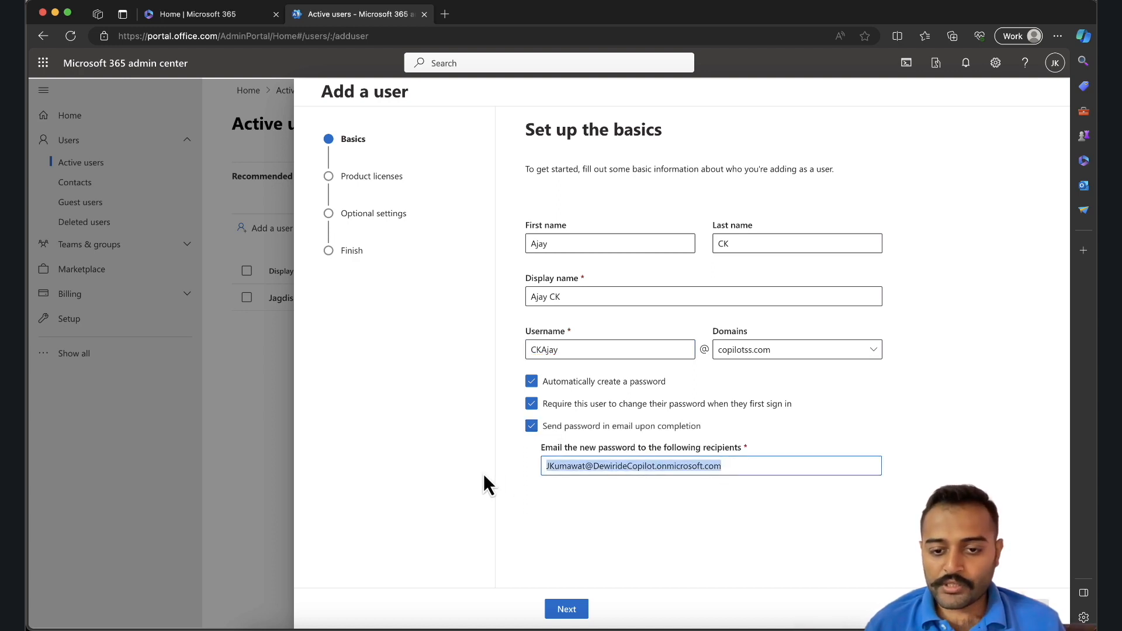
pyautogui.click(712, 467)
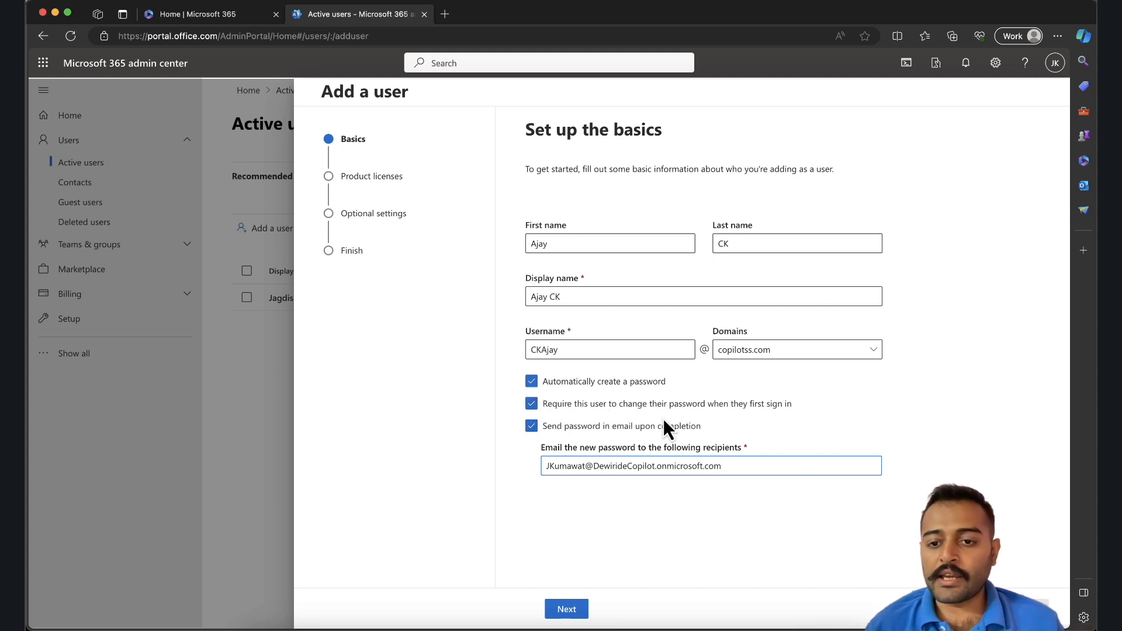
pyautogui.click(581, 611)
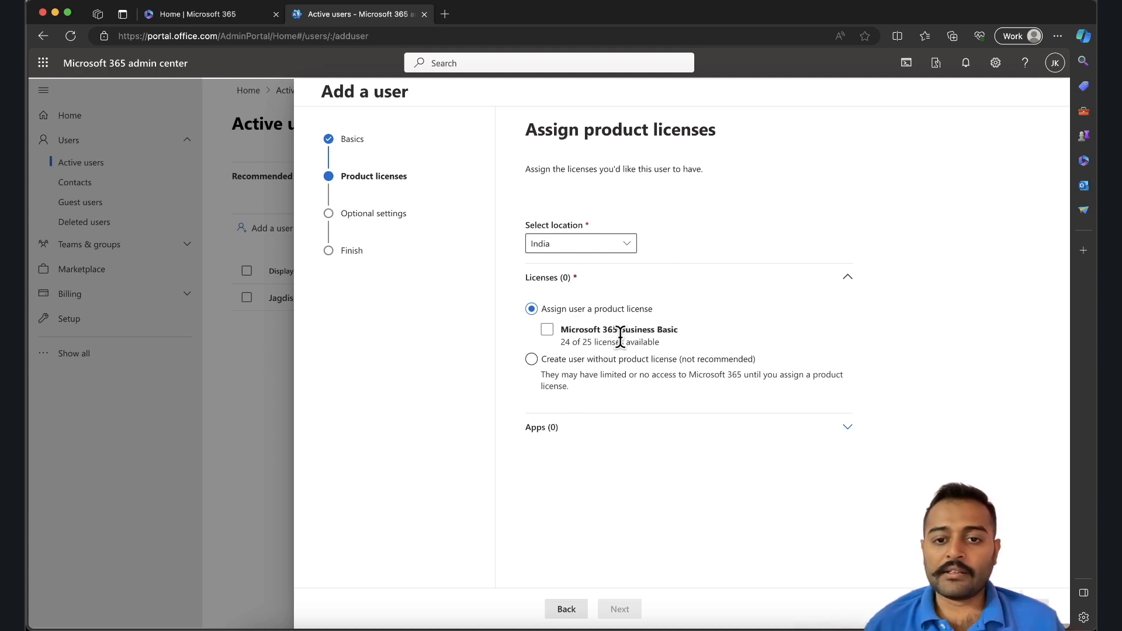
# - Choose Create user without product license, check Apps, and advance to Optional settings
pyautogui.click(548, 331)
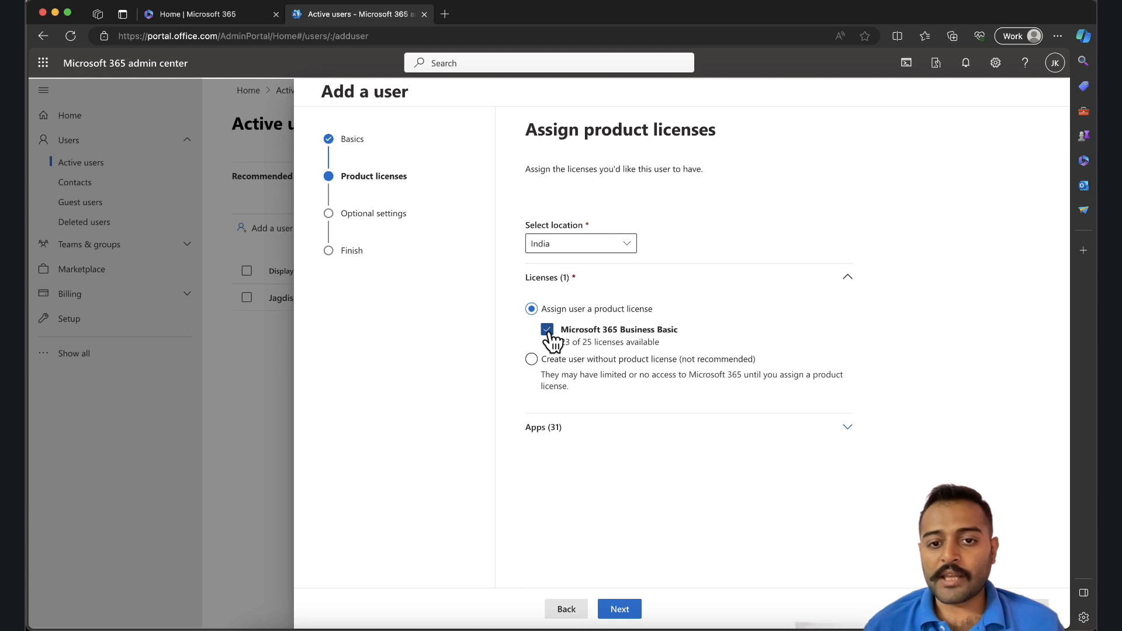
pyautogui.click(532, 360)
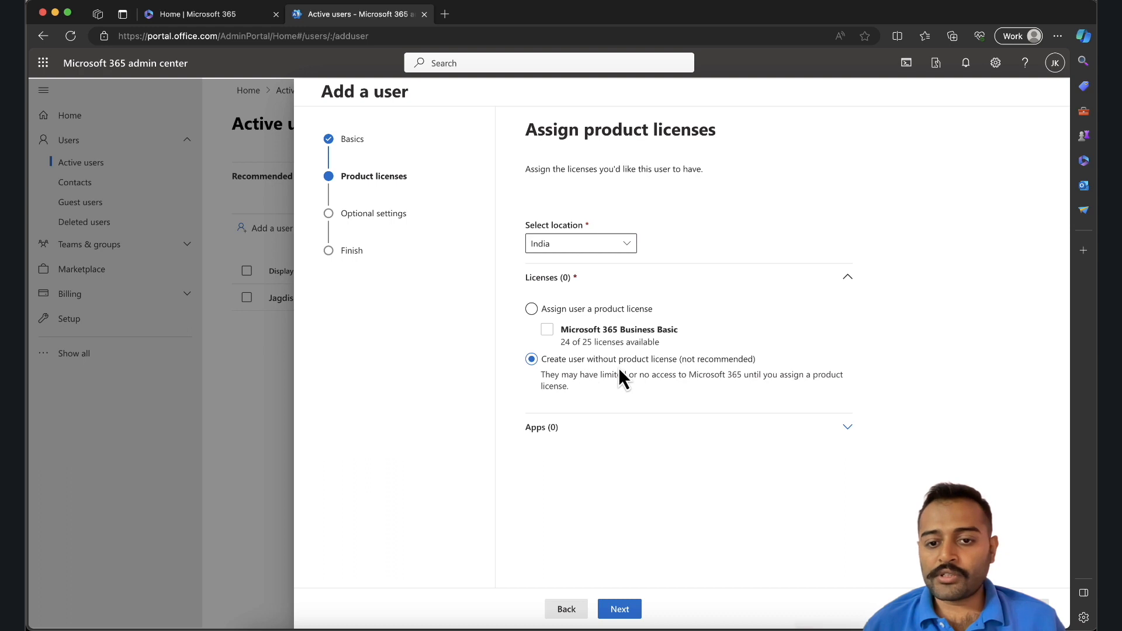
pyautogui.click(643, 425)
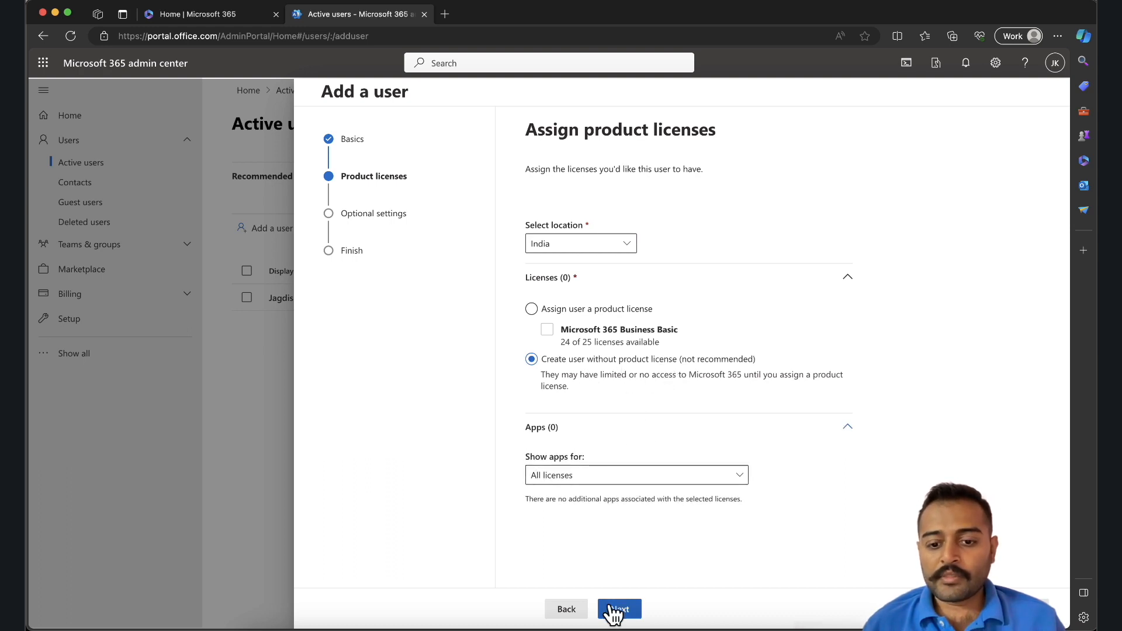
pyautogui.click(620, 609)
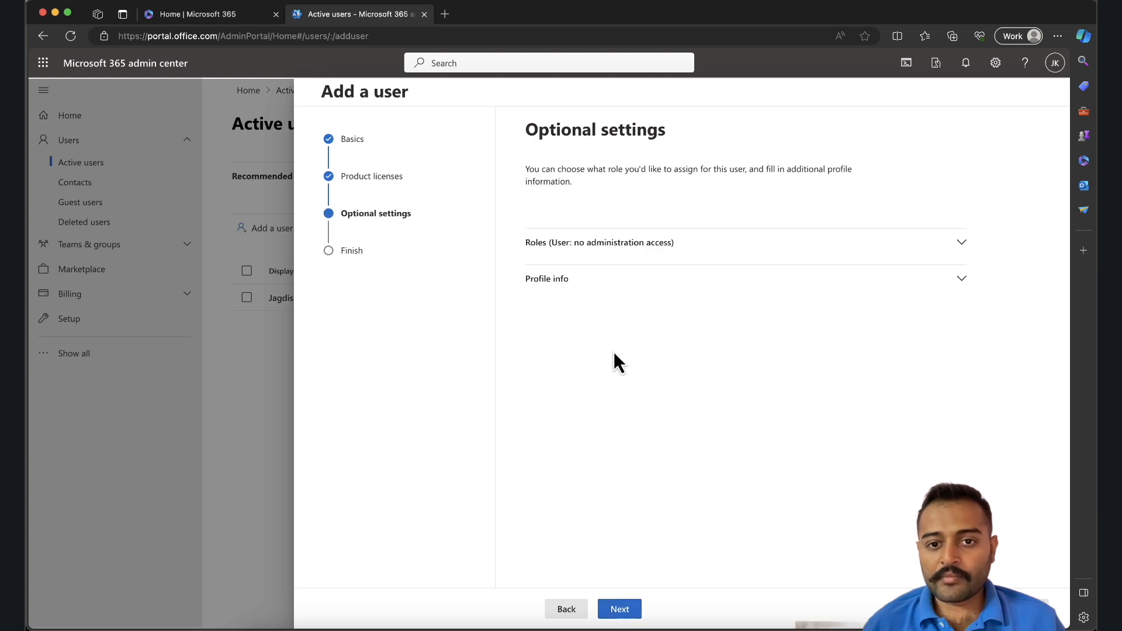
pyautogui.click(621, 249)
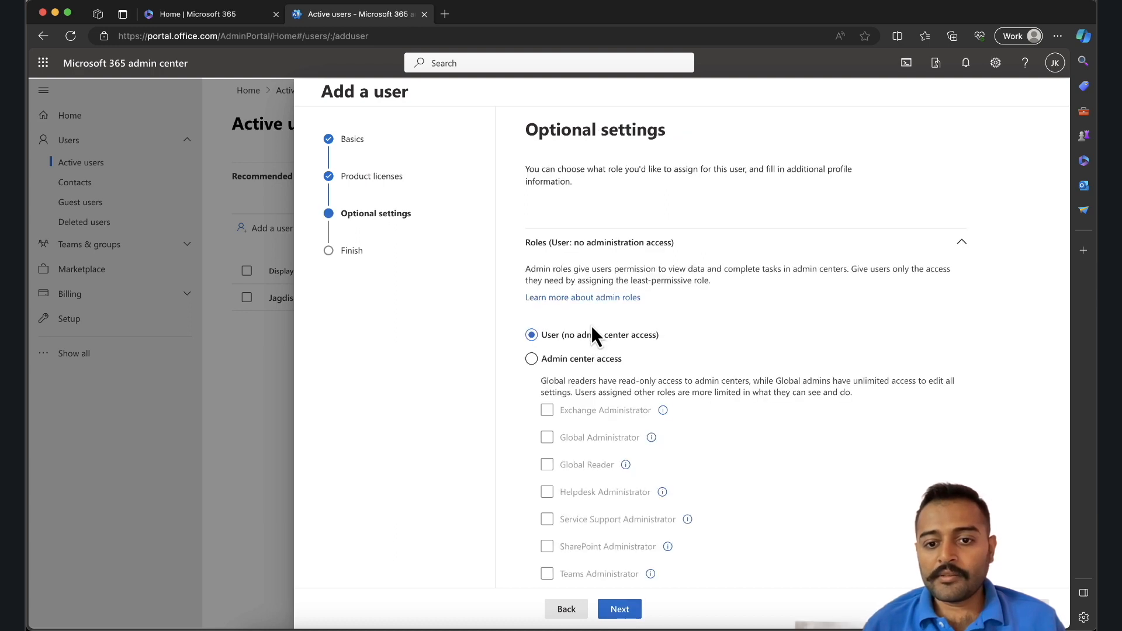
# - Browse the Roles options, then return to the Assign product licenses step
pyautogui.scroll(-3, 591, 327)
pyautogui.scroll(1, 592, 329)
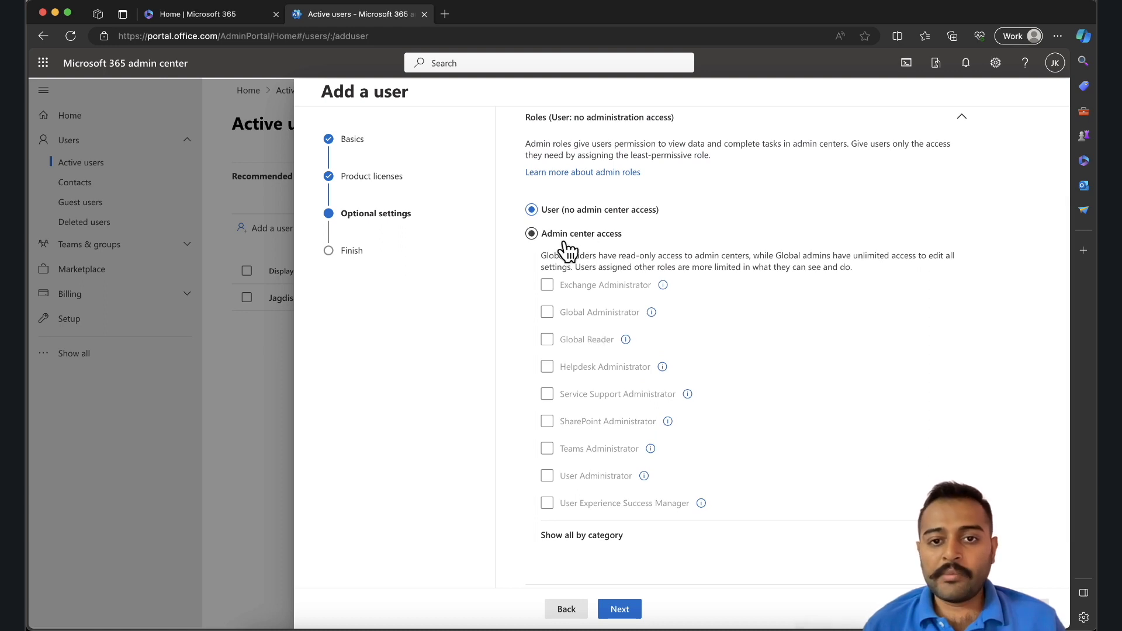
pyautogui.scroll(-1, 608, 356)
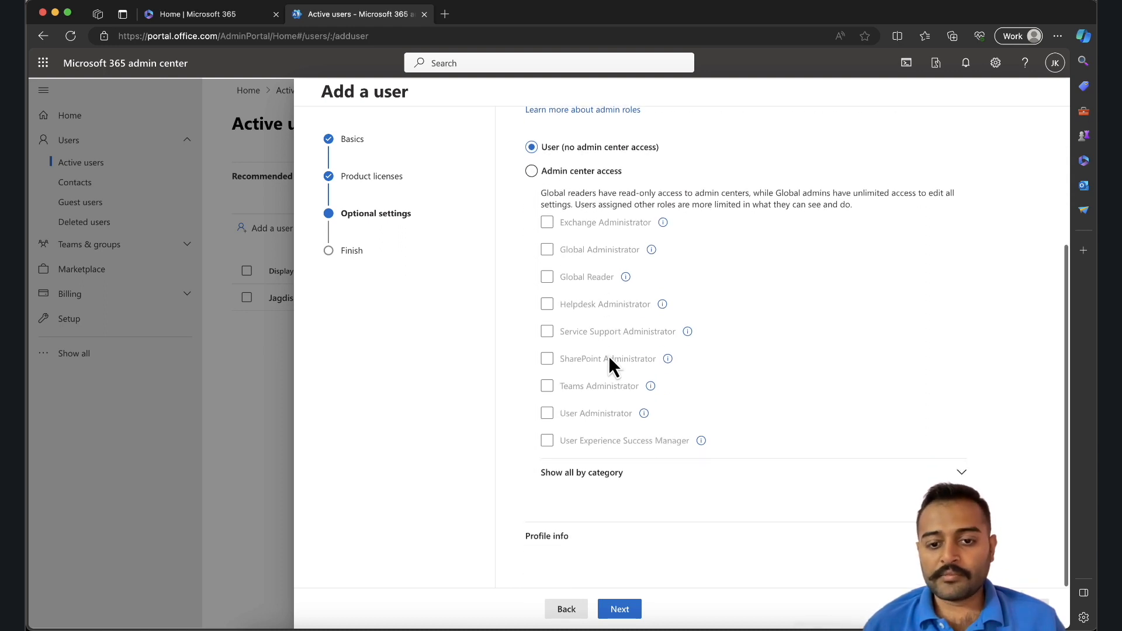
pyautogui.click(569, 614)
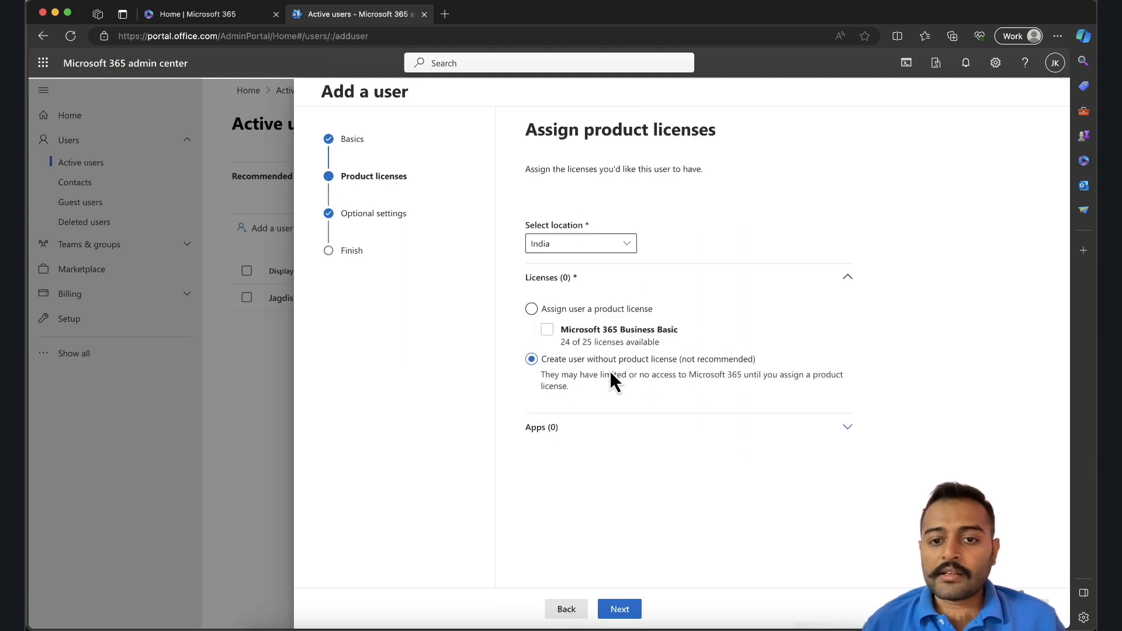
# - Expand Apps (0) to confirm no apps come with the unlicensed choice
pyautogui.click(597, 428)
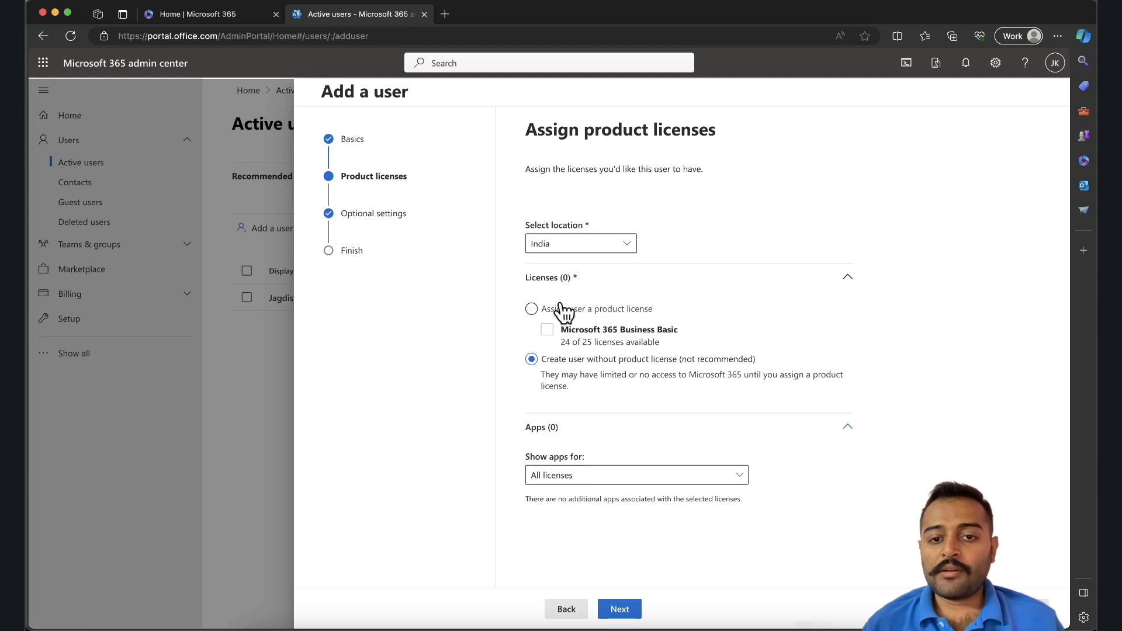
# - Assign a Microsoft 365 Business Basic licence (23 of 25 left) and review its 31 apps
pyautogui.click(532, 309)
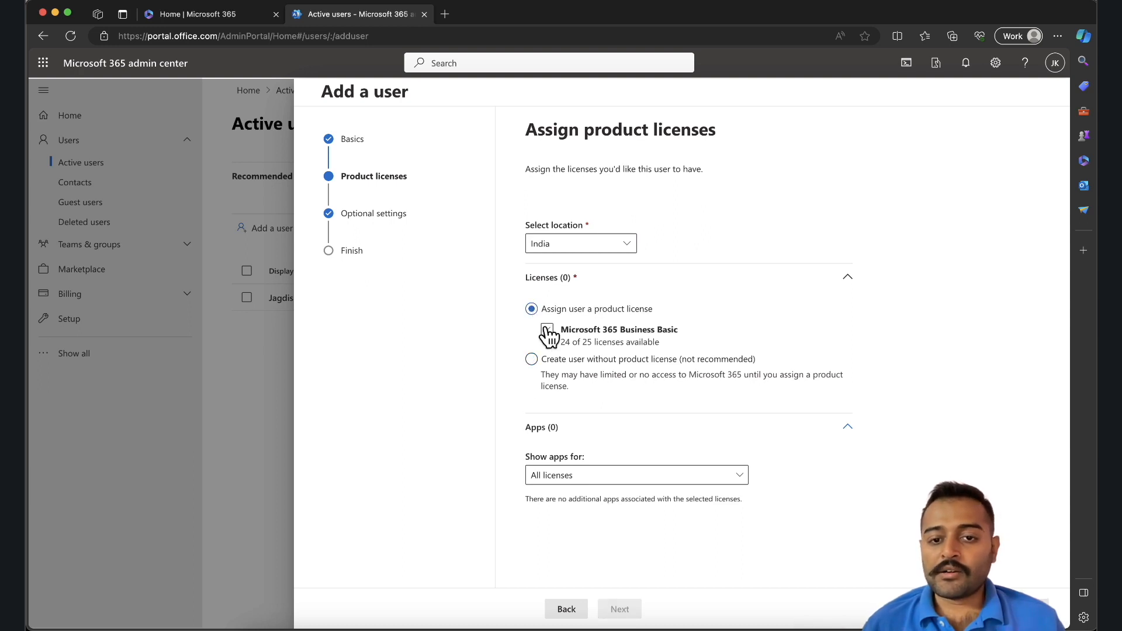
pyautogui.click(546, 329)
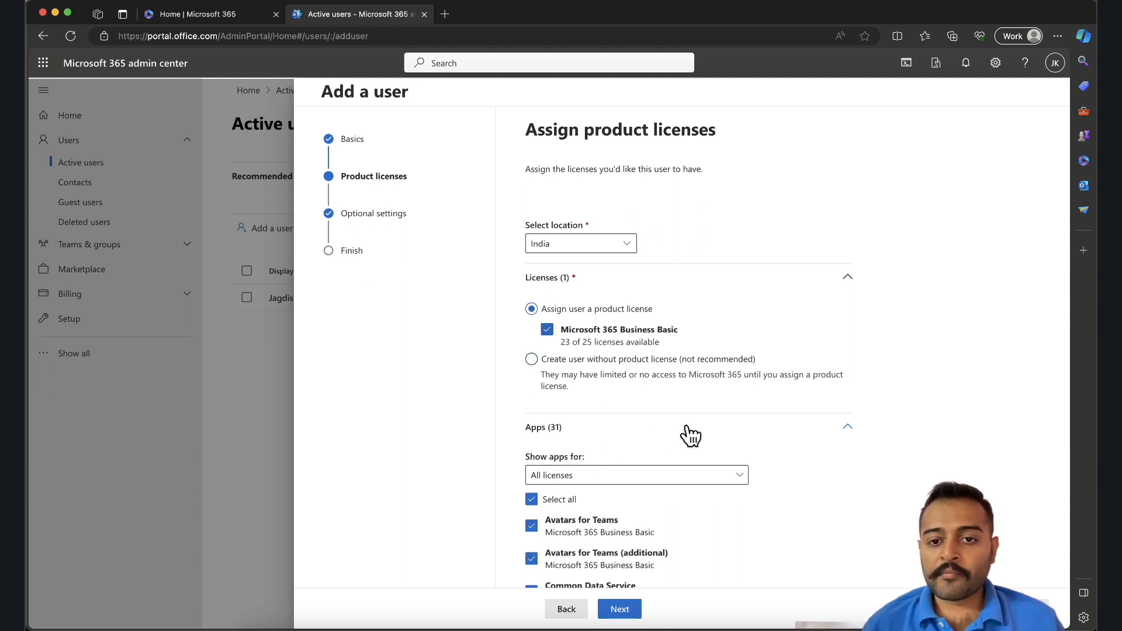
pyautogui.scroll(-2, 690, 436)
pyautogui.scroll(-10, 689, 435)
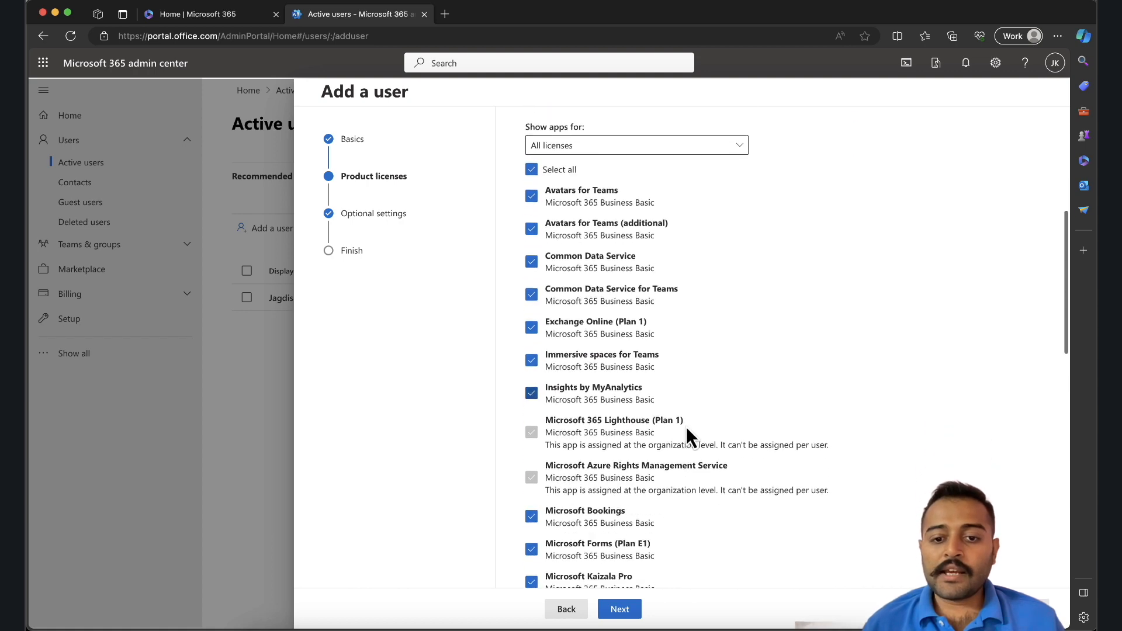
pyautogui.scroll(-3, 688, 435)
pyautogui.scroll(12, 688, 436)
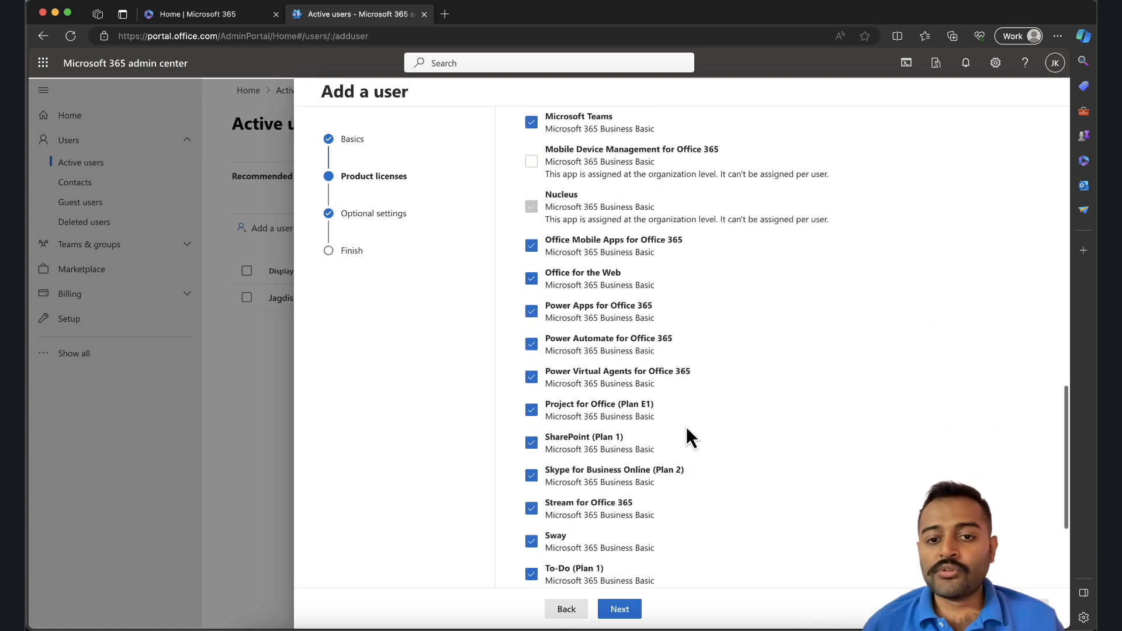
pyautogui.scroll(-5, 687, 432)
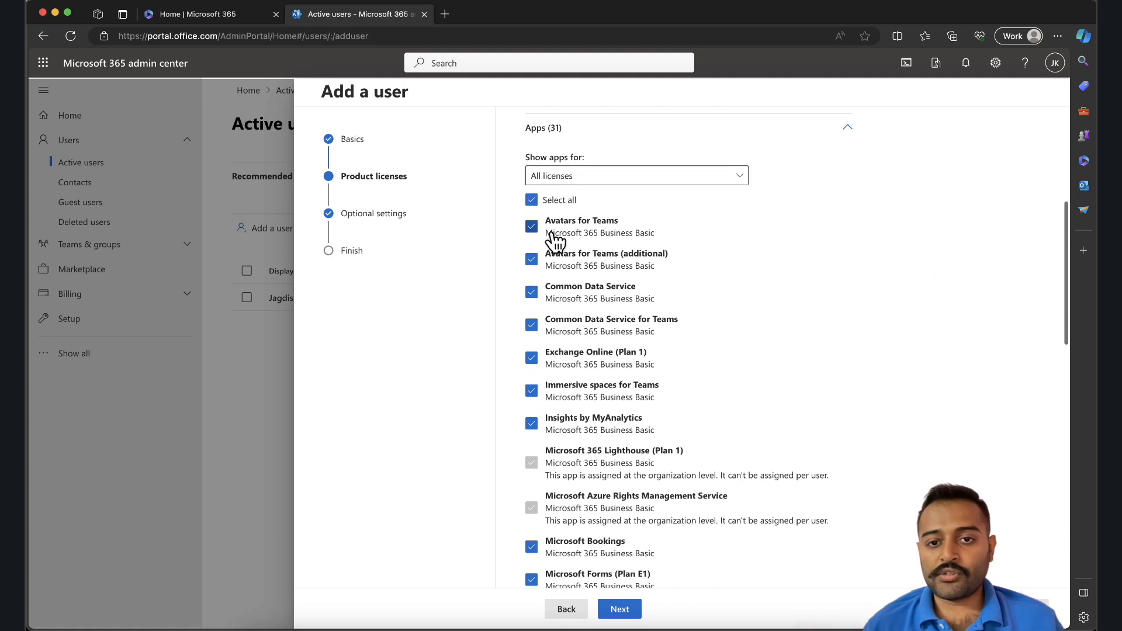
pyautogui.scroll(-12, 539, 267)
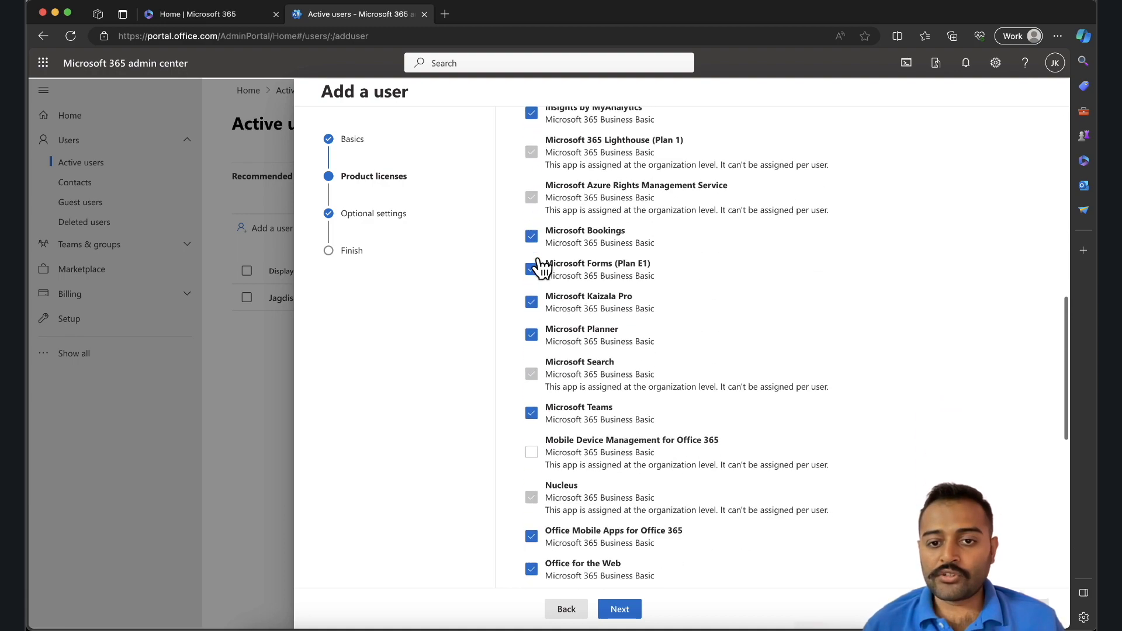
pyautogui.scroll(15, 539, 265)
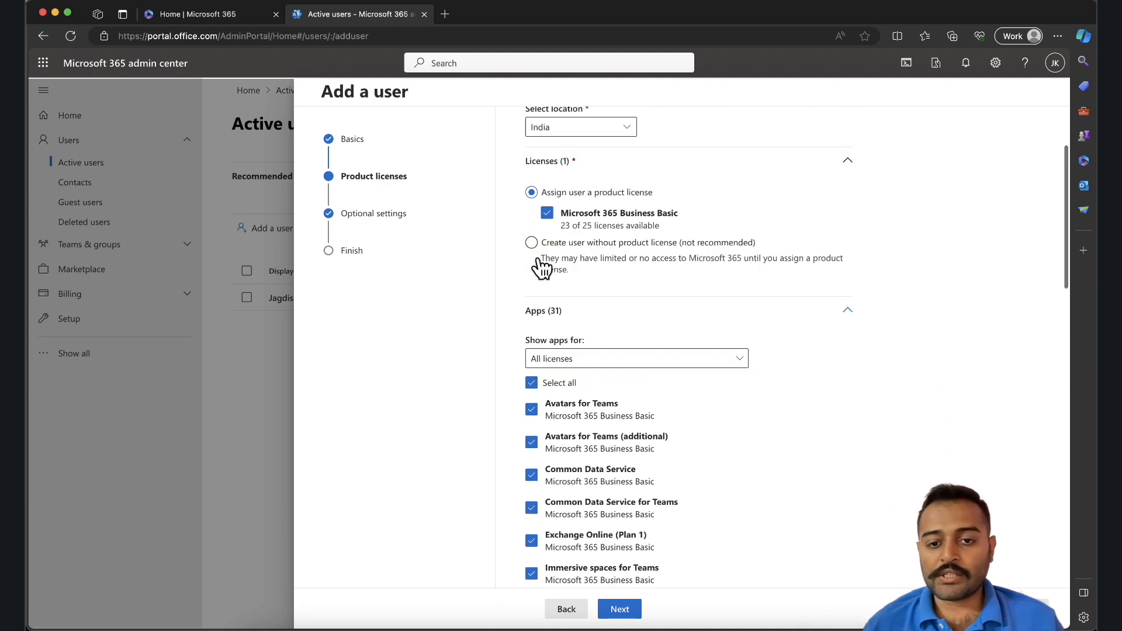
pyautogui.scroll(-15, 539, 264)
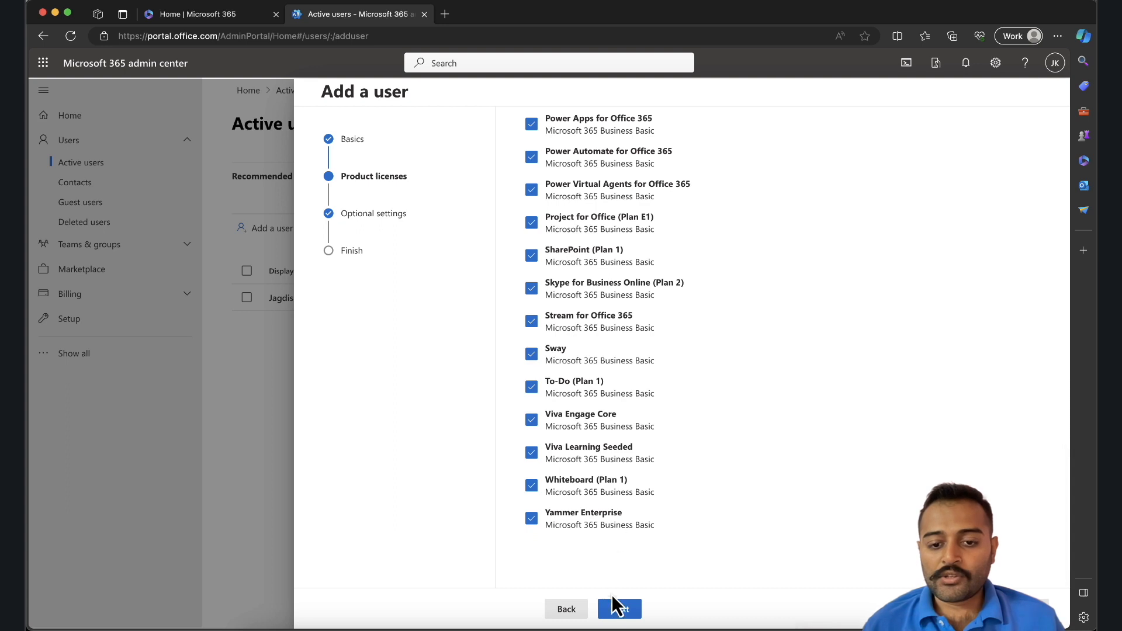
# - Advance to Review and finish, then go back to Optional settings and expand the empty Profile info fields
pyautogui.click(618, 608)
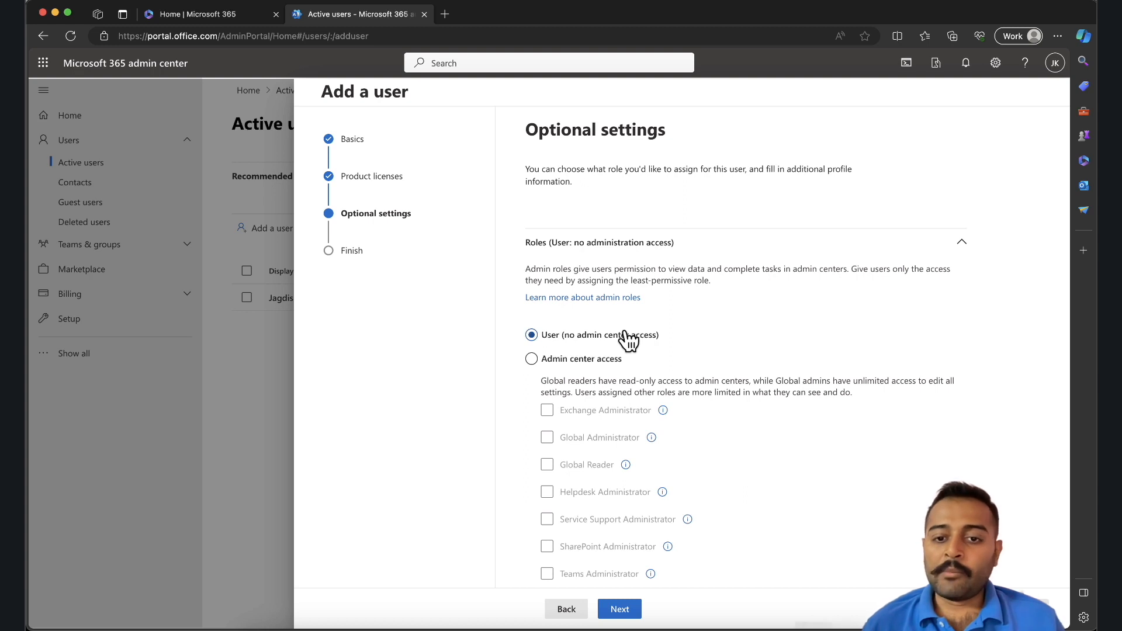
pyautogui.scroll(-3, 627, 338)
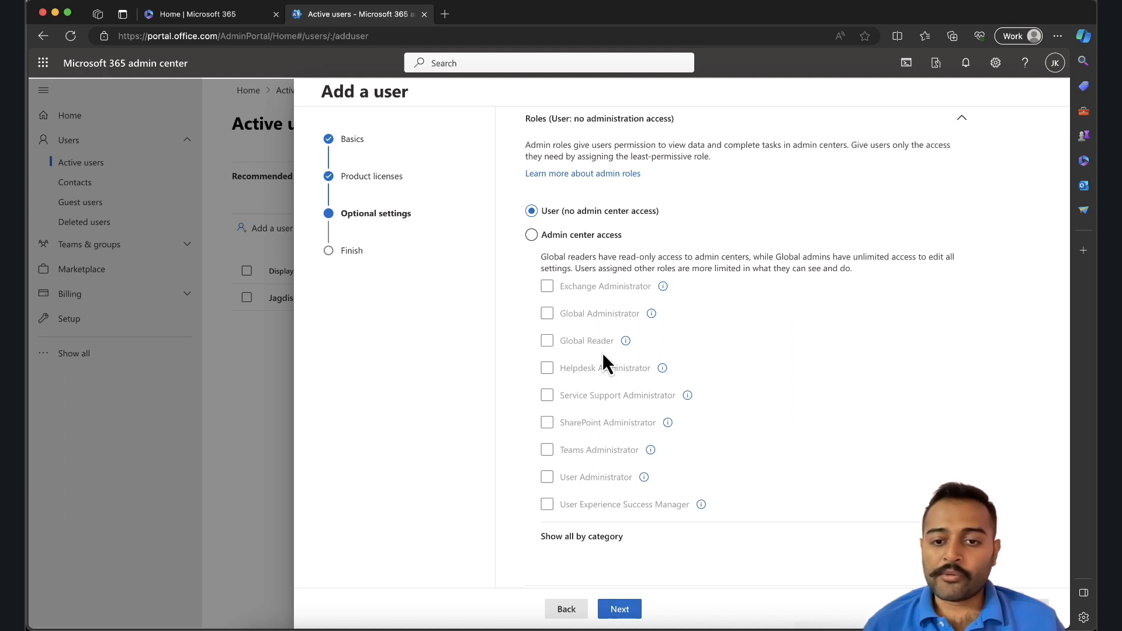
pyautogui.click(628, 610)
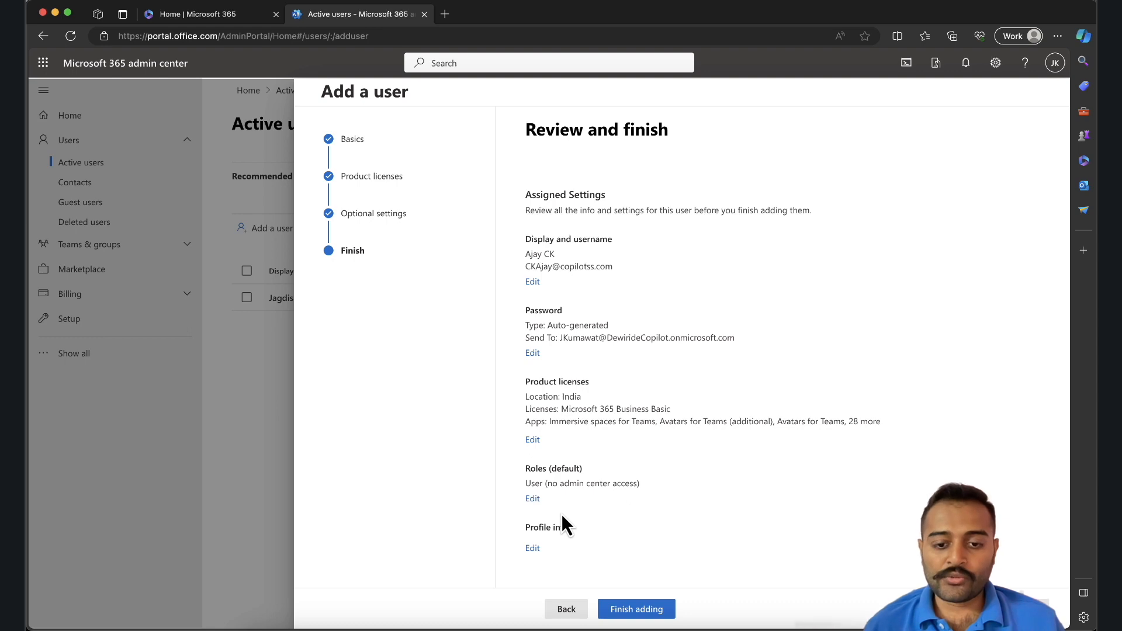
pyautogui.click(534, 552)
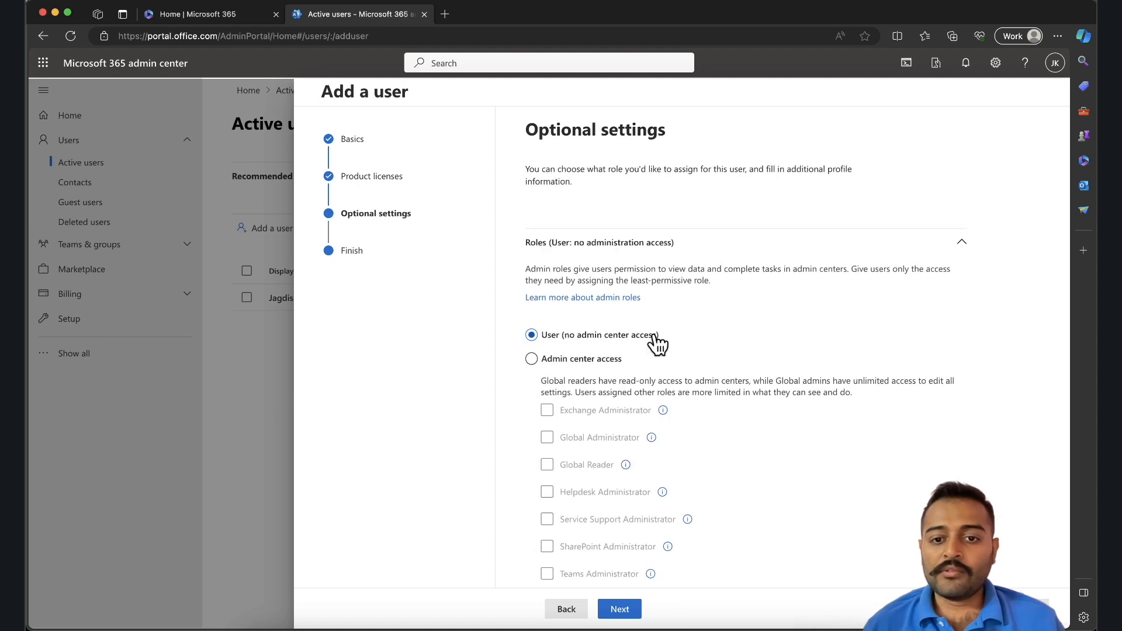
pyautogui.scroll(-3, 657, 343)
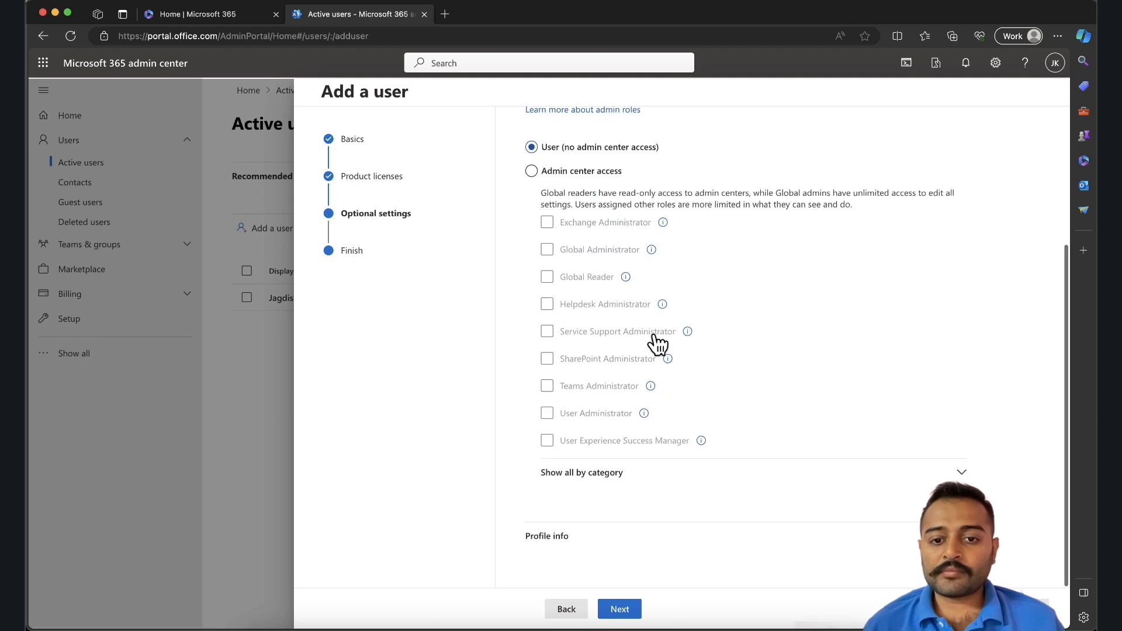
pyautogui.click(575, 538)
pyautogui.scroll(1, 573, 533)
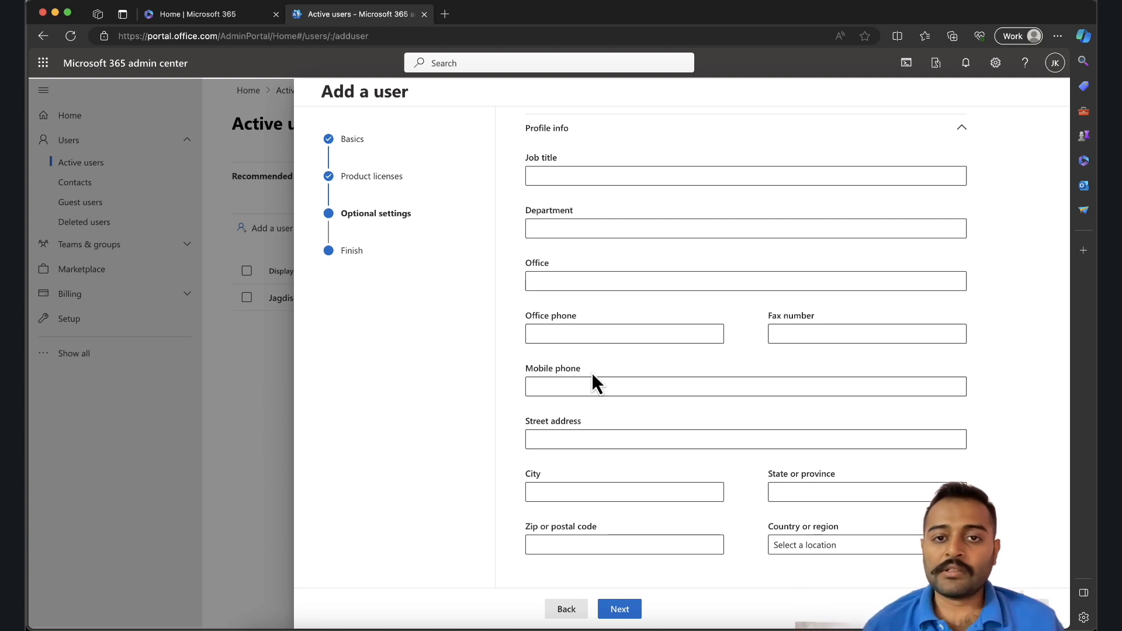
# - Enter job title Chatbot Developer, department Technology and office Jodhpur, then continue to Review and finish
pyautogui.click(569, 176)
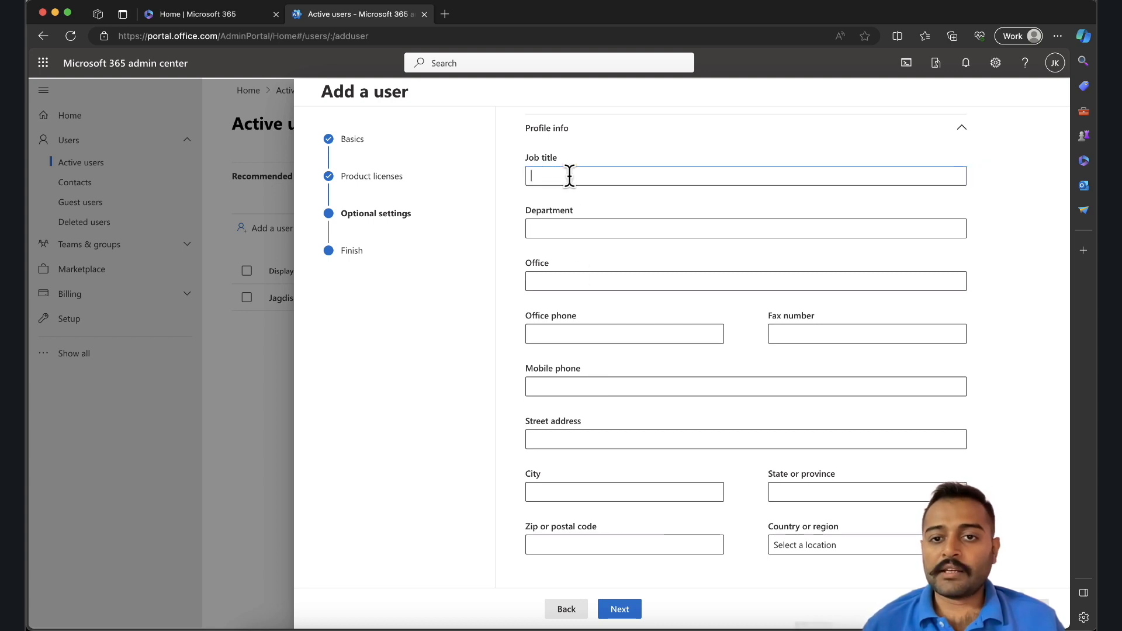
pyautogui.write('Chatbot ')
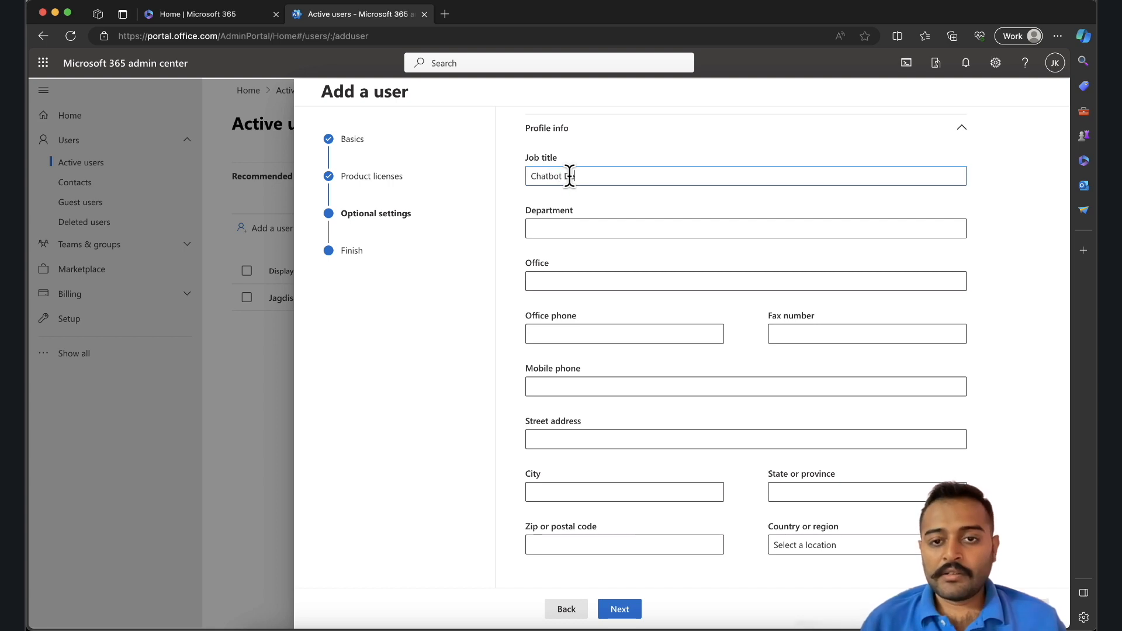
pyautogui.write('Developer')
pyautogui.press('Tab')
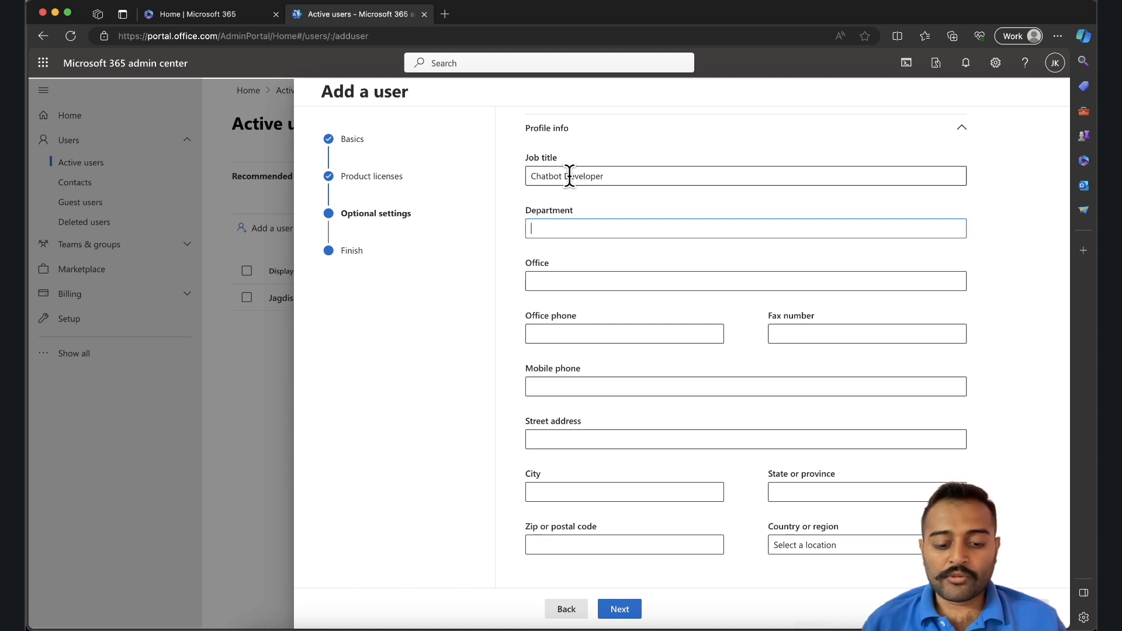
pyautogui.write('Technology')
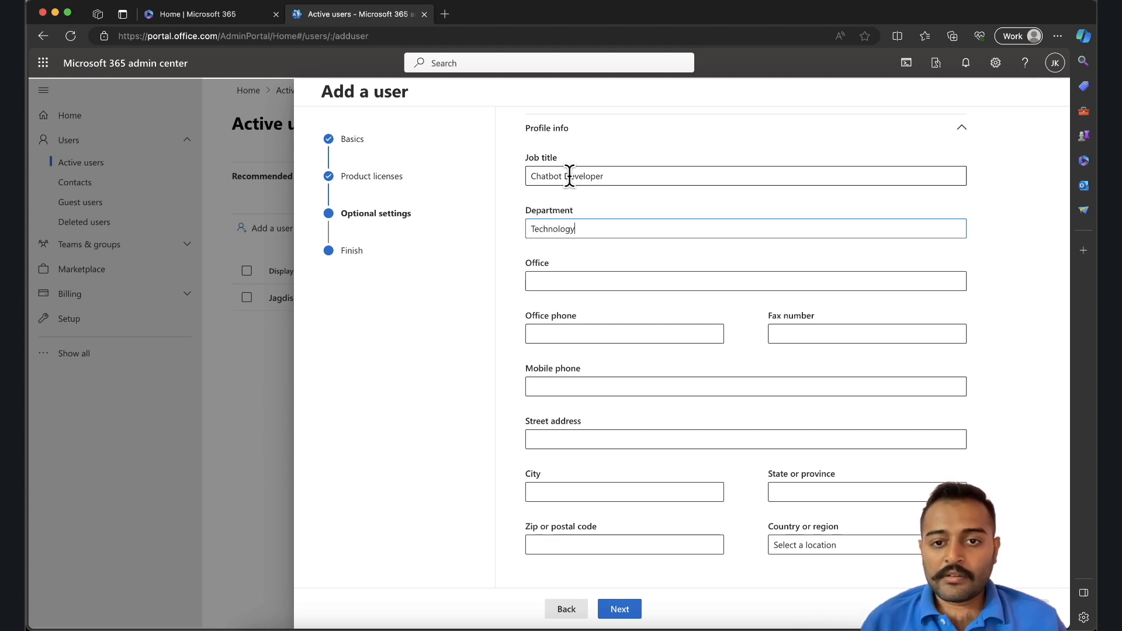
pyautogui.press('Tab')
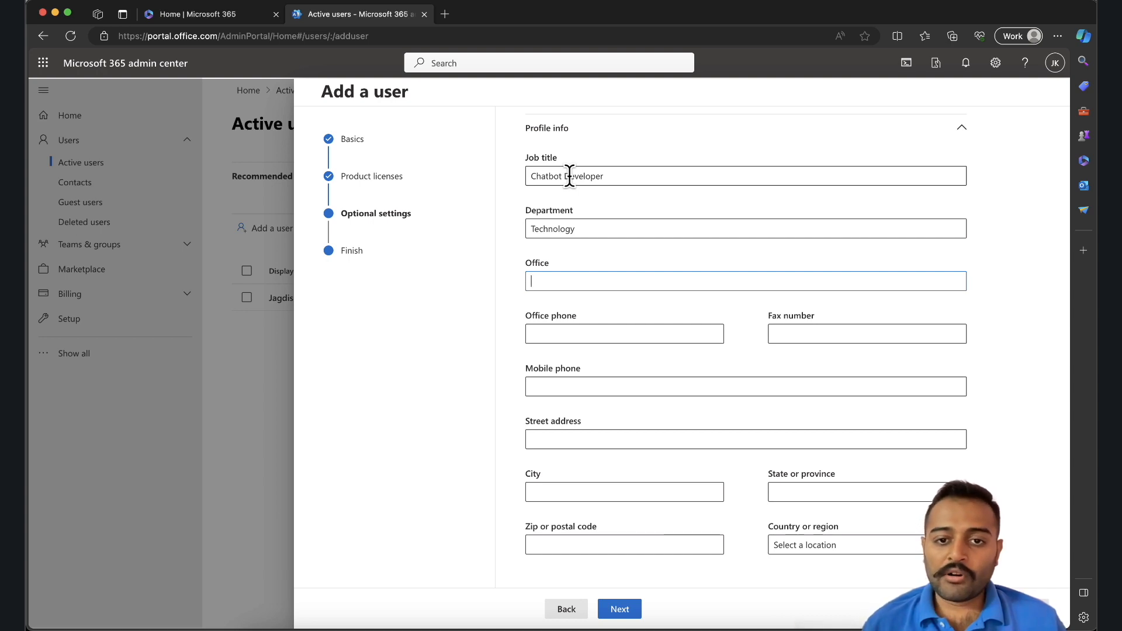
pyautogui.write('Jodhpur')
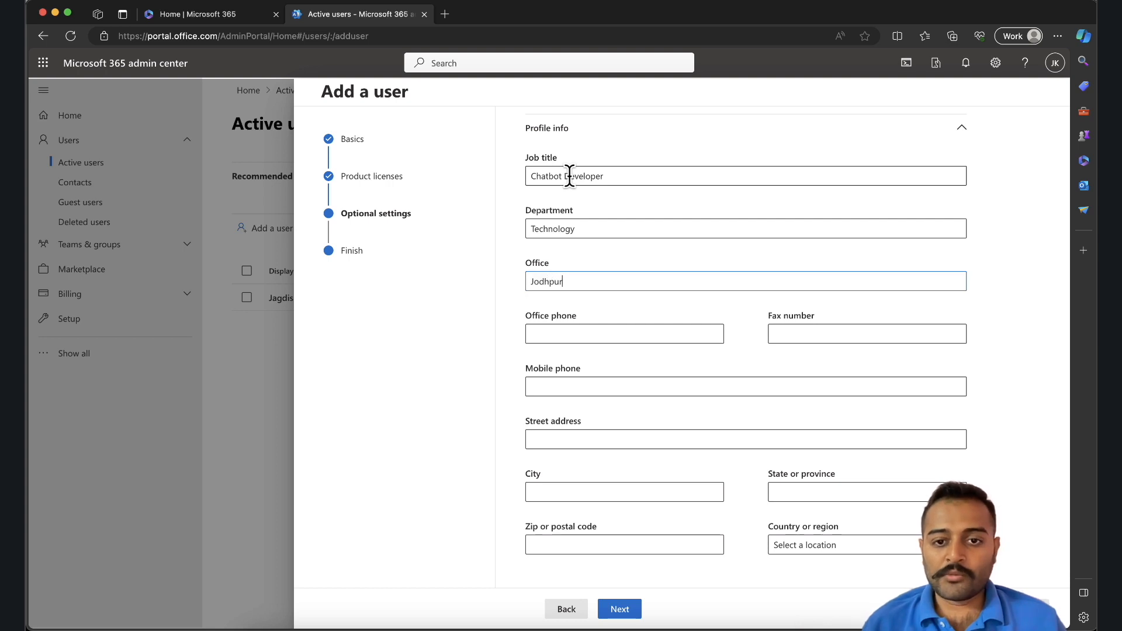
pyautogui.press('Tab')
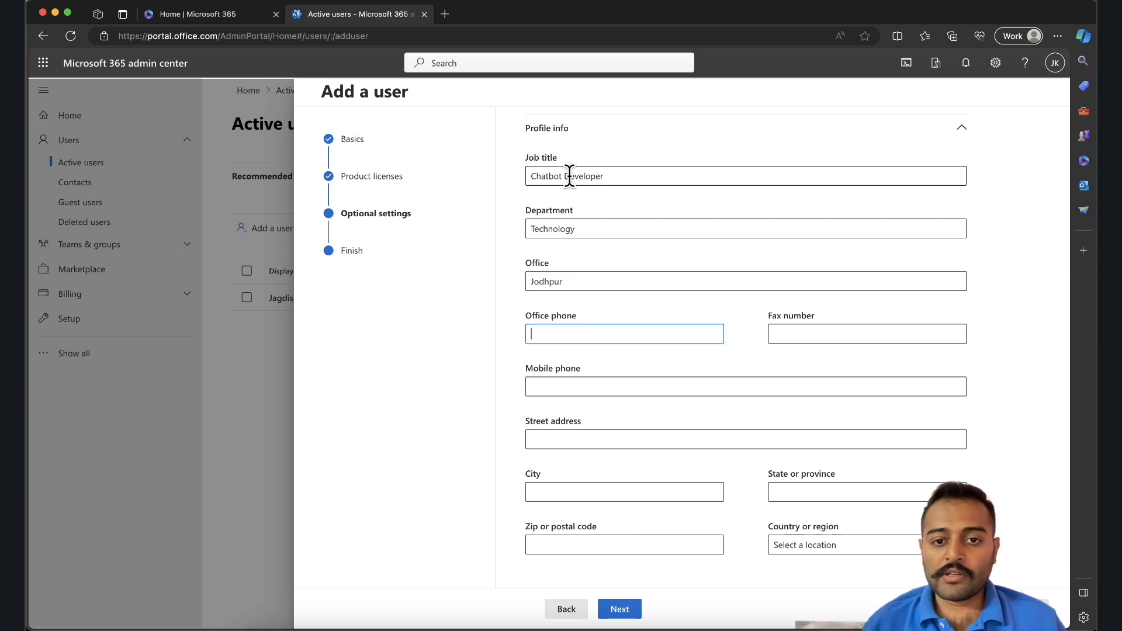
pyautogui.press('Tab')
pyautogui.press('Tab')
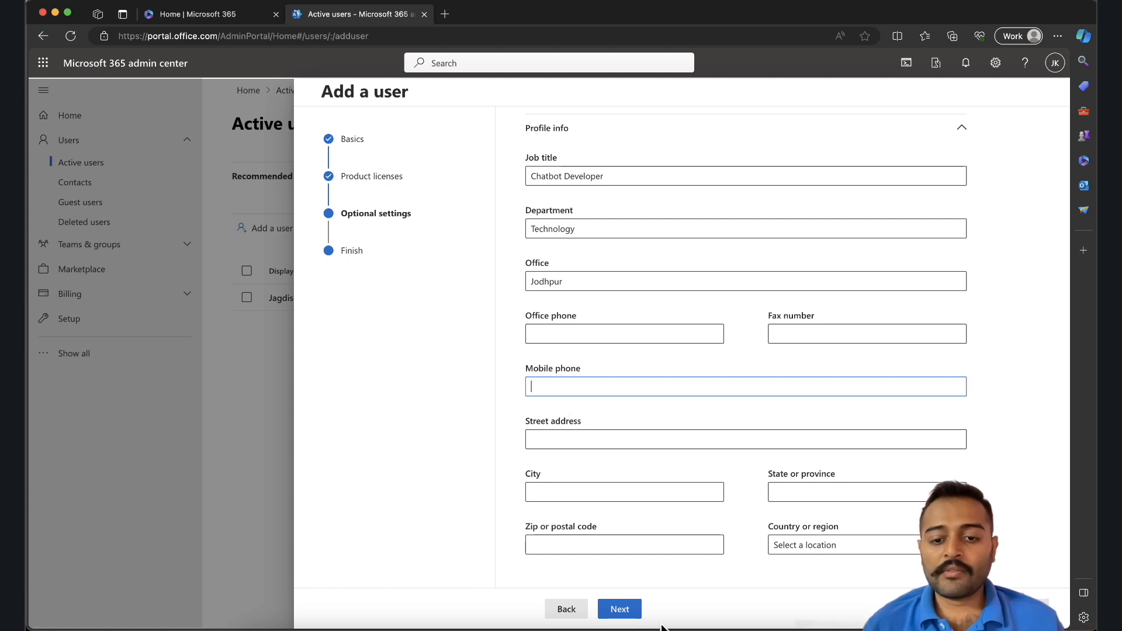
pyautogui.click(622, 610)
# - Finish adding the Business Basic–licensed user and close the wizard back to Active users
pyautogui.scroll(-1, 602, 404)
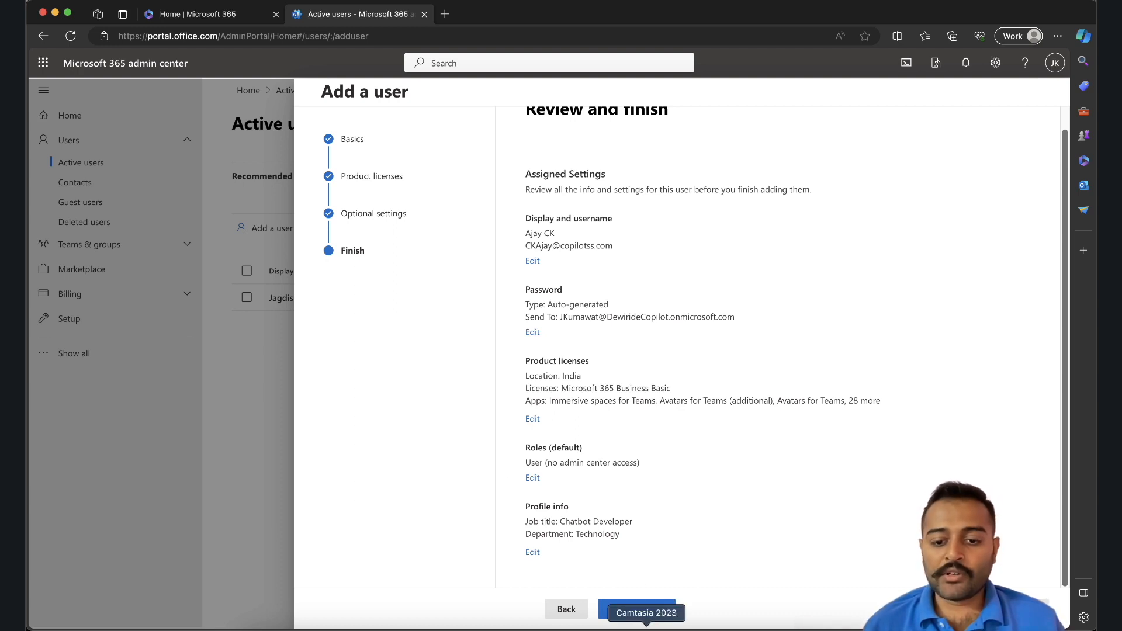
pyautogui.click(634, 613)
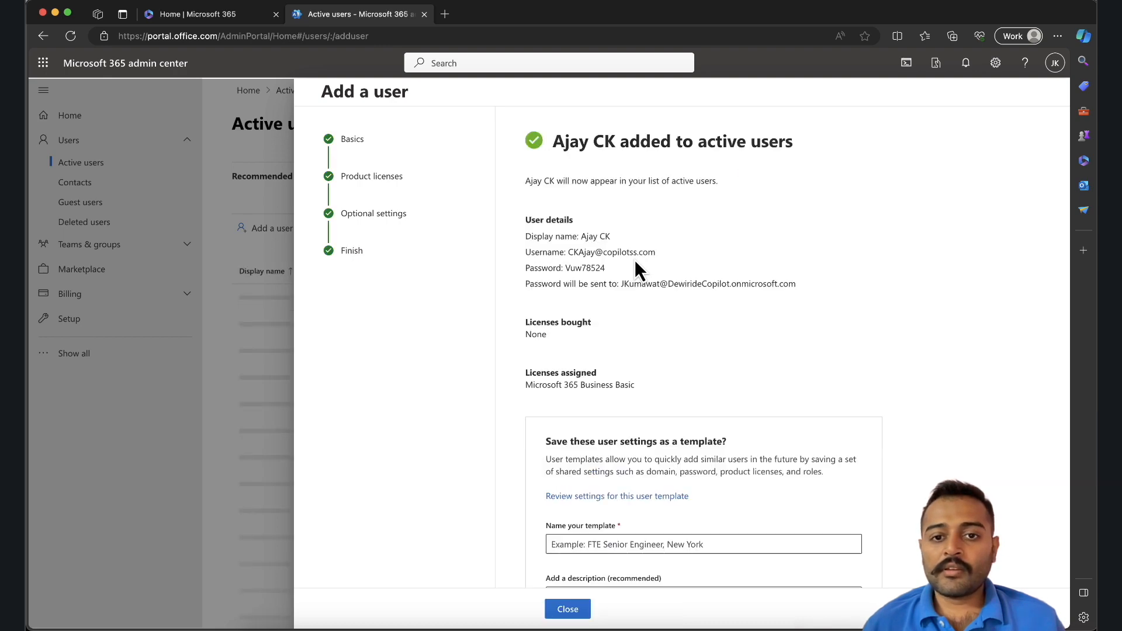
pyautogui.scroll(-1, 635, 260)
pyautogui.scroll(-2, 634, 260)
pyautogui.scroll(3, 633, 257)
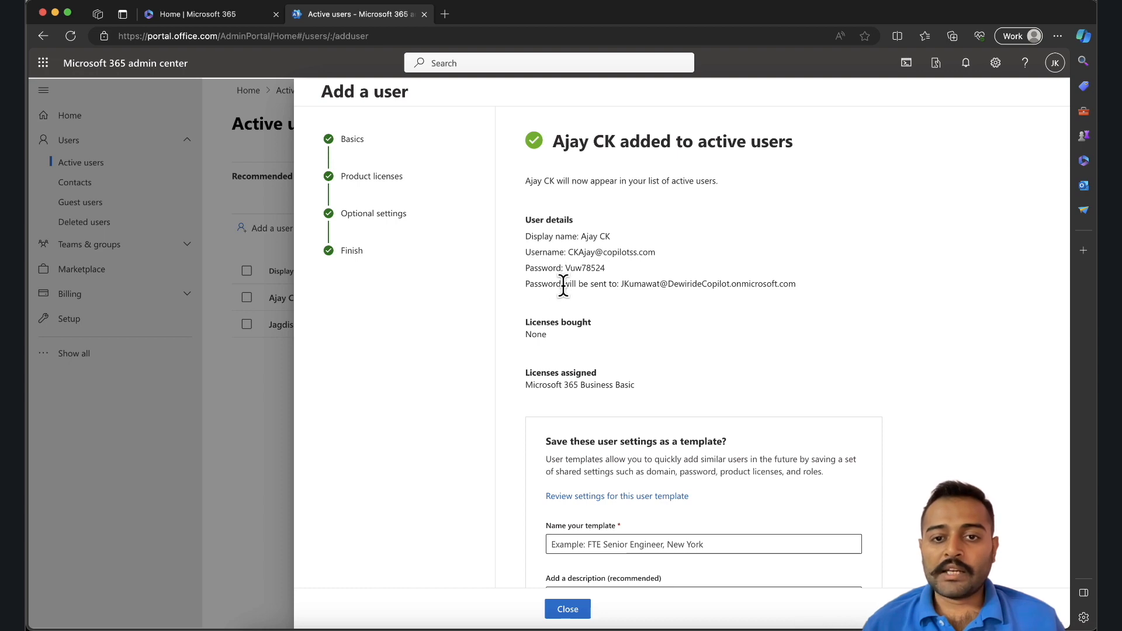
pyautogui.scroll(-5, 591, 371)
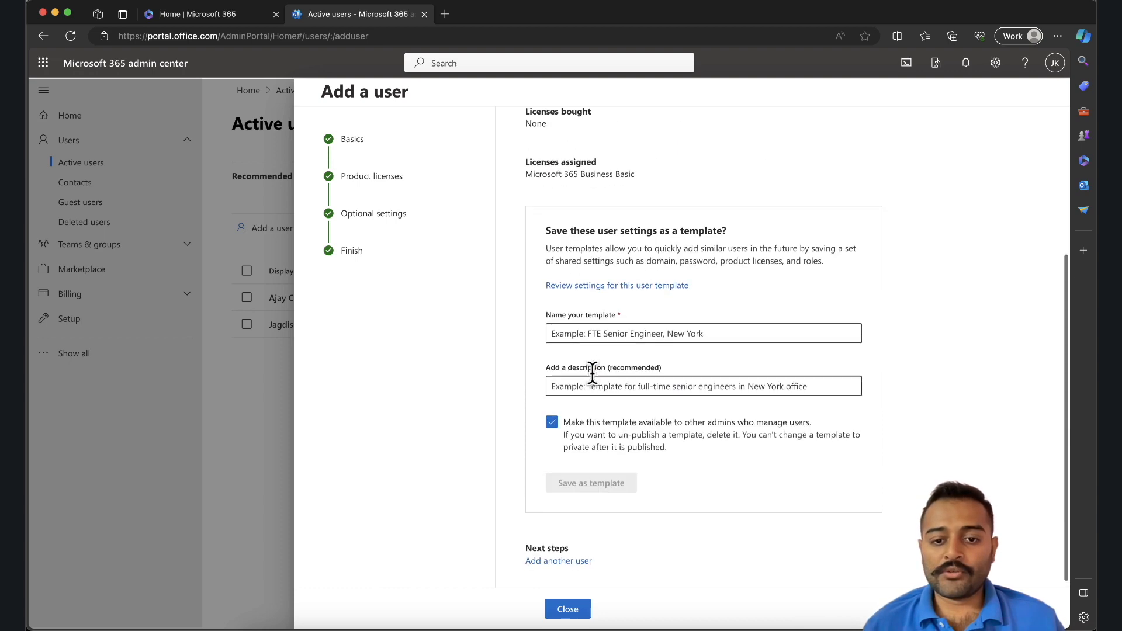
pyautogui.scroll(5, 591, 372)
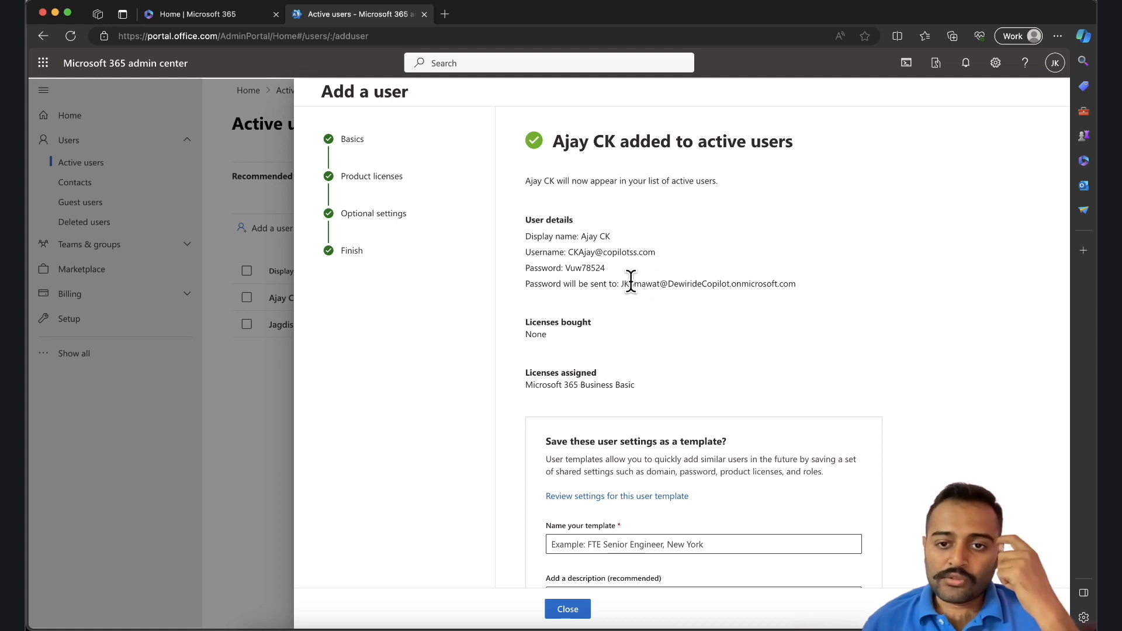
pyautogui.moveTo(620, 284); pyautogui.dragTo(766, 301)
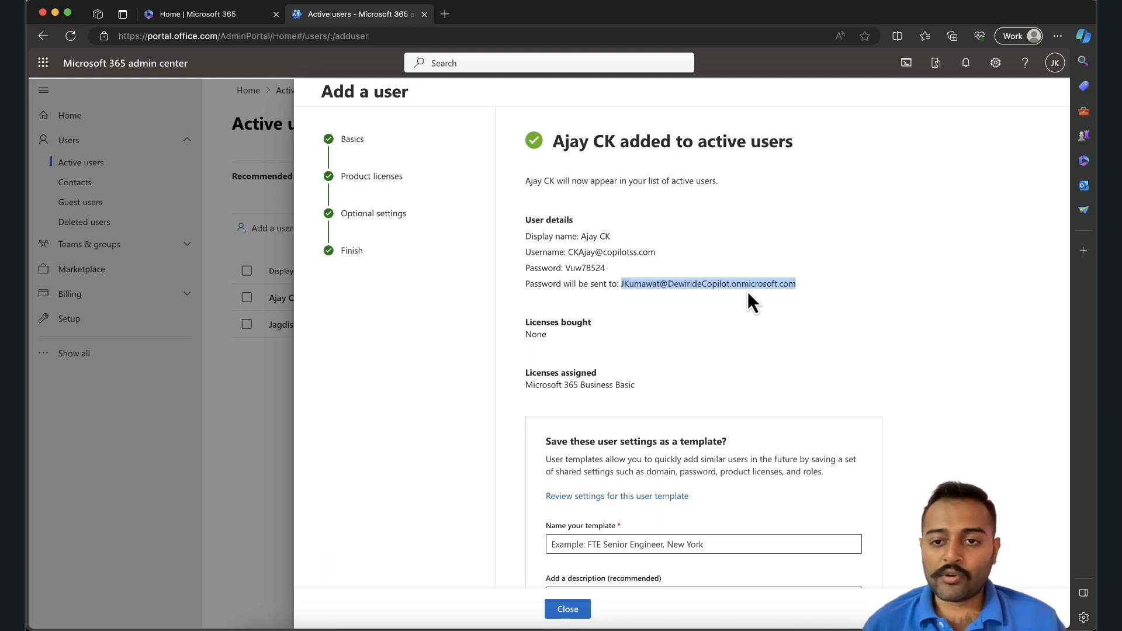
pyautogui.click(564, 607)
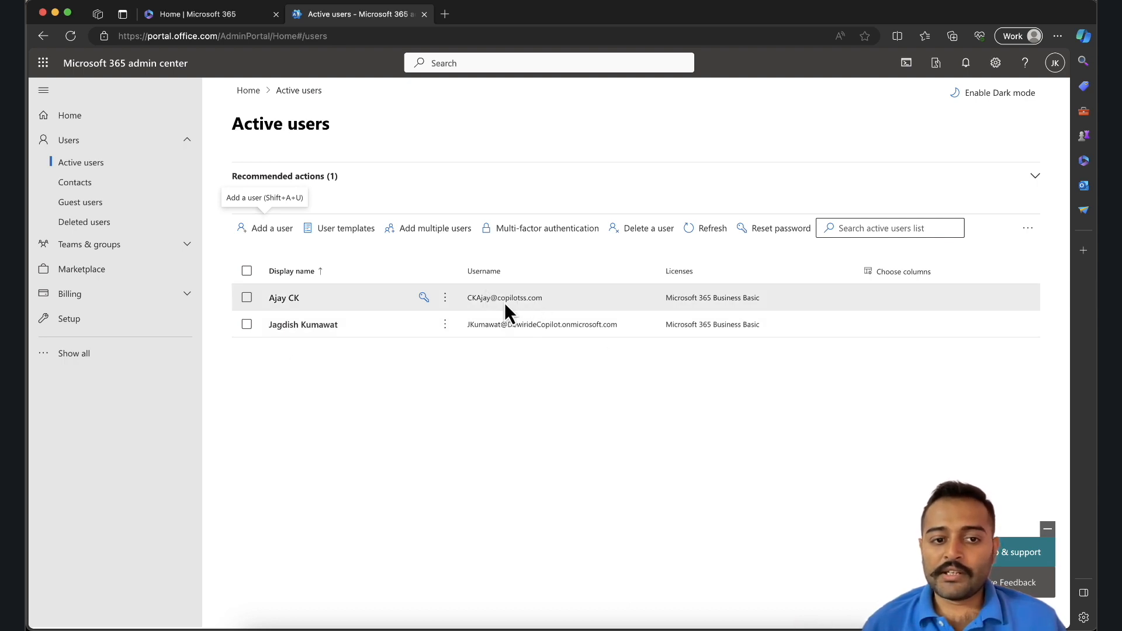
# - Switch the admin account's primary username to the copilotss.com domain, keeping the onmicrosoft alias, and save
pyautogui.click(246, 324)
pyautogui.click(303, 325)
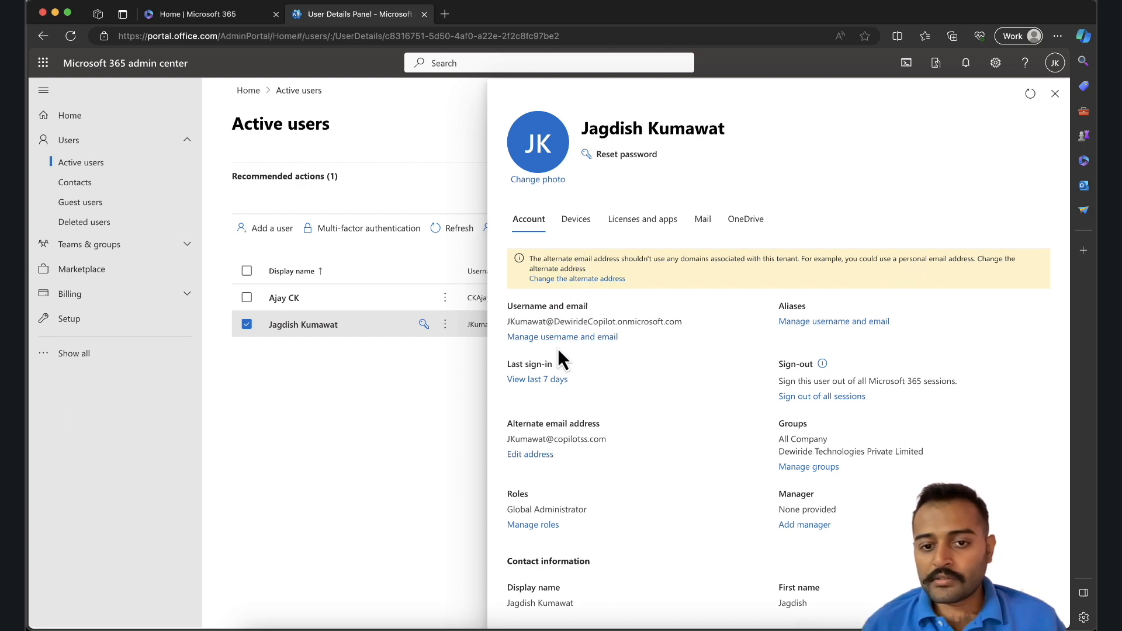
pyautogui.click(576, 338)
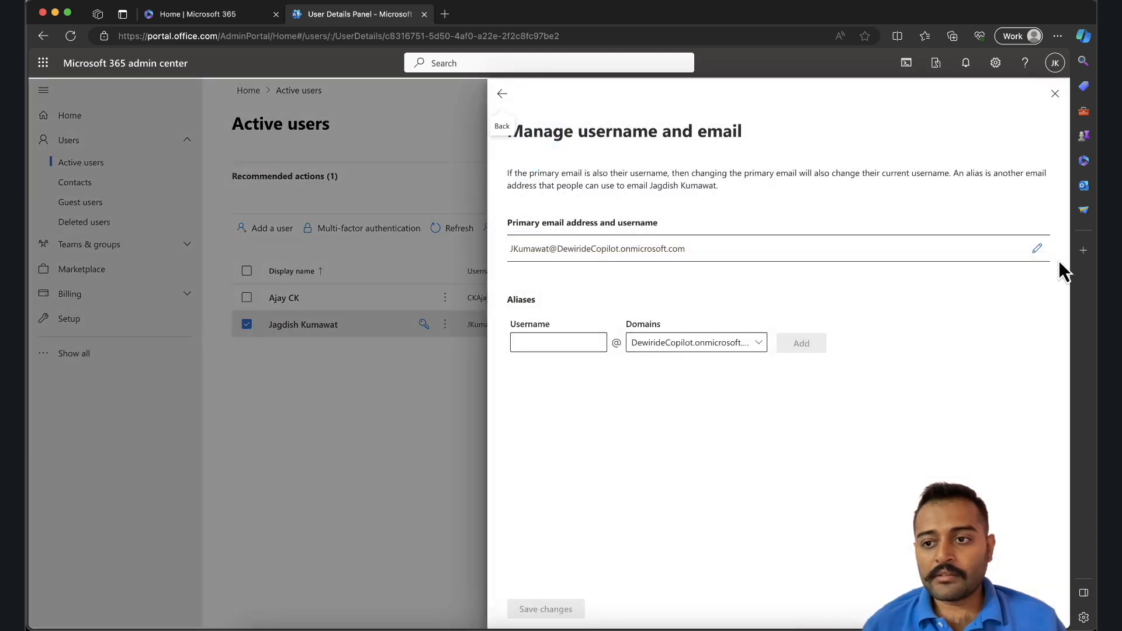
pyautogui.click(1036, 250)
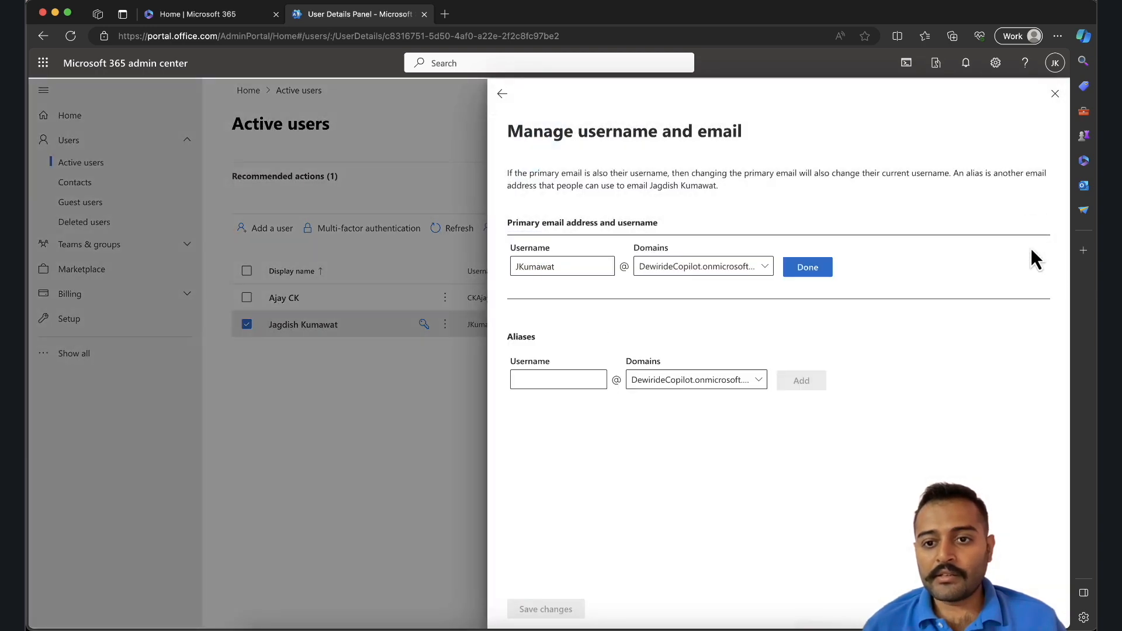
pyautogui.click(767, 275)
pyautogui.click(746, 286)
pyautogui.click(804, 270)
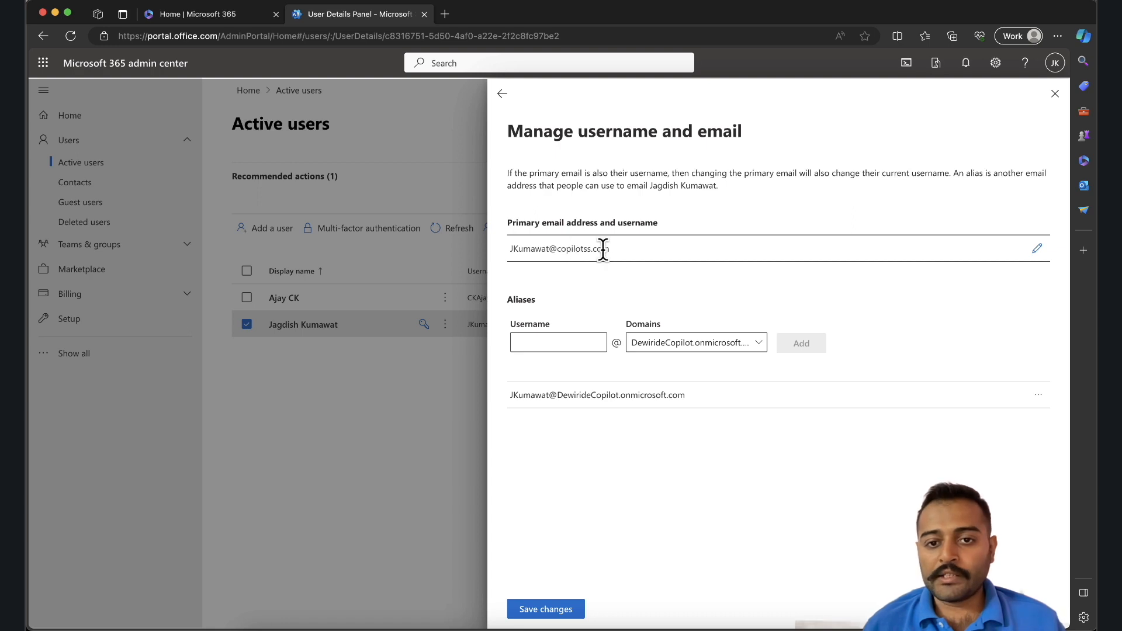
pyautogui.moveTo(619, 254); pyautogui.dragTo(508, 251)
pyautogui.moveTo(696, 402); pyautogui.dragTo(497, 394)
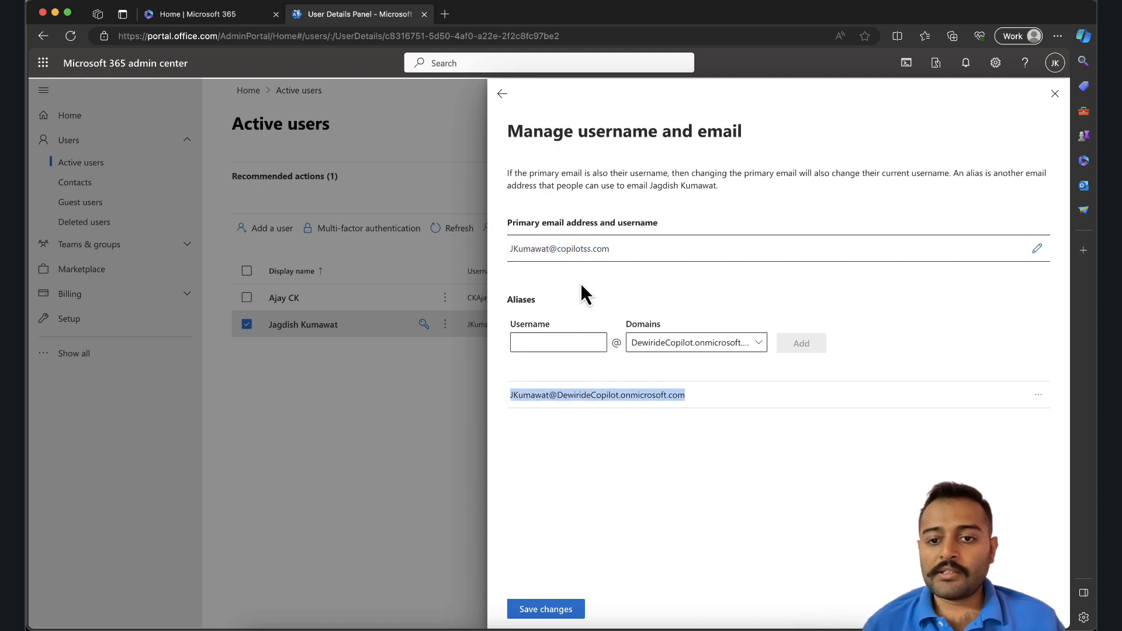
pyautogui.click(541, 610)
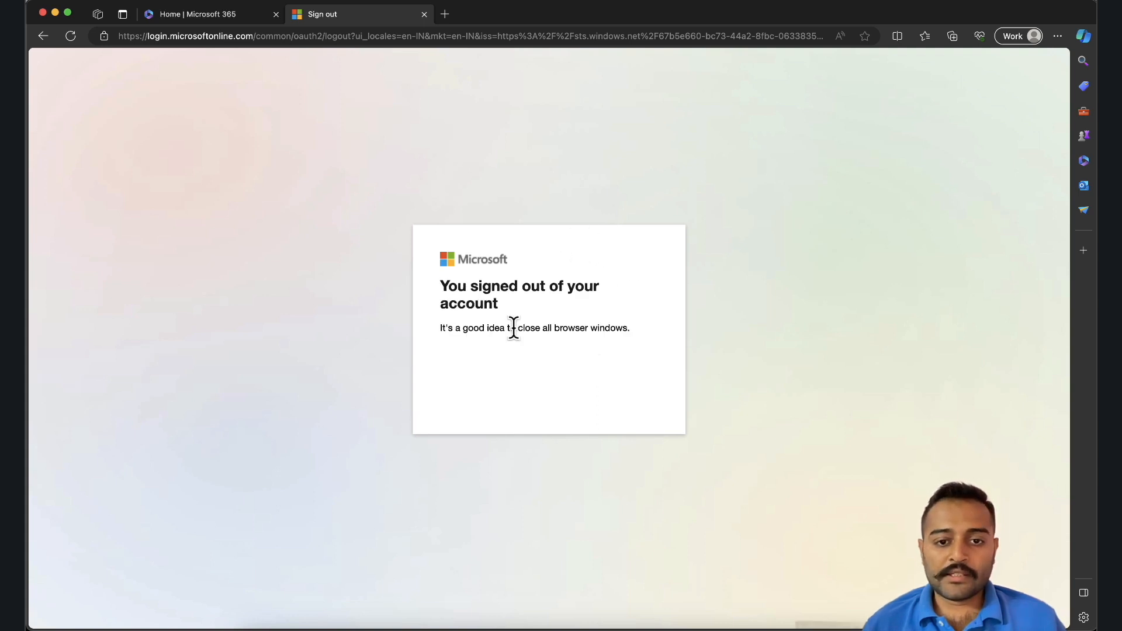
# - Reopen the Microsoft 365 site and start signing in with the new copilotss.com username
pyautogui.click(424, 14)
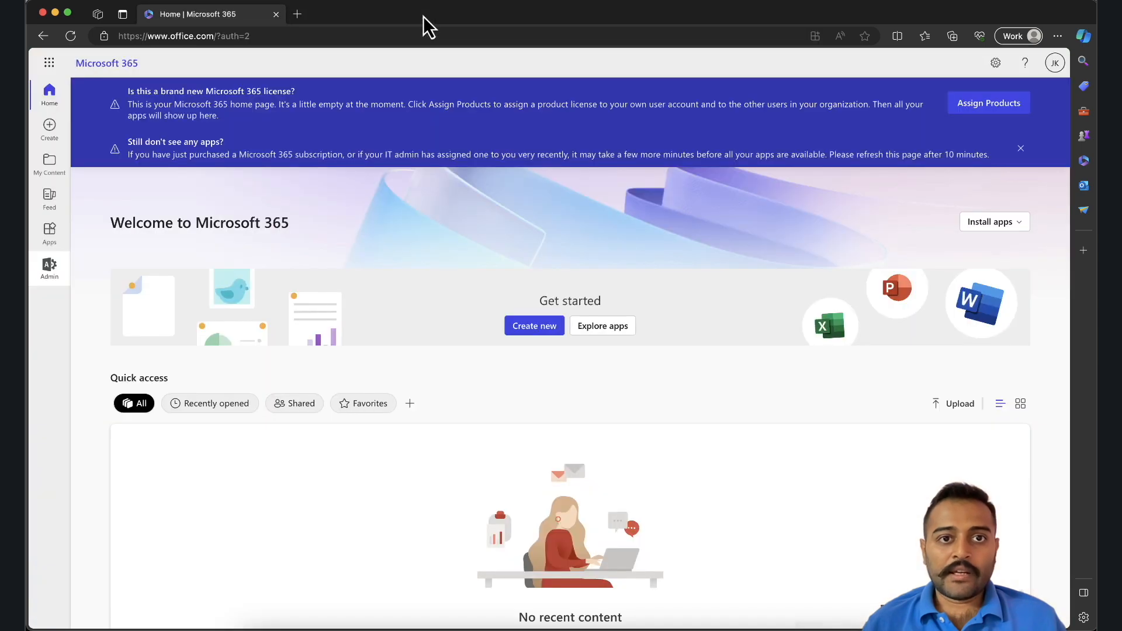
pyautogui.click(297, 14)
pyautogui.click(276, 14)
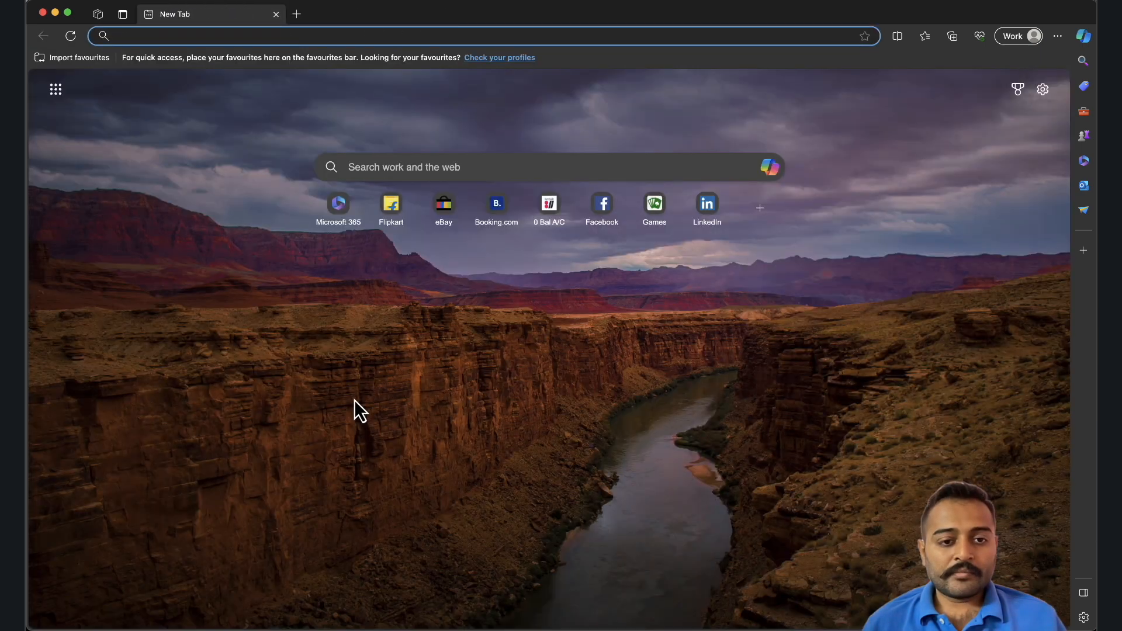
pyautogui.click(341, 209)
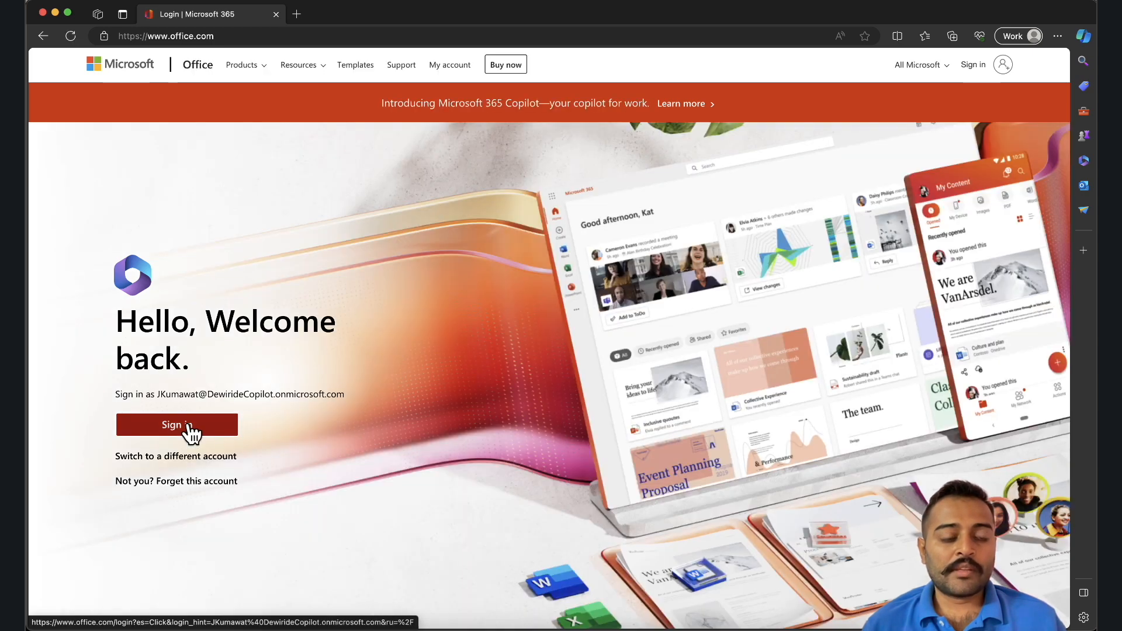
pyautogui.click(184, 427)
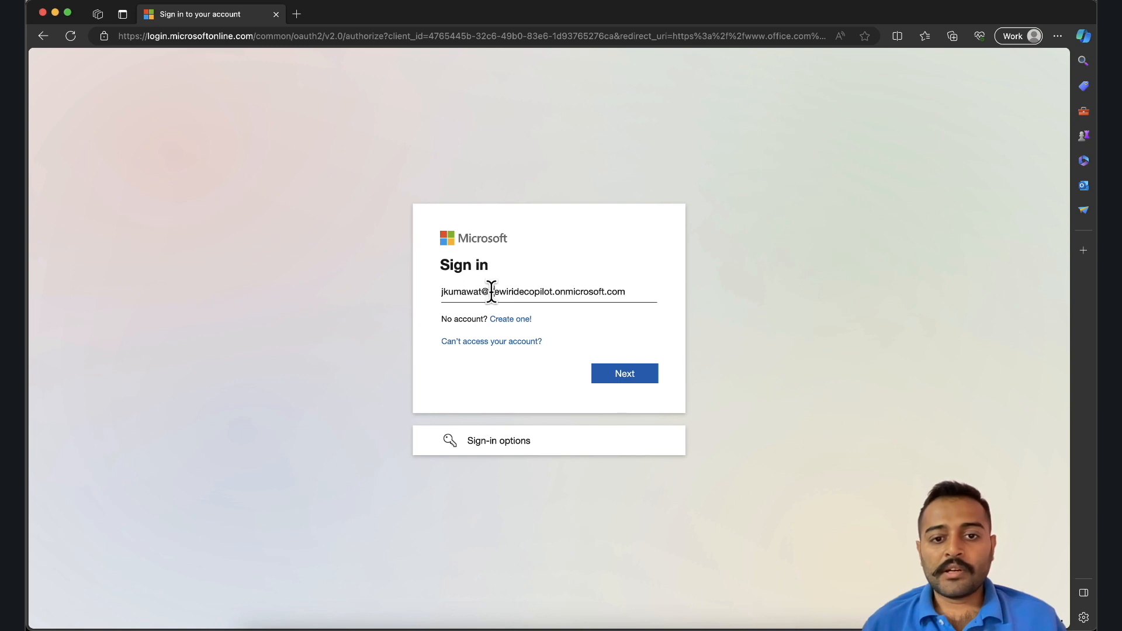
pyautogui.moveTo(494, 291); pyautogui.dragTo(622, 291)
pyautogui.press('BackSpace')
pyautogui.press('BackSpace')
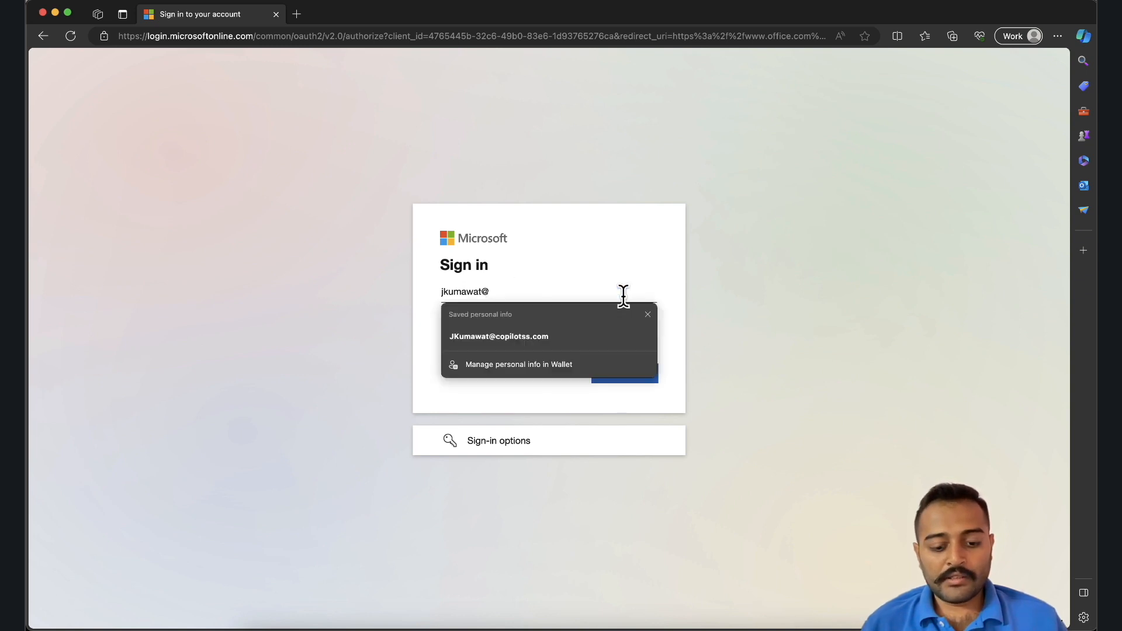
pyautogui.click(615, 345)
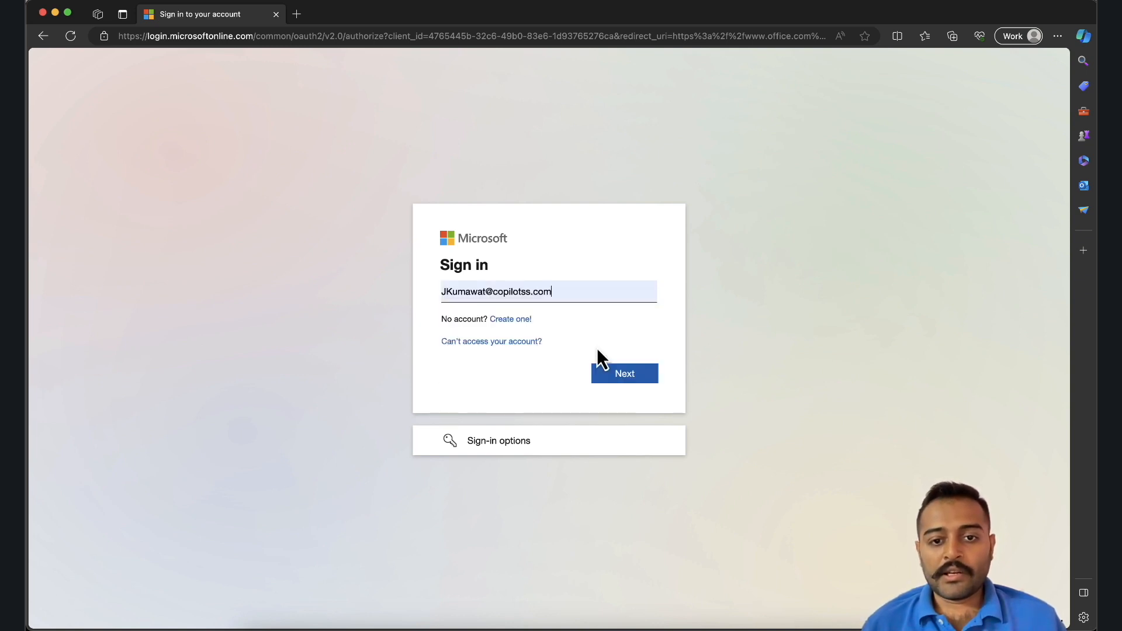
pyautogui.click(623, 376)
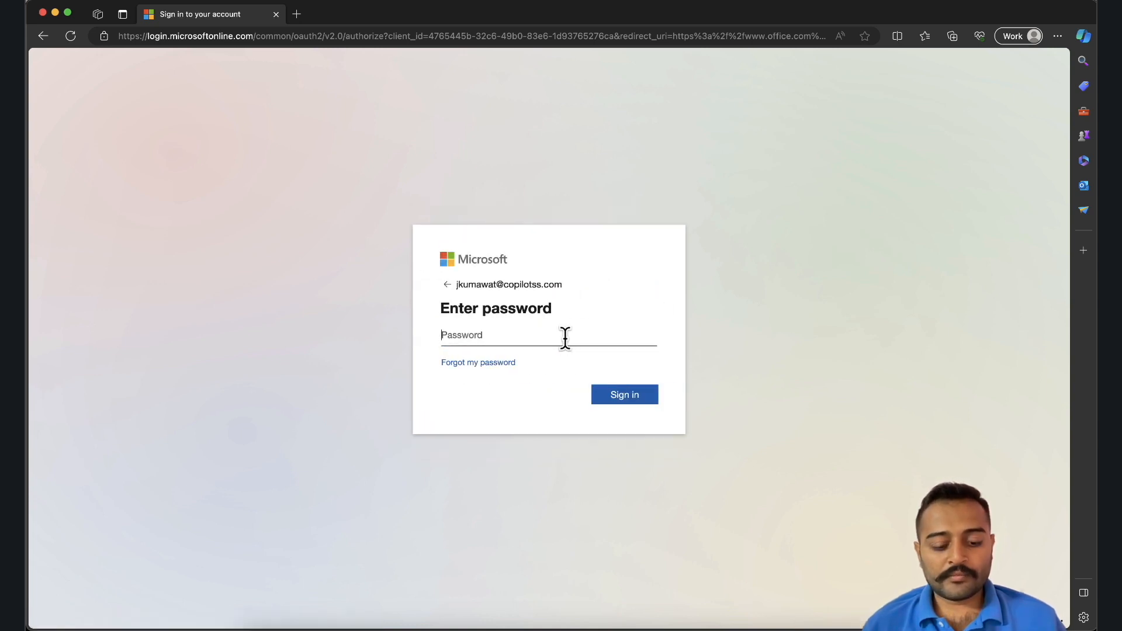
# - Enter the account password, dismiss Edge's password prompts, and choose to stay signed in
pyautogui.write('•••••')
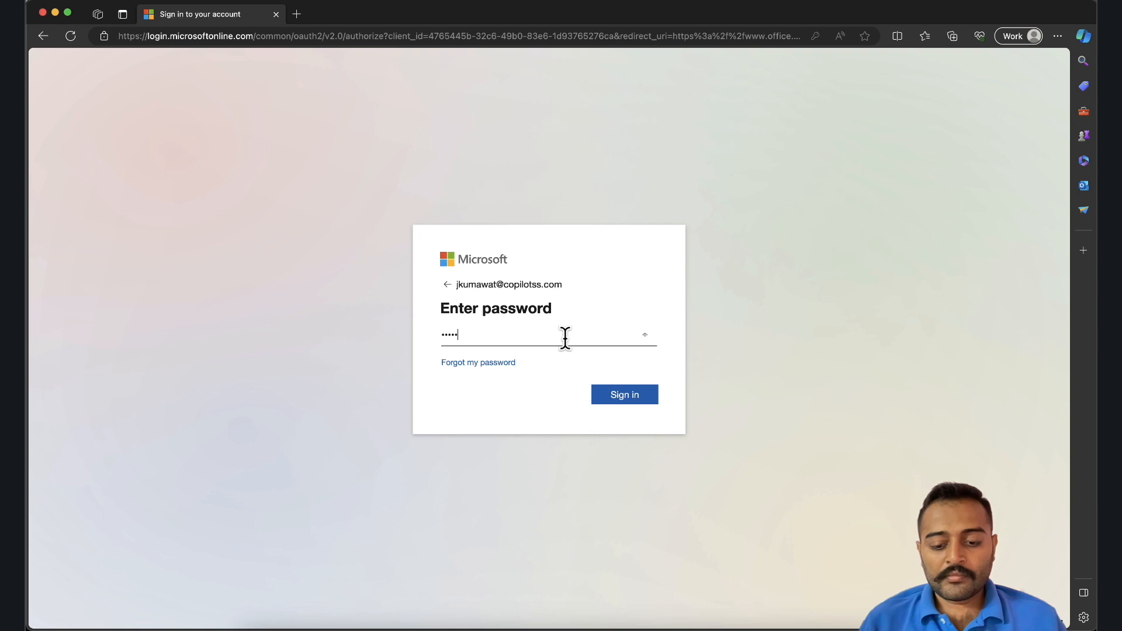
pyautogui.write('••')
pyautogui.press('Return')
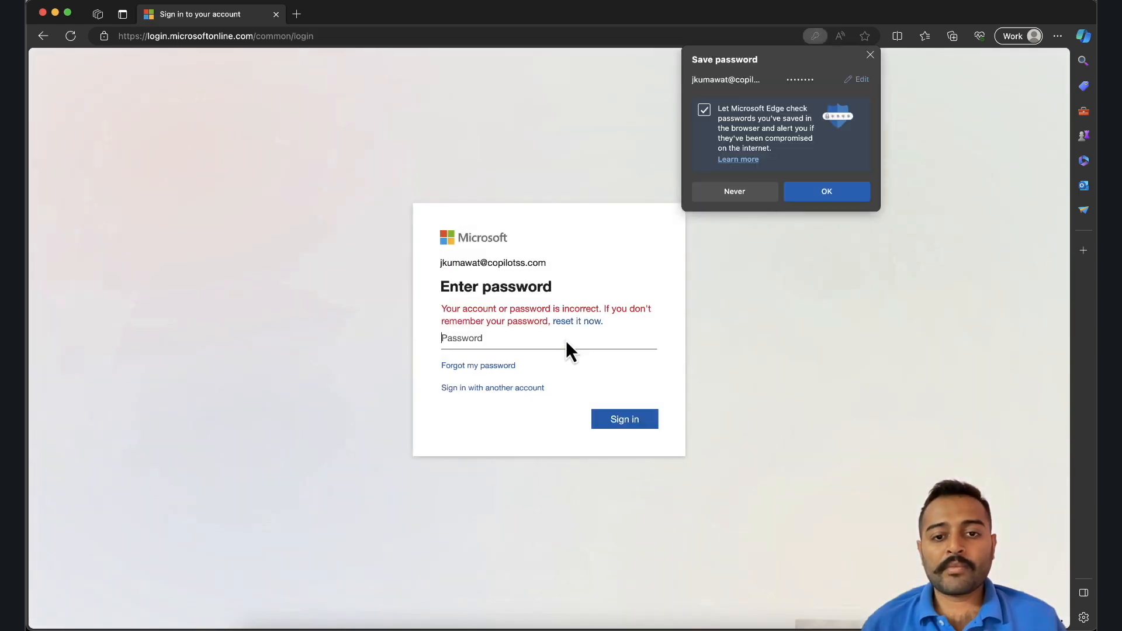
pyautogui.click(766, 194)
pyautogui.write('••')
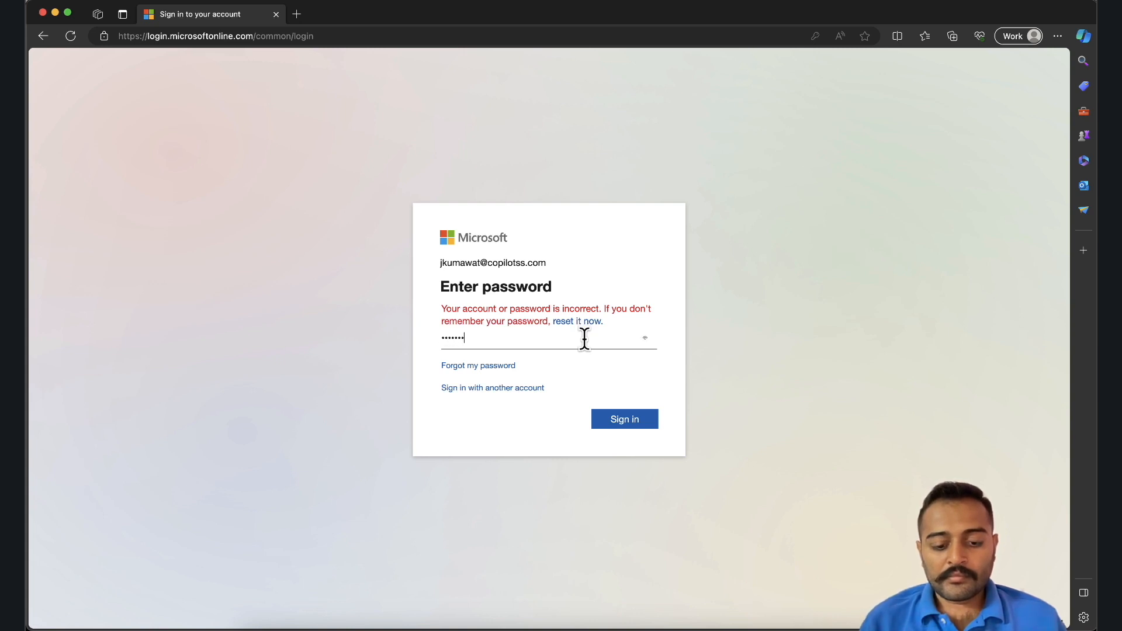
pyautogui.write('••••••')
pyautogui.press('Return')
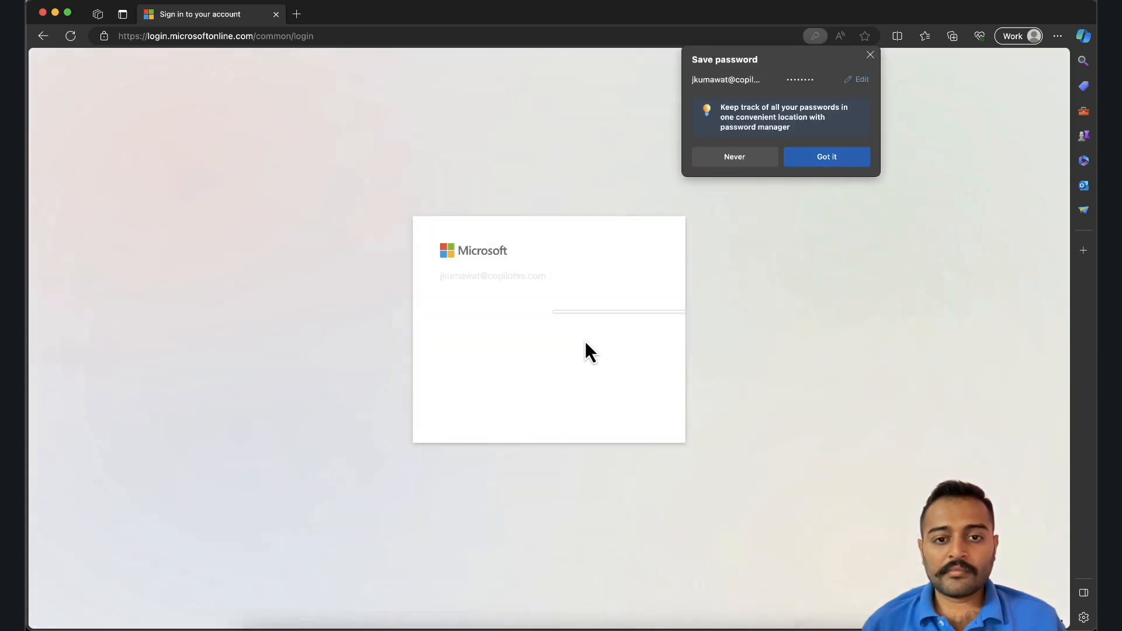
pyautogui.click(825, 157)
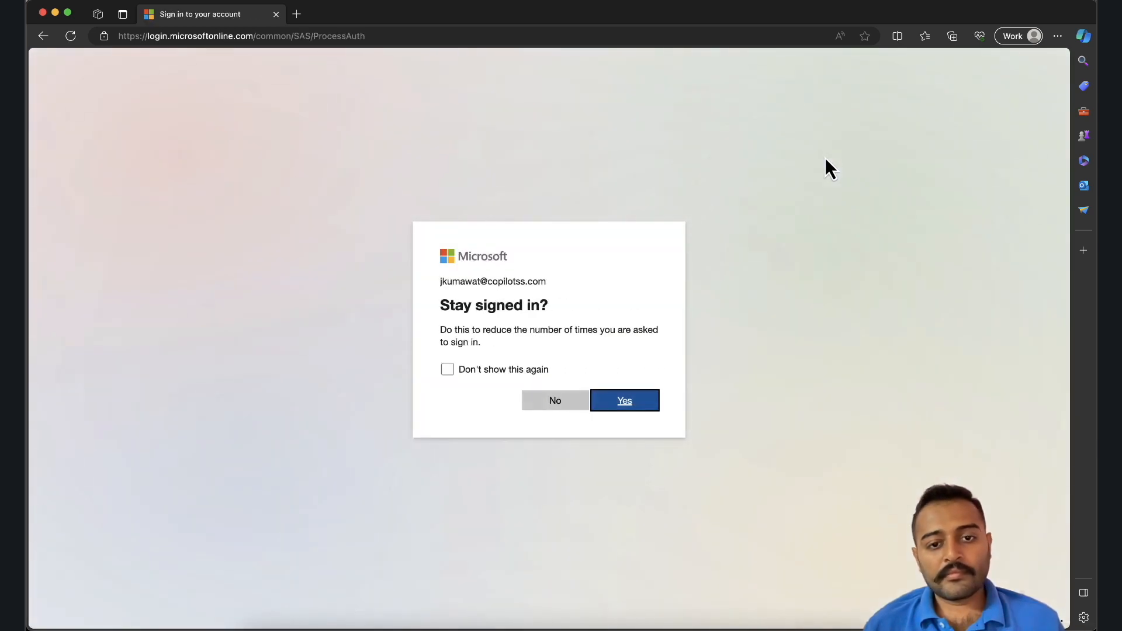
pyautogui.click(651, 409)
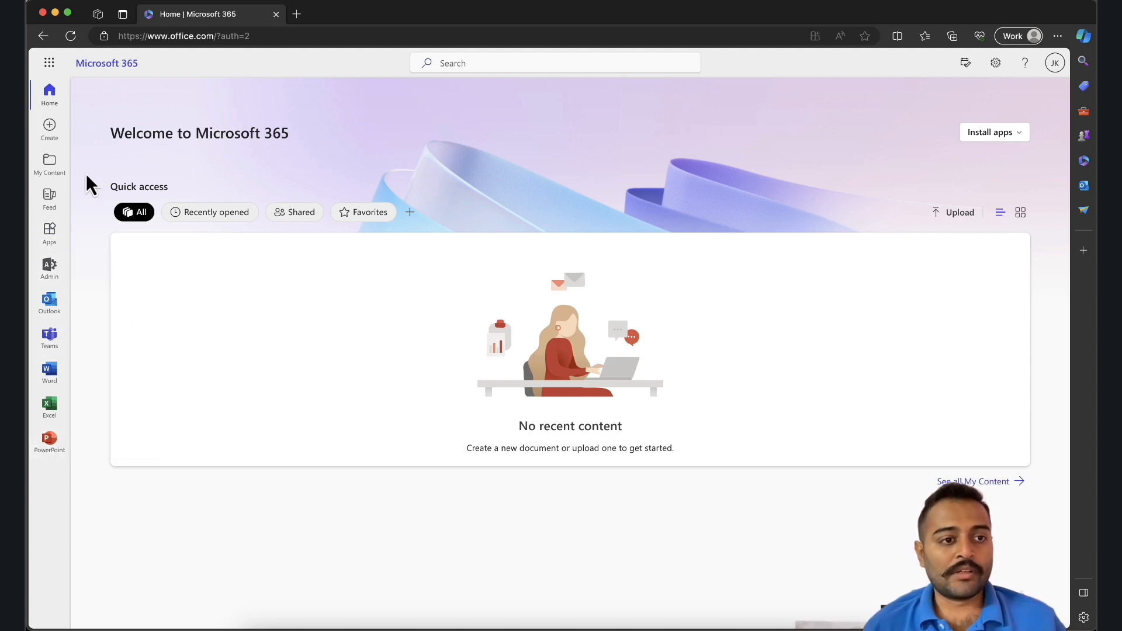
# - Open the All apps list and browse apps such as Admin, Excel, OneDrive, Outlook, Teams and Word
pyautogui.click(61, 235)
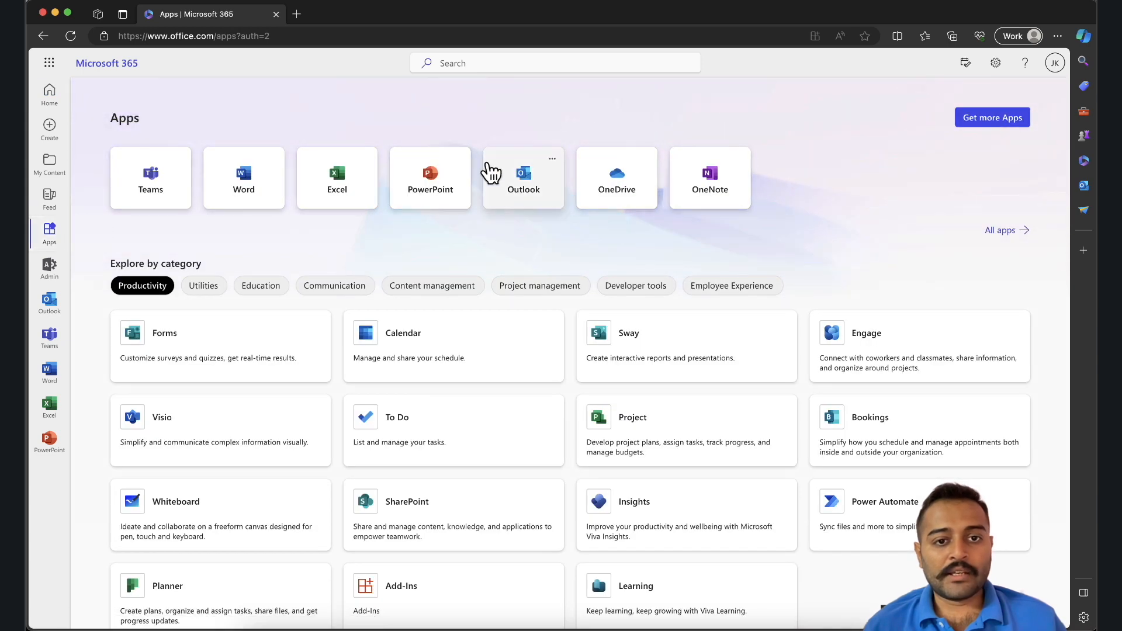
pyautogui.click(1003, 232)
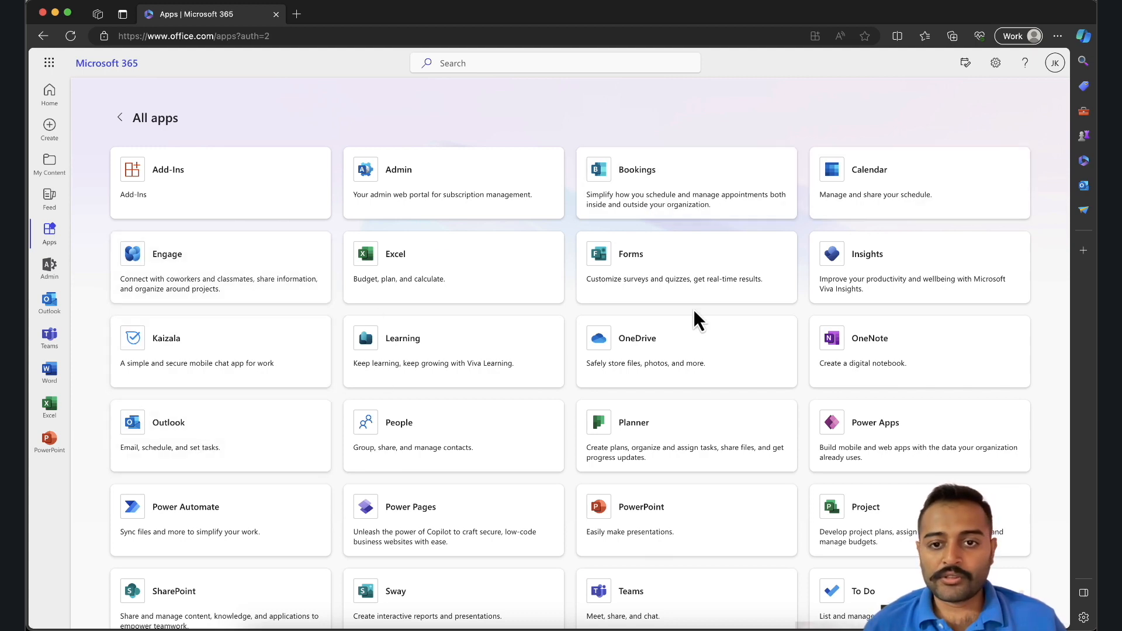
pyautogui.scroll(-1, 644, 353)
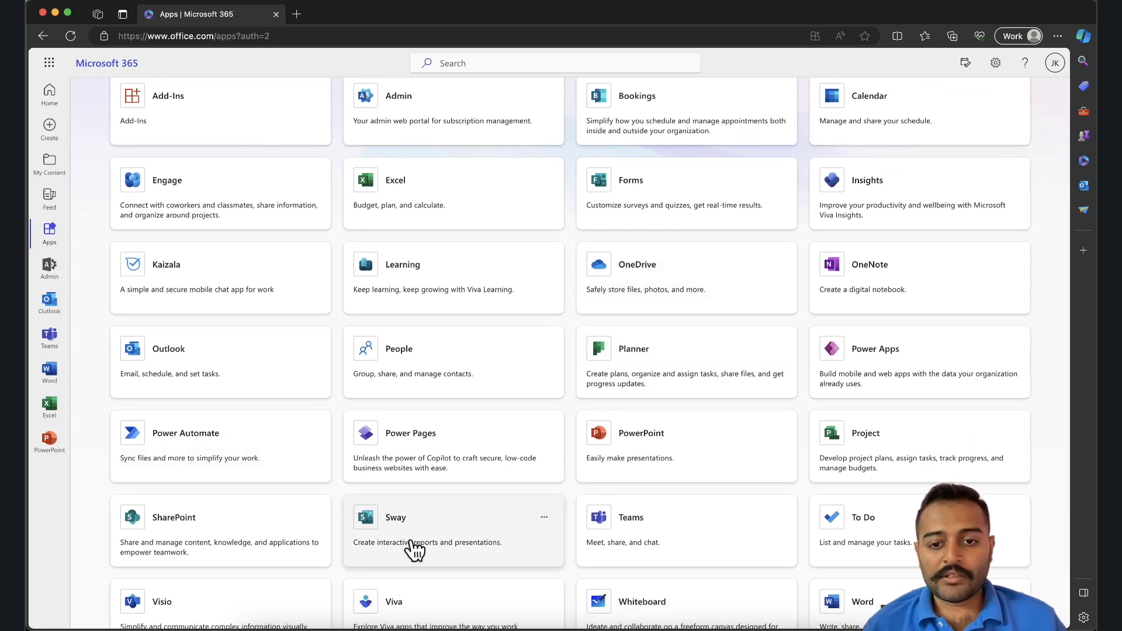
pyautogui.scroll(-1, 637, 553)
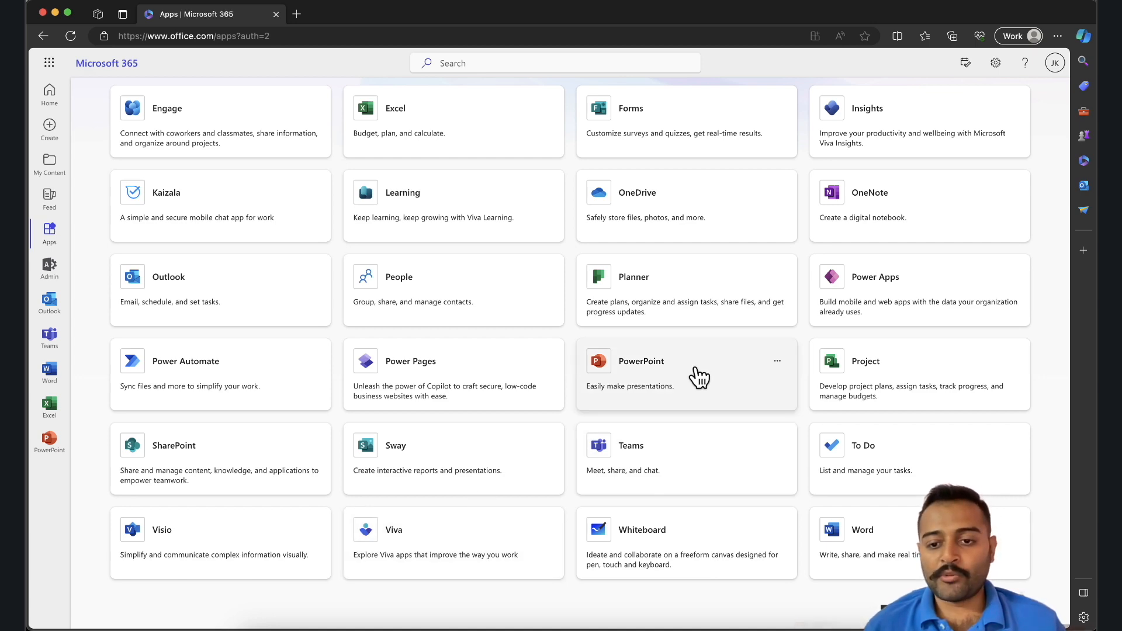
pyautogui.scroll(2, 699, 377)
pyautogui.scroll(-2, 698, 377)
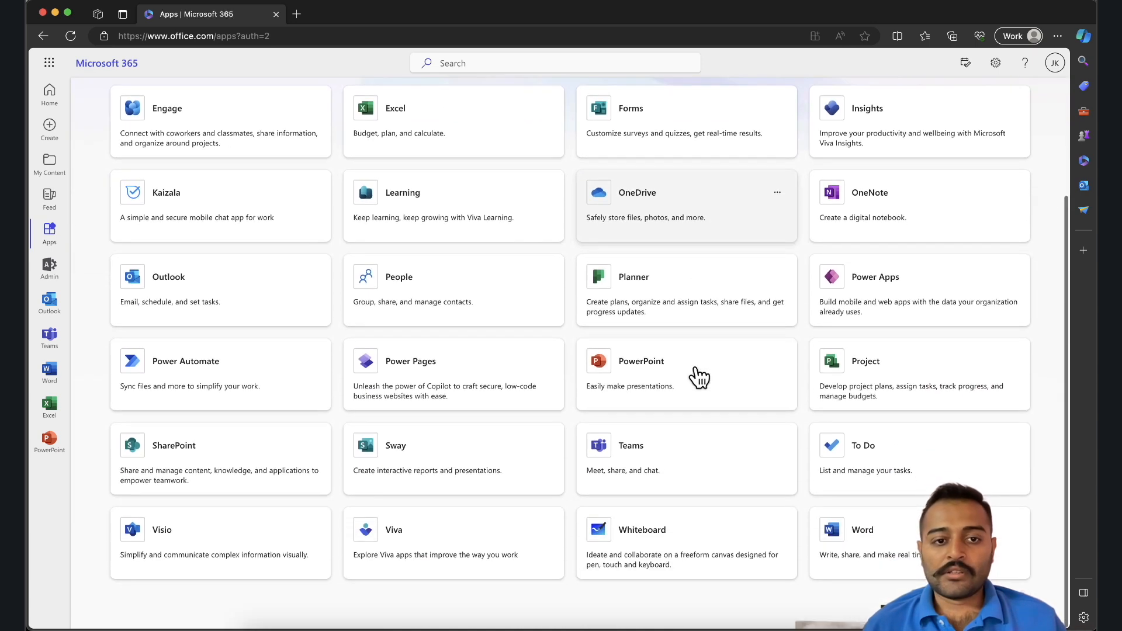
pyautogui.scroll(2, 699, 376)
pyautogui.scroll(-2, 699, 377)
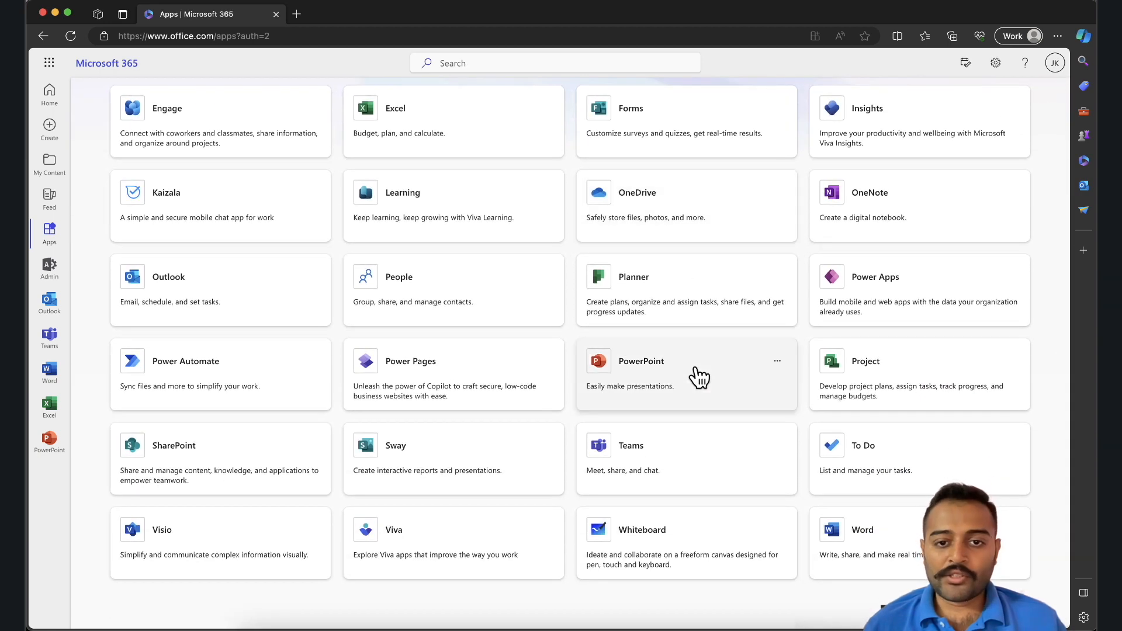
pyautogui.scroll(2, 699, 376)
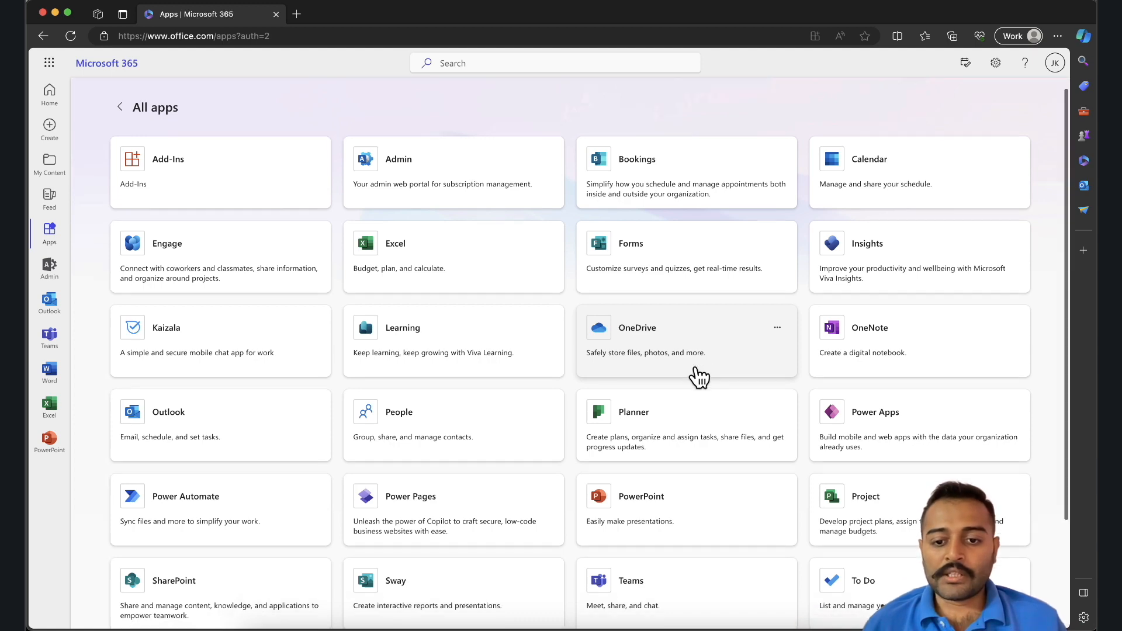
pyautogui.scroll(-2, 699, 377)
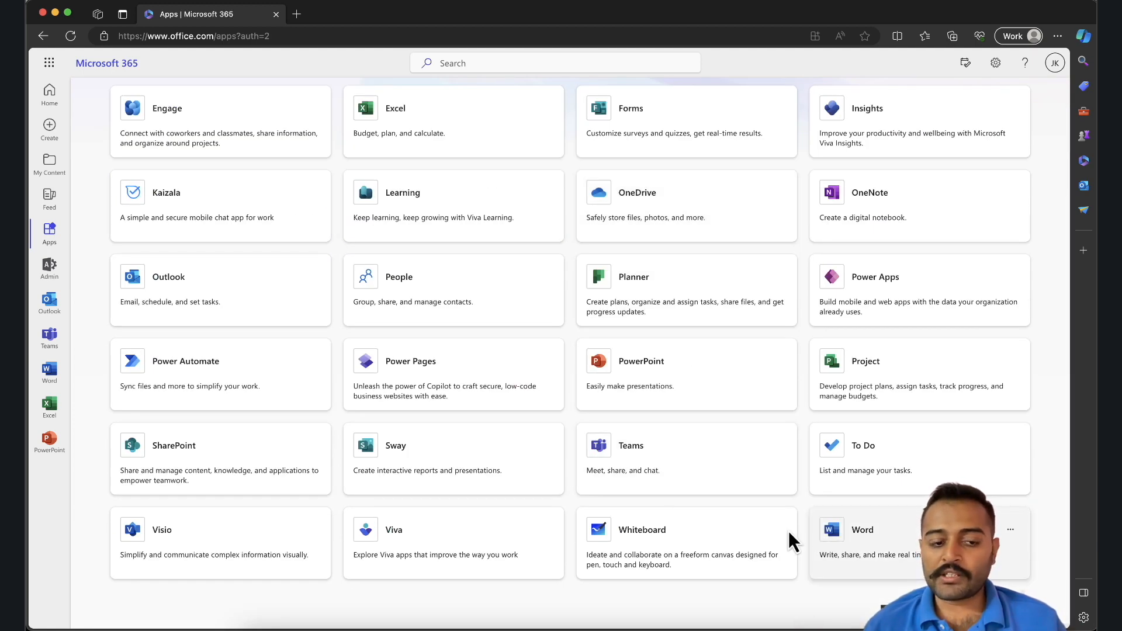
pyautogui.scroll(1, 284, 551)
pyautogui.scroll(3, 284, 551)
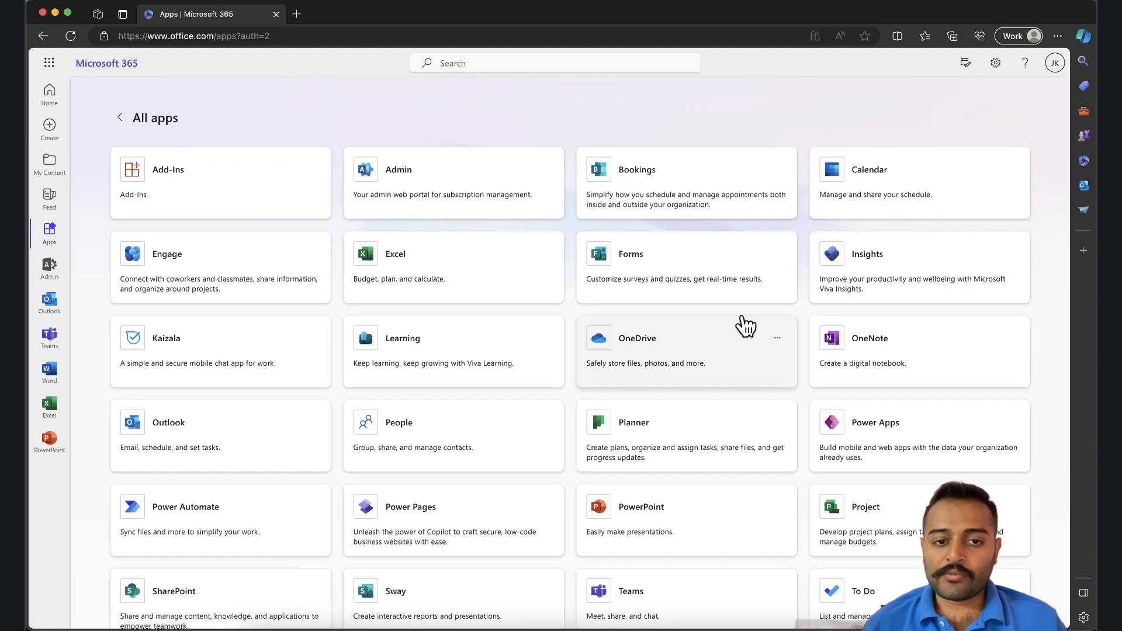
pyautogui.scroll(-1, 746, 326)
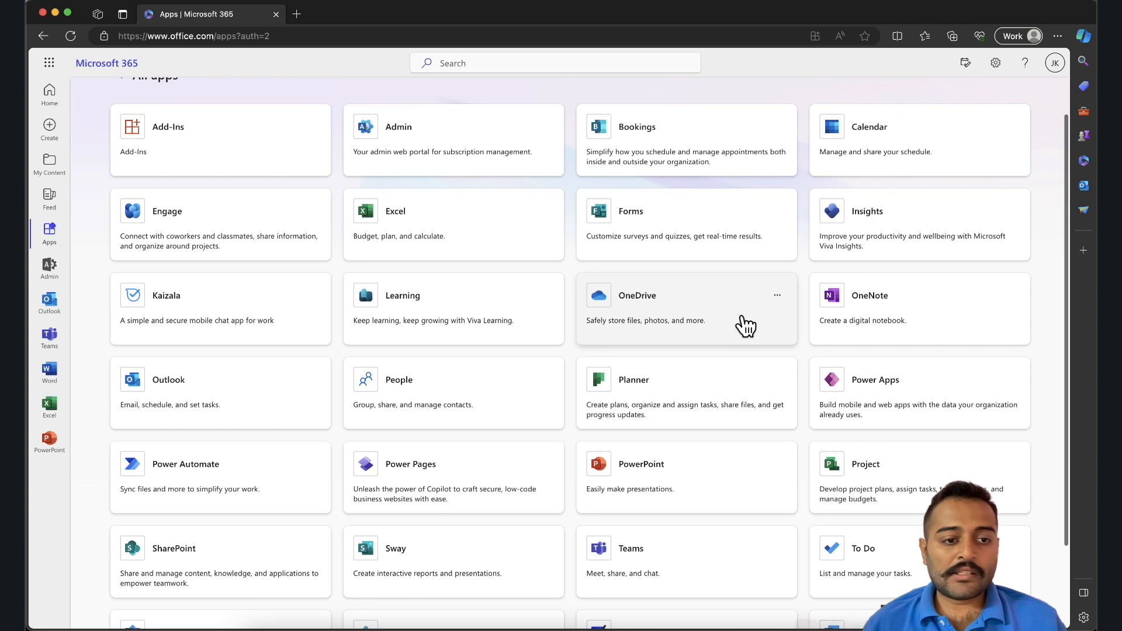
# - Try Outlook with the signed-in account, close its sign-in tab, and launch the Admin tile instead
pyautogui.click(218, 377)
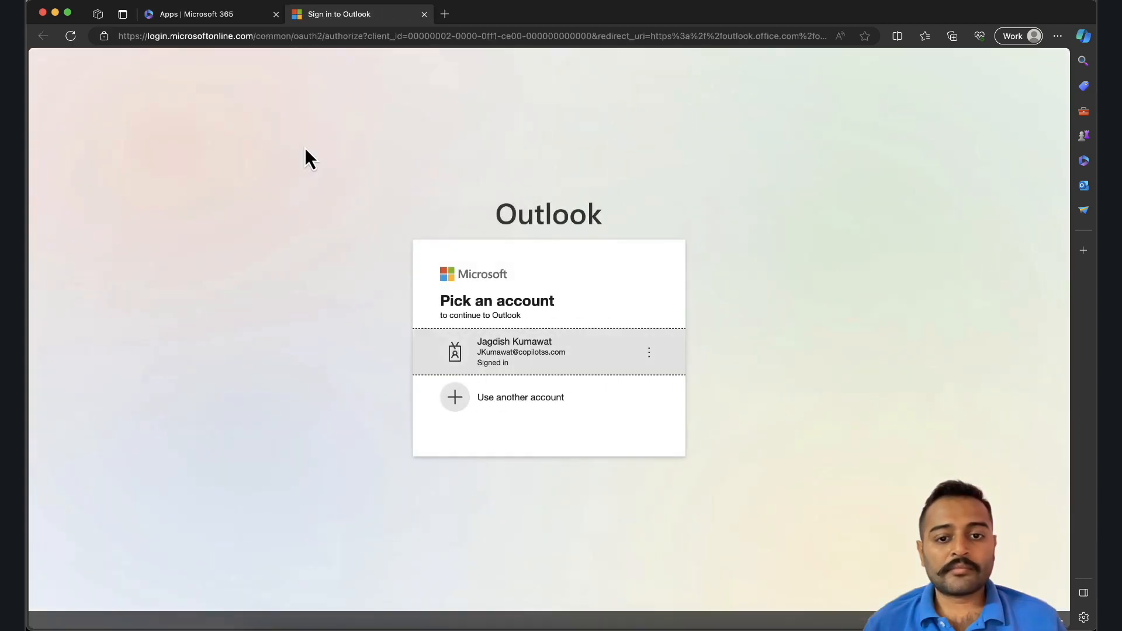
pyautogui.click(542, 351)
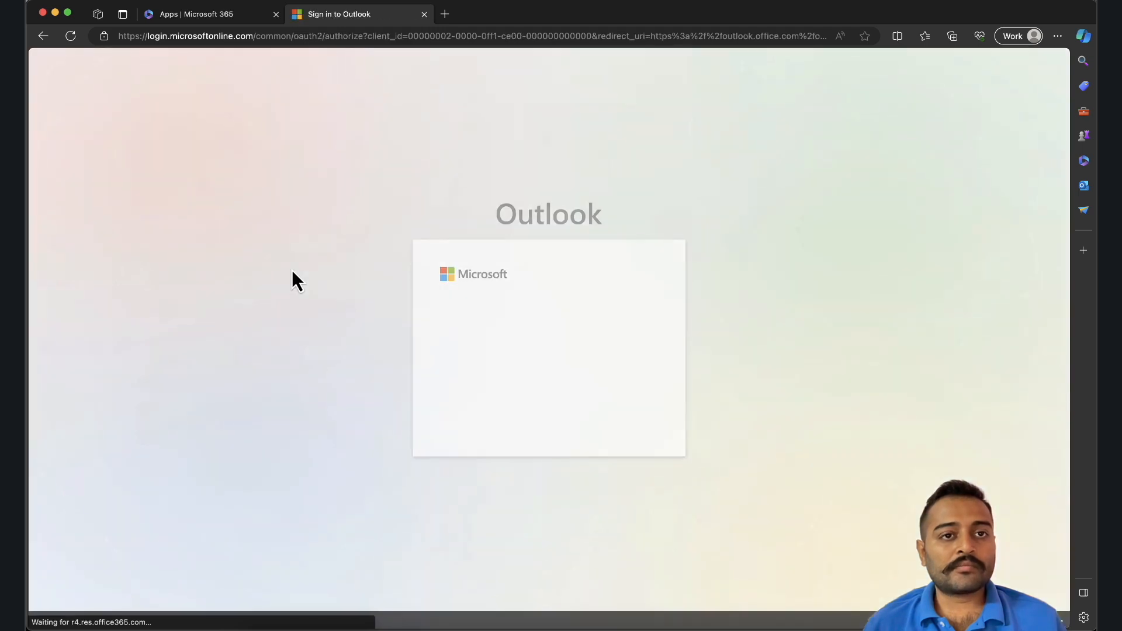
pyautogui.click(499, 363)
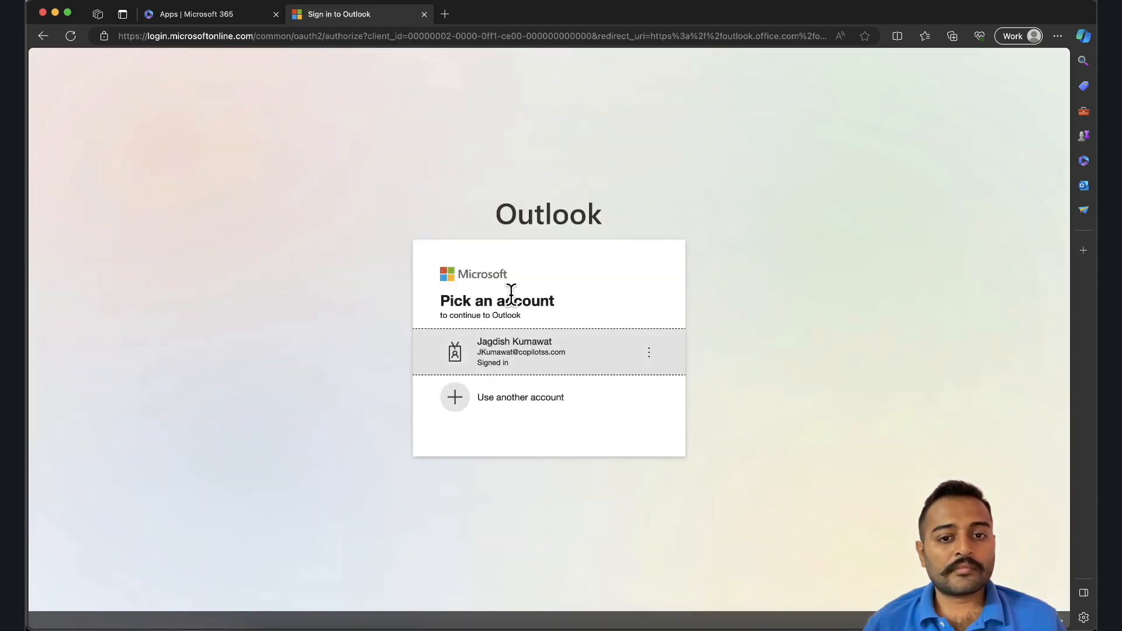
pyautogui.click(526, 364)
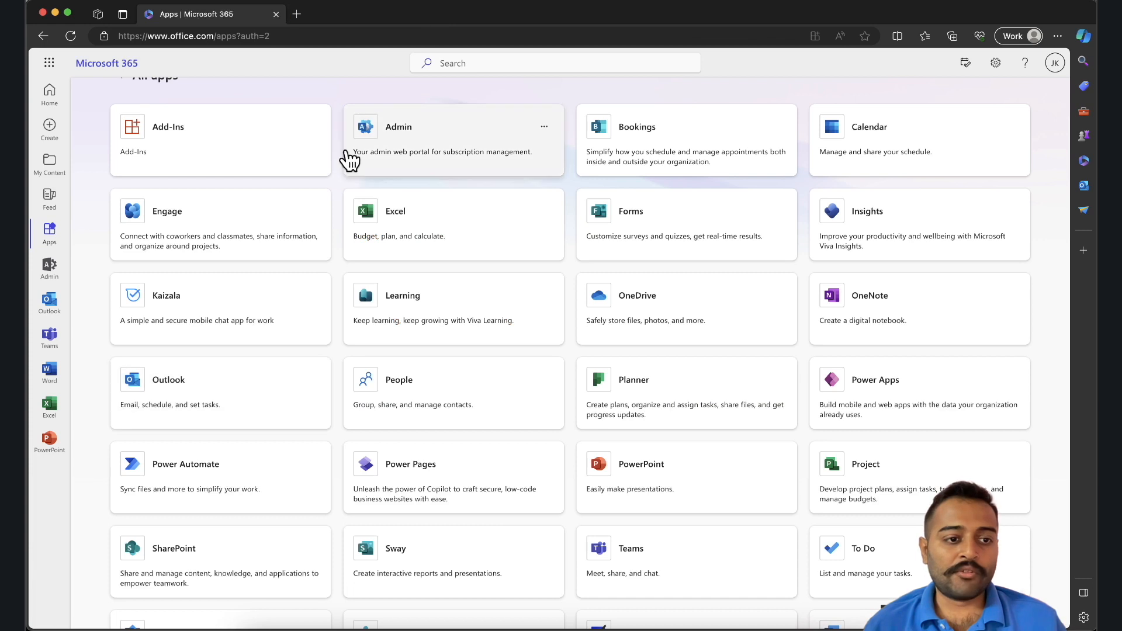
pyautogui.click(153, 389)
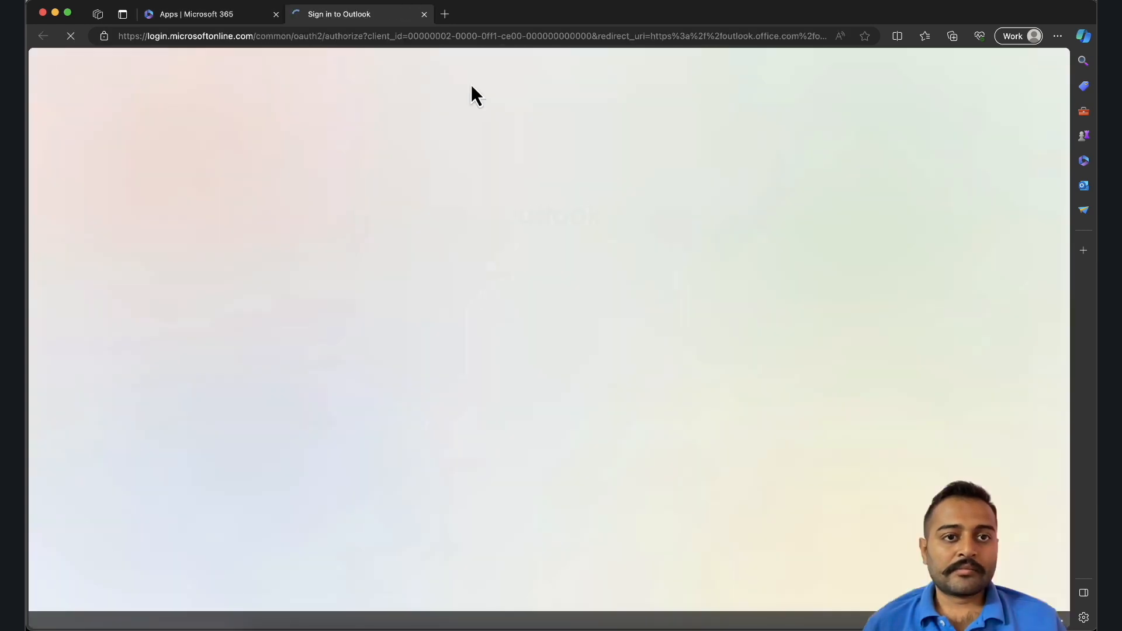
pyautogui.click(539, 346)
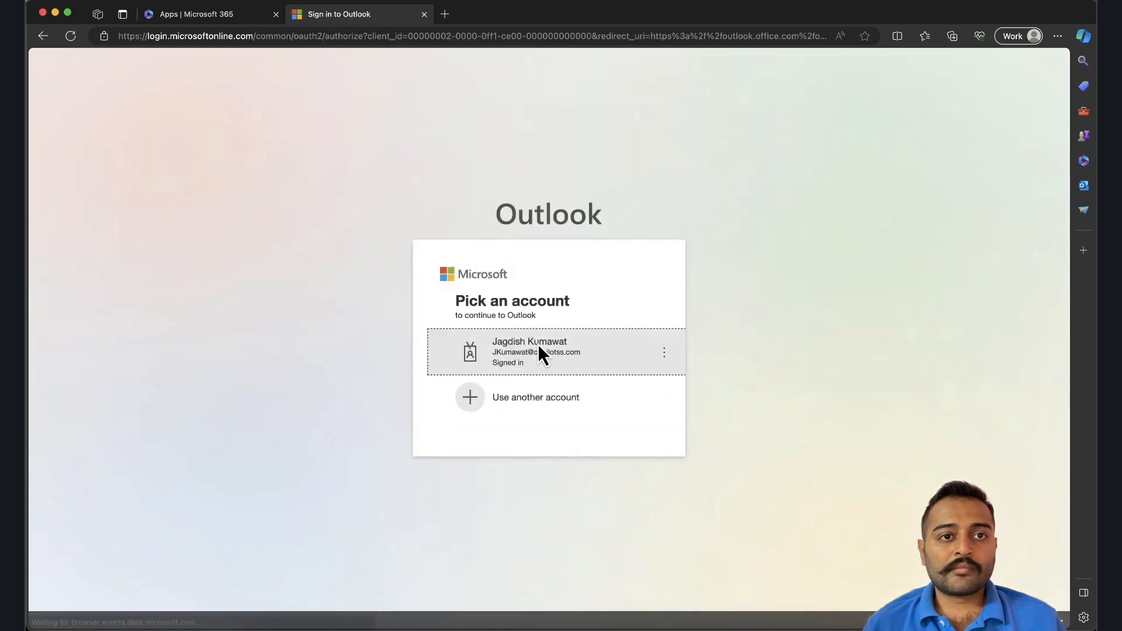
pyautogui.click(424, 14)
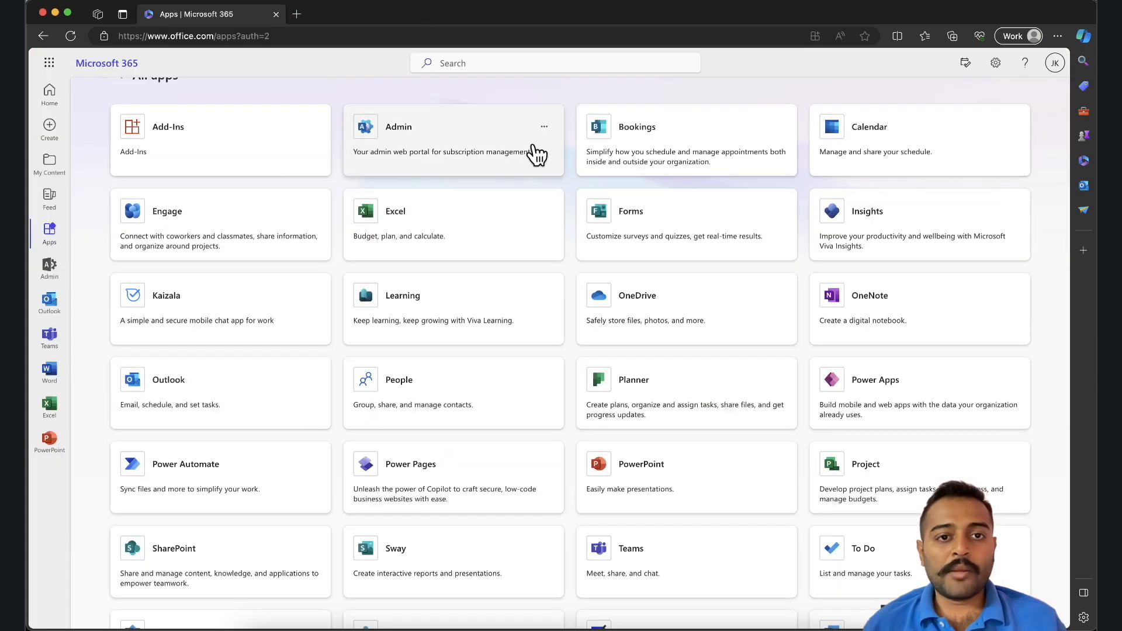
pyautogui.click(476, 141)
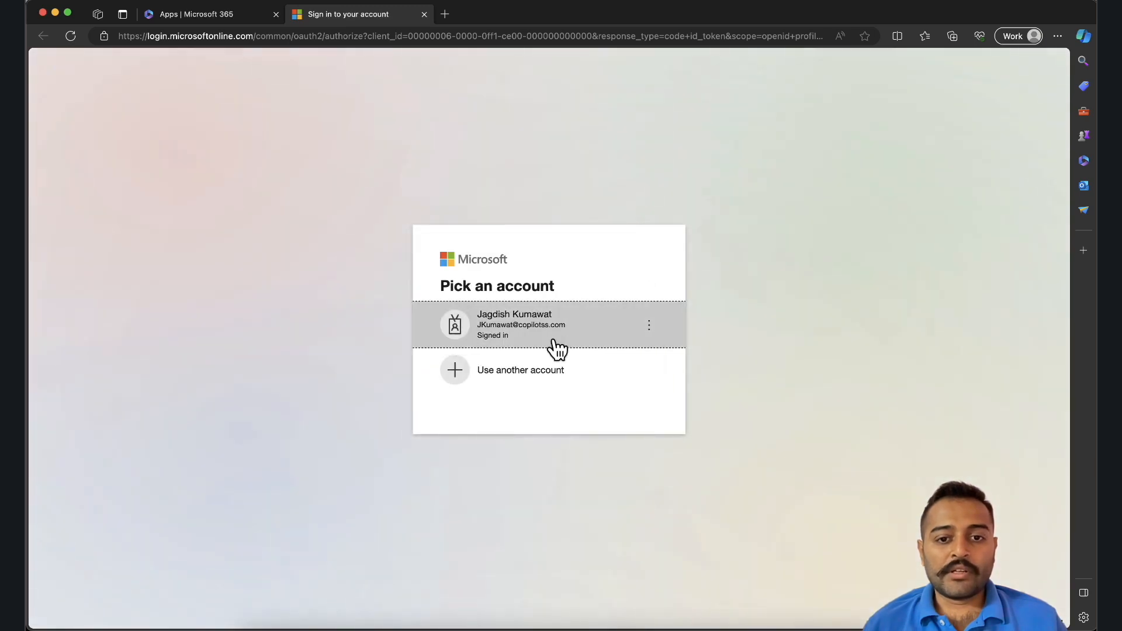
# - Navigate to Settings > Domains > copilotss.com DNS records and start Manage DNS
pyautogui.click(554, 341)
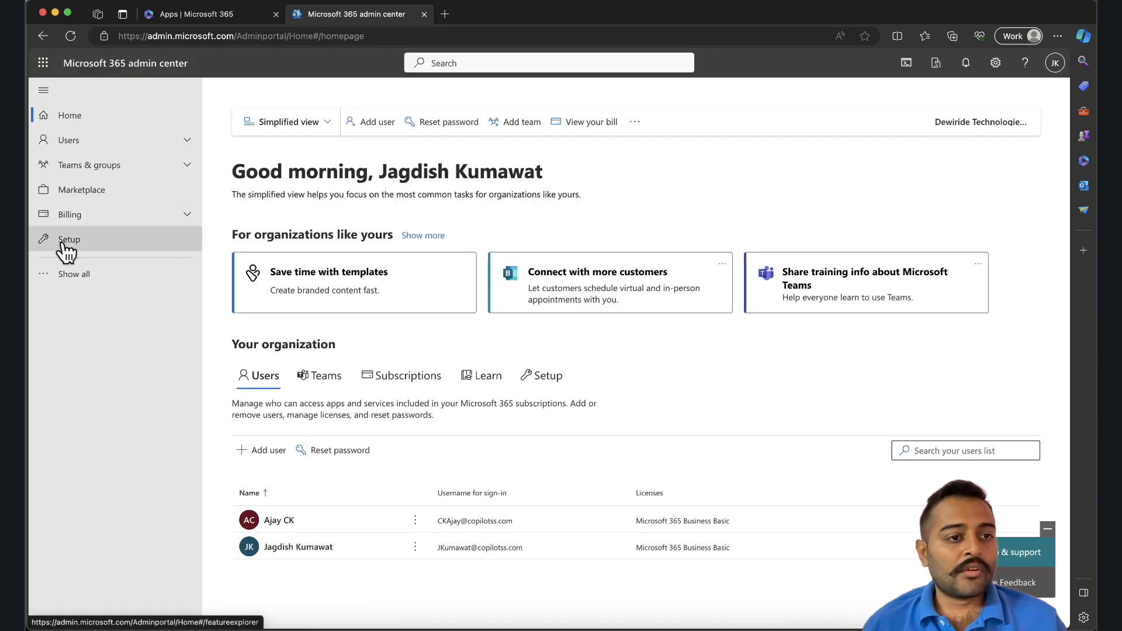
pyautogui.click(70, 219)
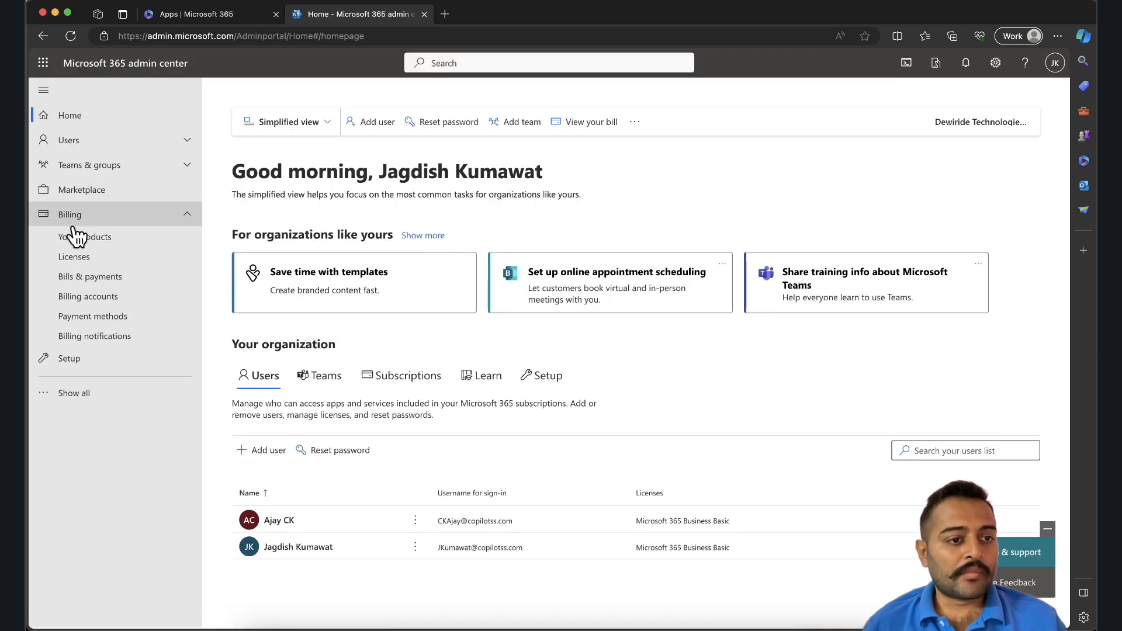
pyautogui.click(74, 362)
pyautogui.click(74, 394)
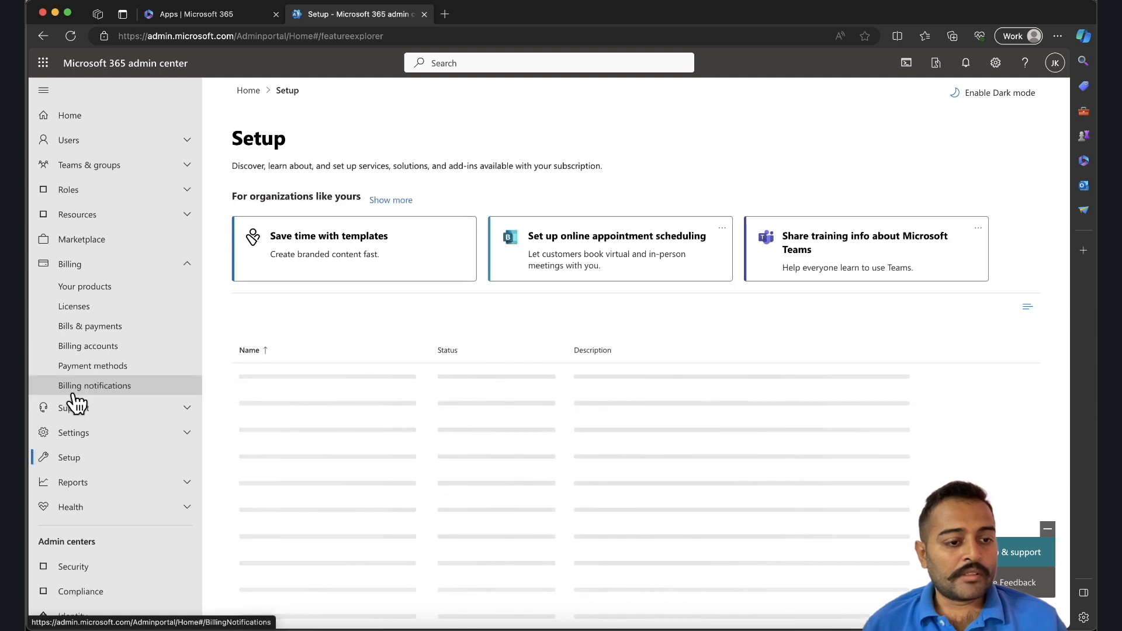
pyautogui.click(84, 436)
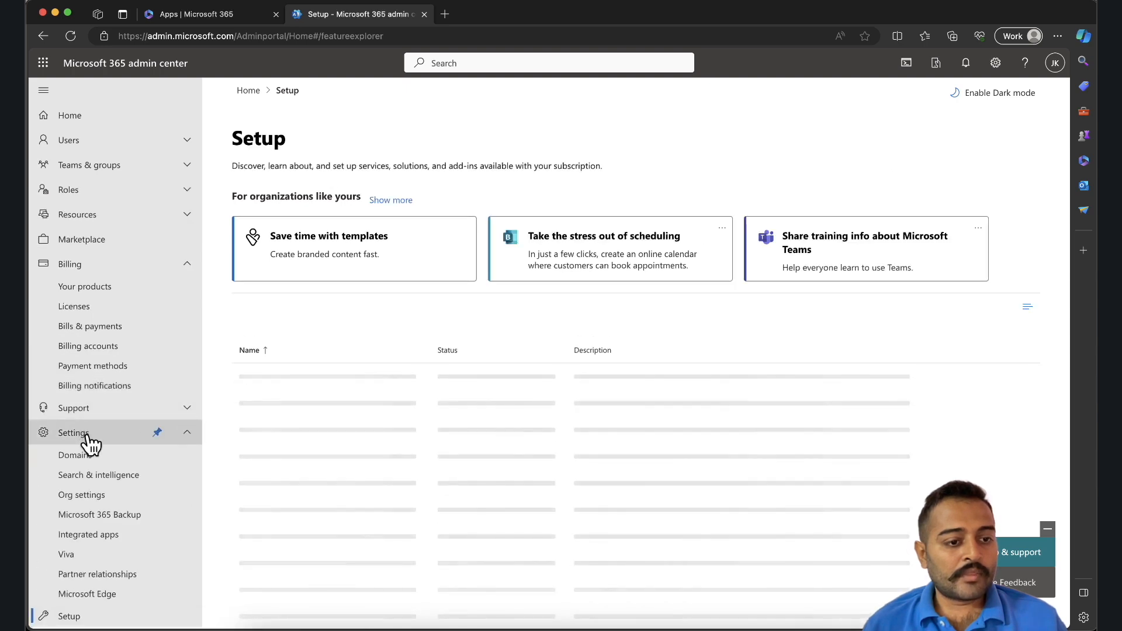
pyautogui.click(82, 459)
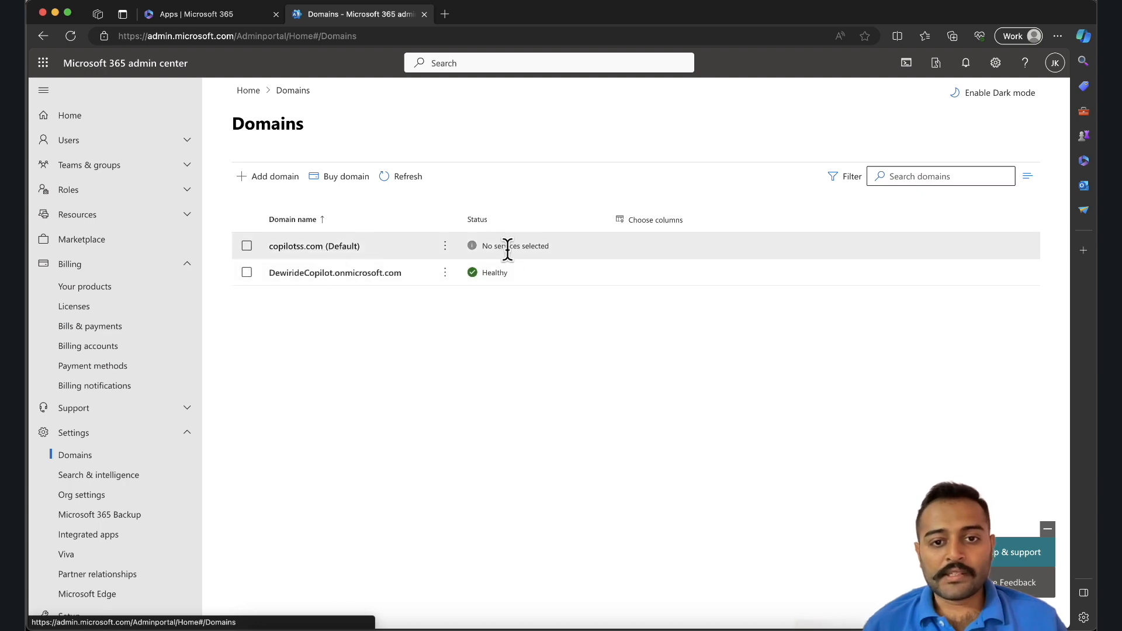
pyautogui.click(319, 248)
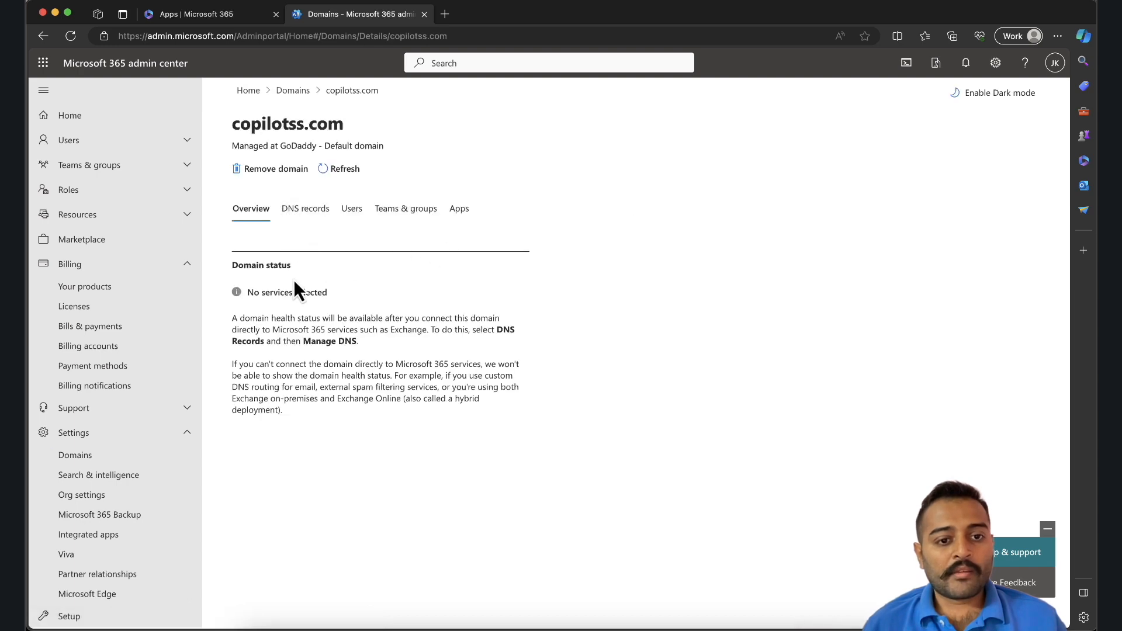
pyautogui.click(320, 225)
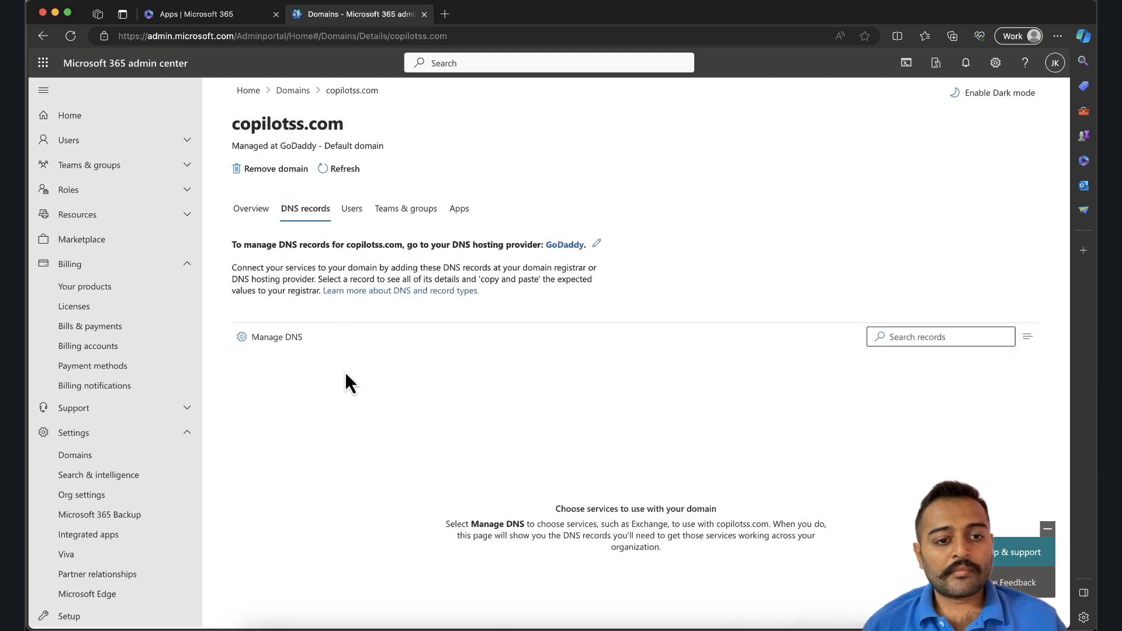
pyautogui.click(291, 344)
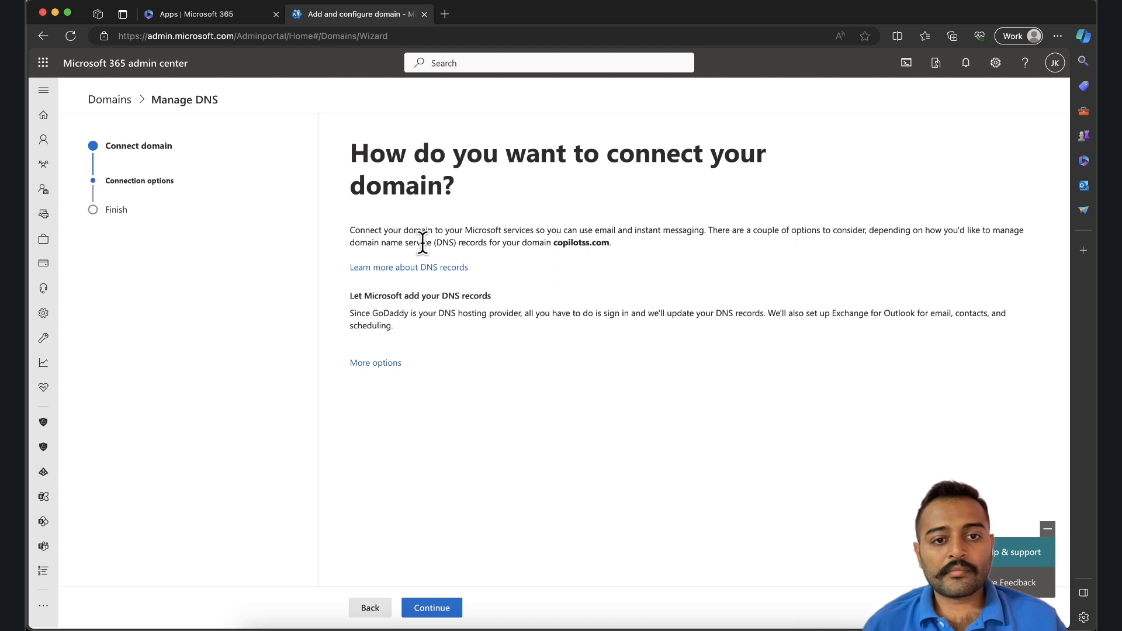
# - Choose 'Add your own DNS records' under More options and continue
pyautogui.click(380, 368)
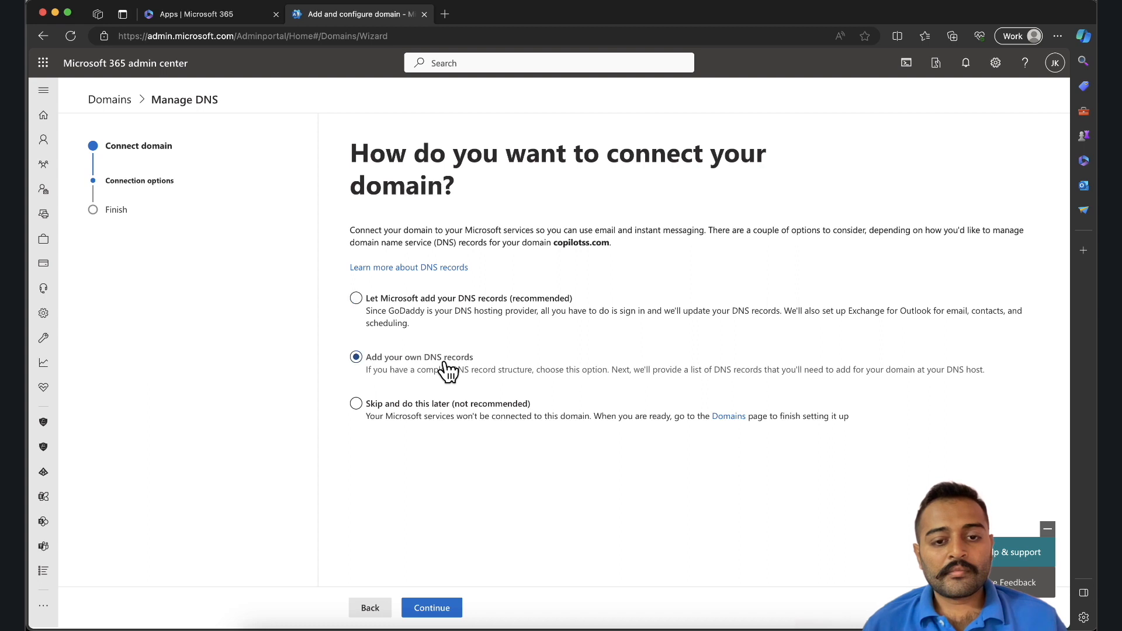
pyautogui.click(446, 609)
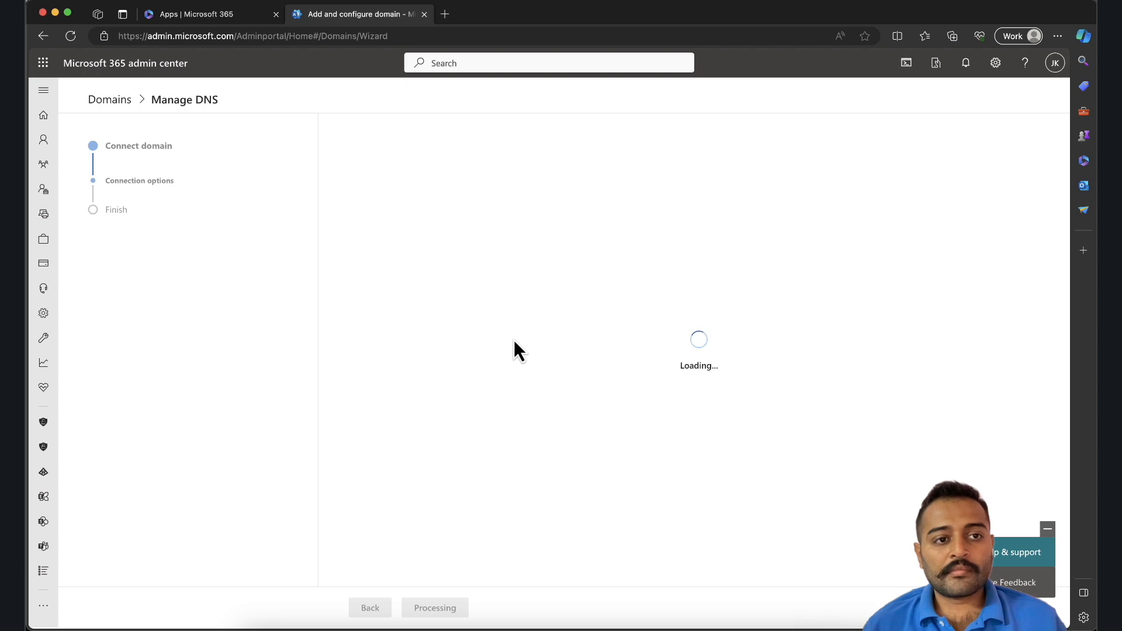
# - Expand the expected MX, CNAME and TXT record details, then switch to GoDaddy's DNS Management window
pyautogui.scroll(-2, 514, 339)
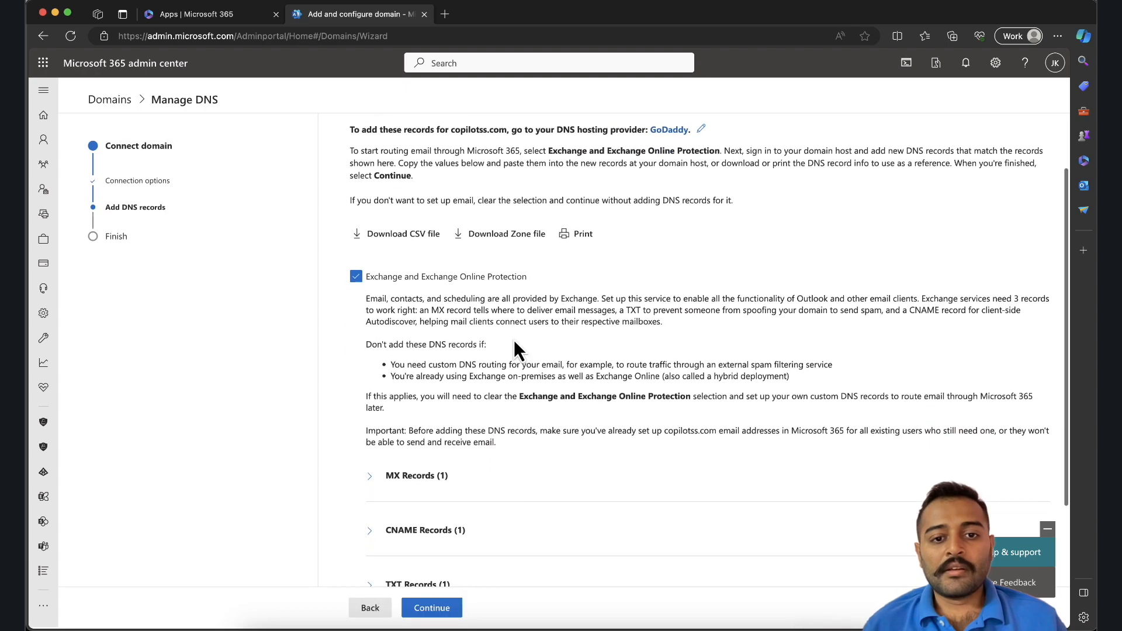
pyautogui.scroll(2, 514, 339)
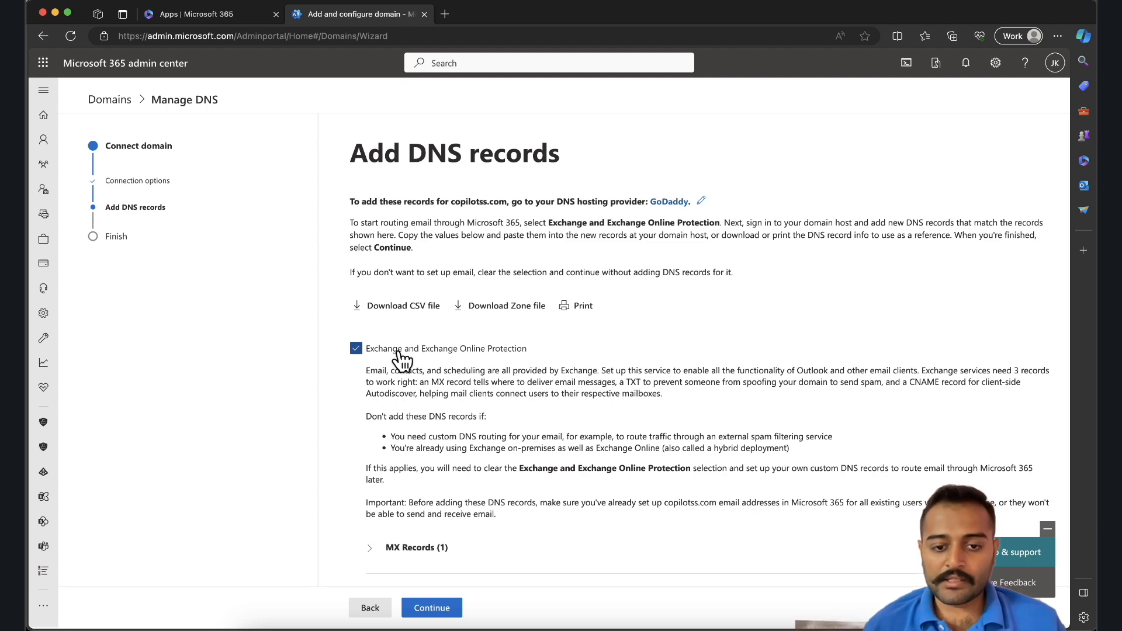
pyautogui.scroll(-3, 397, 360)
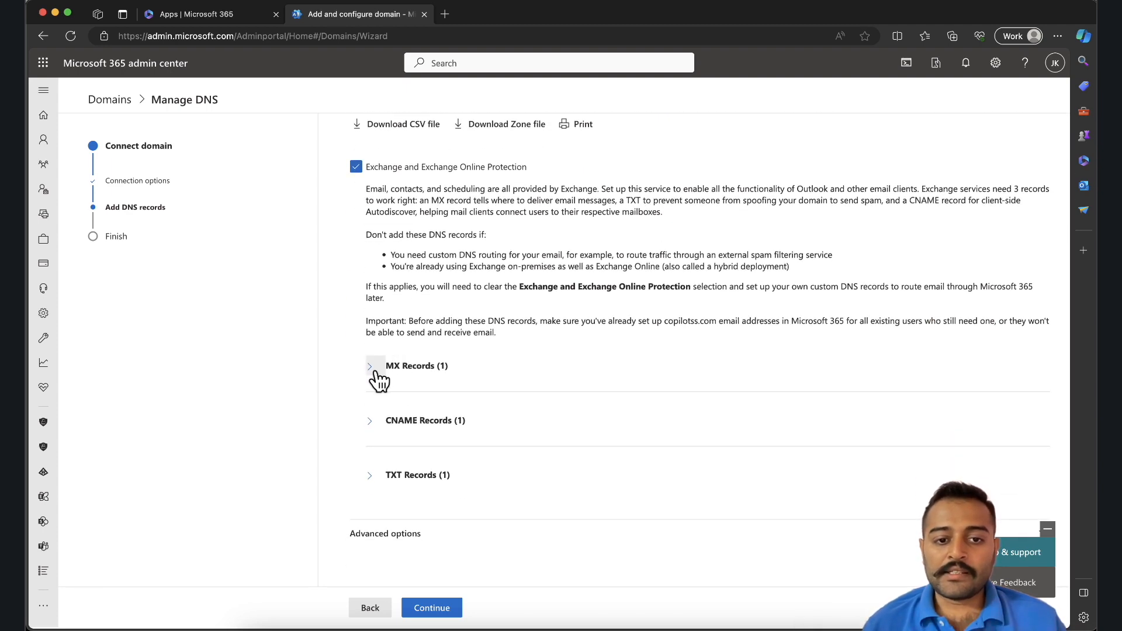
pyautogui.click(376, 373)
pyautogui.scroll(-1, 375, 380)
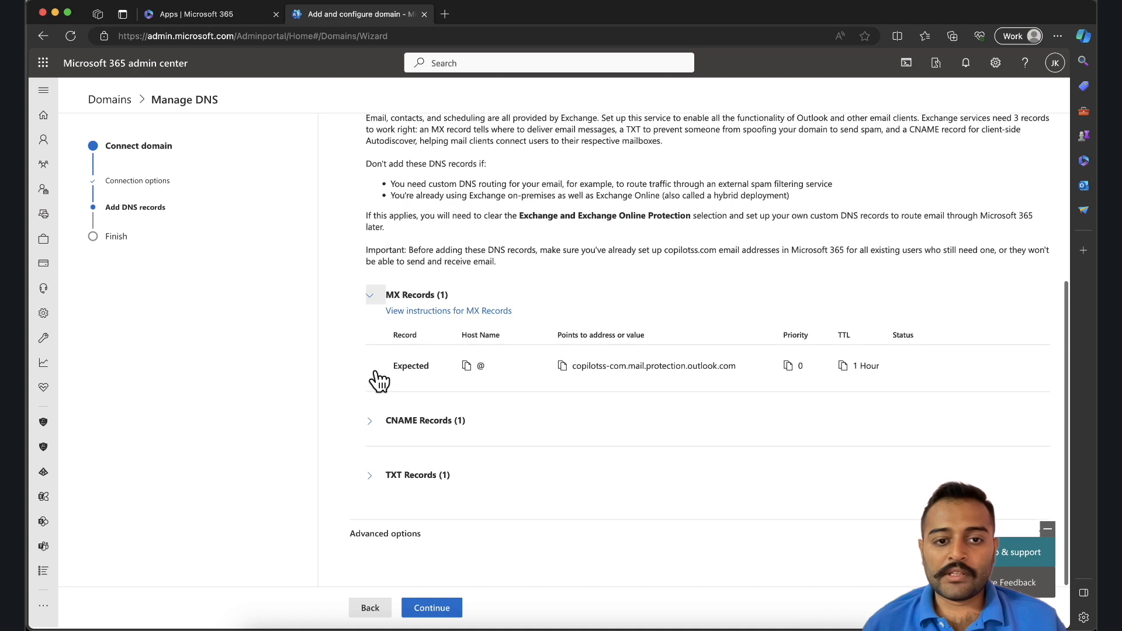
pyautogui.click(369, 422)
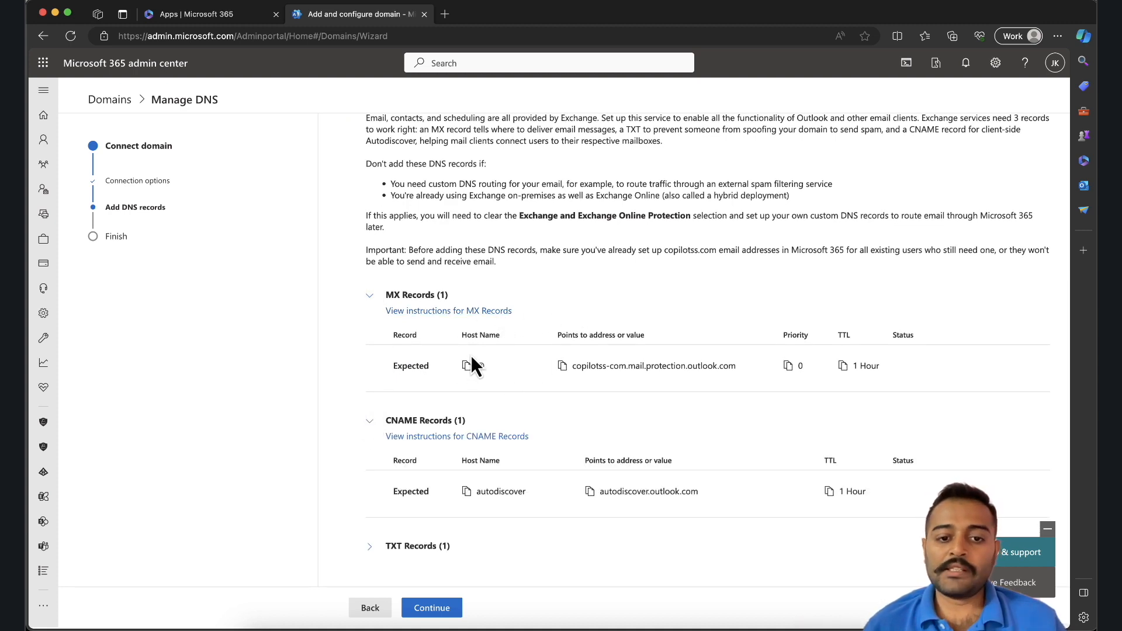
pyautogui.scroll(-1, 471, 358)
pyautogui.click(370, 475)
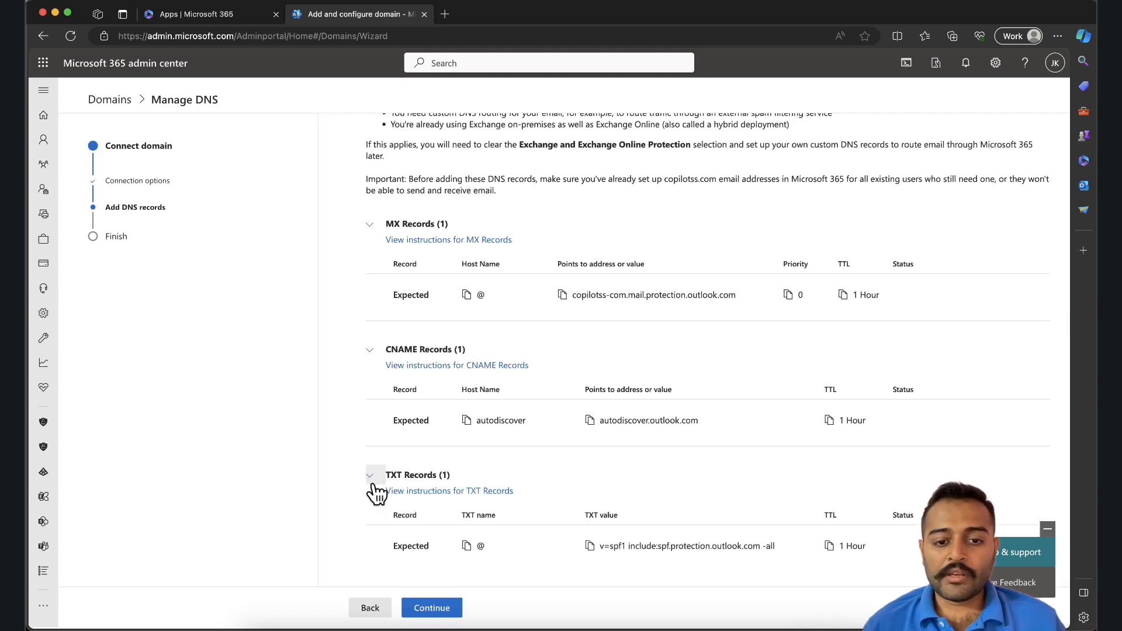
pyautogui.scroll(-1, 374, 490)
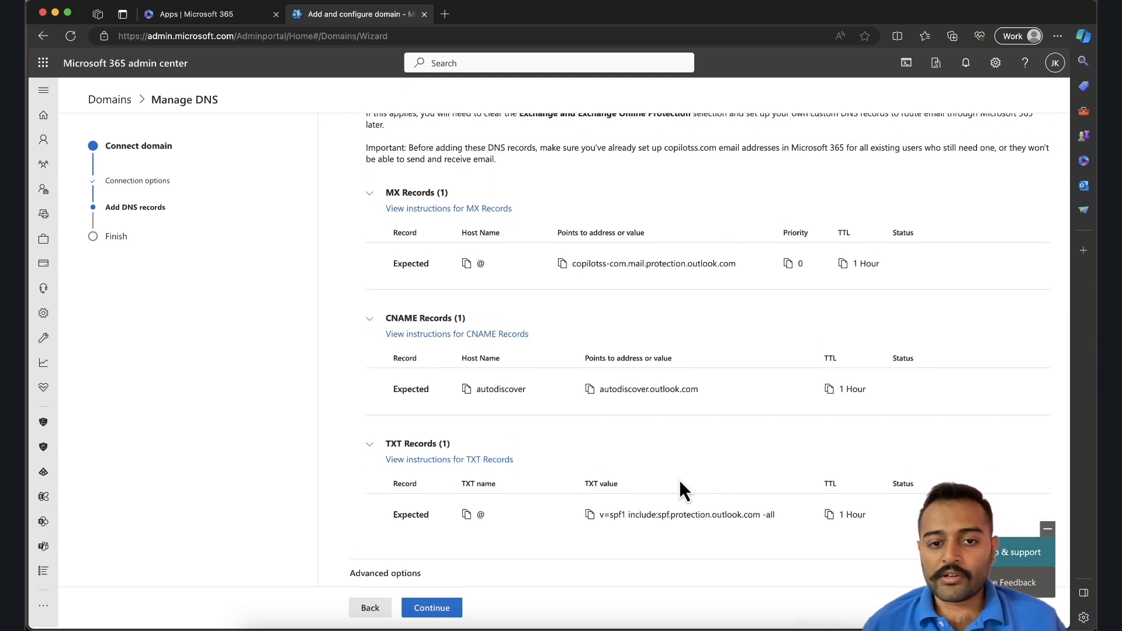
pyautogui.scroll(1, 678, 479)
pyautogui.scroll(-2, 679, 479)
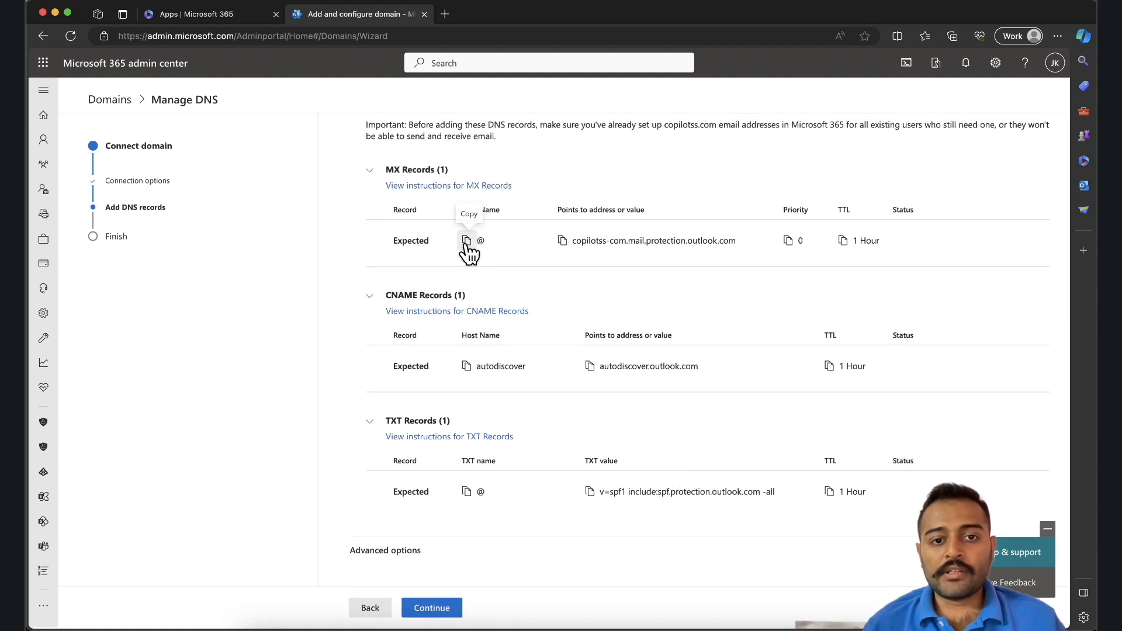
pyautogui.press('super+Tab')
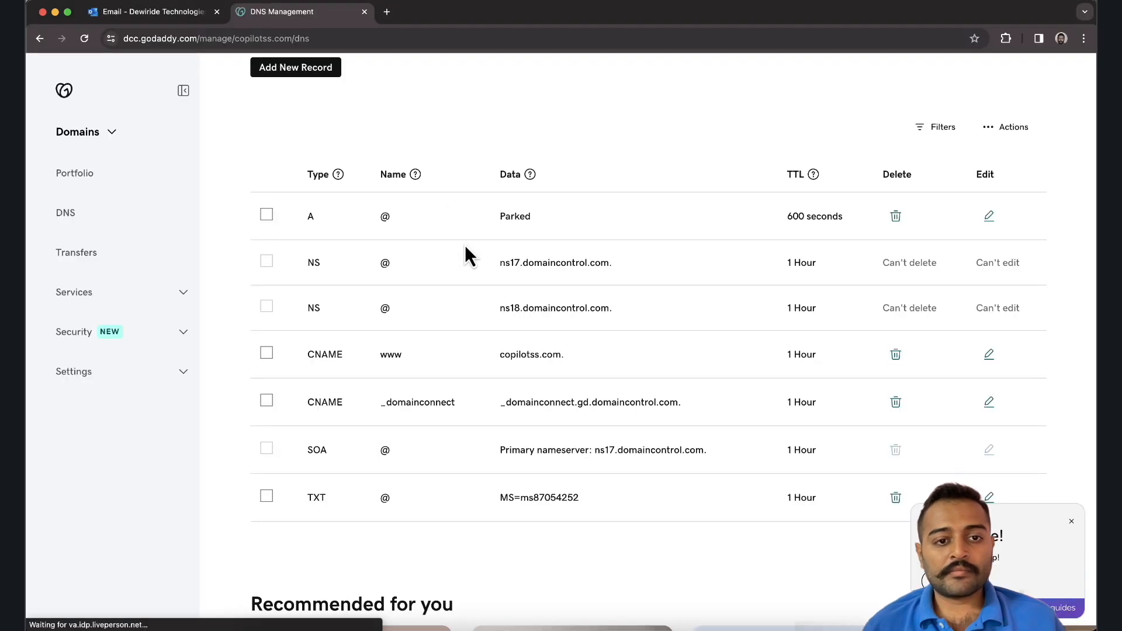
# - Add a new MX record in GoDaddy DNS with the name @
pyautogui.scroll(2, 382, 254)
pyautogui.click(303, 174)
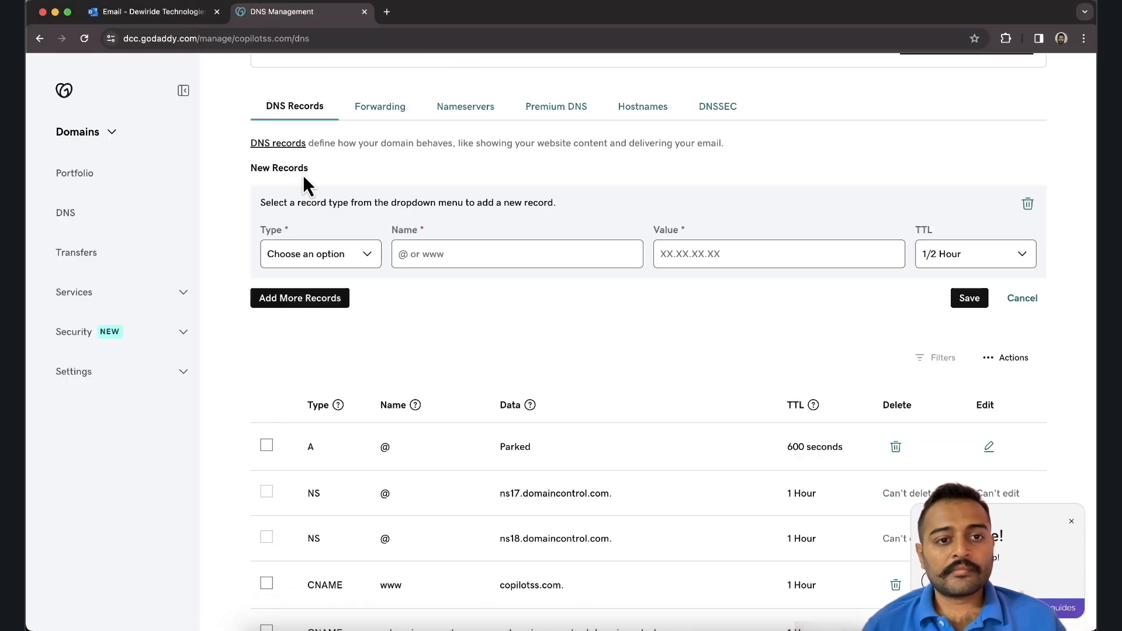
pyautogui.click(321, 253)
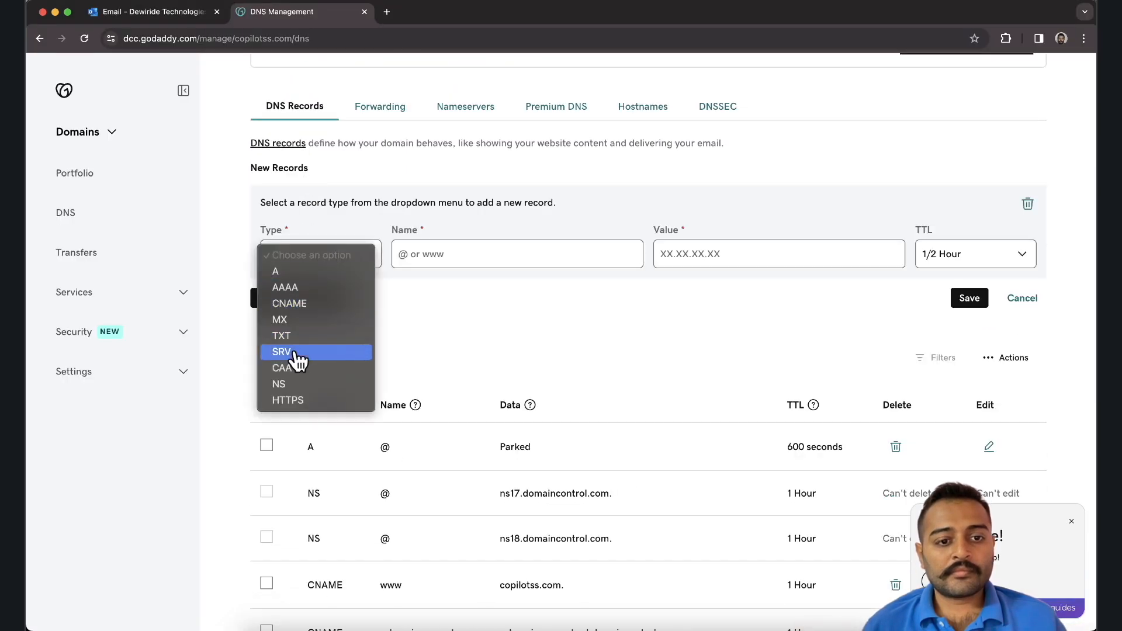
pyautogui.click(295, 320)
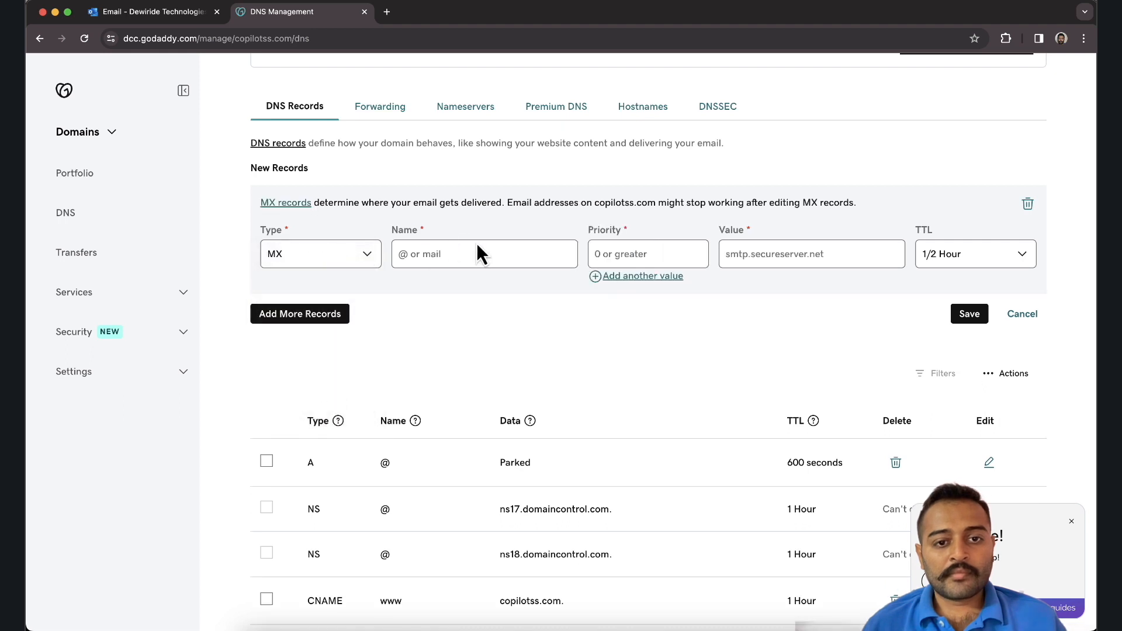
pyautogui.click(470, 248)
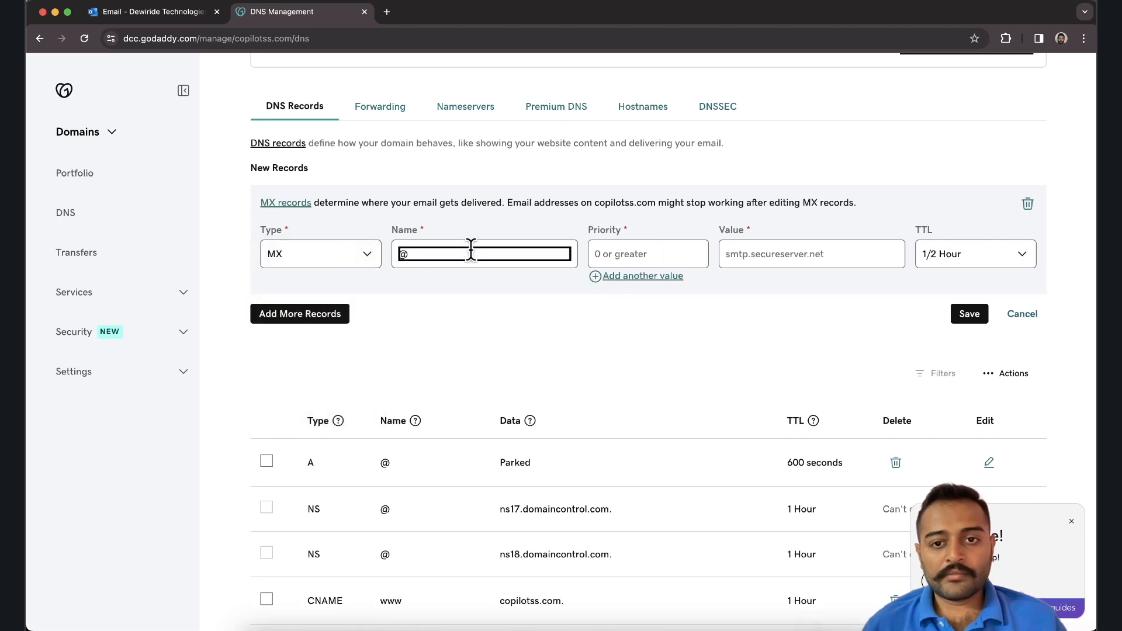
pyautogui.press('Tab')
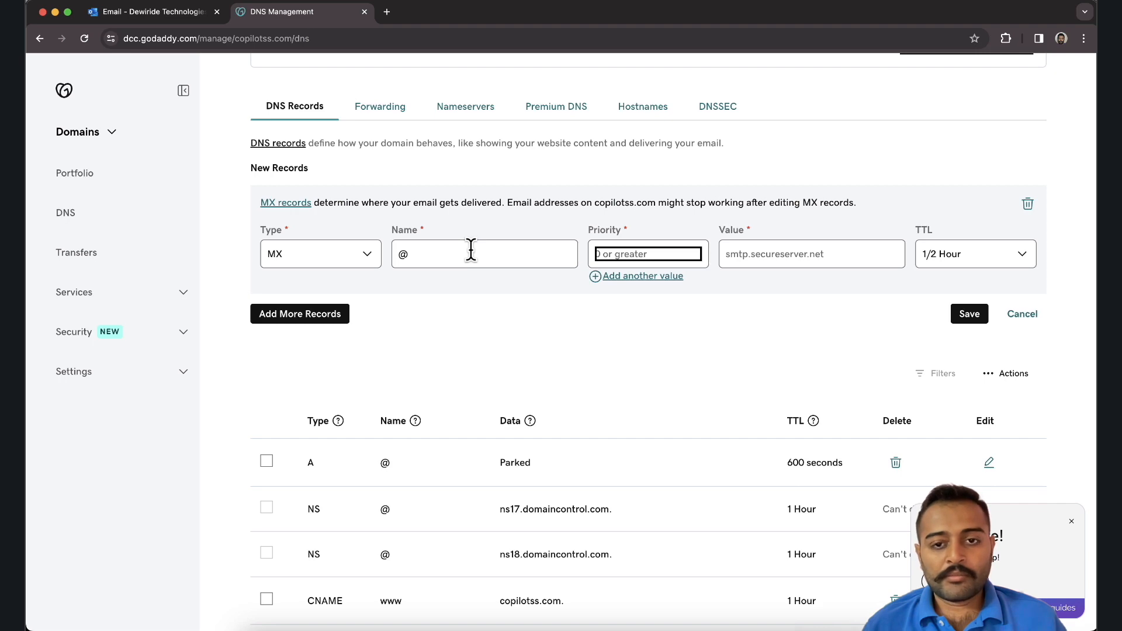
pyautogui.press('super+Tab')
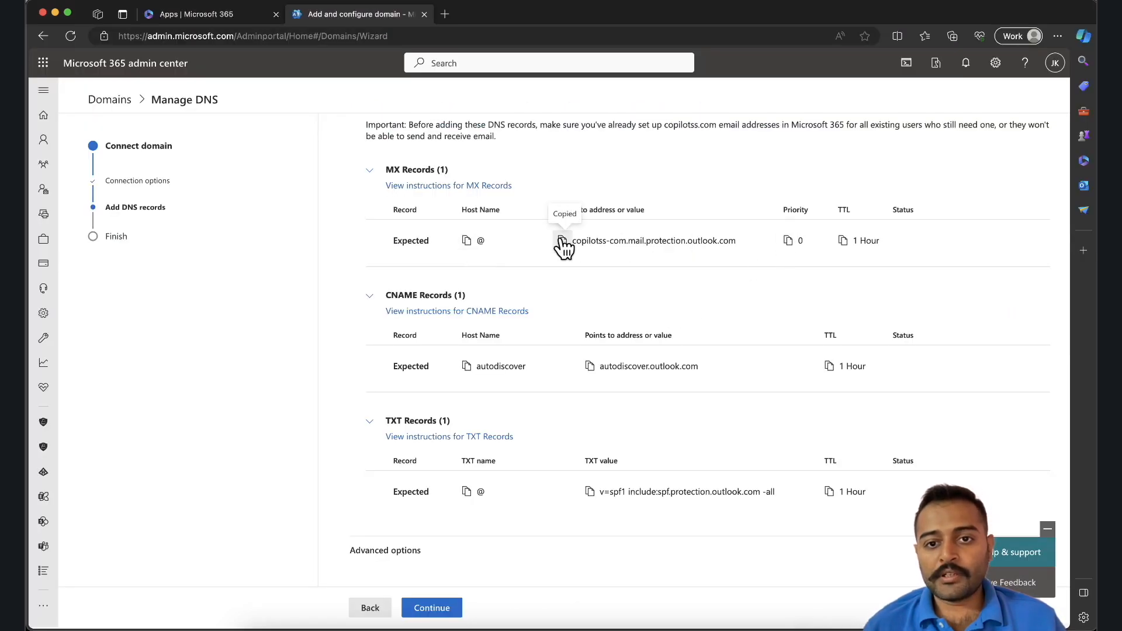
pyautogui.press('super+Tab')
# - Give the MX record value copilotss-com.mail.protection.outlook.com, priority 0, TTL 1 Hour, plus a blank row
pyautogui.click(746, 253)
pyautogui.press('super+v')
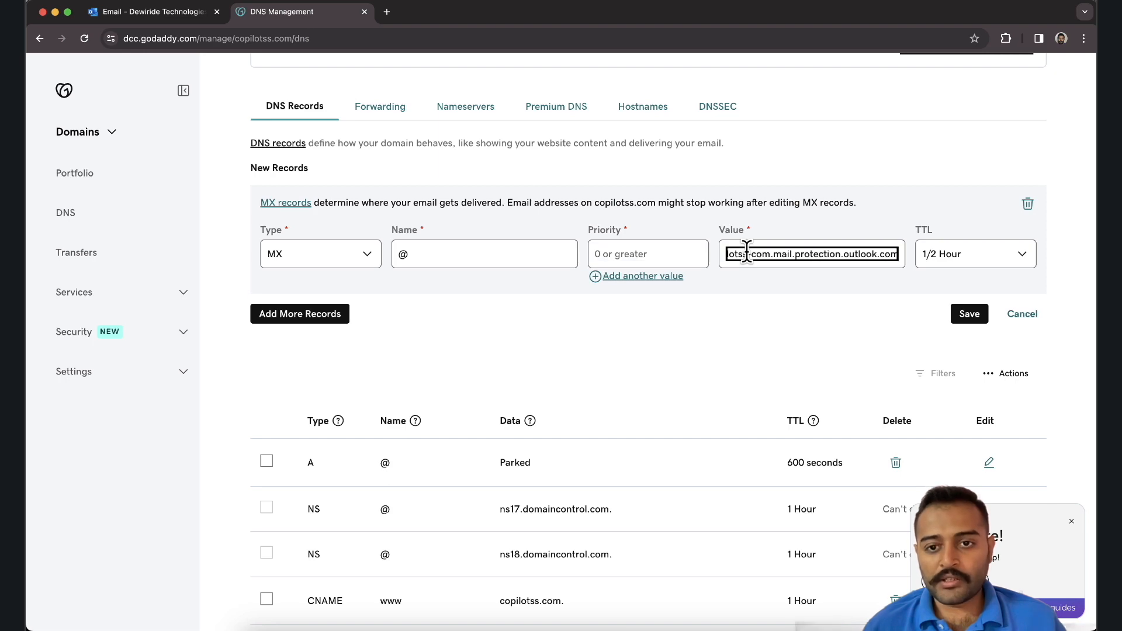
pyautogui.click(651, 255)
pyautogui.write('0')
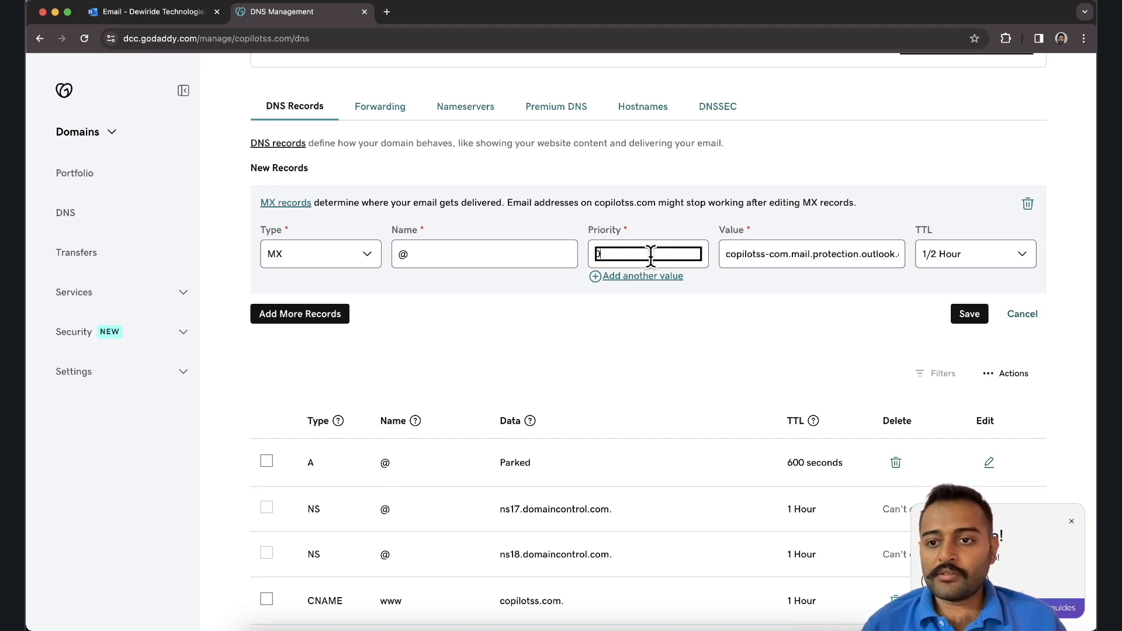
pyautogui.press('super+Tab')
pyautogui.press('super+Tab')
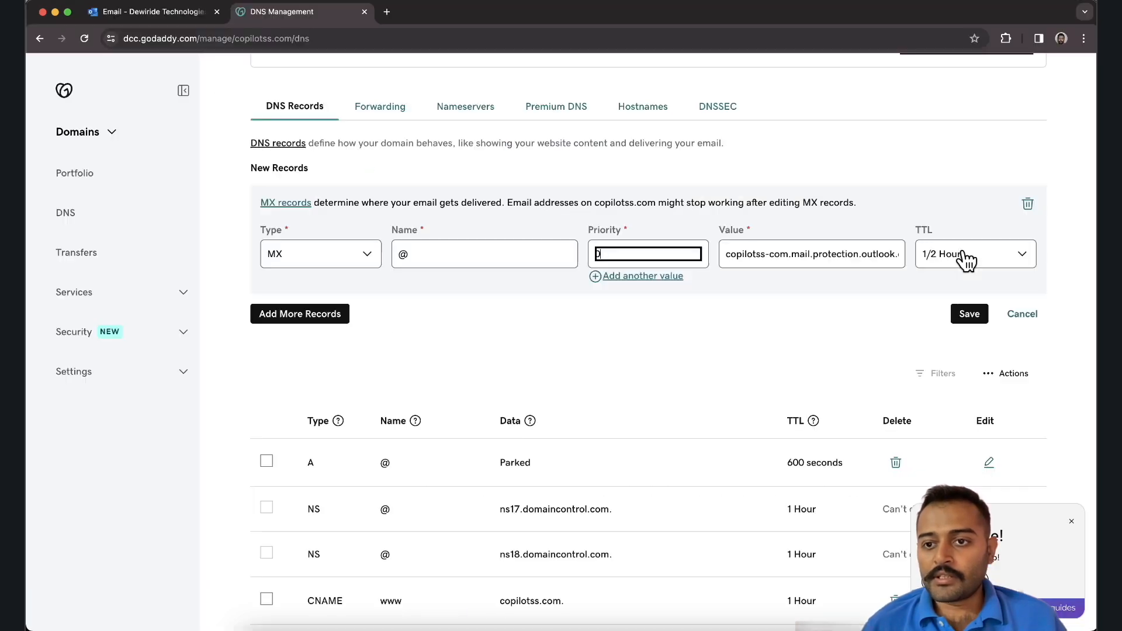
pyautogui.click(964, 255)
pyautogui.click(953, 273)
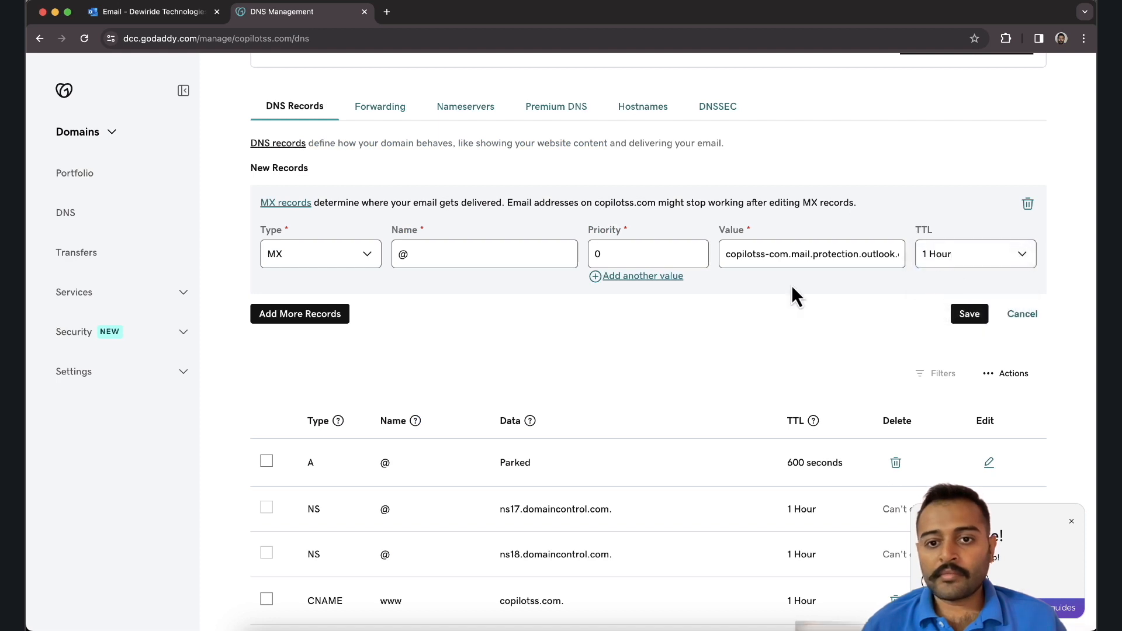
pyautogui.click(292, 315)
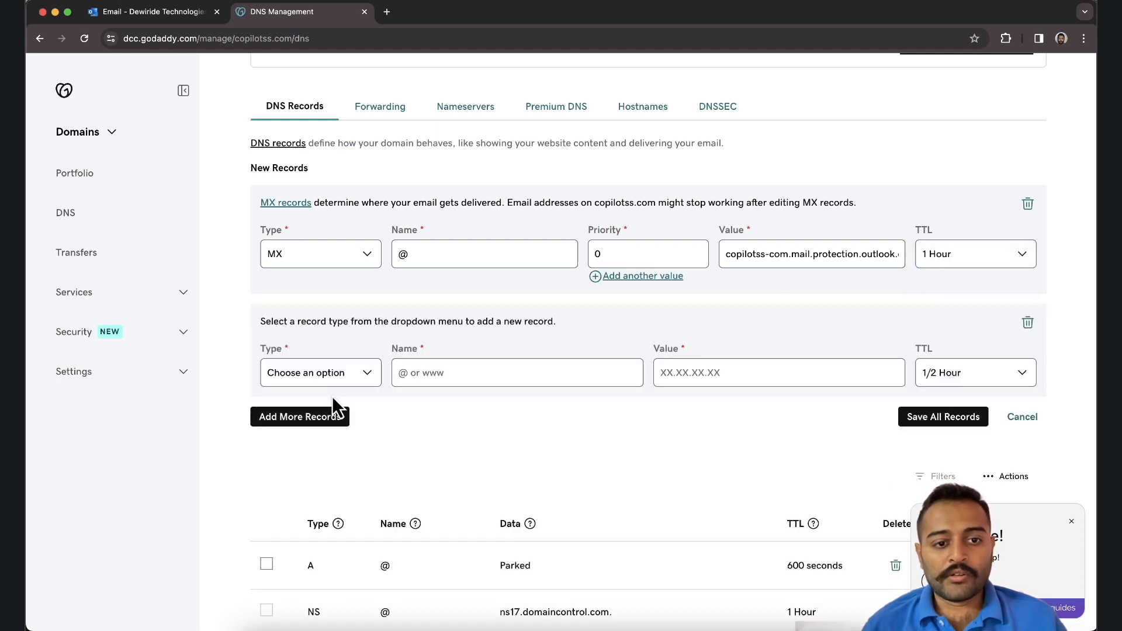
pyautogui.press('super+Tab')
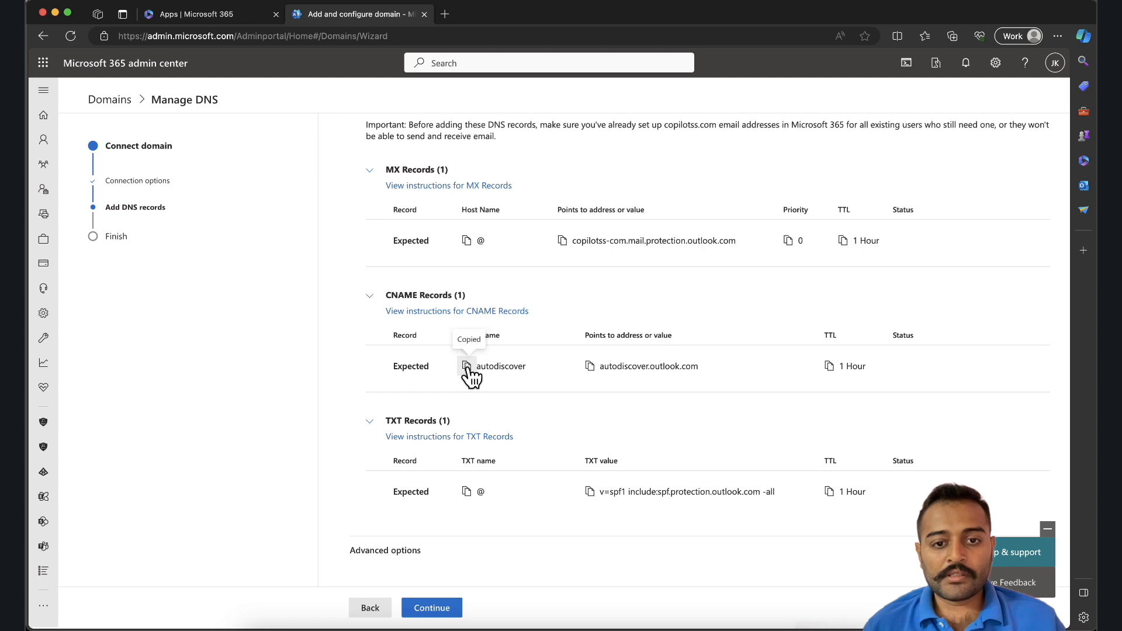
# - Draft a CNAME record pointing autodiscover to autodiscover.outlook.com with TTL 1 Hour, plus a blank row
pyautogui.press('super+Tab')
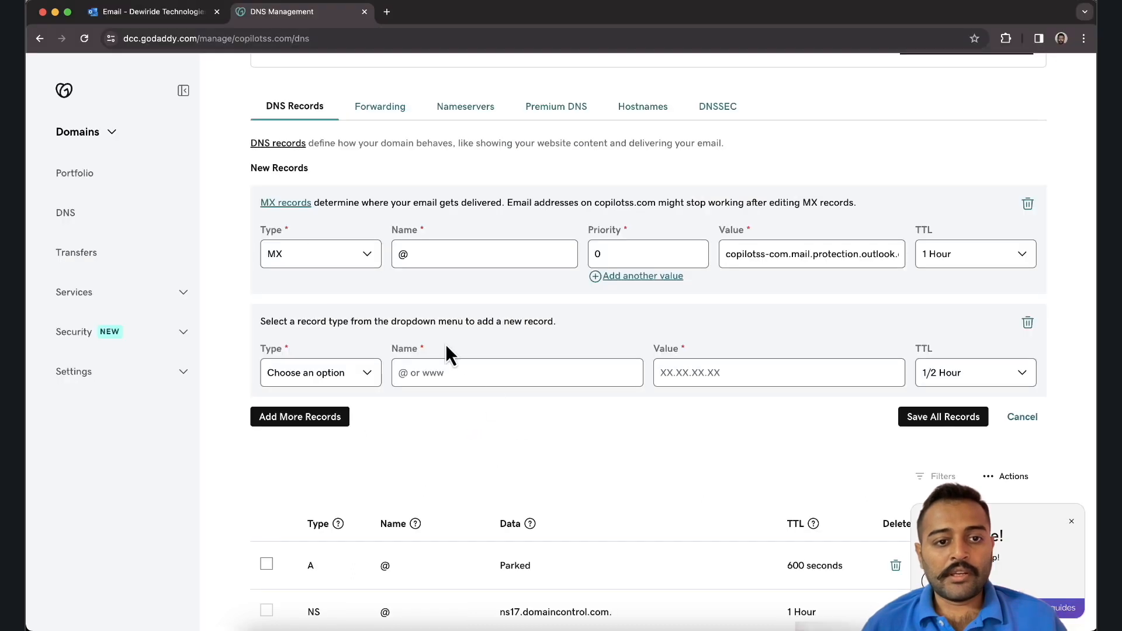
pyautogui.click(324, 380)
pyautogui.click(311, 424)
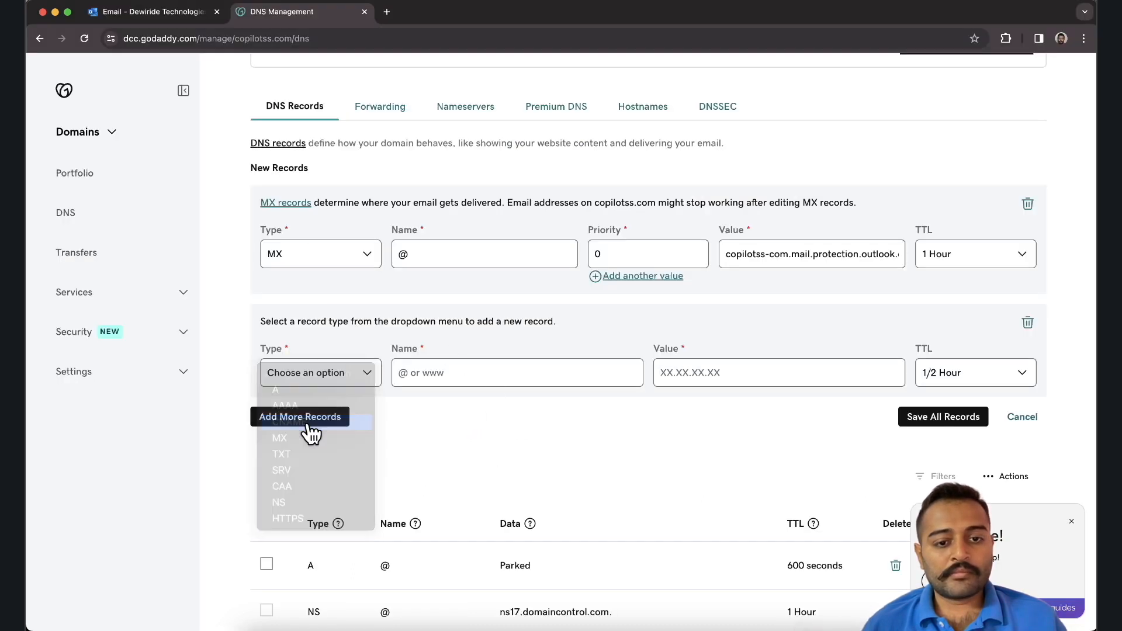
pyautogui.click(470, 368)
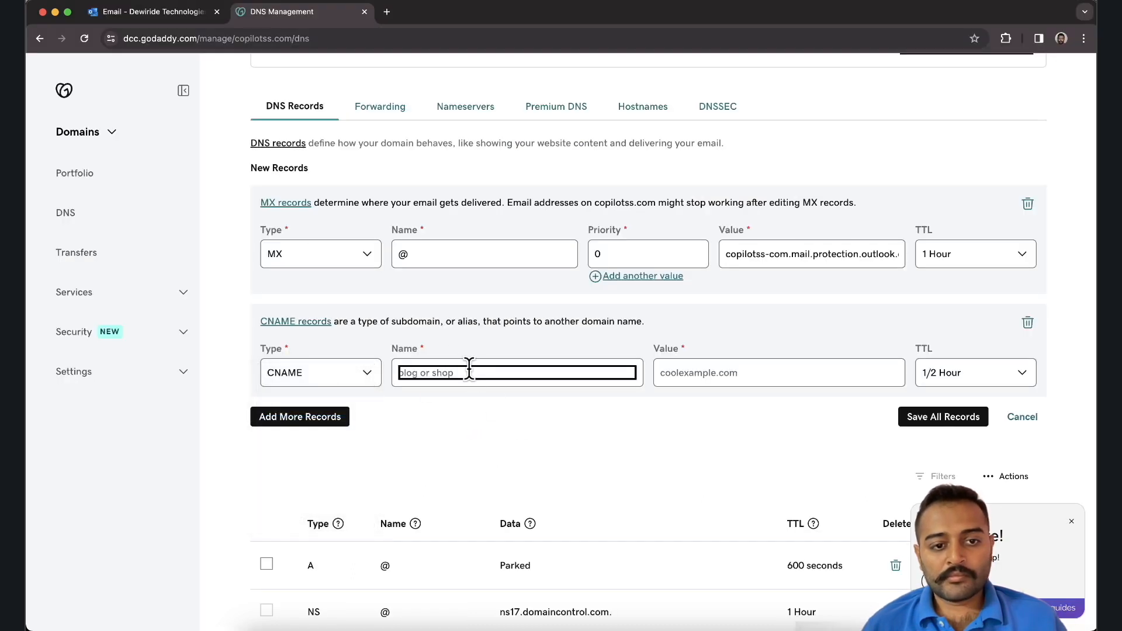
pyautogui.click(694, 362)
pyautogui.press('super+Tab')
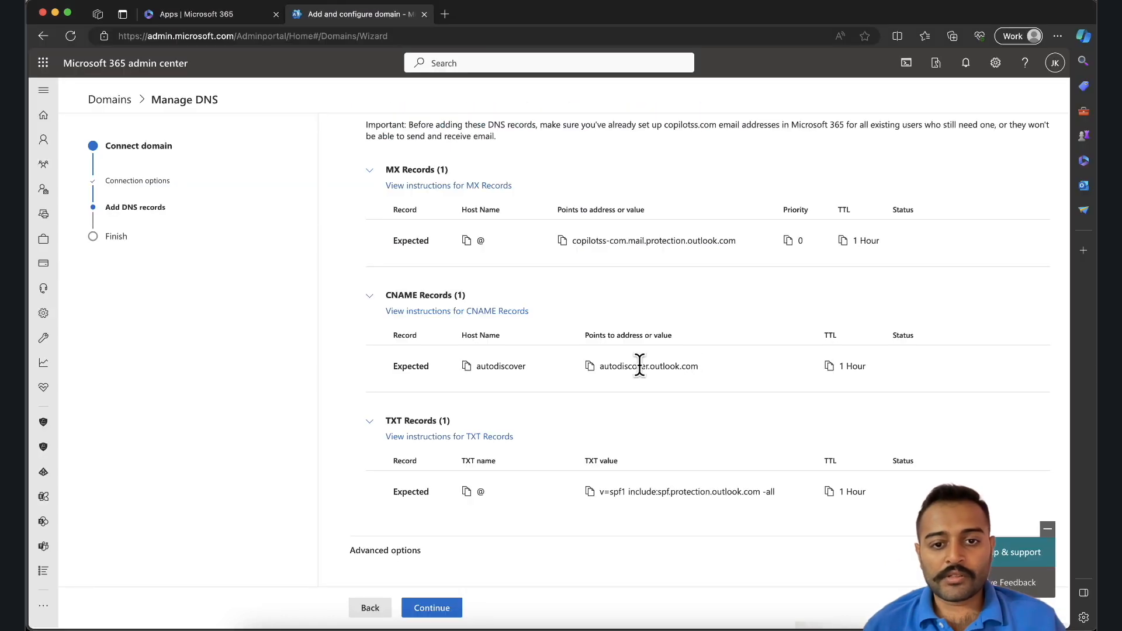
pyautogui.click(588, 369)
pyautogui.press('super+Tab')
pyautogui.press('super+v')
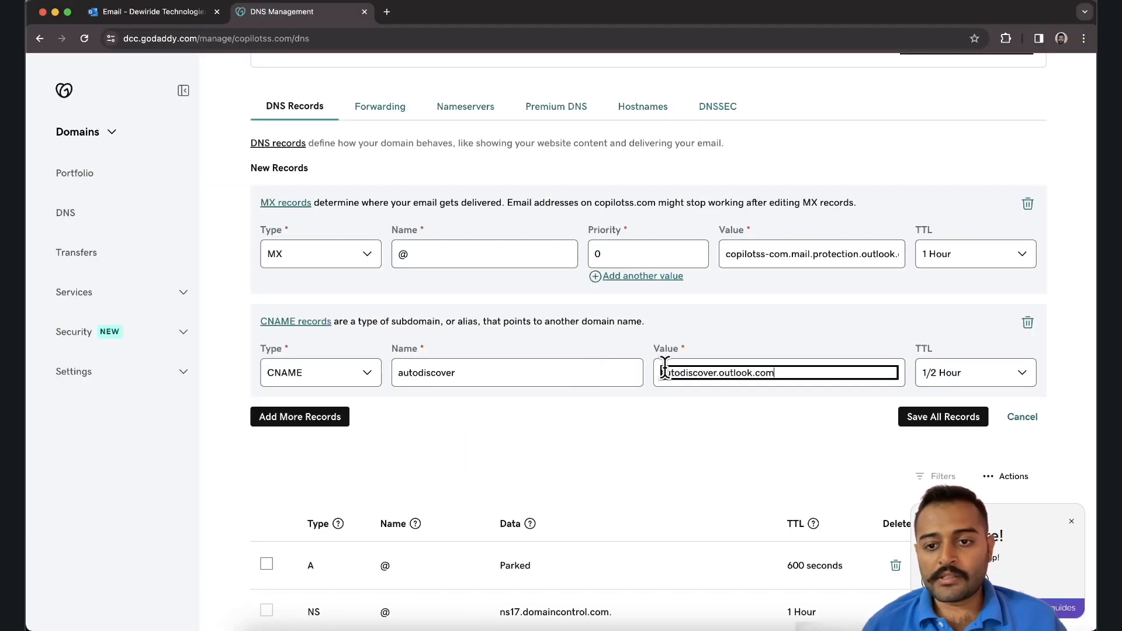
pyautogui.press('super+Tab')
pyautogui.press('super+Tab')
pyautogui.click(933, 385)
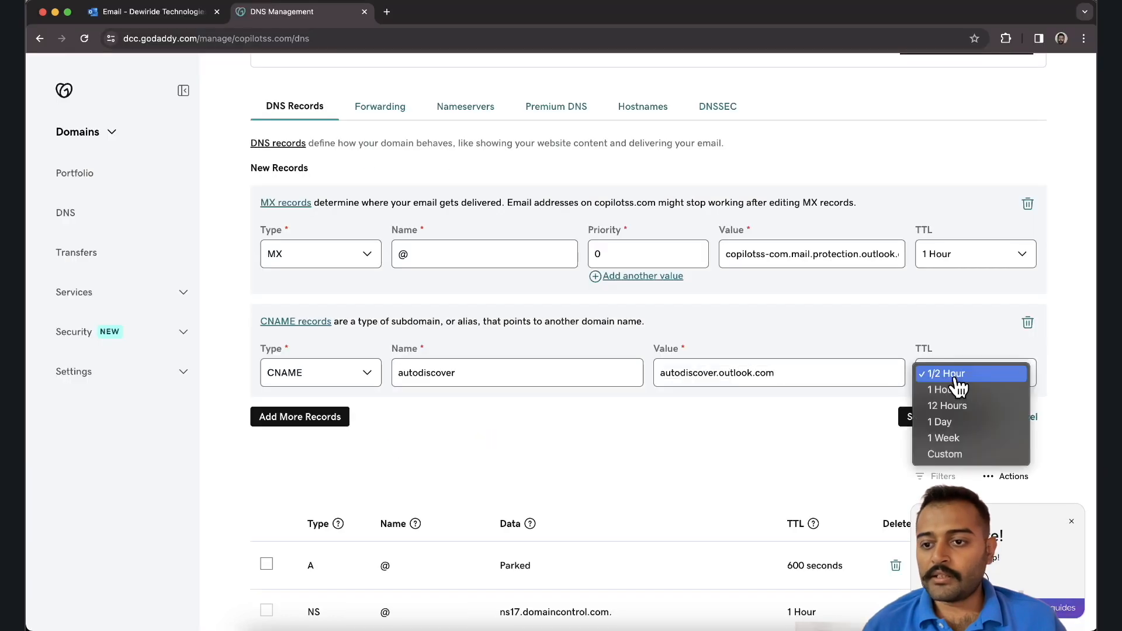
pyautogui.click(946, 391)
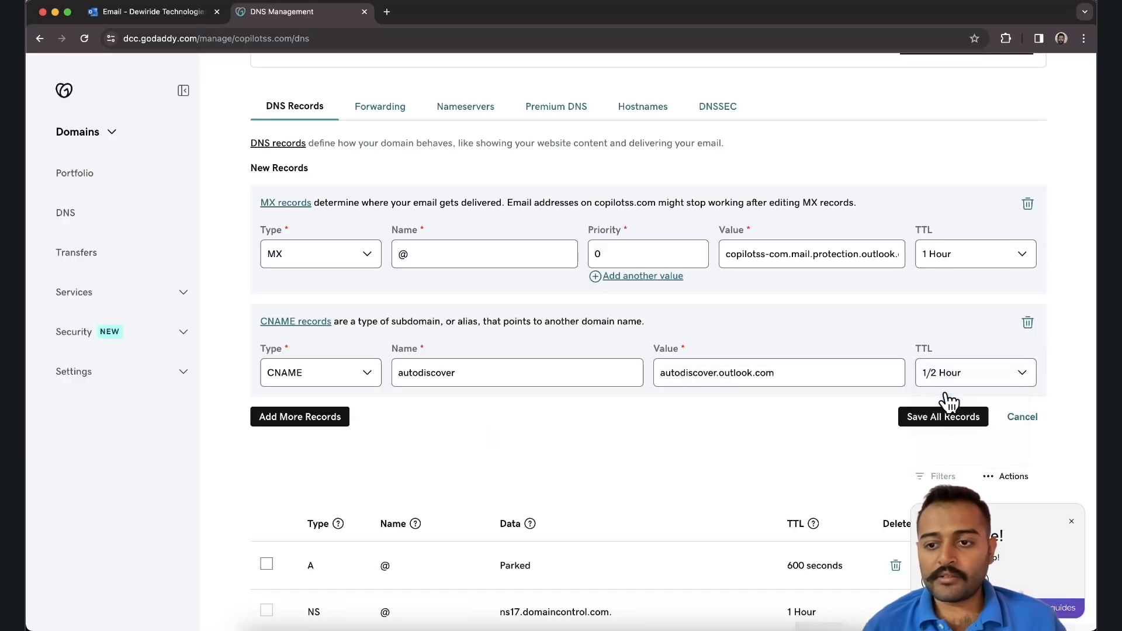
pyautogui.click(299, 417)
# - Draft a TXT record @ with value v=spf1 include:spf.protection.outlook.com -all and TTL 1 Hour
pyautogui.press('super+Tab')
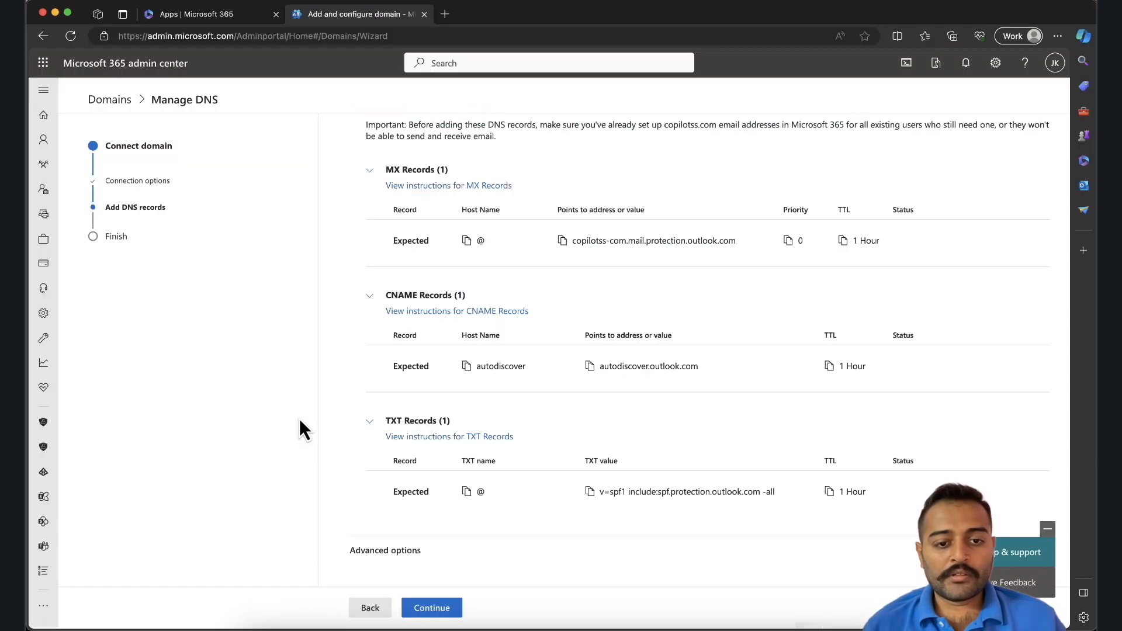
pyautogui.click(466, 492)
pyautogui.click(591, 493)
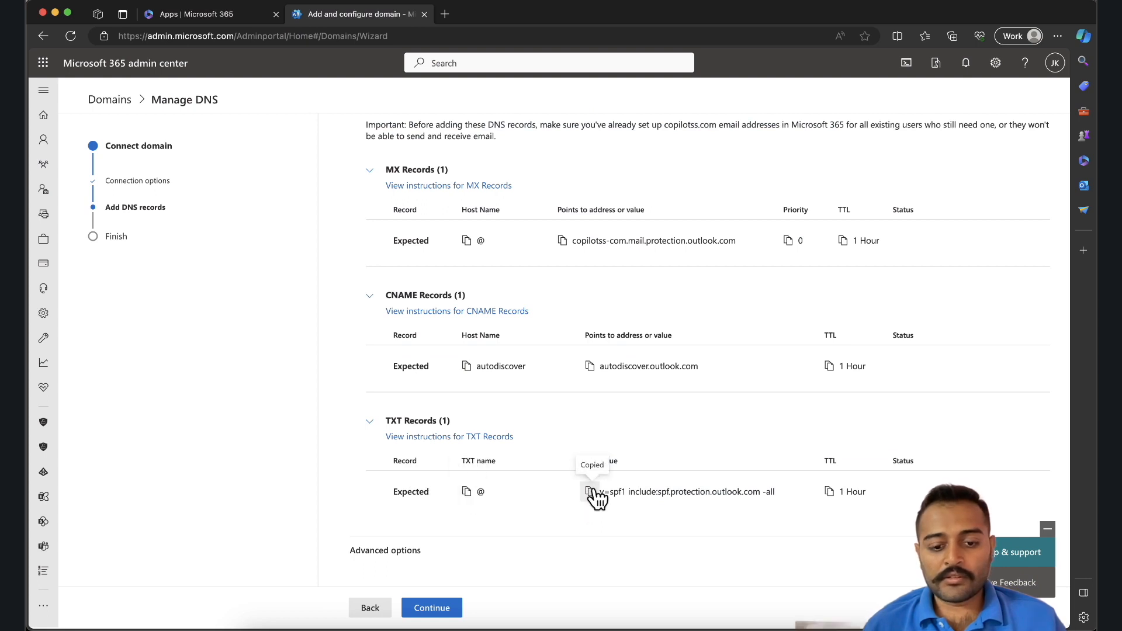
pyautogui.press('super+Tab')
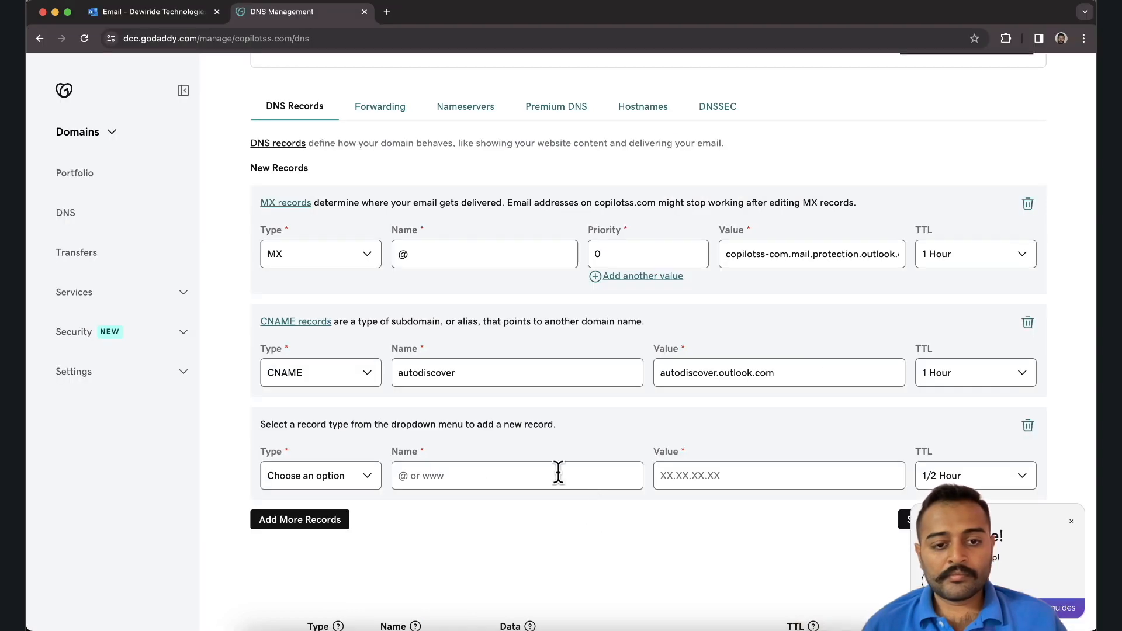
pyautogui.click(325, 485)
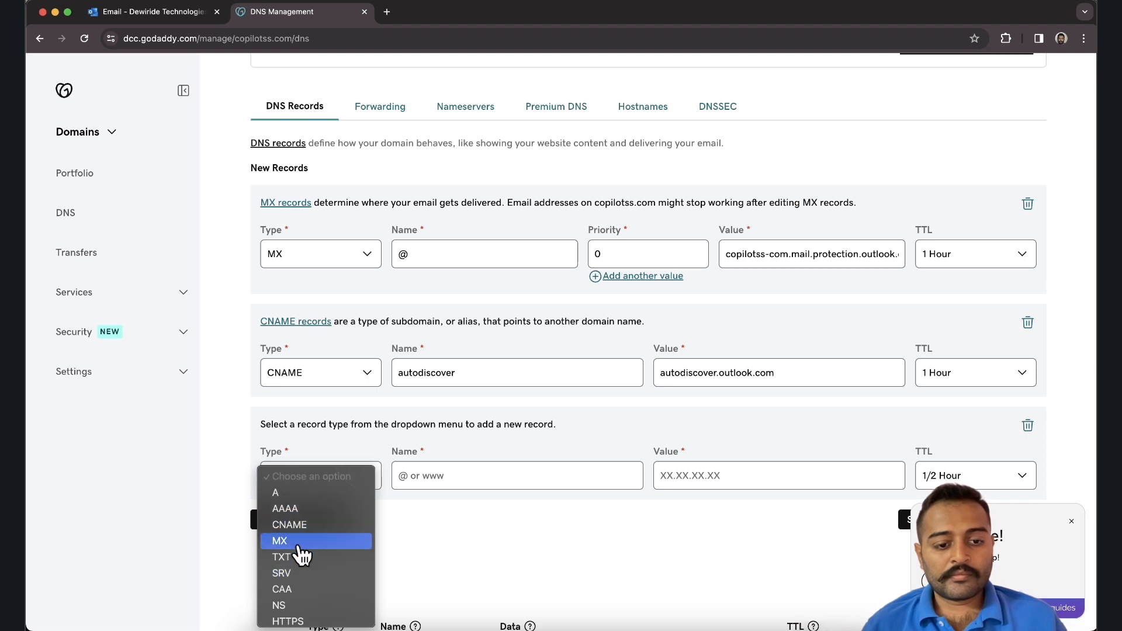
pyautogui.click(281, 556)
pyautogui.click(503, 473)
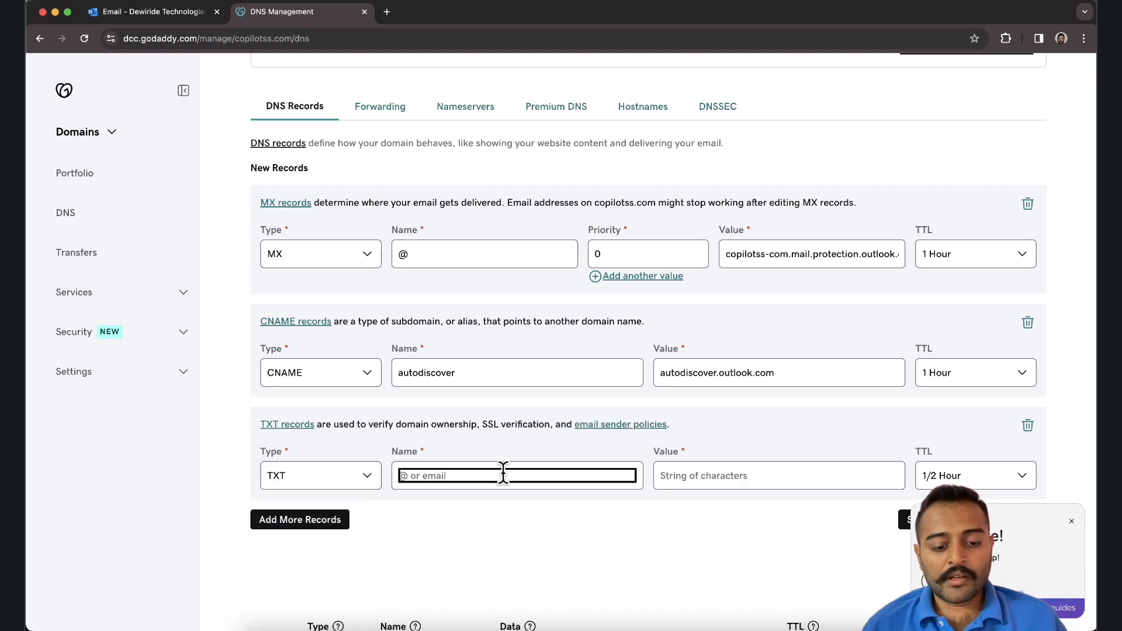
pyautogui.write('@')
pyautogui.press('Tab')
pyautogui.press('cmd+v')
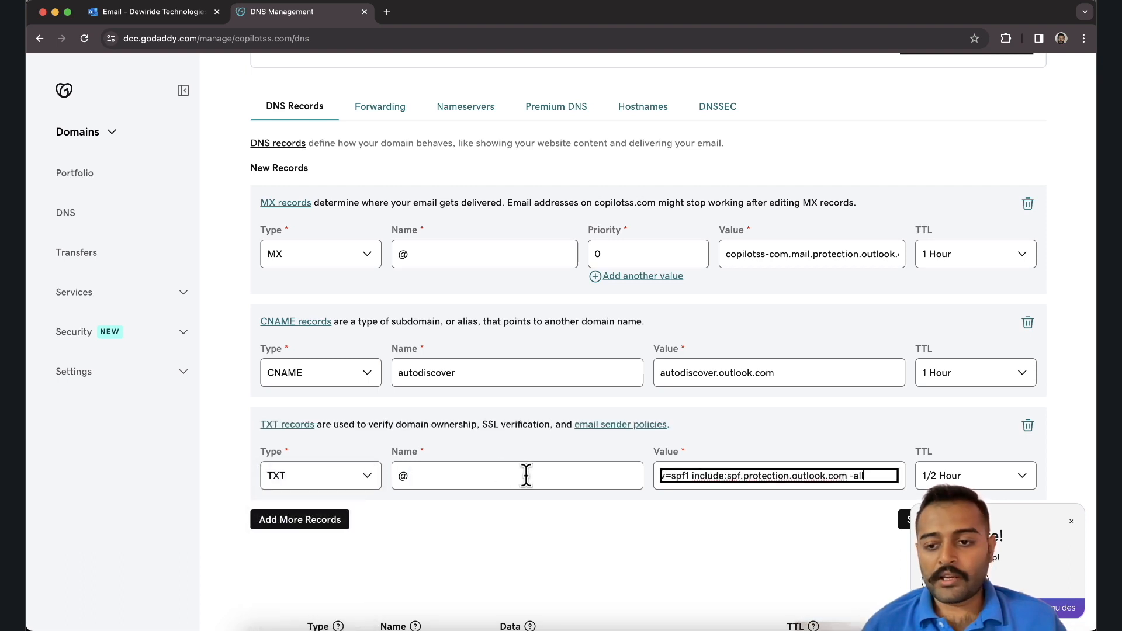
pyautogui.click(967, 476)
pyautogui.click(970, 493)
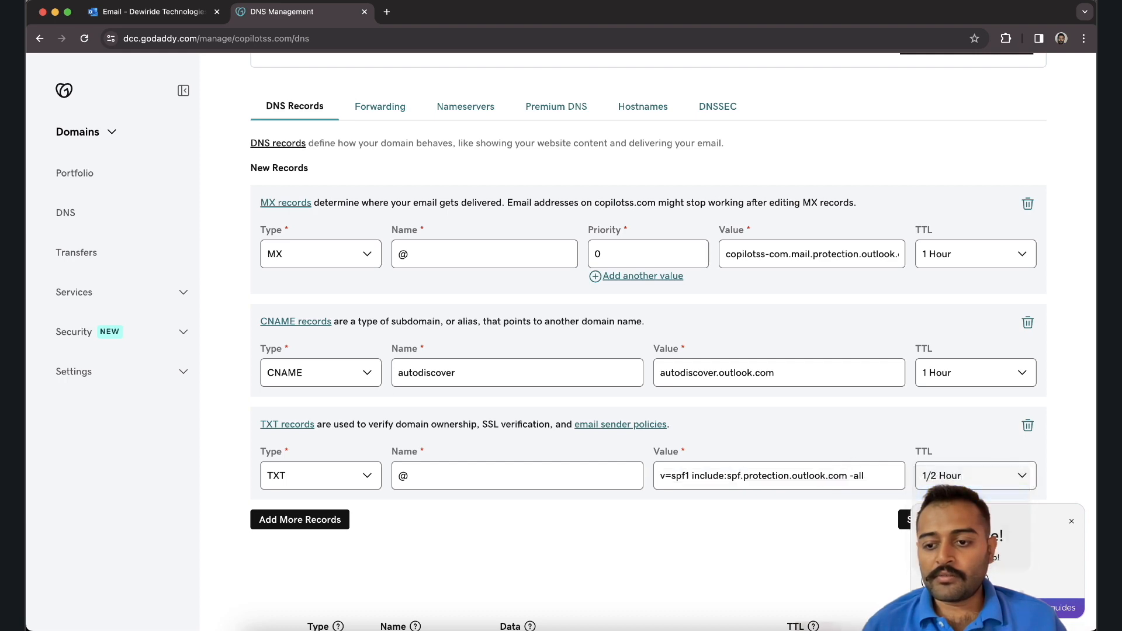
pyautogui.click(1071, 521)
pyautogui.scroll(-1, 700, 481)
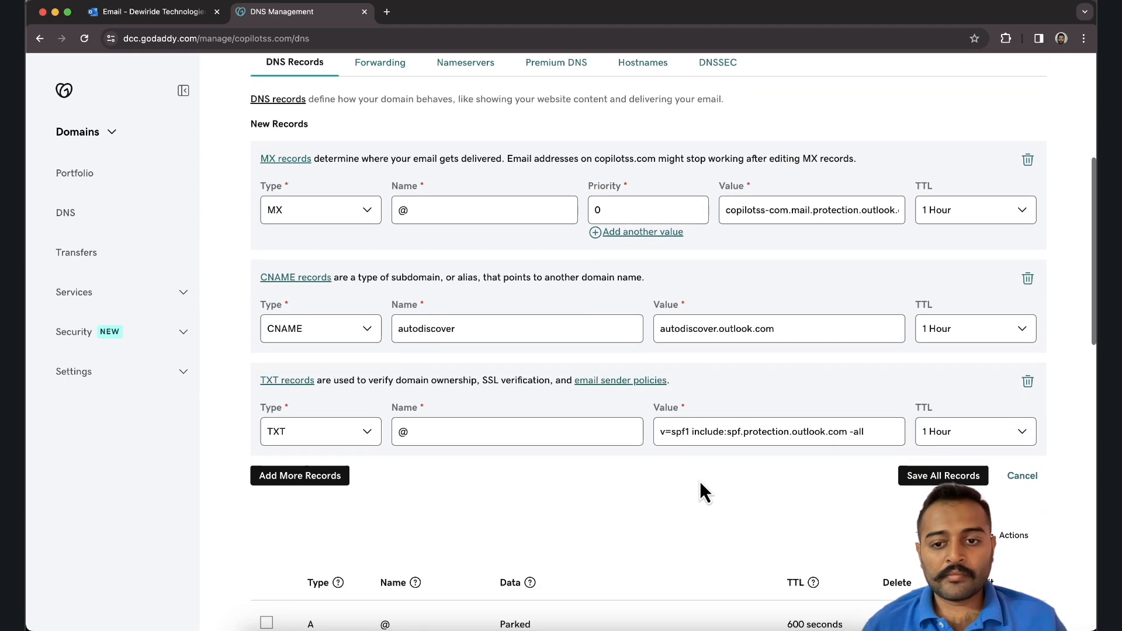
pyautogui.press('super+Tab')
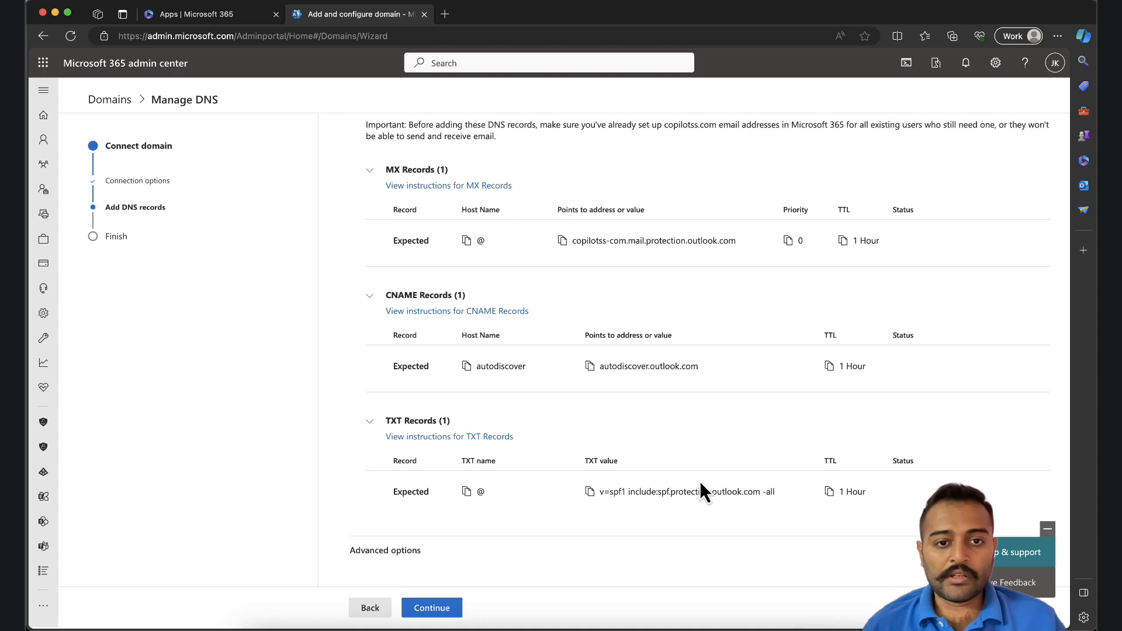
pyautogui.press('super+Tab')
# - Save all three records and confirm the MX, autodiscover CNAME and SPF TXT entries in GoDaddy's table
pyautogui.click(910, 485)
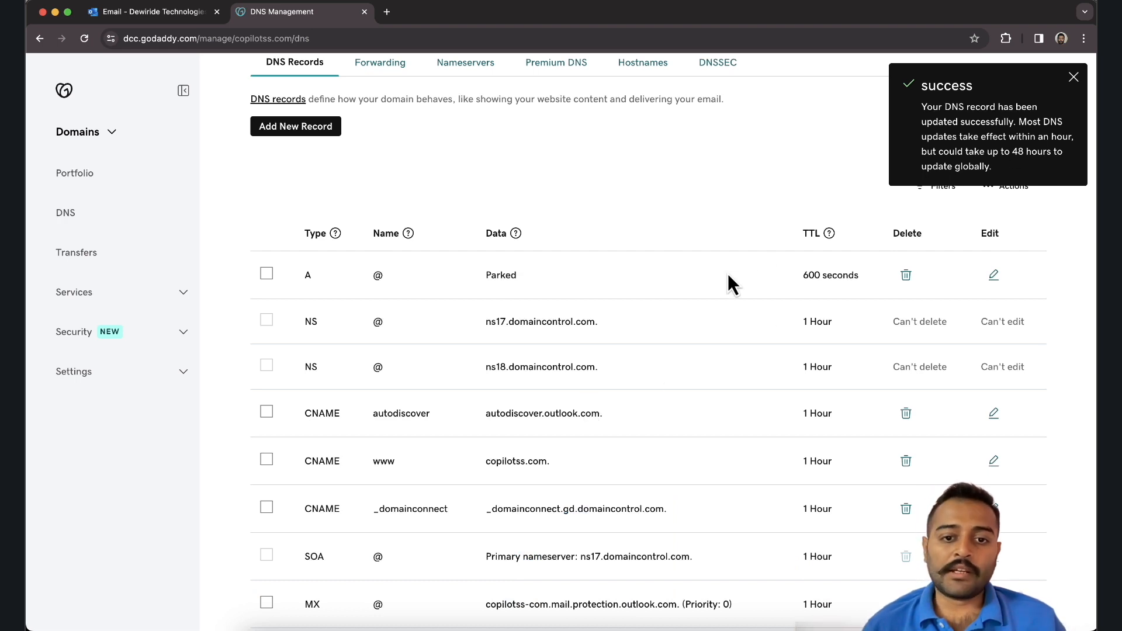
pyautogui.scroll(-3, 728, 273)
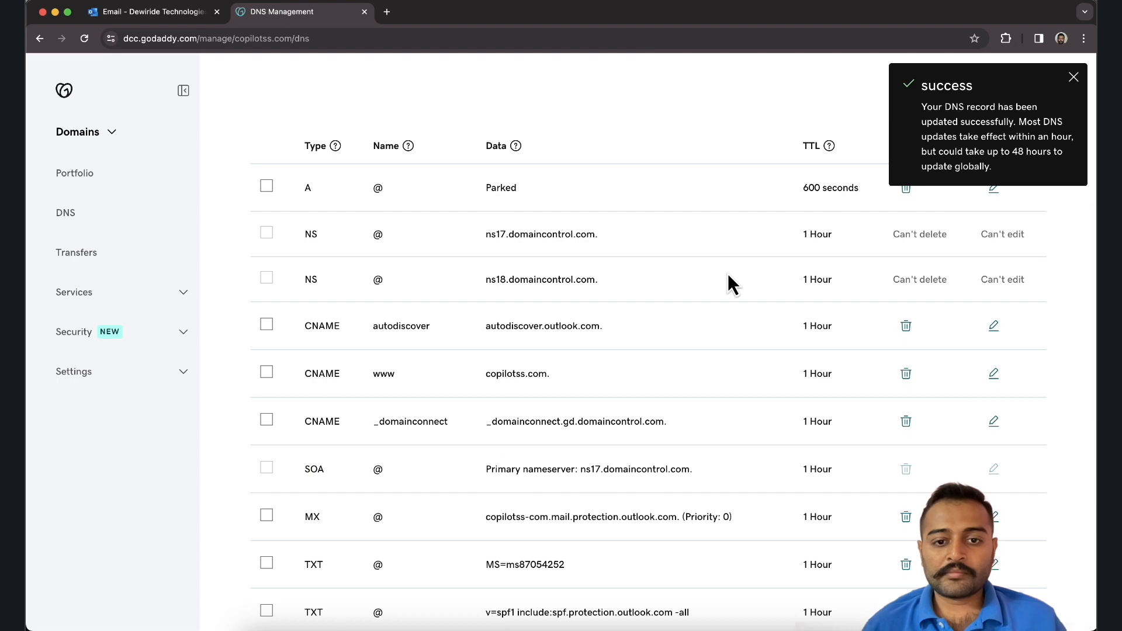
pyautogui.scroll(-3, 728, 273)
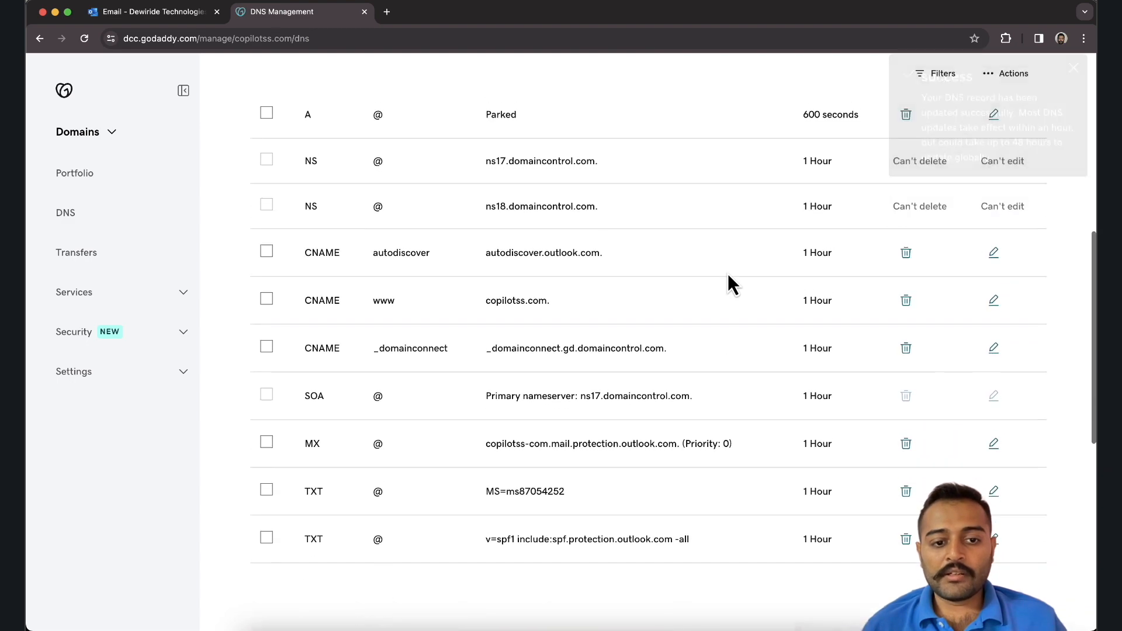
pyautogui.press('super+Tab')
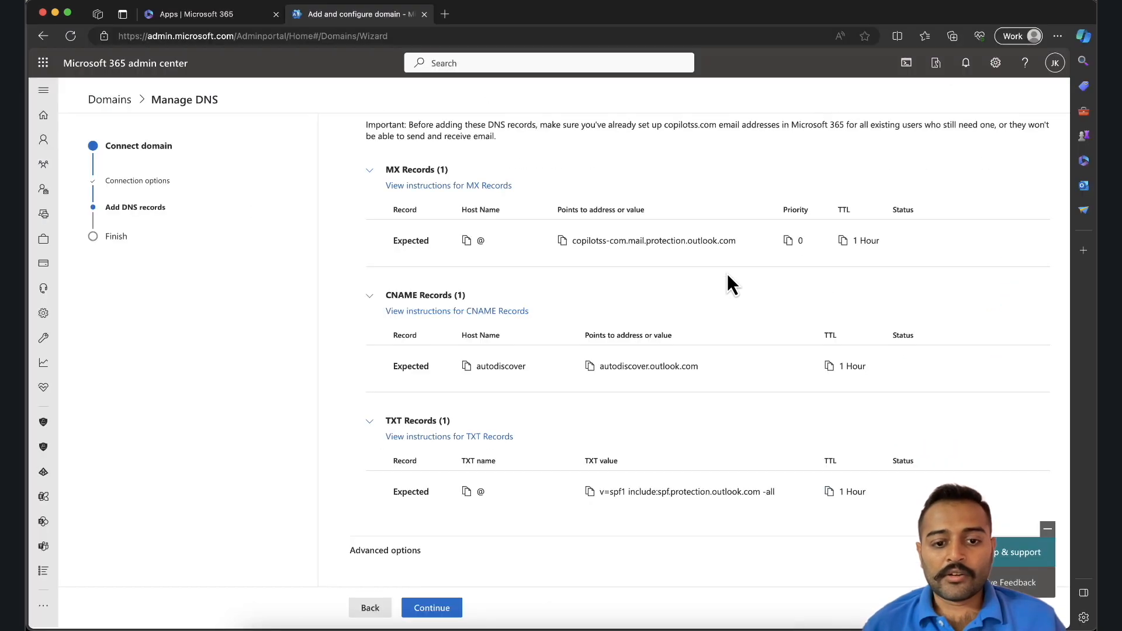
# - Verify copilotss.com's DNS records until 'Domain setup is complete' appears, then choose Done
pyautogui.click(438, 613)
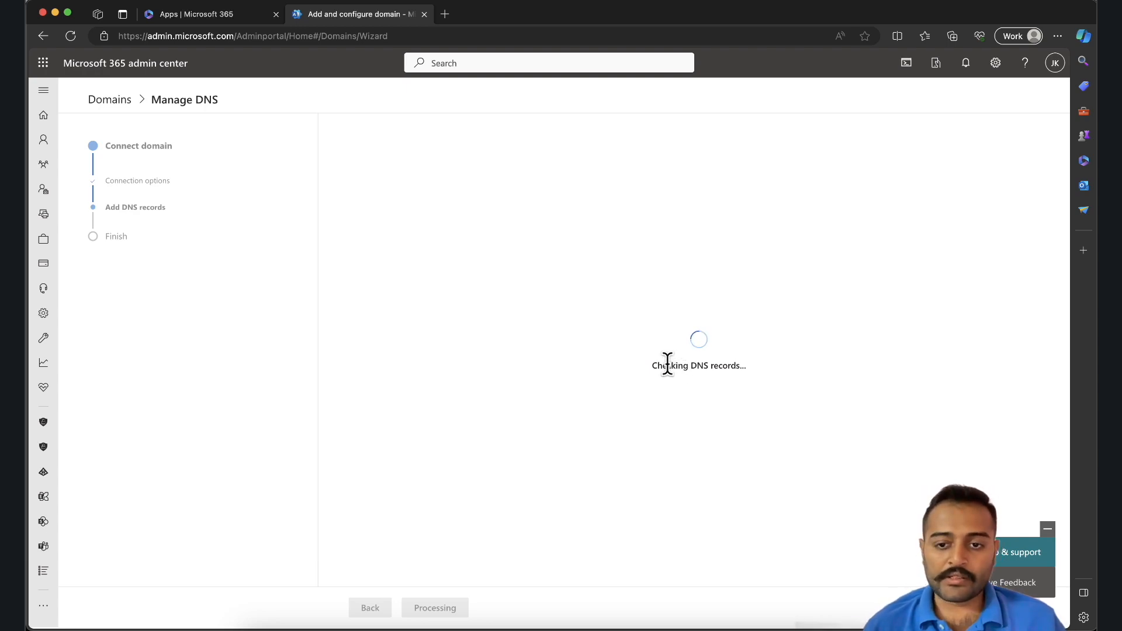
pyautogui.scroll(-7, 668, 363)
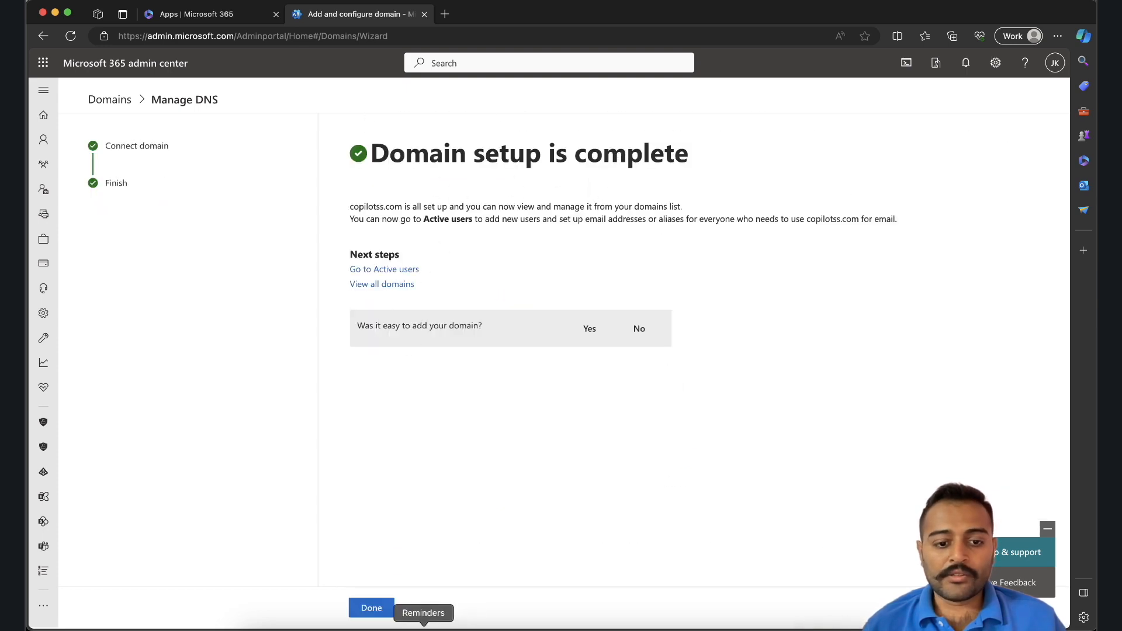
pyautogui.click(376, 612)
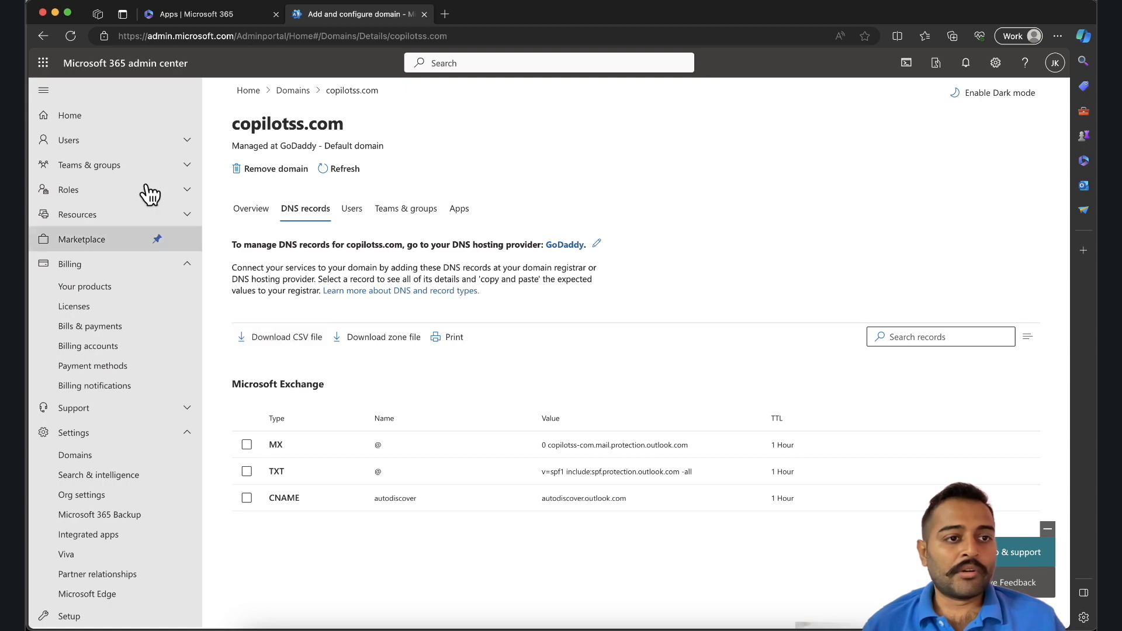
# - Try the Outlook sign-in with the admin account, then review and refresh the Active users list
pyautogui.click(227, 18)
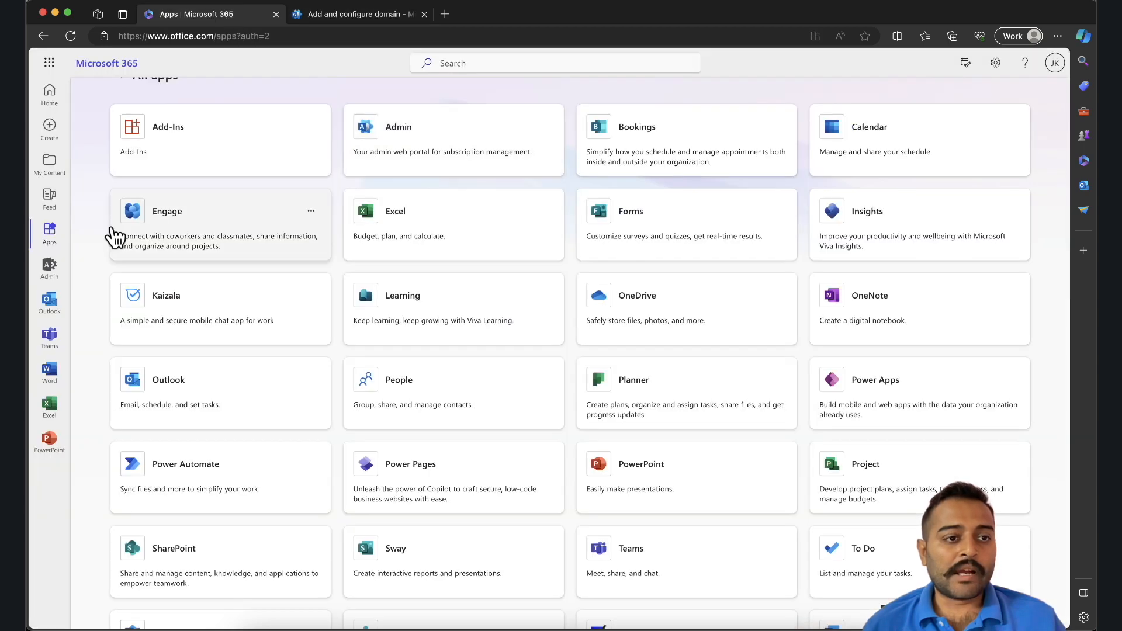
pyautogui.click(175, 387)
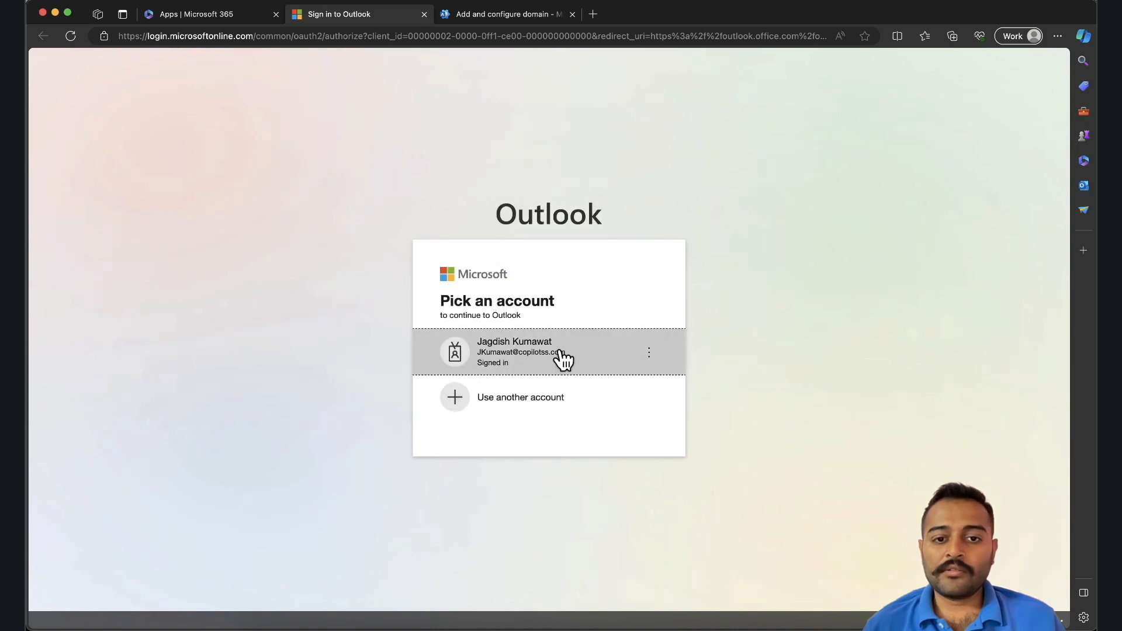
pyautogui.click(561, 355)
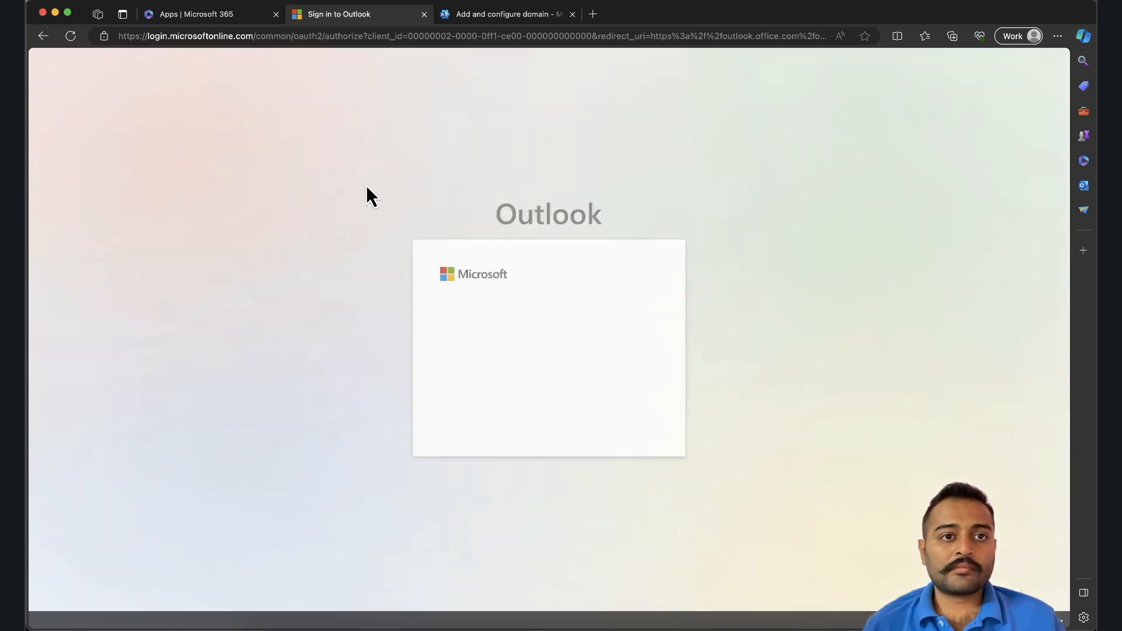
pyautogui.click(424, 15)
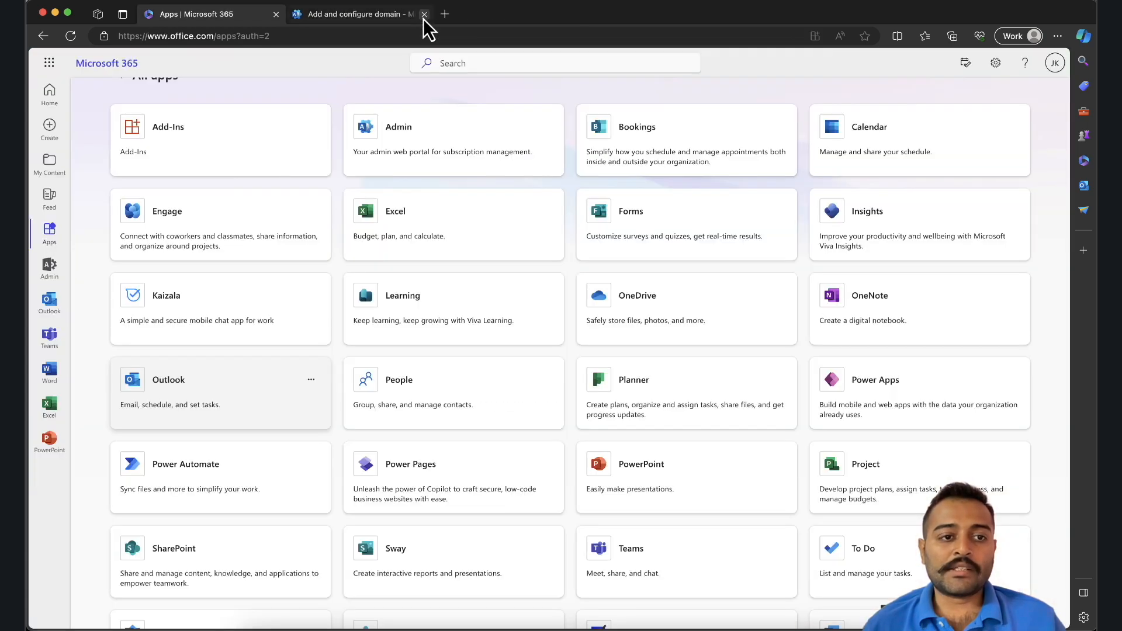
pyautogui.click(314, 16)
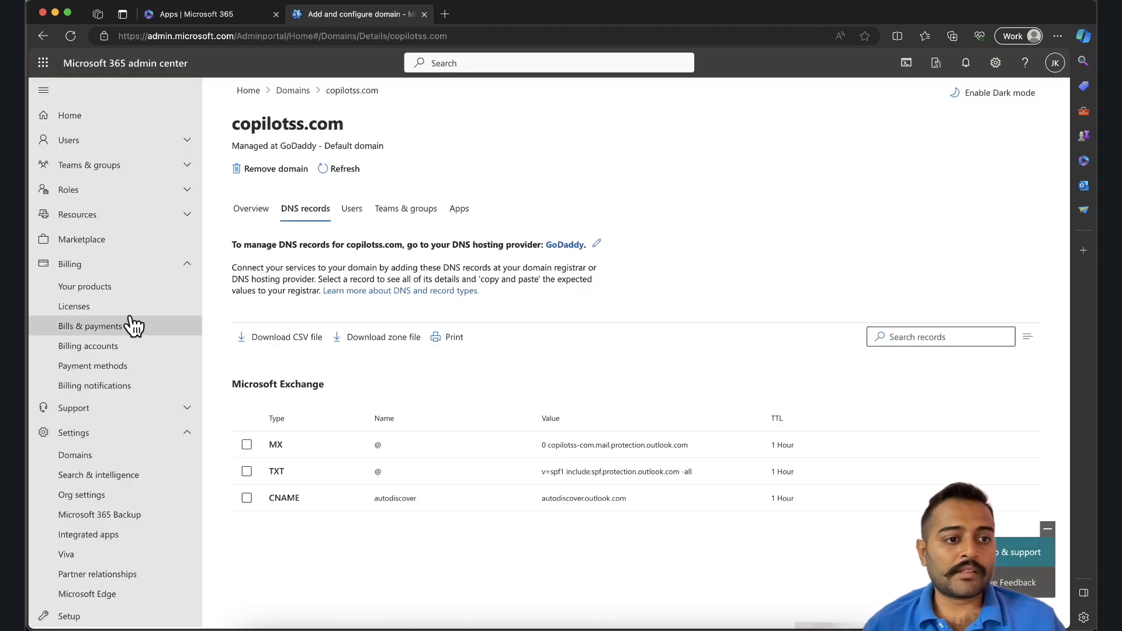
pyautogui.click(134, 150)
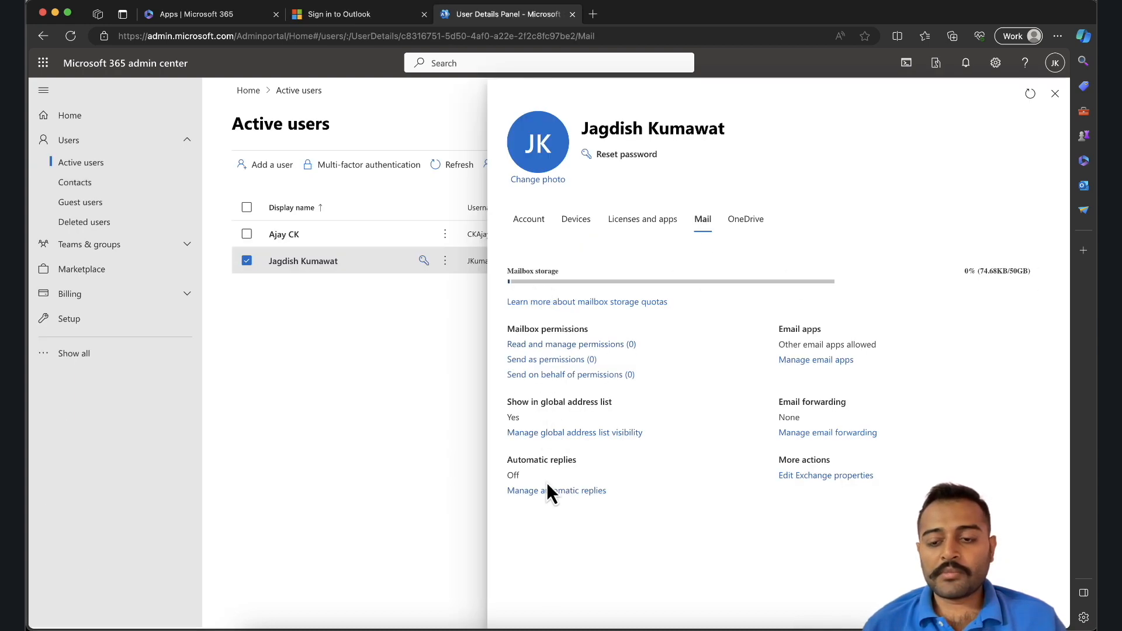
pyautogui.click(1055, 95)
pyautogui.click(459, 166)
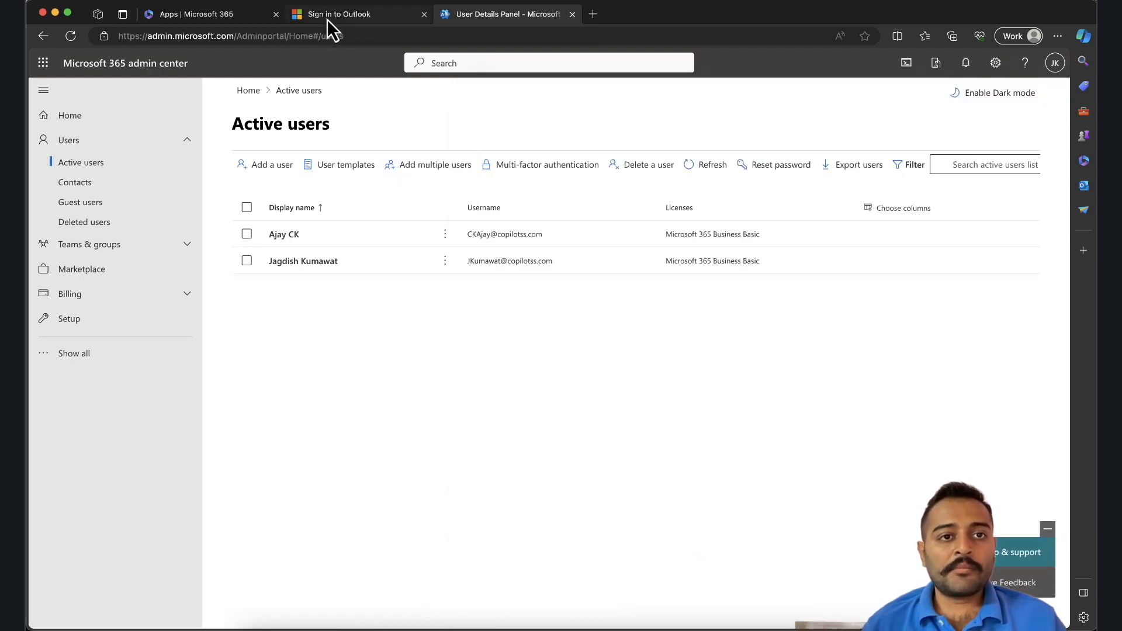
# - Close the Outlook sign-in and Apps tabs and open Microsoft 365 home in a new tab
pyautogui.click(381, 16)
pyautogui.click(424, 14)
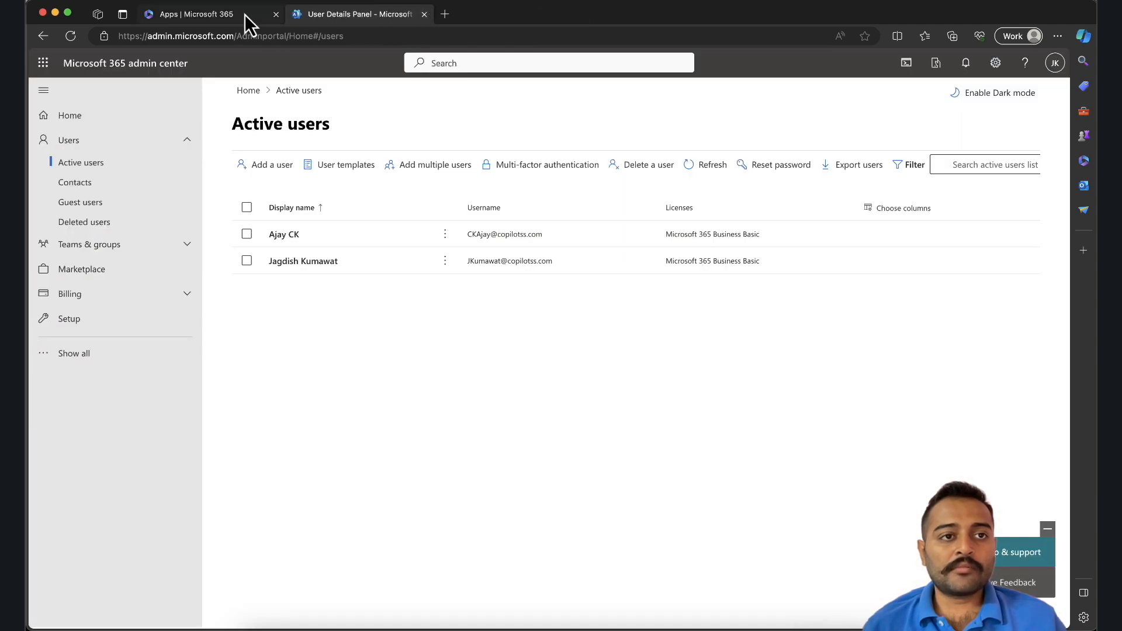
pyautogui.click(244, 16)
pyautogui.click(276, 14)
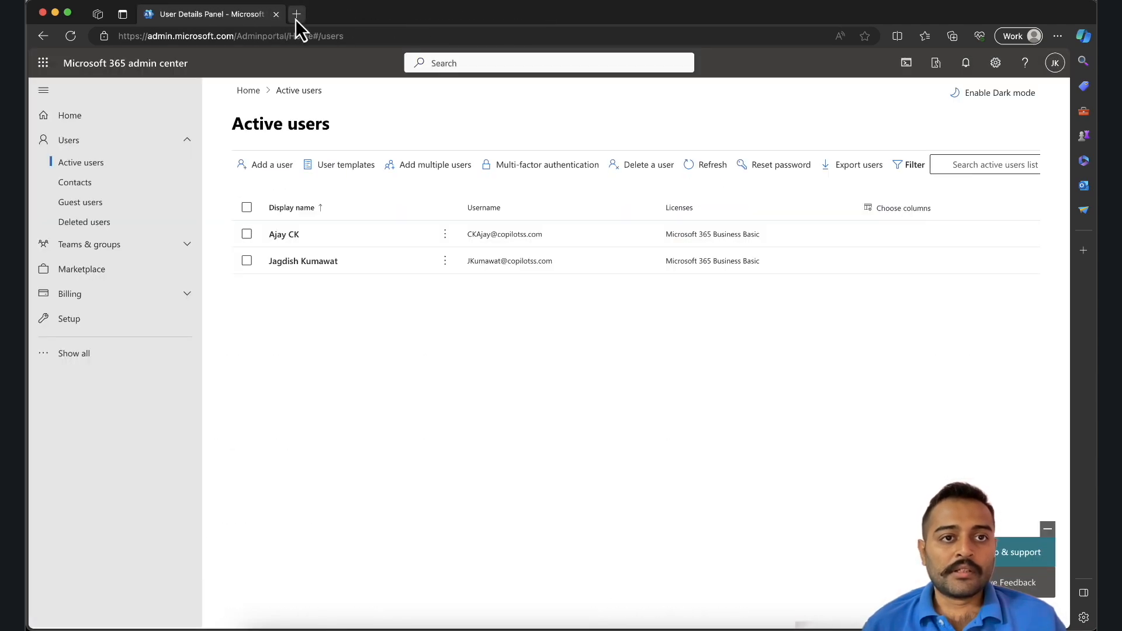
pyautogui.click(296, 15)
pyautogui.click(341, 215)
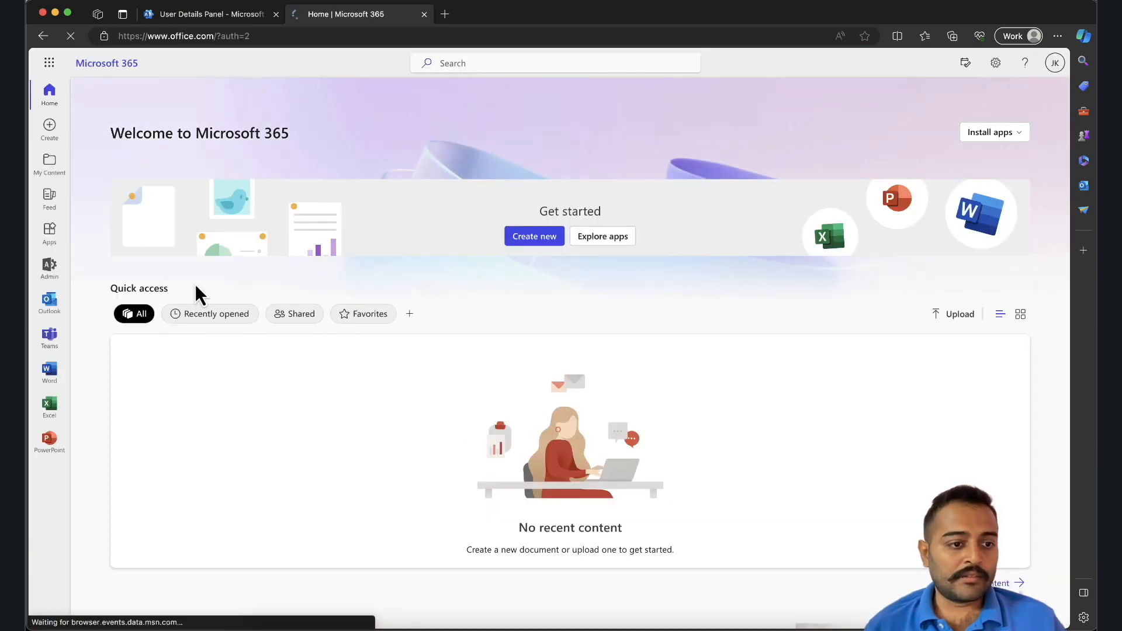
pyautogui.click(51, 305)
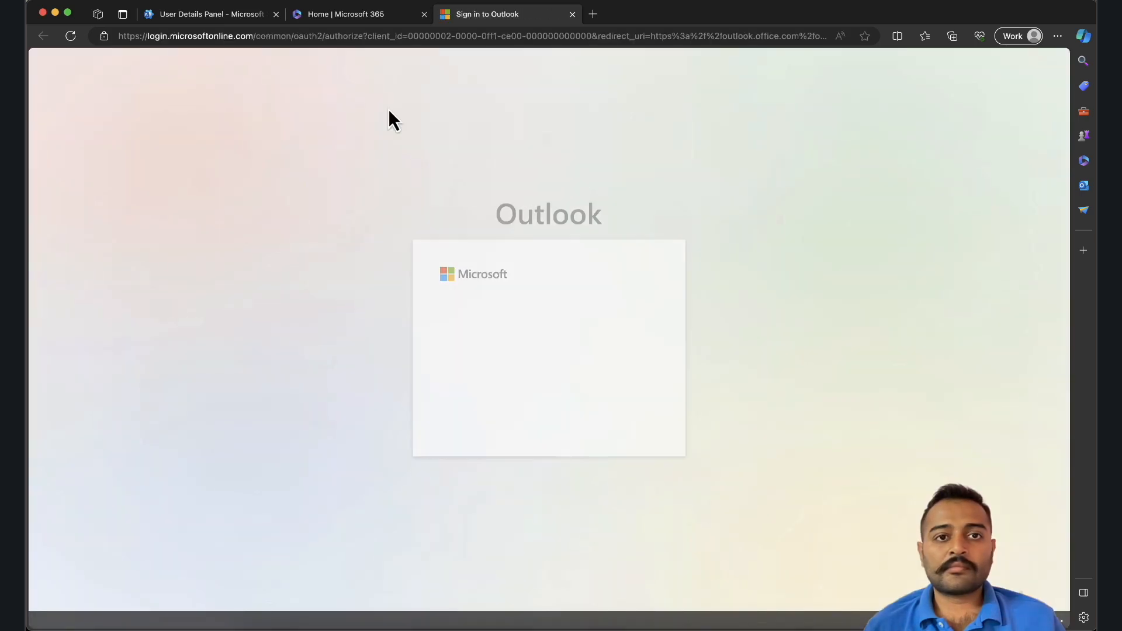
pyautogui.click(468, 351)
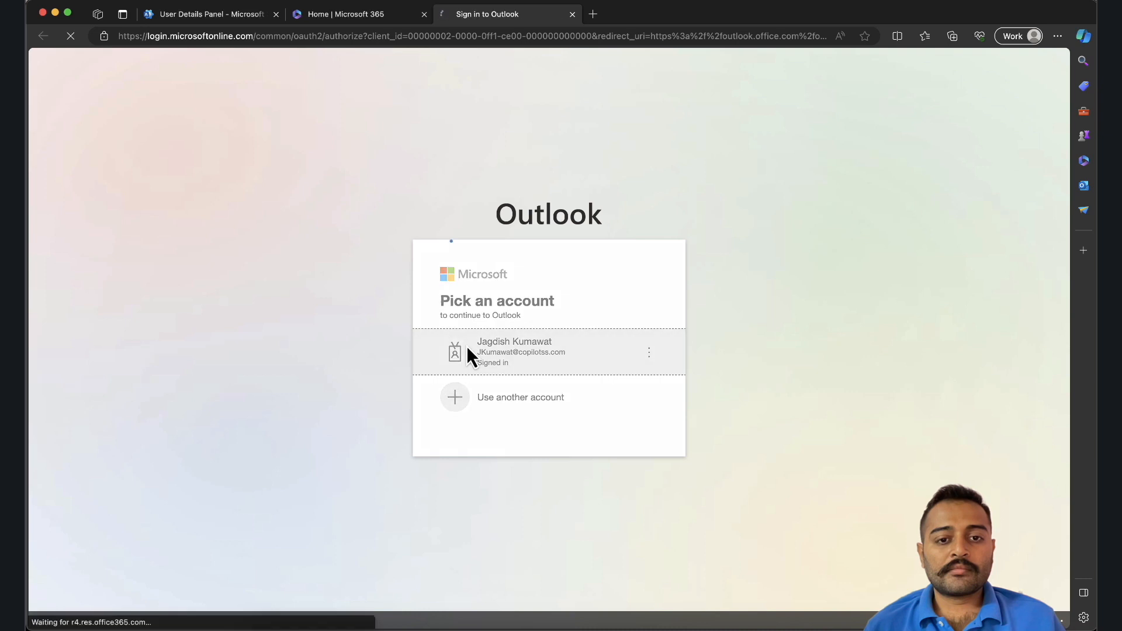
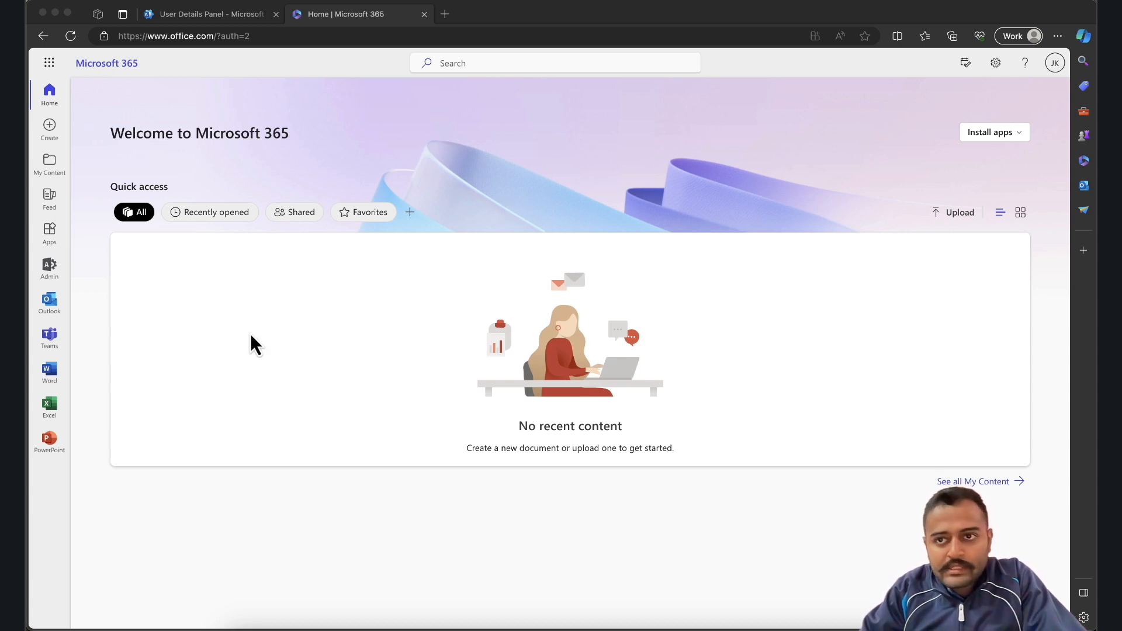
# - Launch Outlook mail from the Microsoft 365 home app rail
pyautogui.click(54, 298)
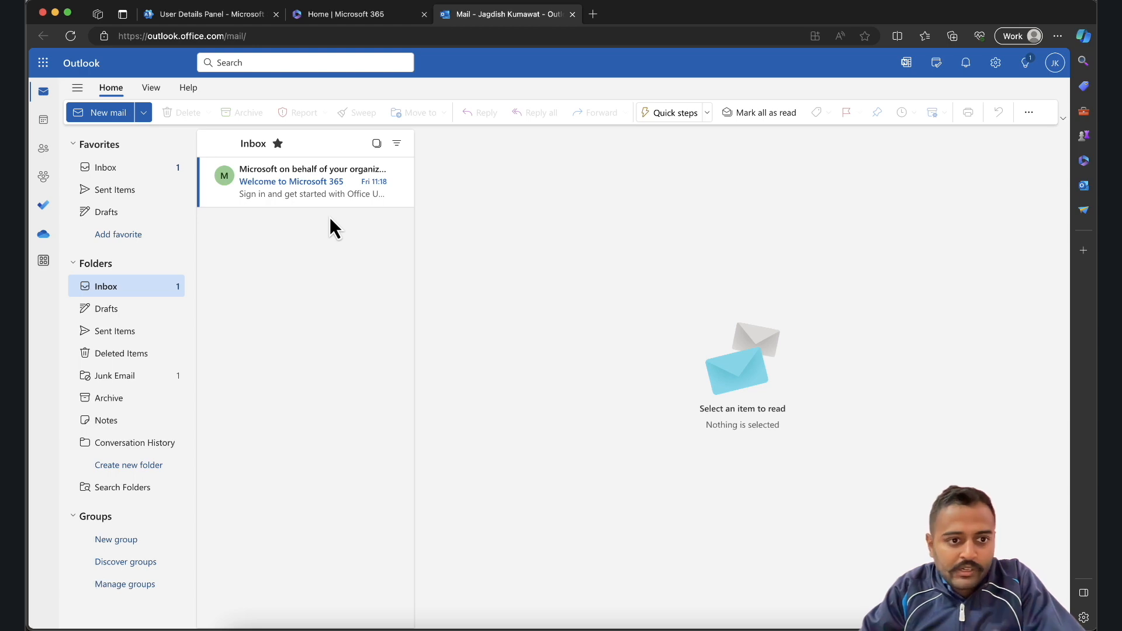
# - Check the Junk Email message, then read the Welcome to Microsoft 365 message in the Inbox
pyautogui.click(143, 381)
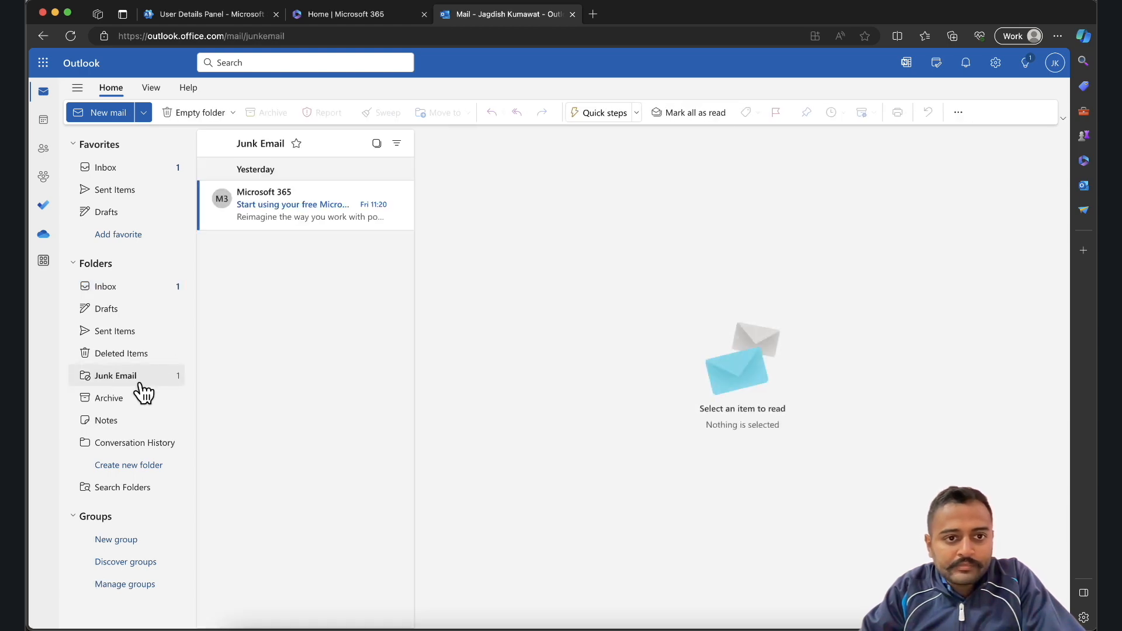
pyautogui.click(332, 203)
pyautogui.click(181, 171)
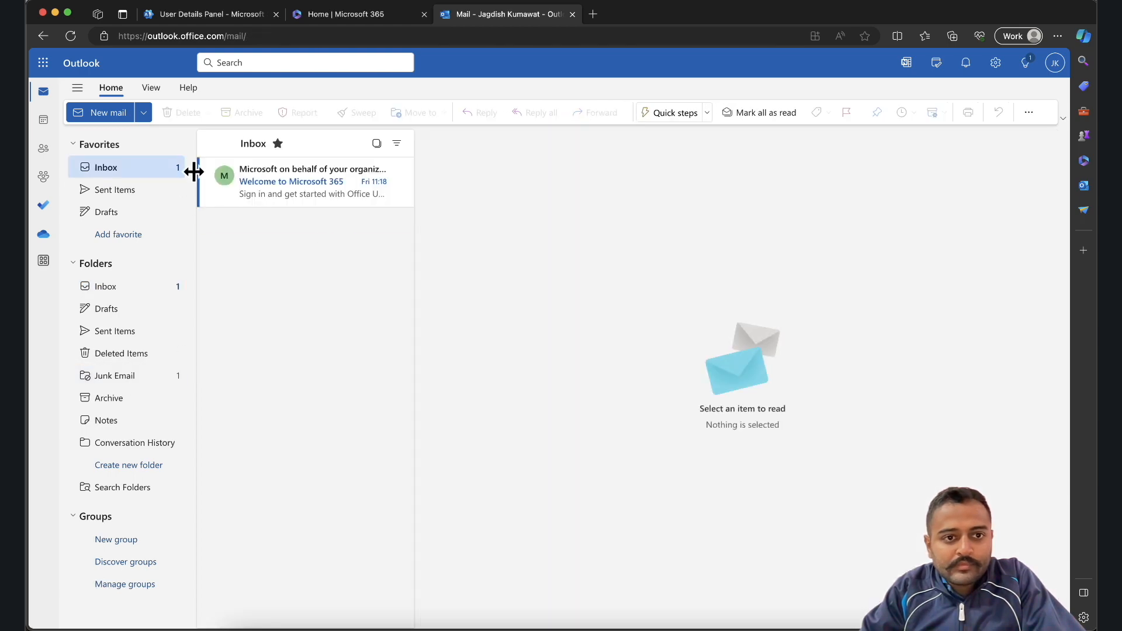
pyautogui.click(321, 183)
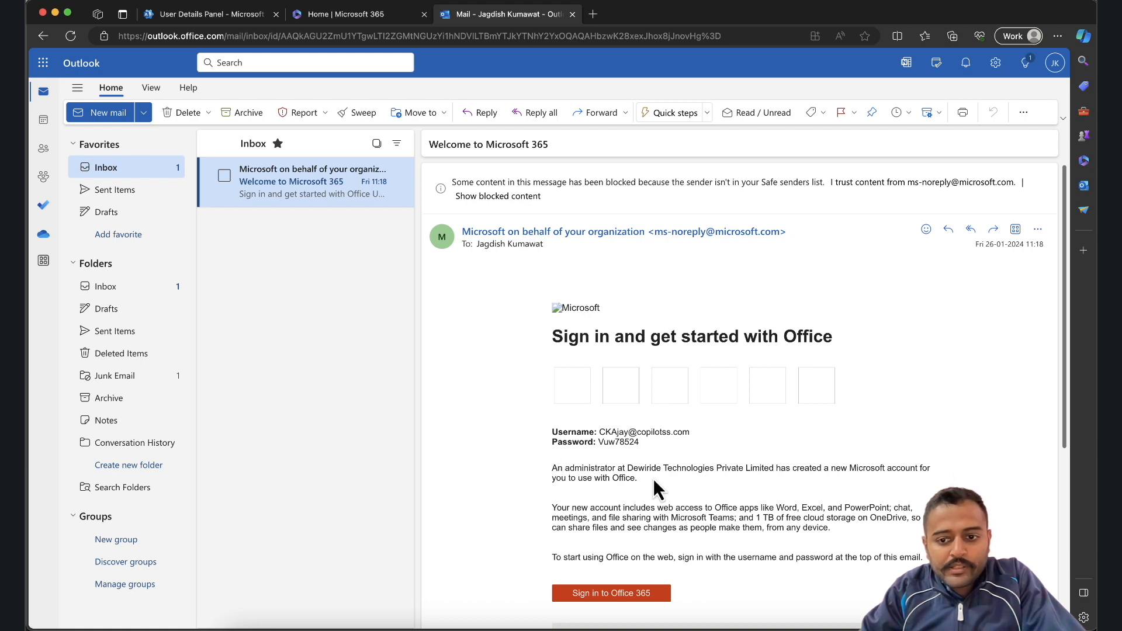
pyautogui.scroll(-5, 642, 480)
pyautogui.scroll(5, 642, 481)
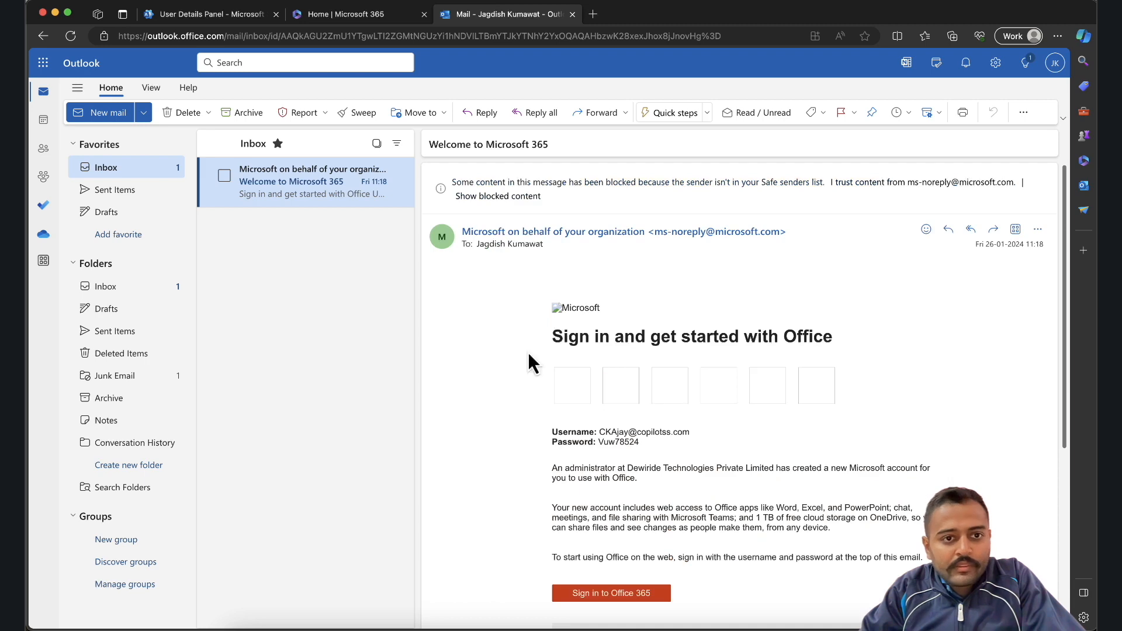
# - Open the 'Start using your free Microsoft 365 trial' message in Junk Email
pyautogui.click(132, 289)
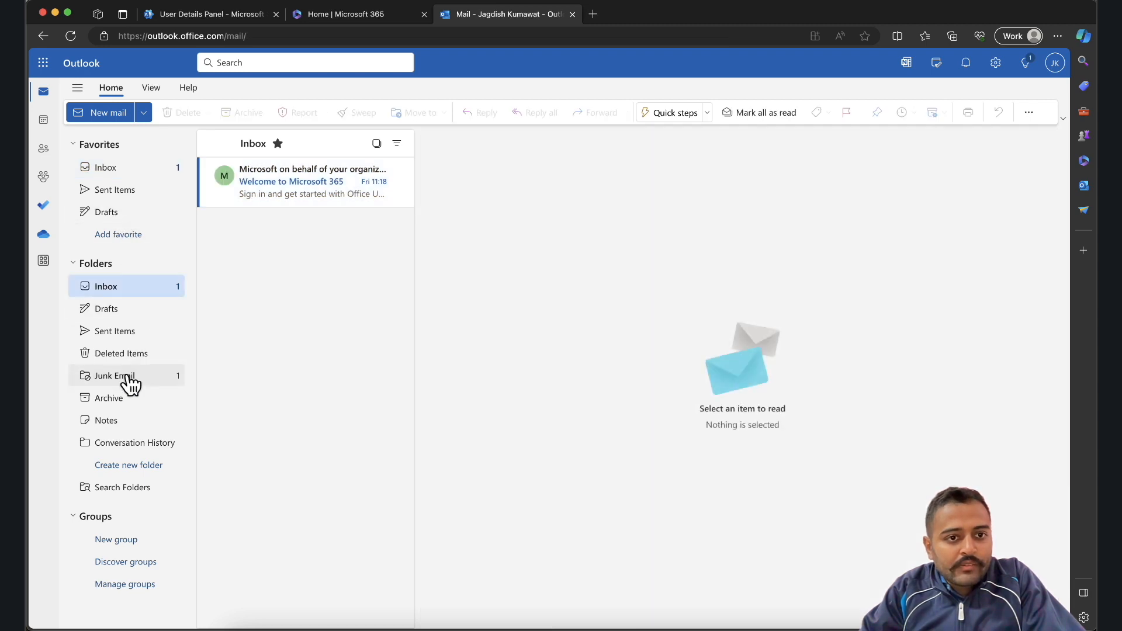
pyautogui.click(129, 379)
pyautogui.click(300, 206)
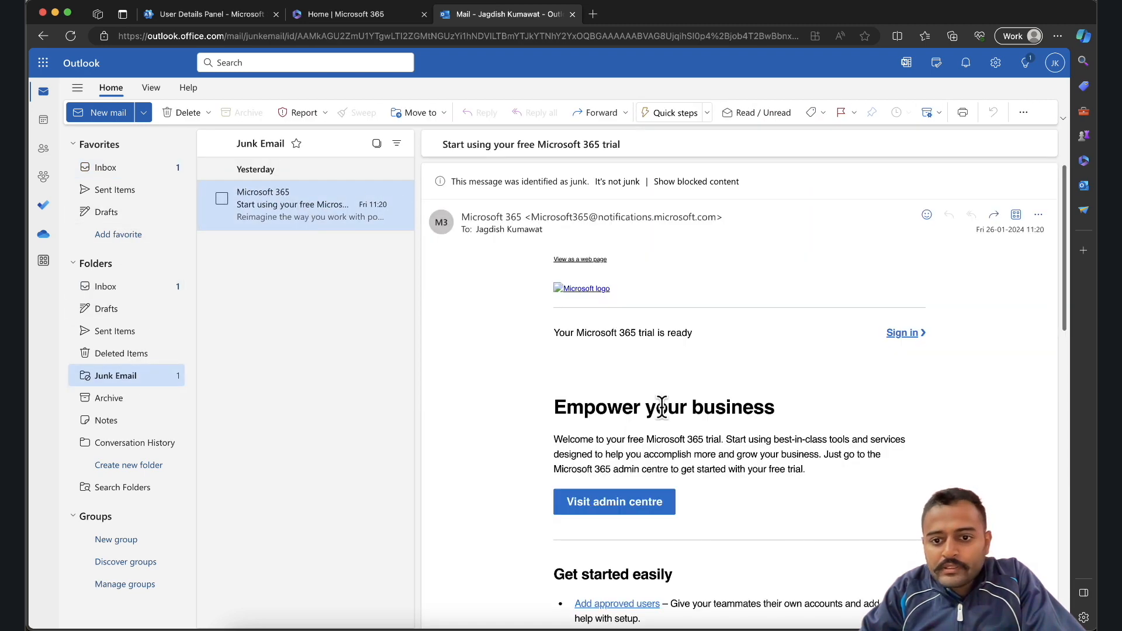
pyautogui.scroll(-7, 662, 407)
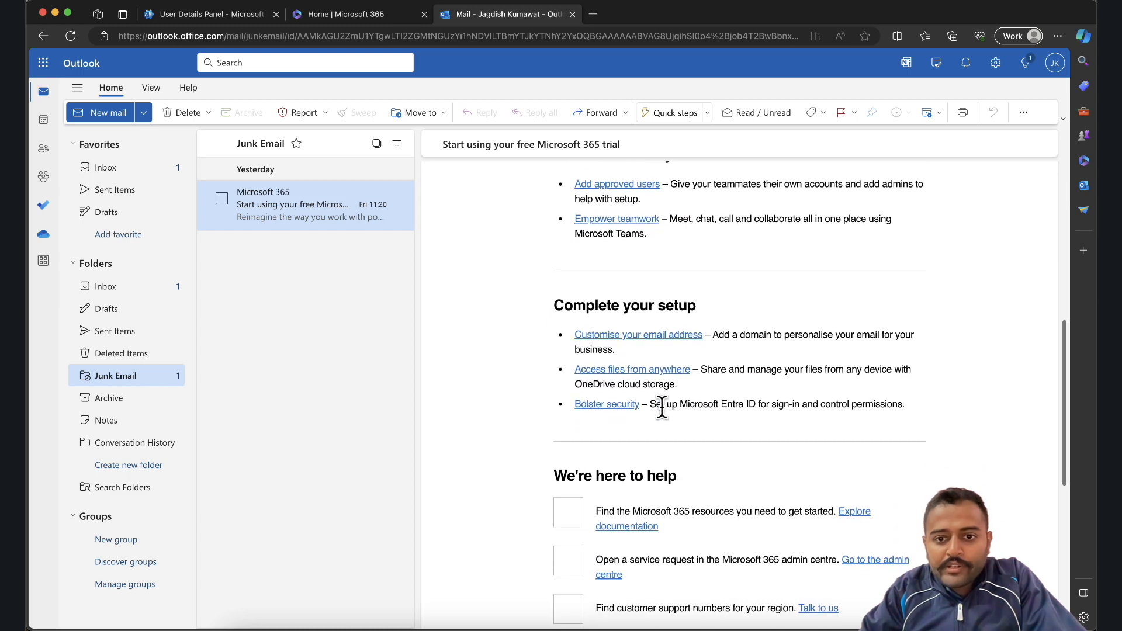
pyautogui.scroll(-5, 662, 408)
pyautogui.scroll(15, 662, 407)
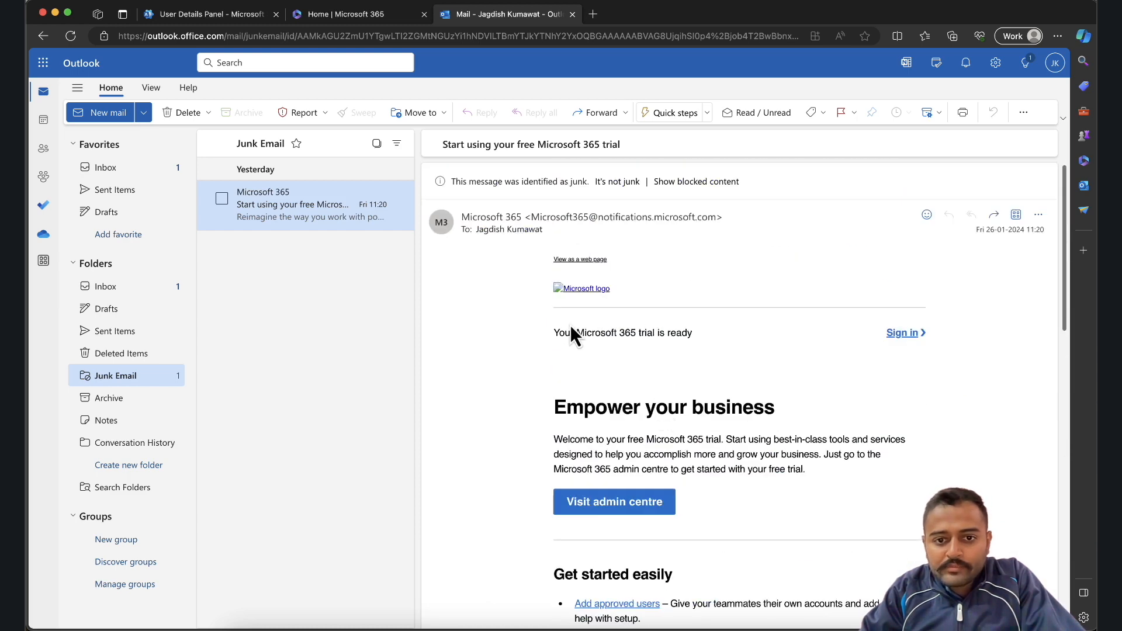
# - Report the trial message as not junk, read it in the Inbox, then return to Active users
pyautogui.click(636, 184)
pyautogui.click(555, 384)
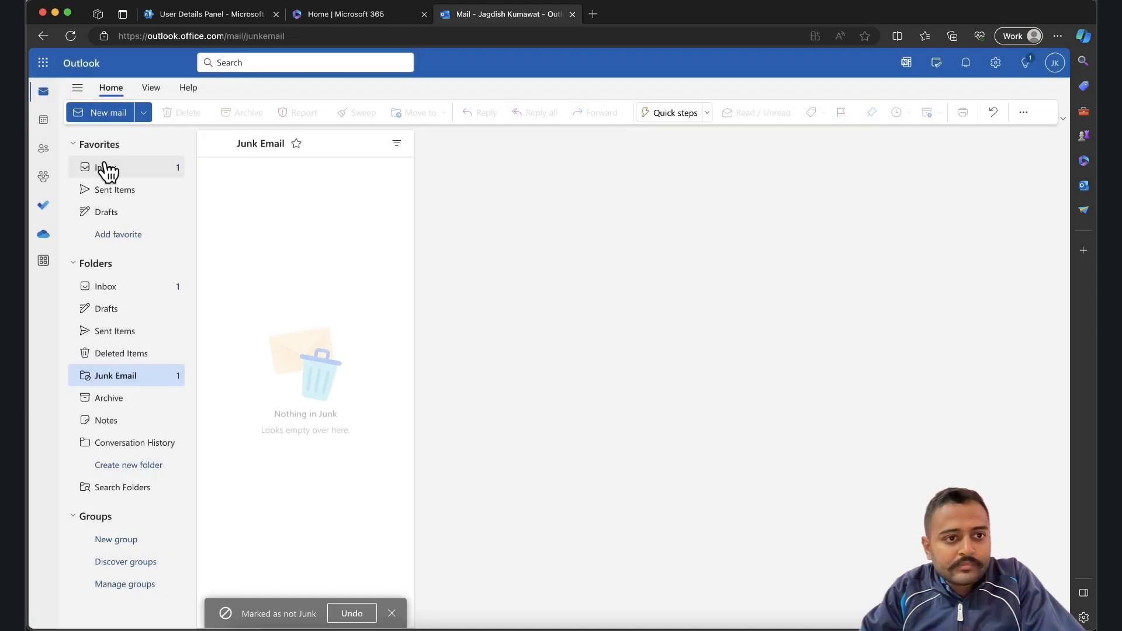
pyautogui.click(121, 170)
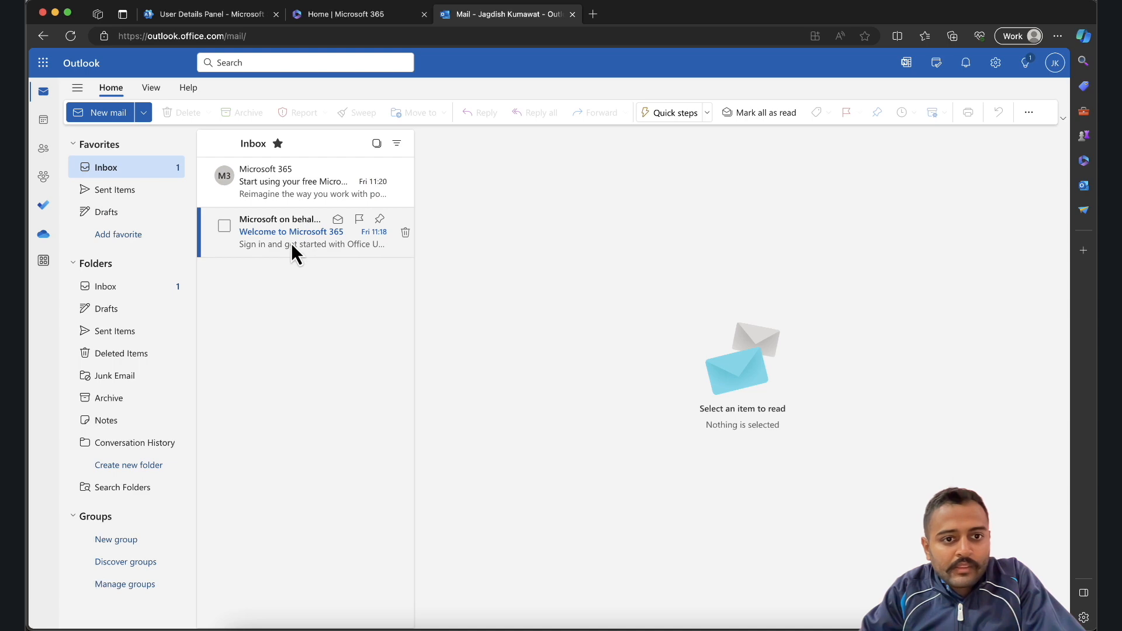
pyautogui.click(290, 183)
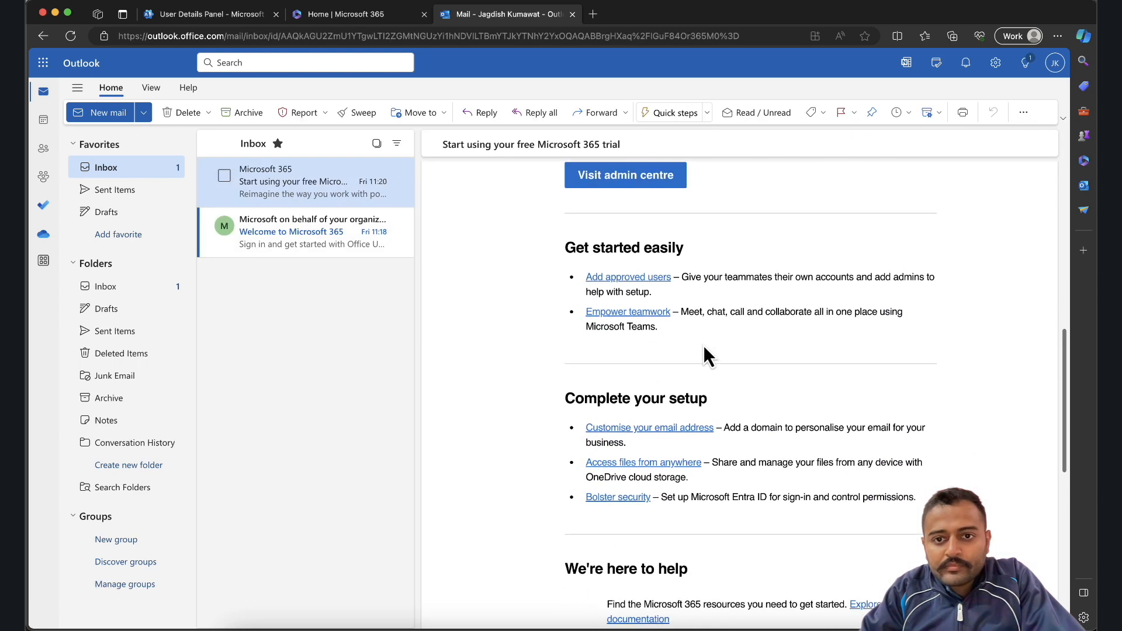
pyautogui.click(381, 17)
pyautogui.click(201, 16)
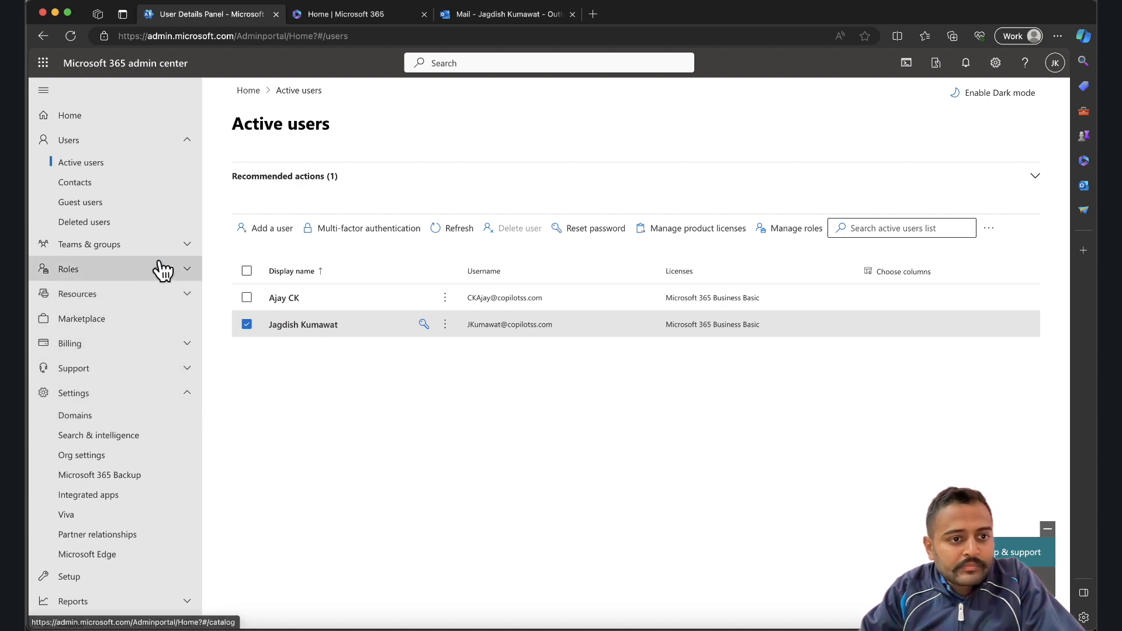
# - Expand Teams & groups and Billing, check Bills & payments, and view Business Basic licenses (2/25 assigned)
pyautogui.click(180, 244)
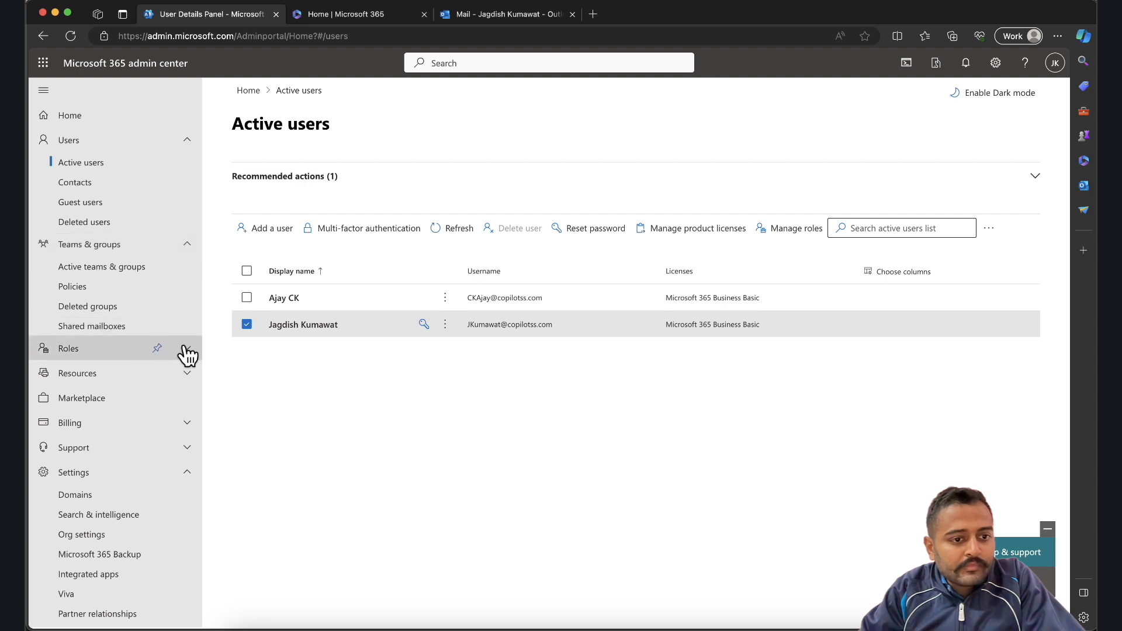
pyautogui.click(185, 424)
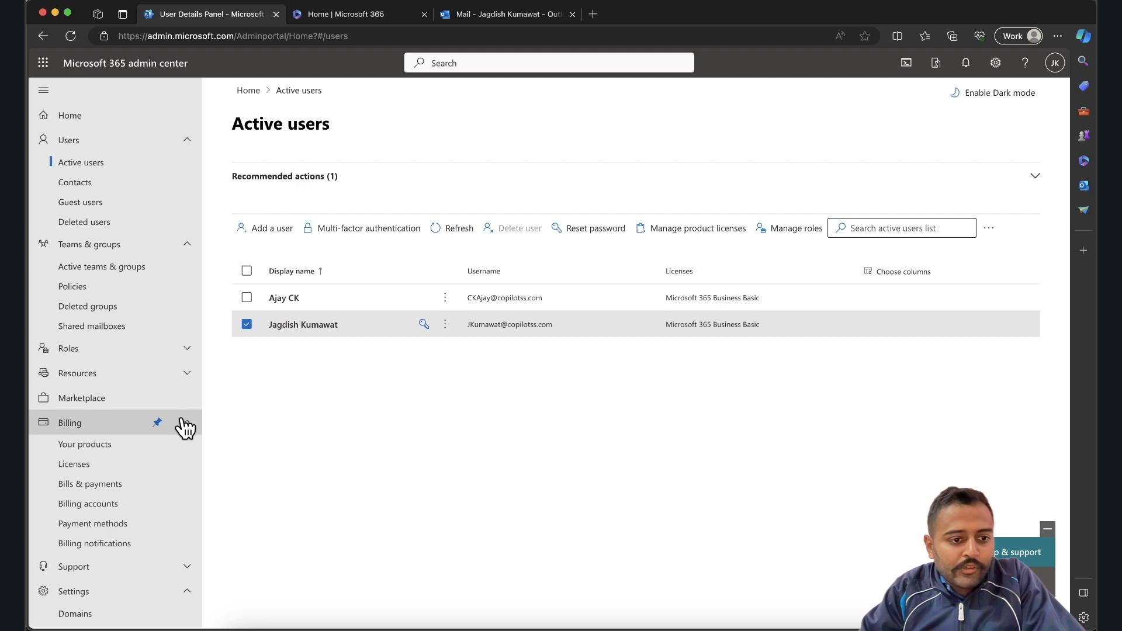
pyautogui.click(118, 466)
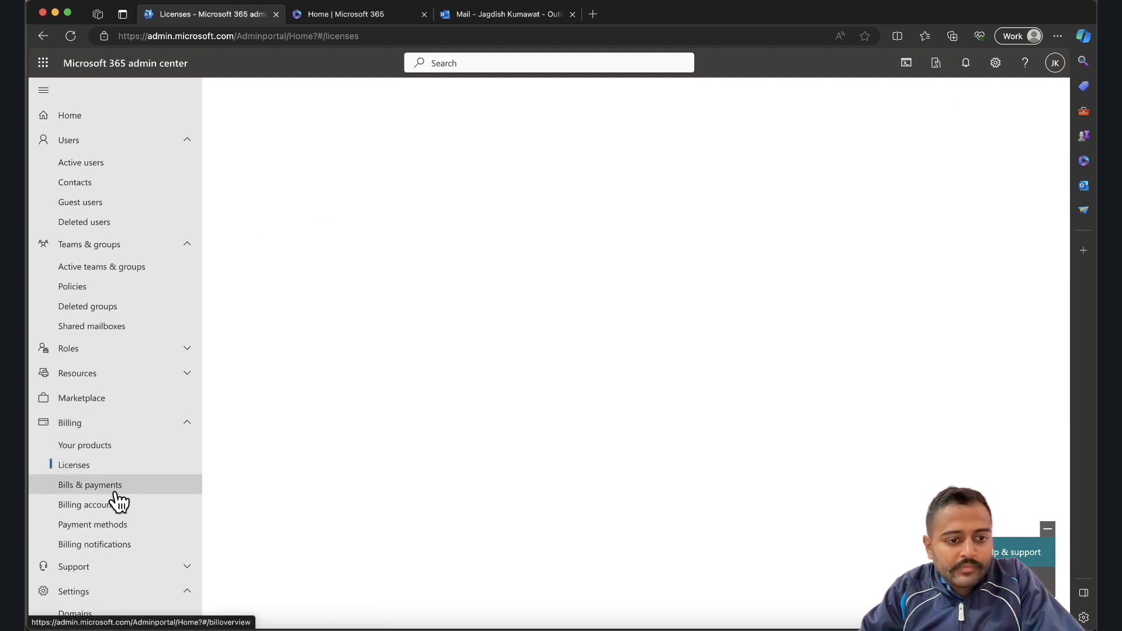
pyautogui.click(116, 494)
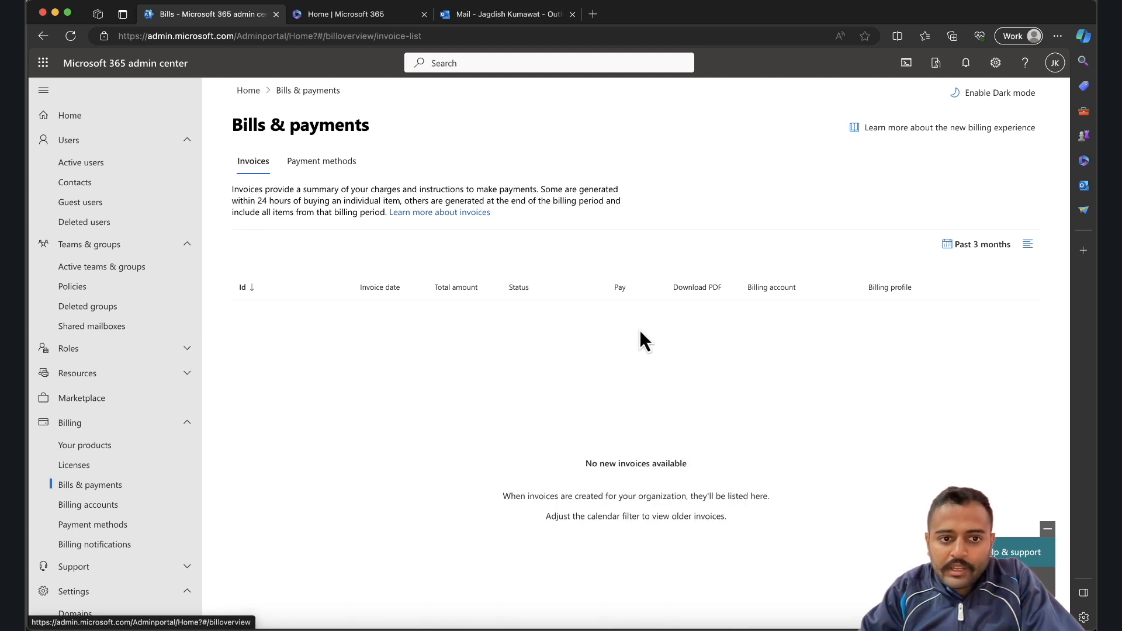
pyautogui.click(69, 465)
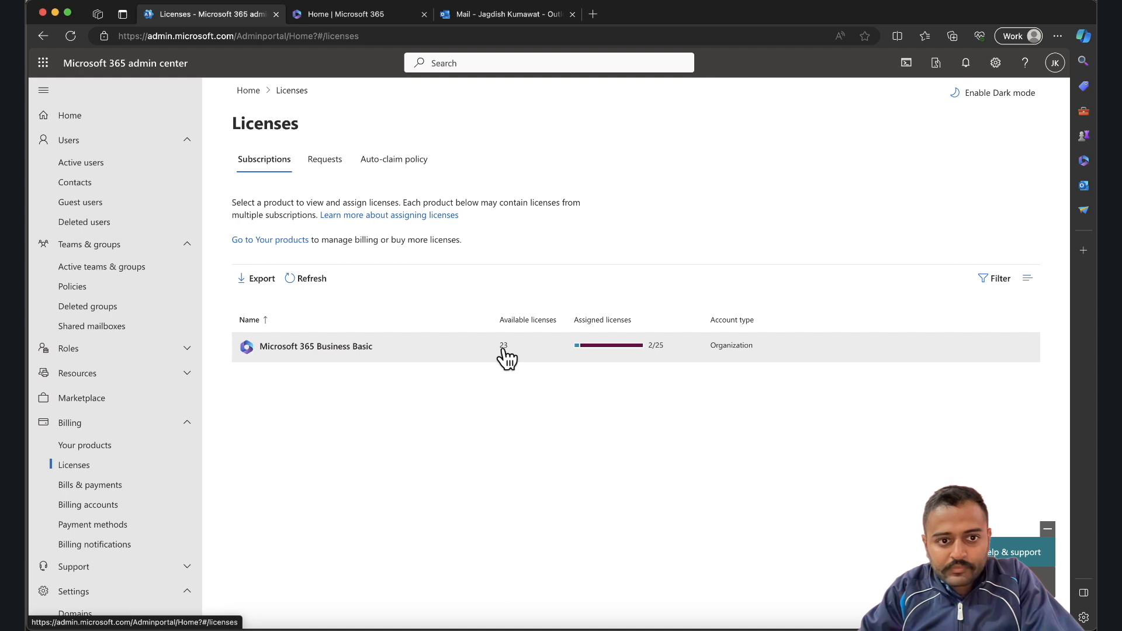
# - Review the Microsoft 365 Business Basic license details (23 available, two users), then return to Outlook
pyautogui.click(342, 349)
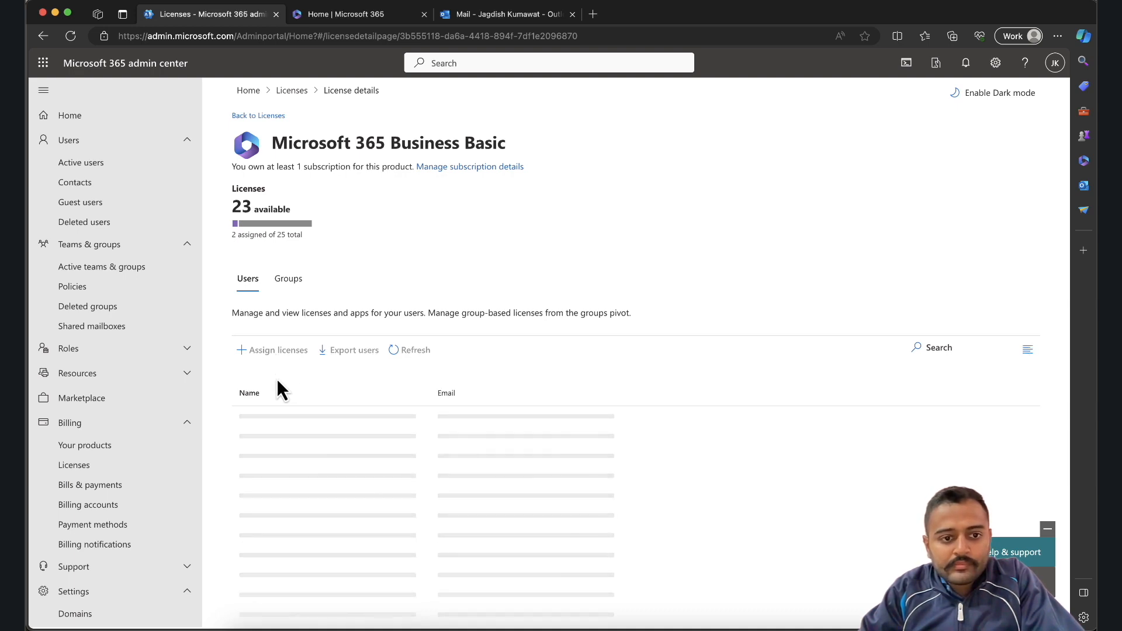
pyautogui.click(182, 381)
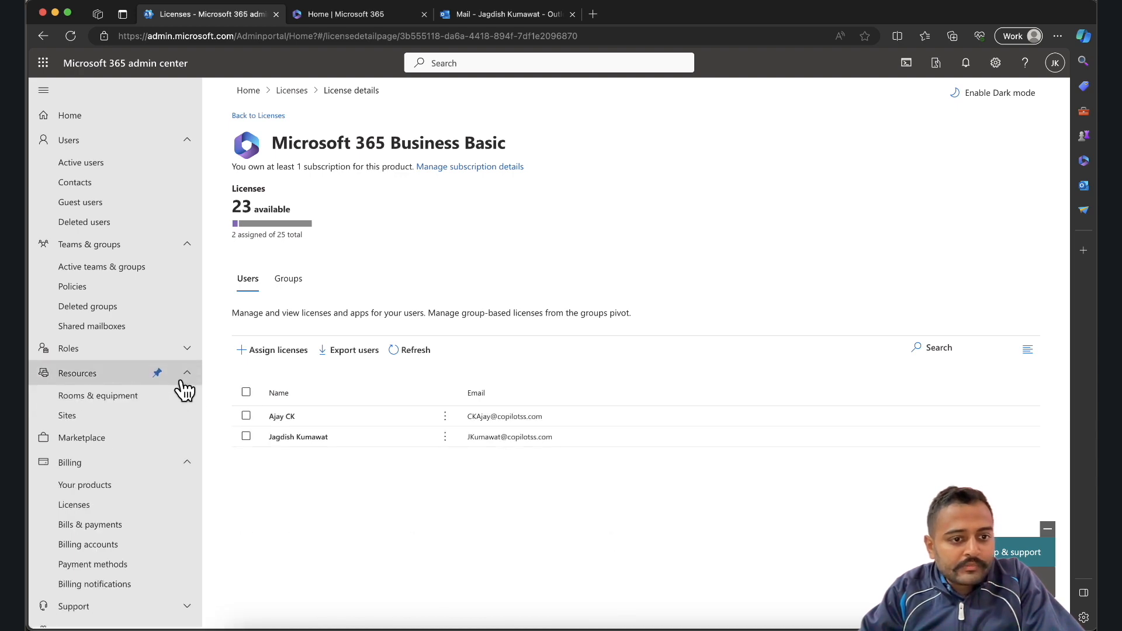
pyautogui.click(184, 389)
pyautogui.scroll(-3, 184, 390)
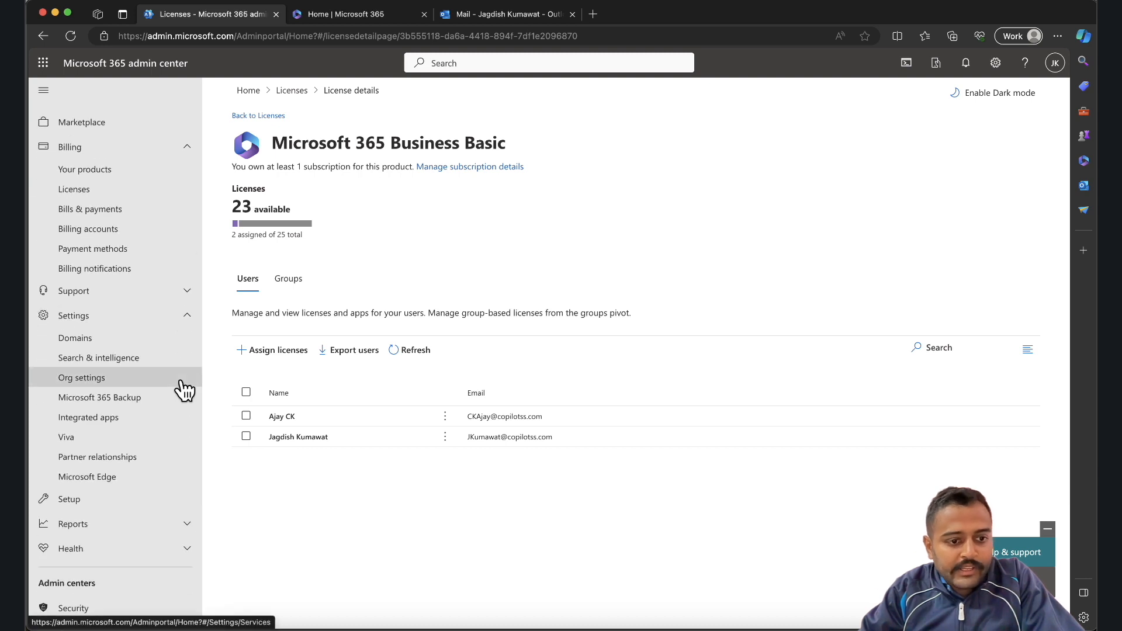
pyautogui.scroll(-3, 184, 391)
pyautogui.scroll(8, 184, 390)
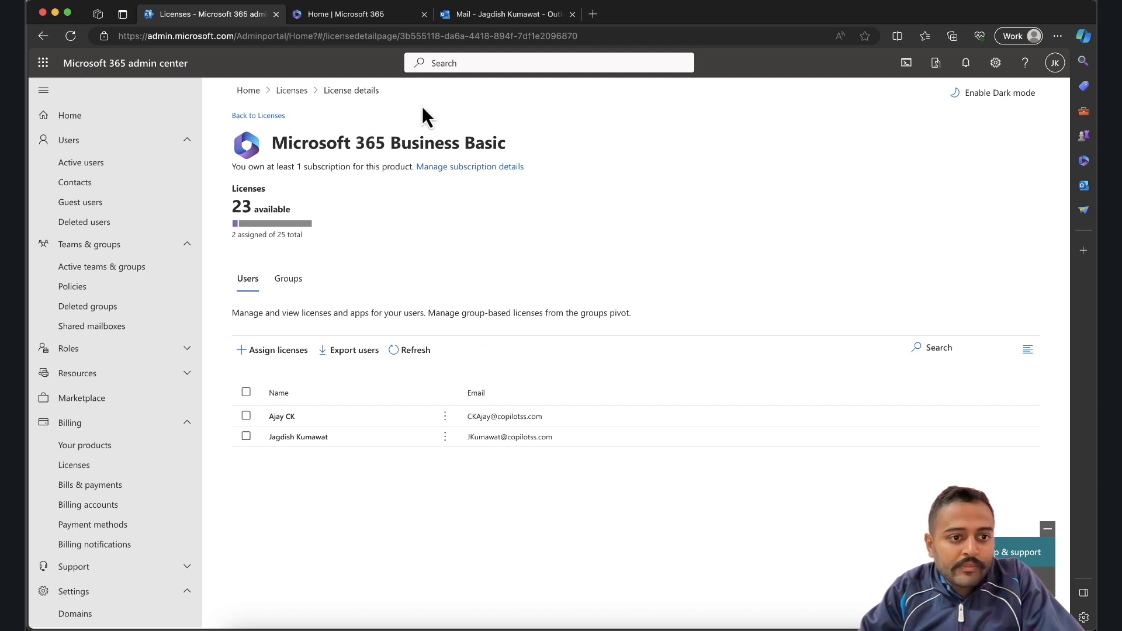
pyautogui.click(497, 17)
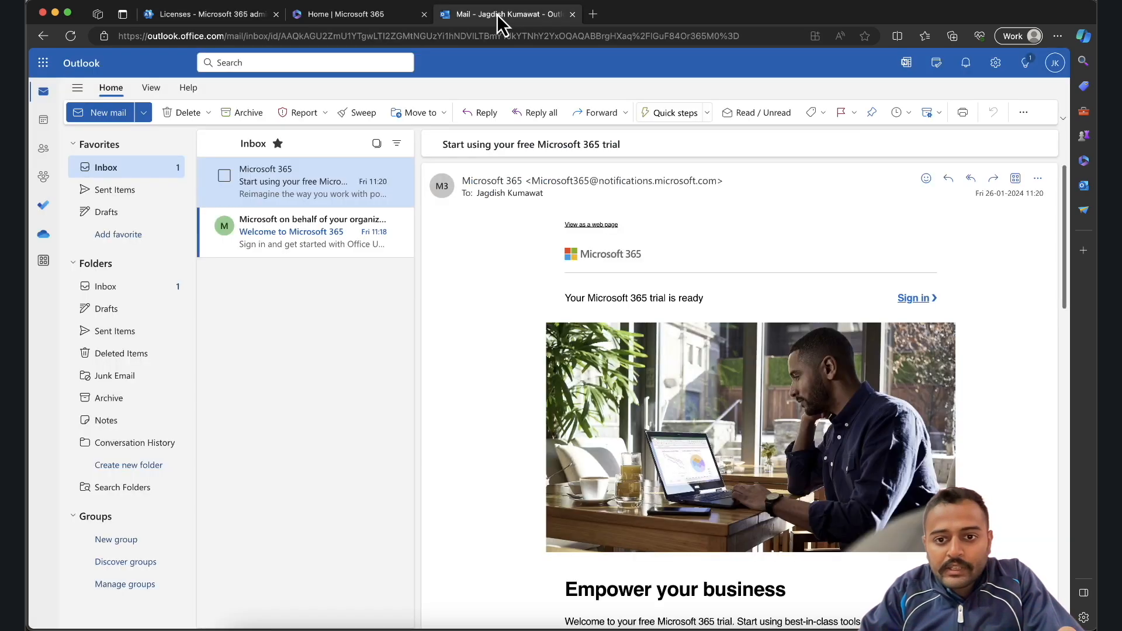
# - Check the account menu, close the stray blank tab, and open the message recipient's profile card
pyautogui.click(1056, 63)
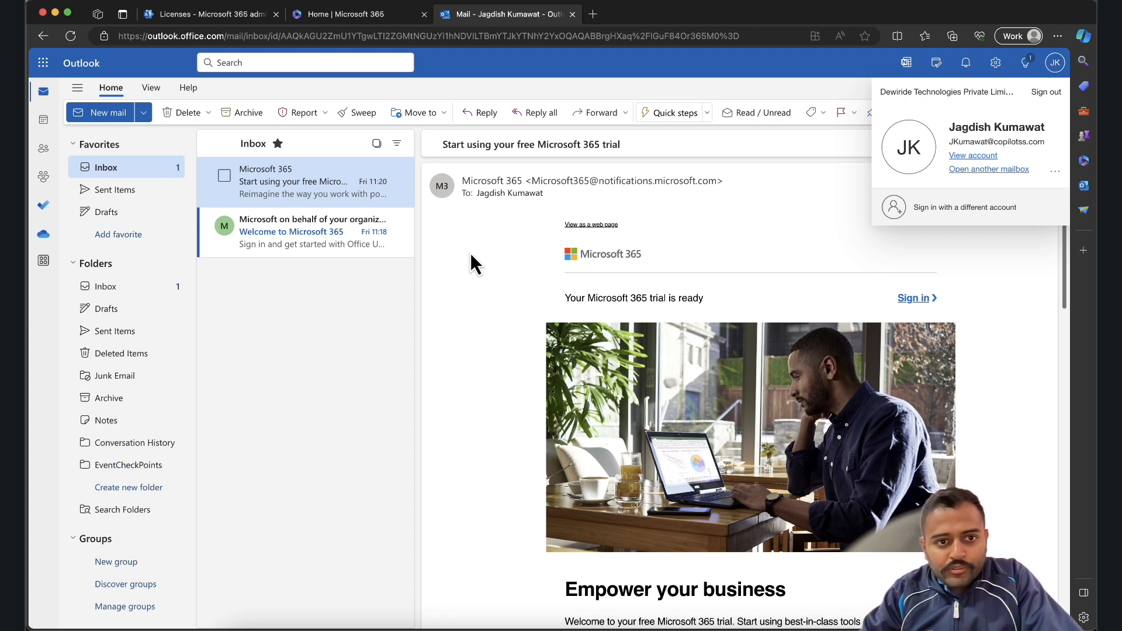
pyautogui.click(581, 251)
pyautogui.click(721, 14)
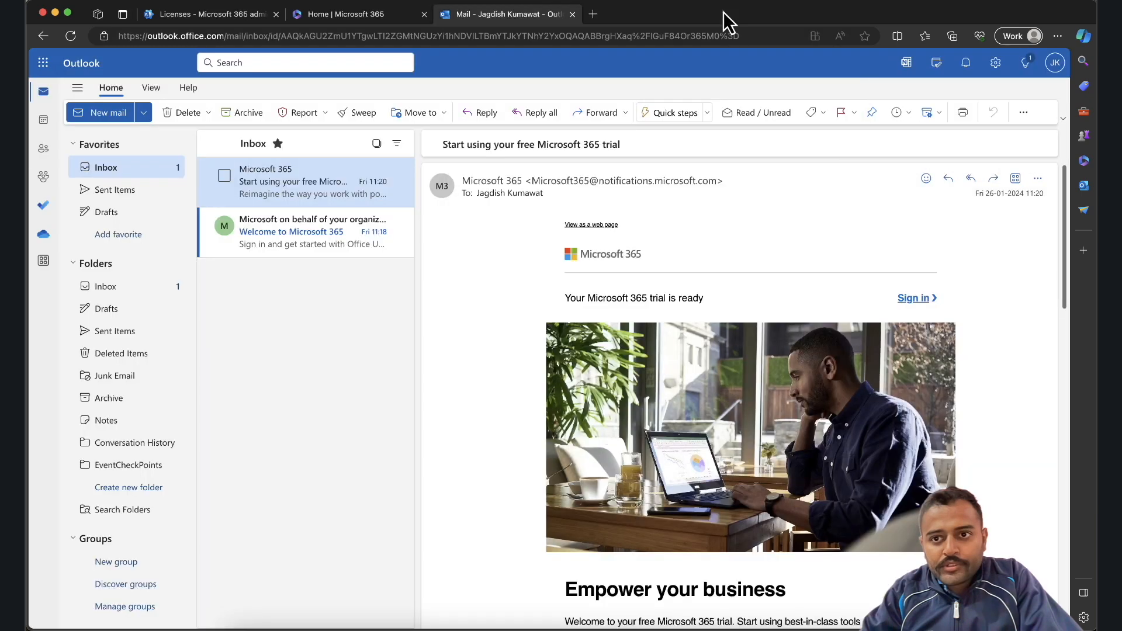
pyautogui.click(507, 195)
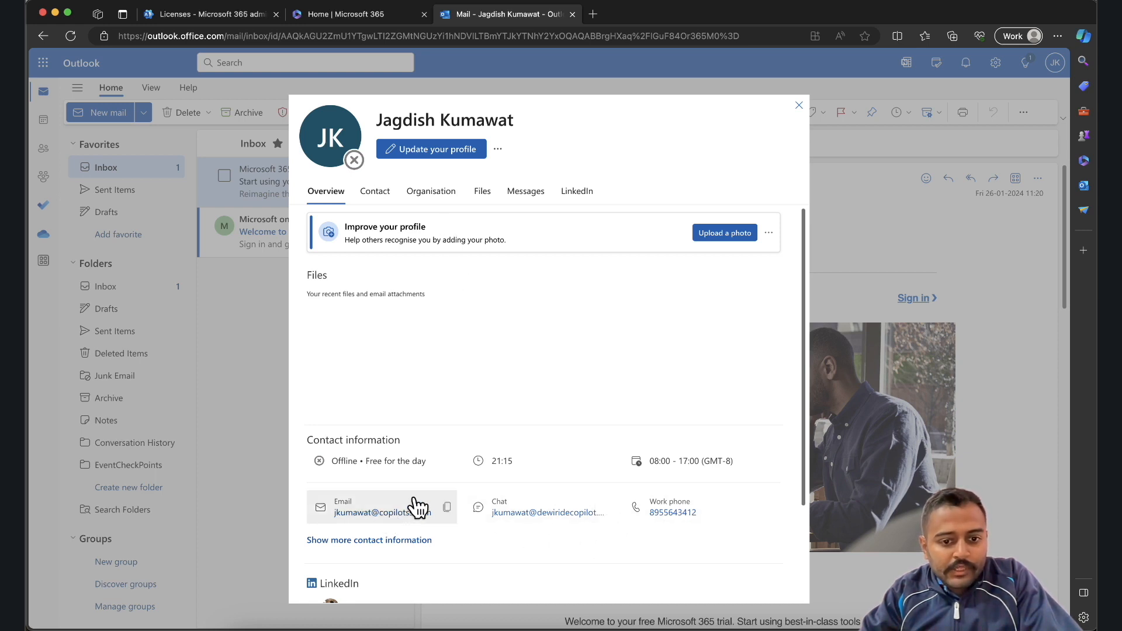
# - Browse the profile card's Contact, Organisation, Files, Messages and LinkedIn tabs, then close the card
pyautogui.scroll(-3, 430, 487)
pyautogui.scroll(3, 430, 487)
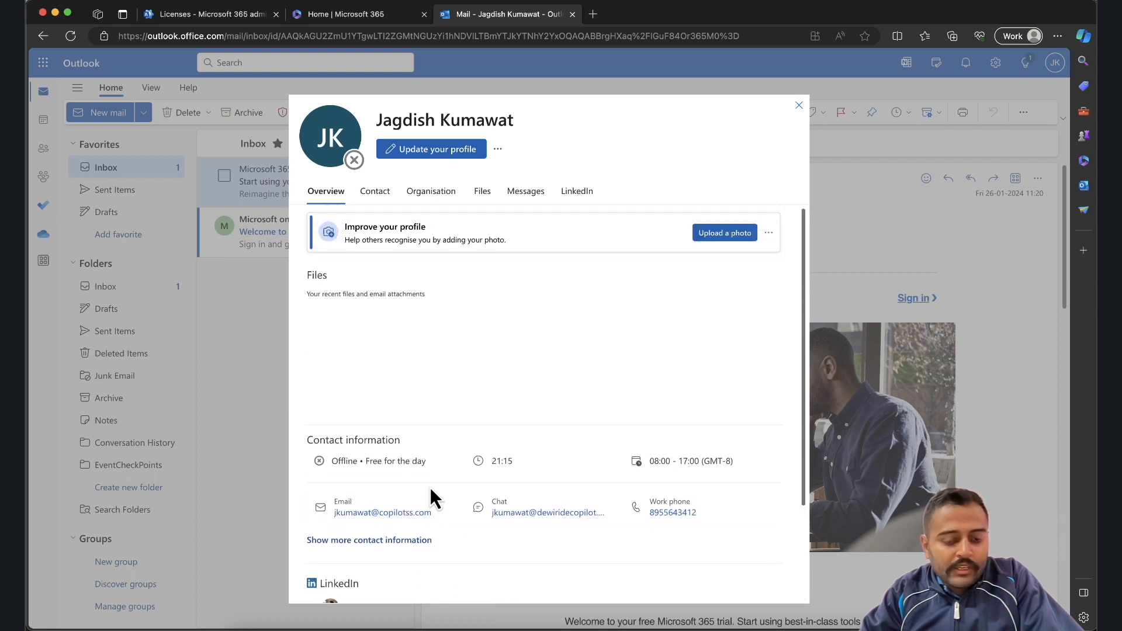
pyautogui.click(380, 196)
pyautogui.click(432, 195)
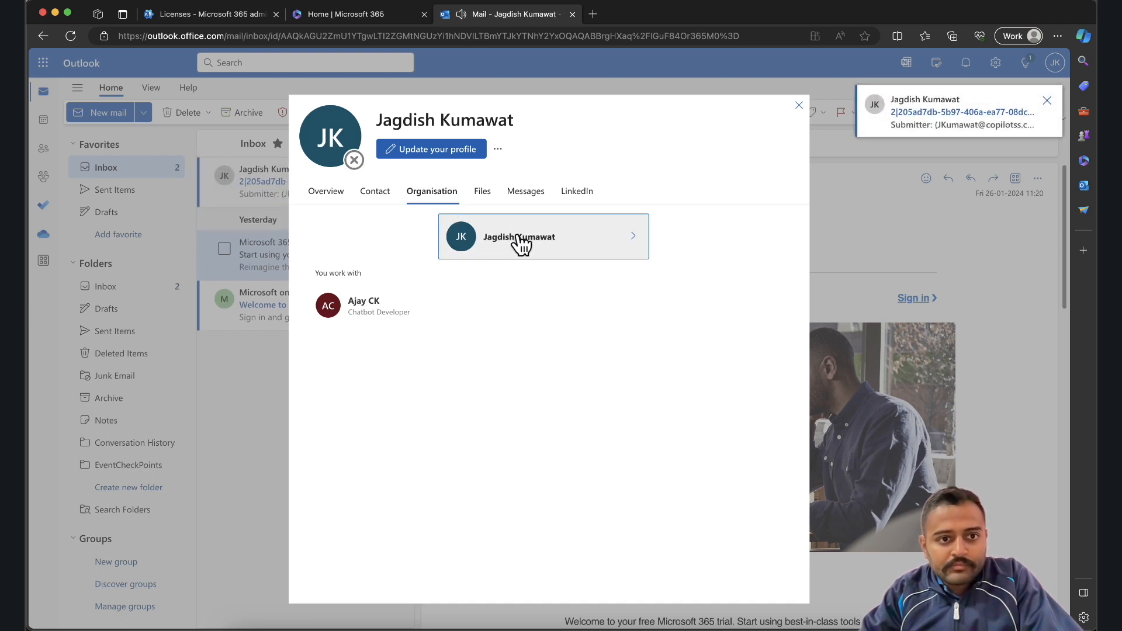
pyautogui.click(492, 200)
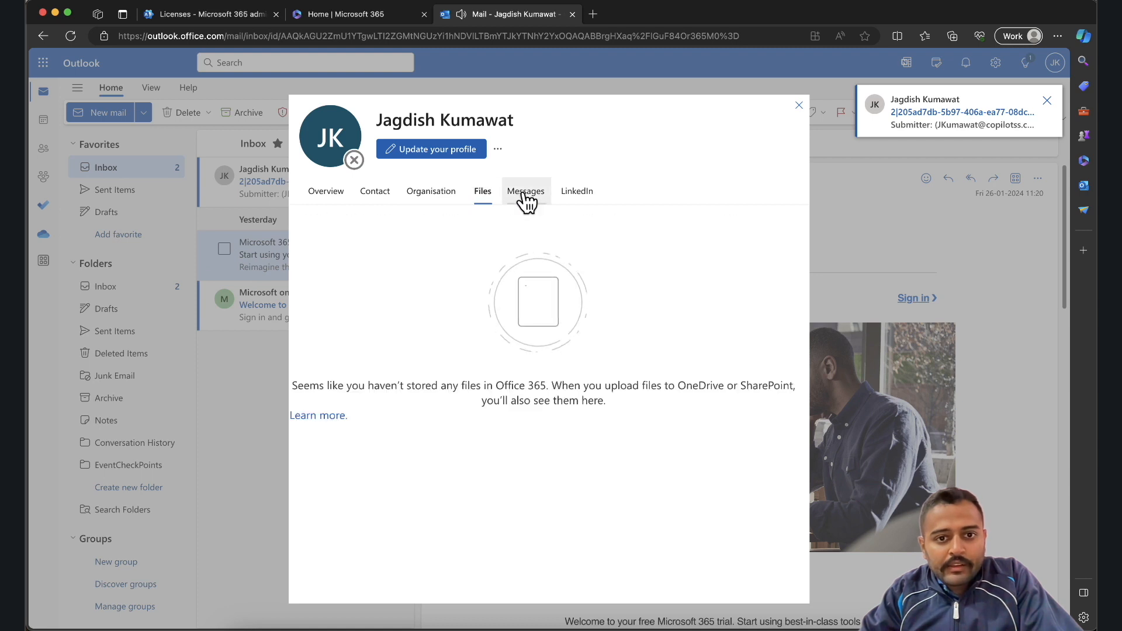
pyautogui.click(526, 198)
pyautogui.click(565, 201)
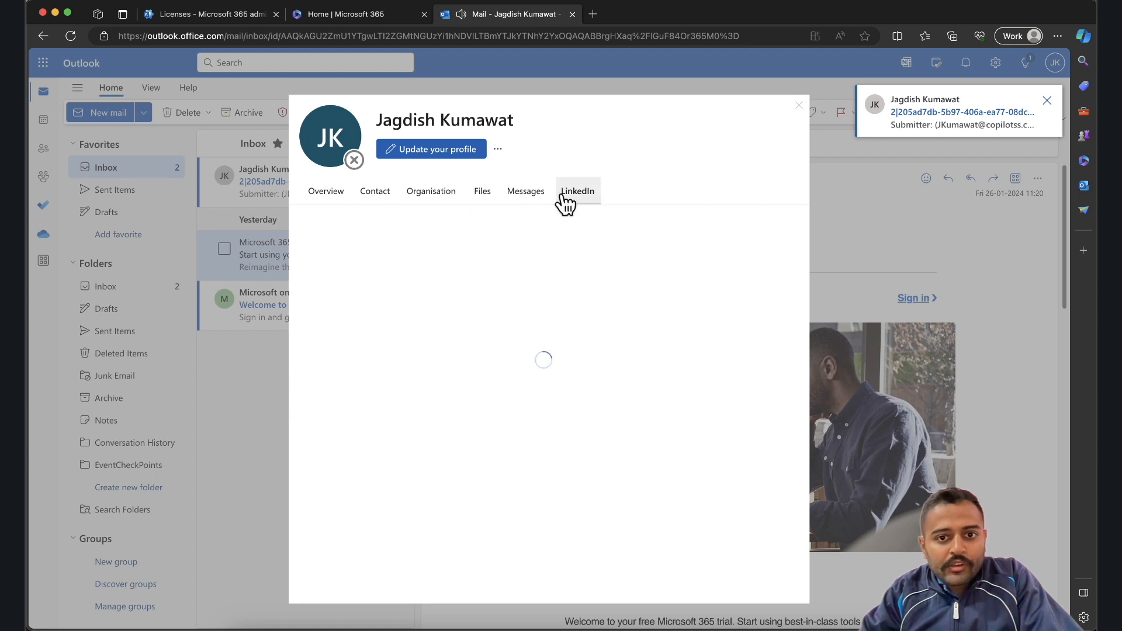
pyautogui.click(342, 198)
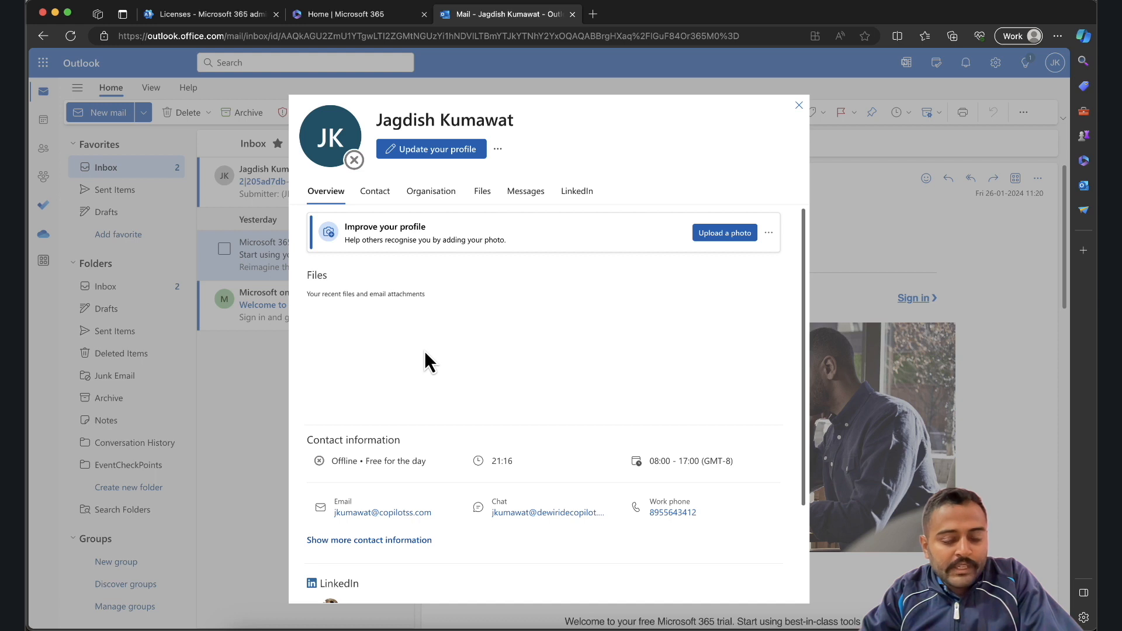
pyautogui.scroll(-3, 424, 350)
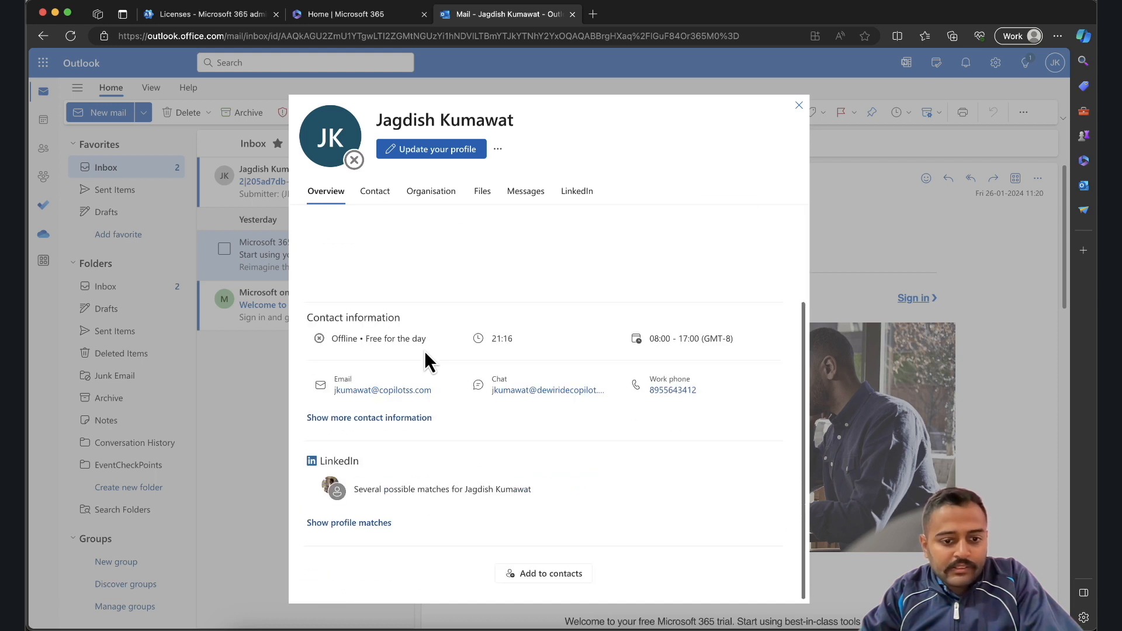
pyautogui.scroll(3, 424, 351)
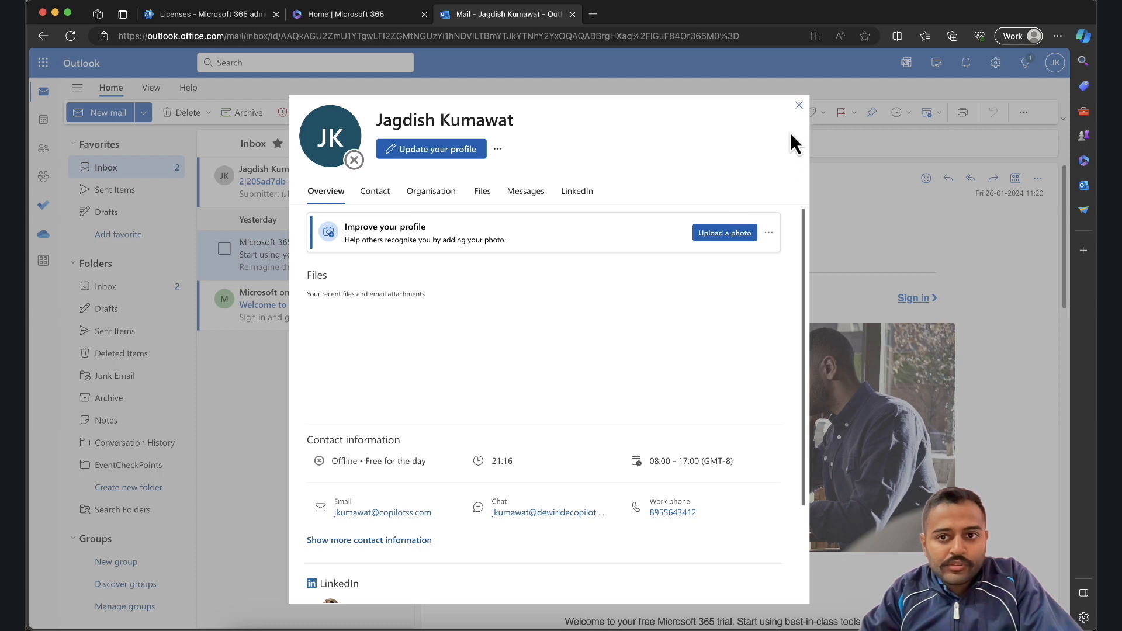
pyautogui.click(801, 106)
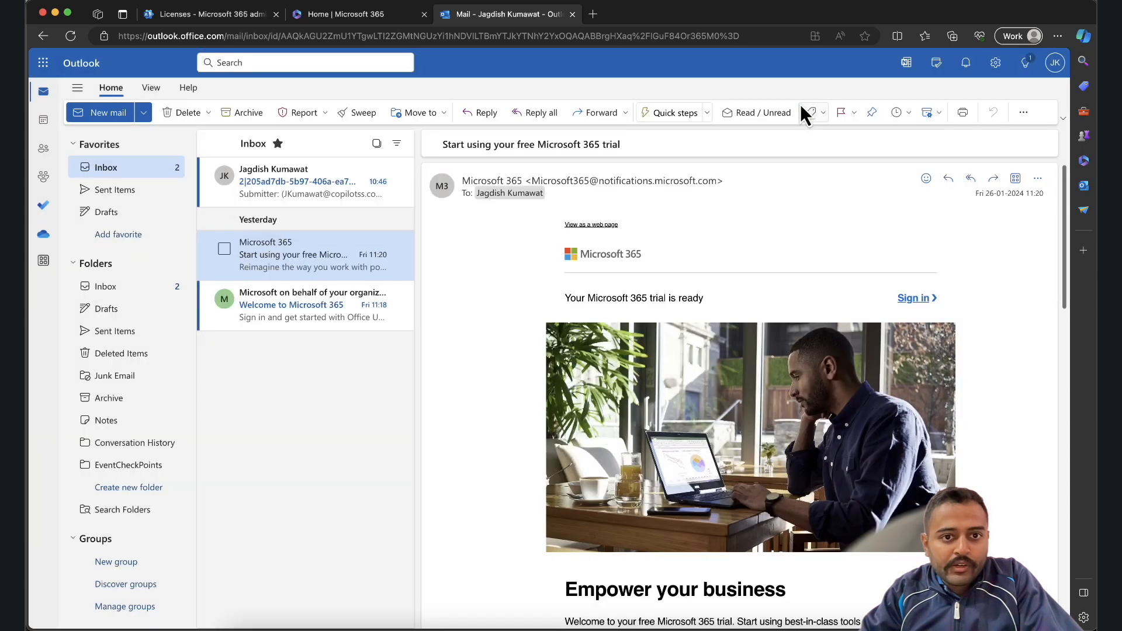
# - Read the new submission report email, select its Submitter line, then return to the Inbox
pyautogui.click(301, 195)
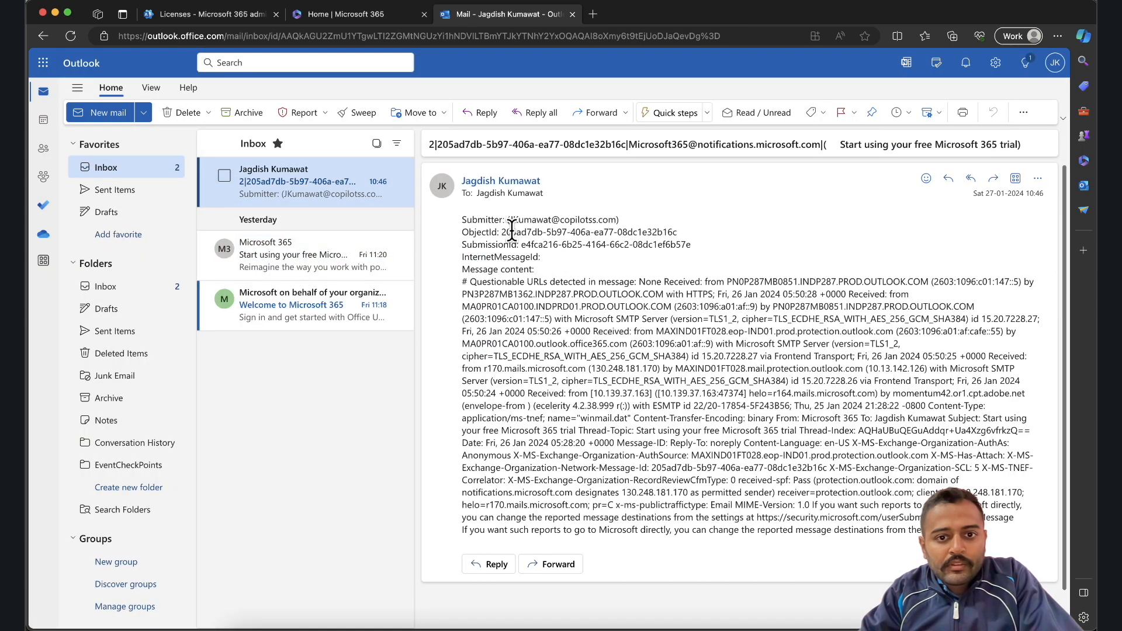
pyautogui.click(261, 257)
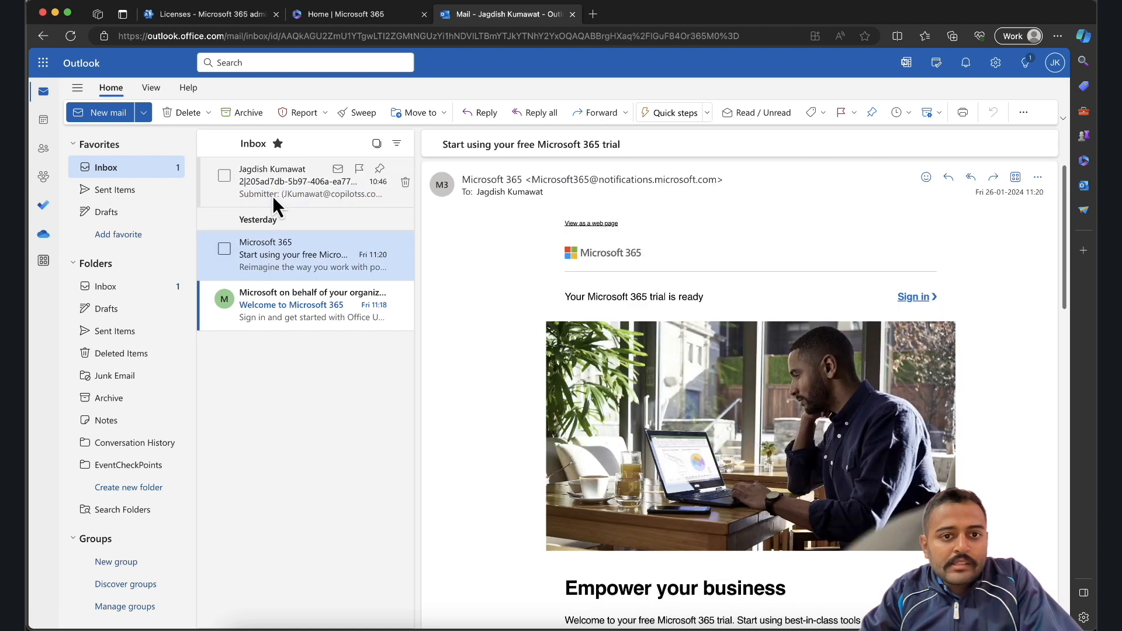
pyautogui.click(272, 195)
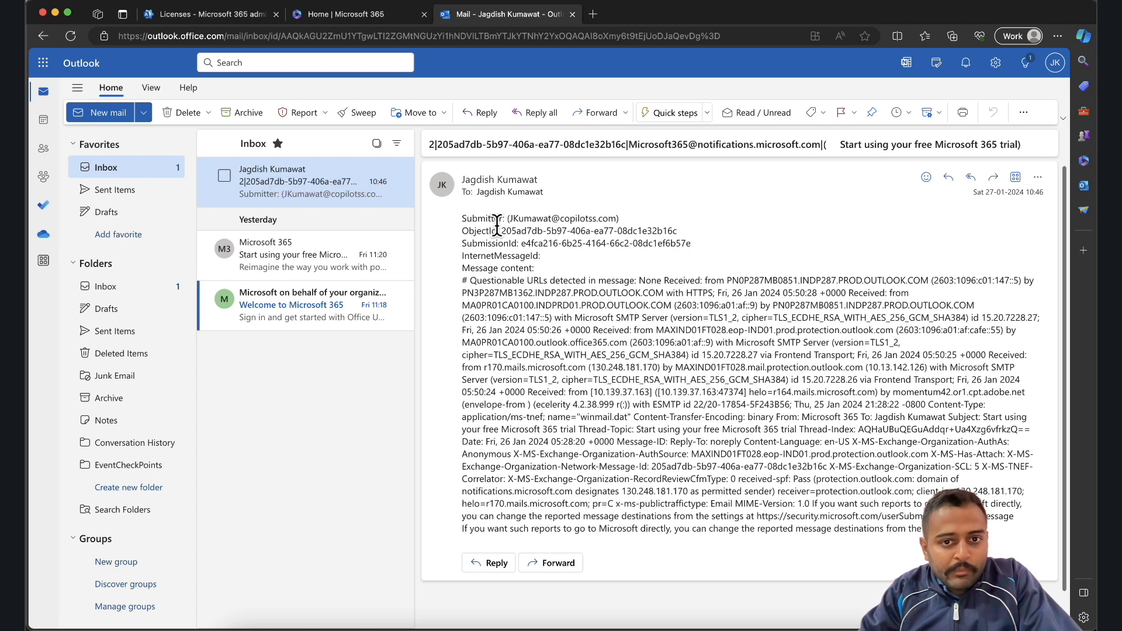
pyautogui.moveTo(466, 218); pyautogui.dragTo(632, 222)
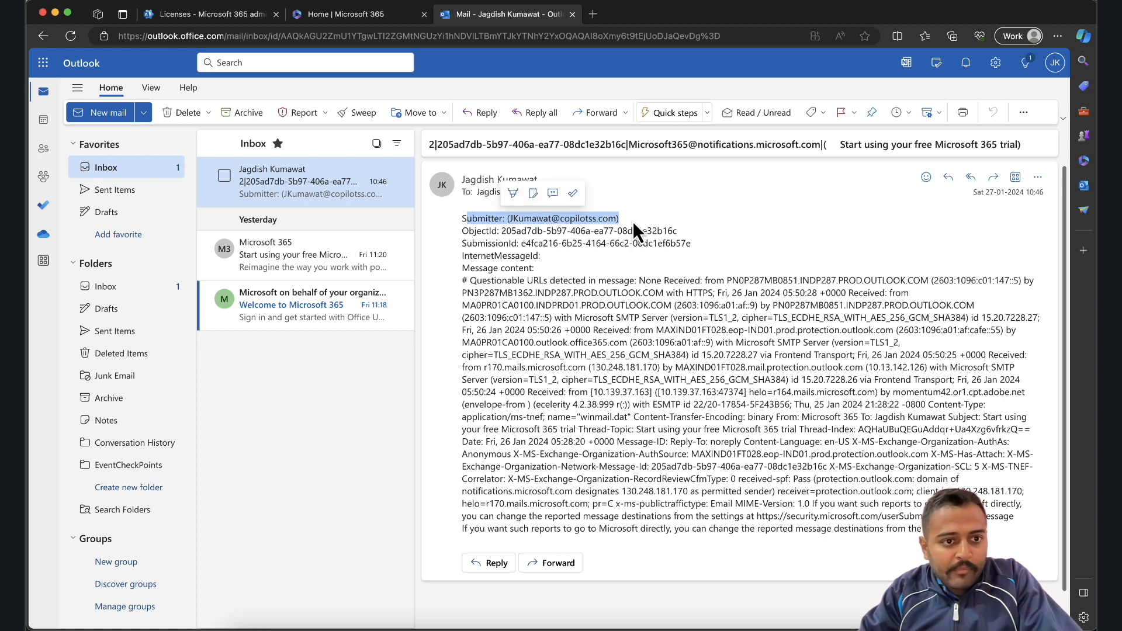
pyautogui.click(633, 222)
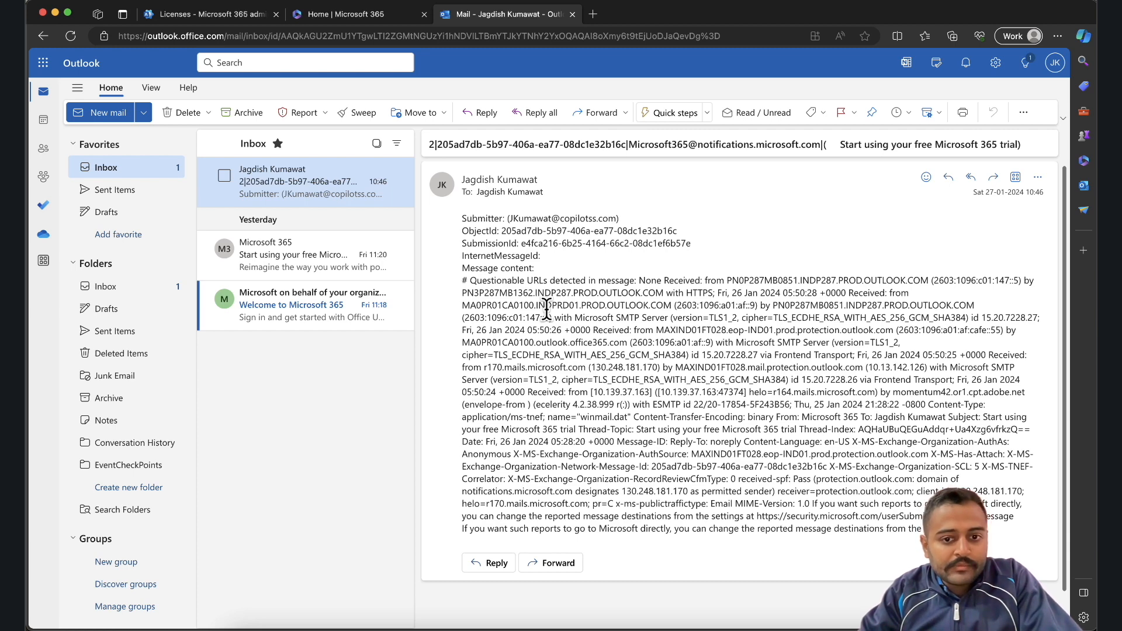
pyautogui.click(172, 172)
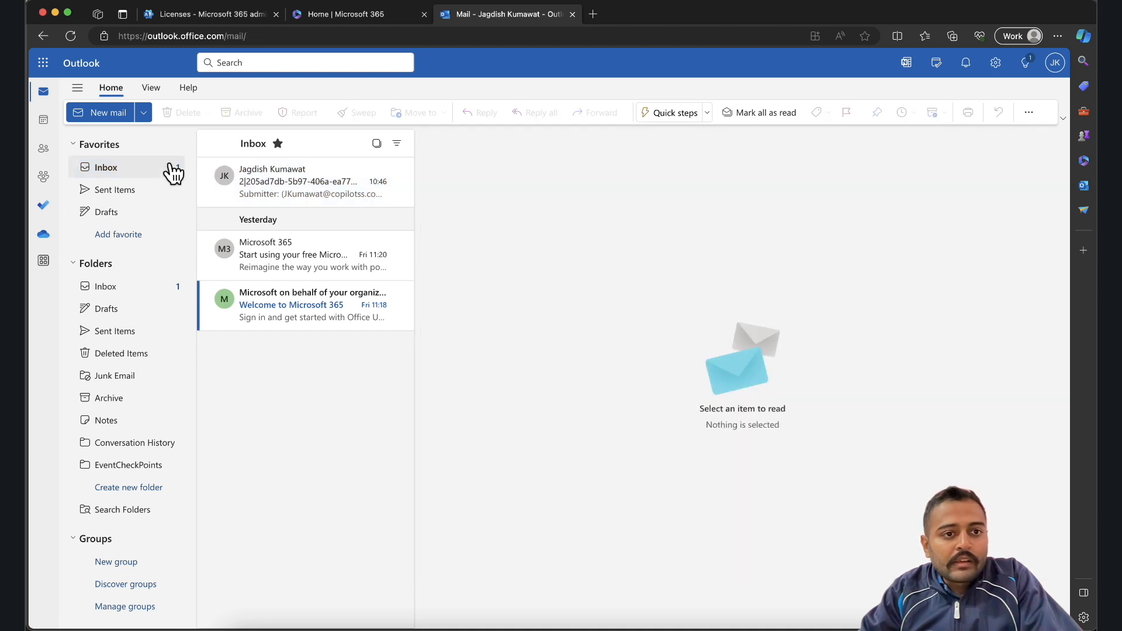
# - Launch Teams from Microsoft 365 home and wait for its tab to finish loading
pyautogui.click(380, 15)
pyautogui.click(54, 337)
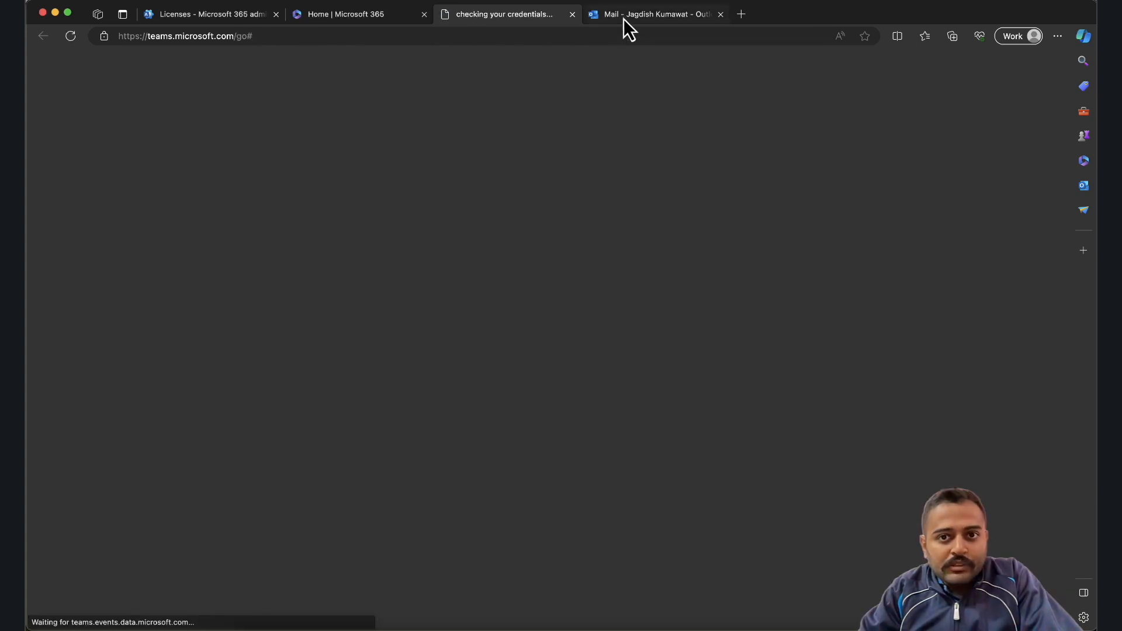
pyautogui.click(623, 16)
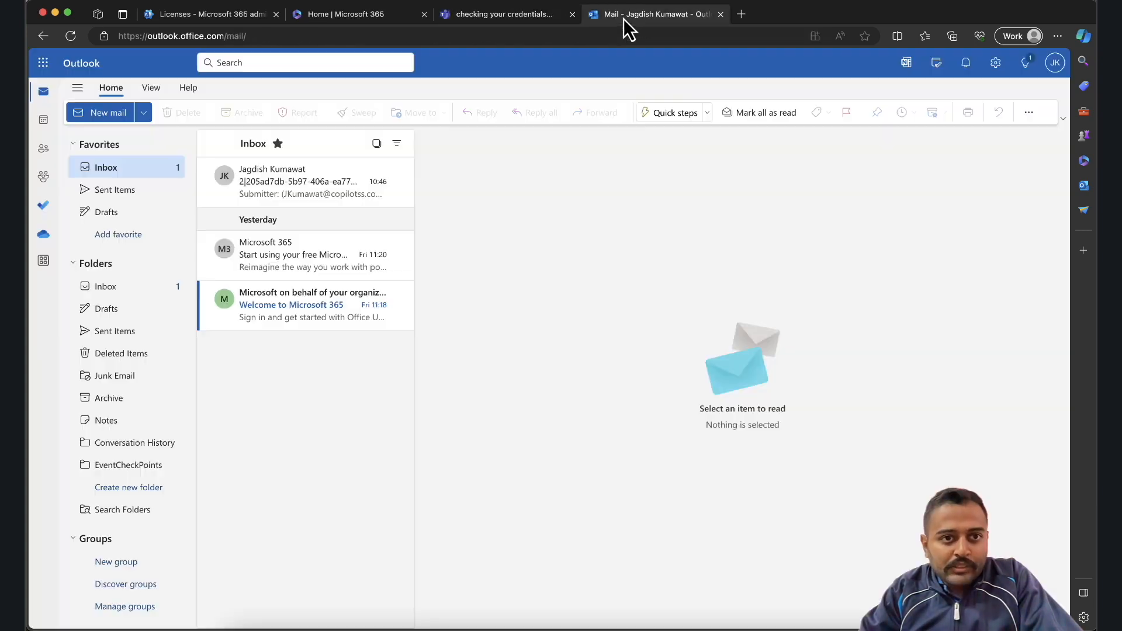
pyautogui.click(508, 19)
pyautogui.click(650, 13)
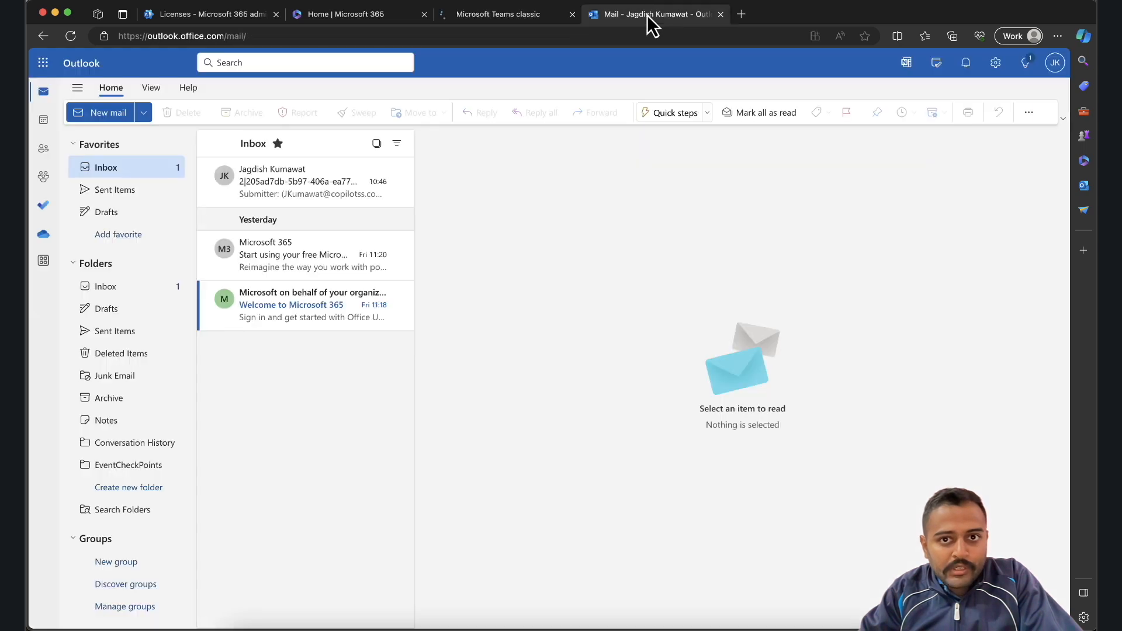
pyautogui.click(529, 17)
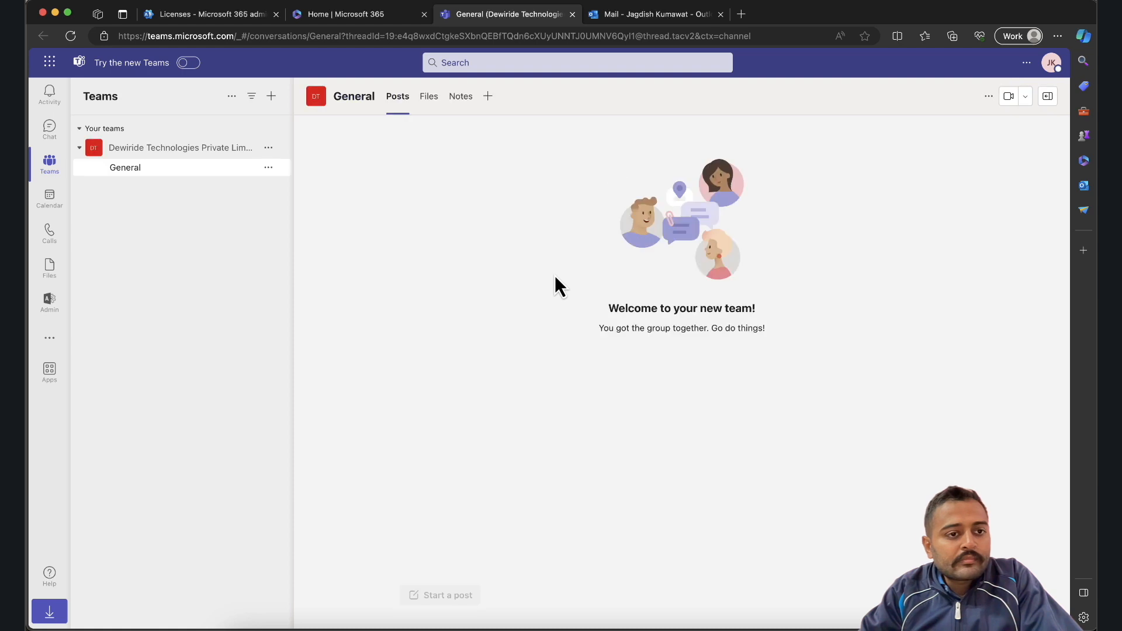
# - Dismiss the mobile app promotion and look through Activity and the General channel's Files and Posts
pyautogui.click(54, 135)
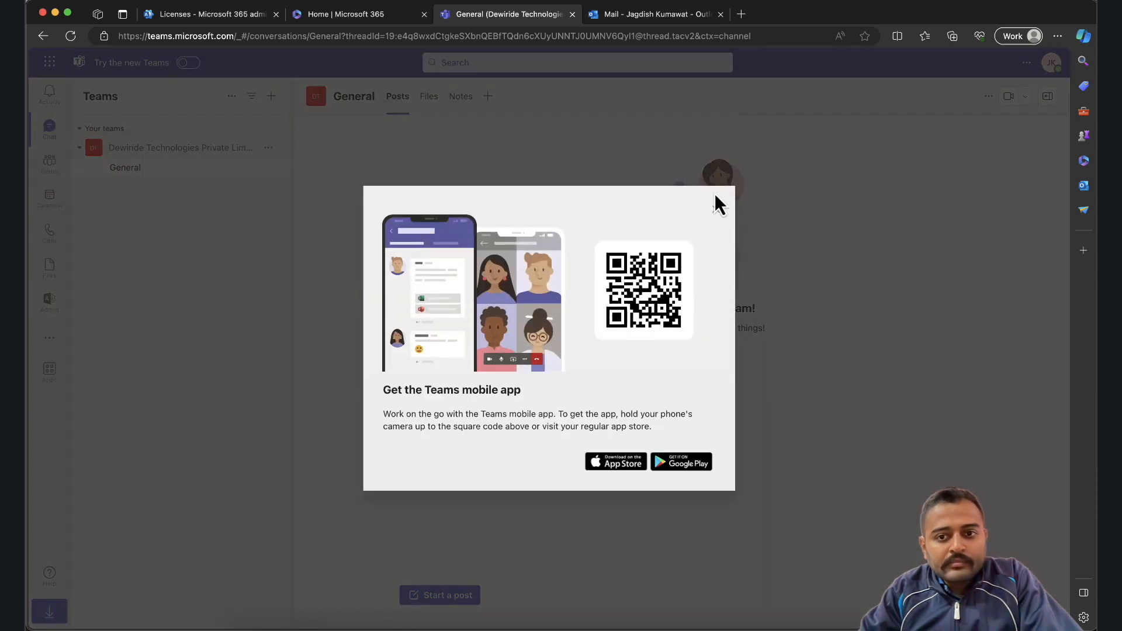
pyautogui.click(718, 206)
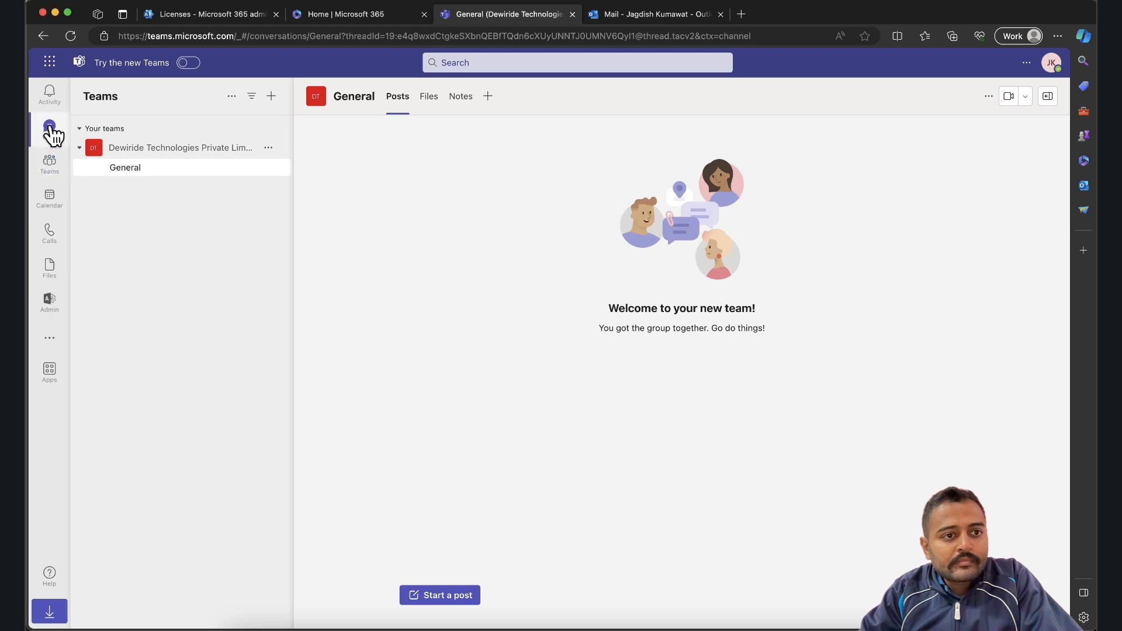
pyautogui.click(49, 100)
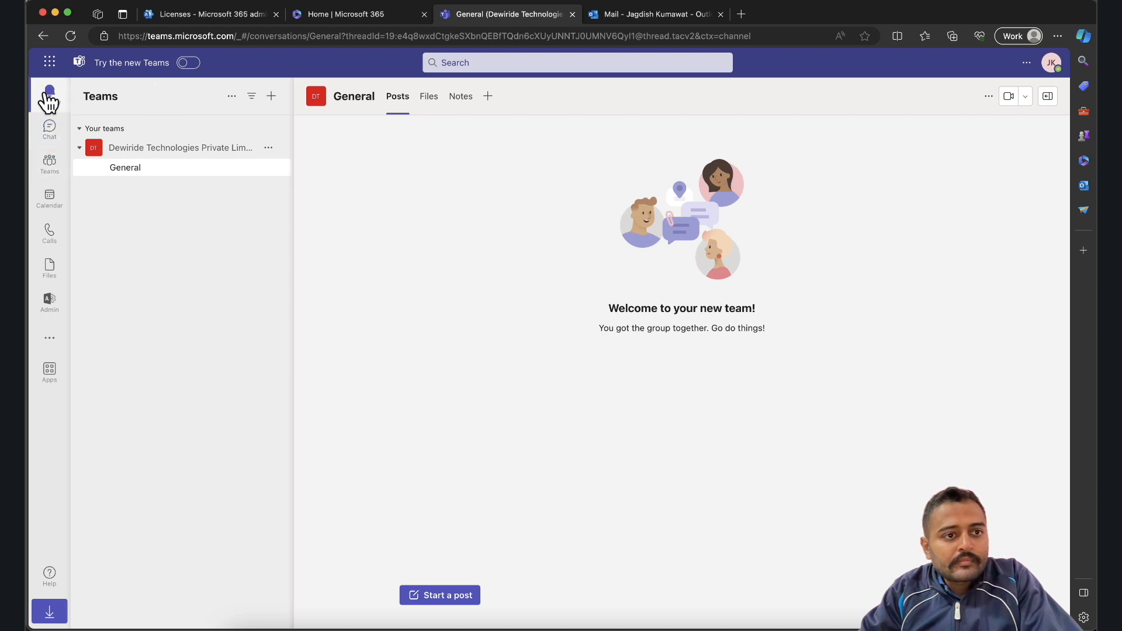
pyautogui.click(50, 151)
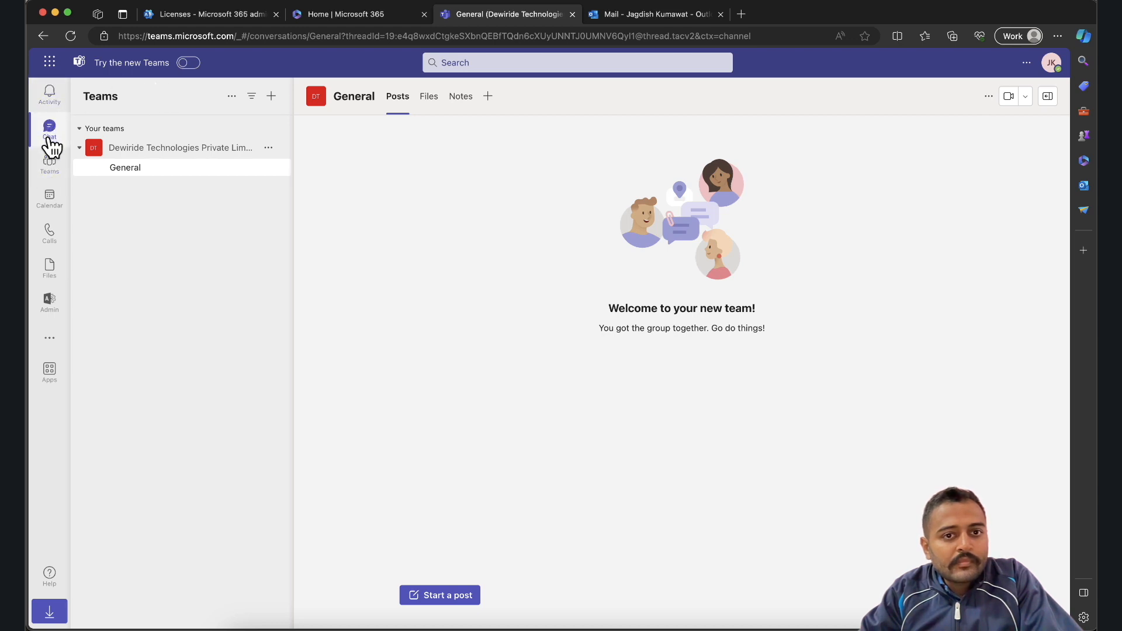
pyautogui.click(439, 106)
pyautogui.click(402, 101)
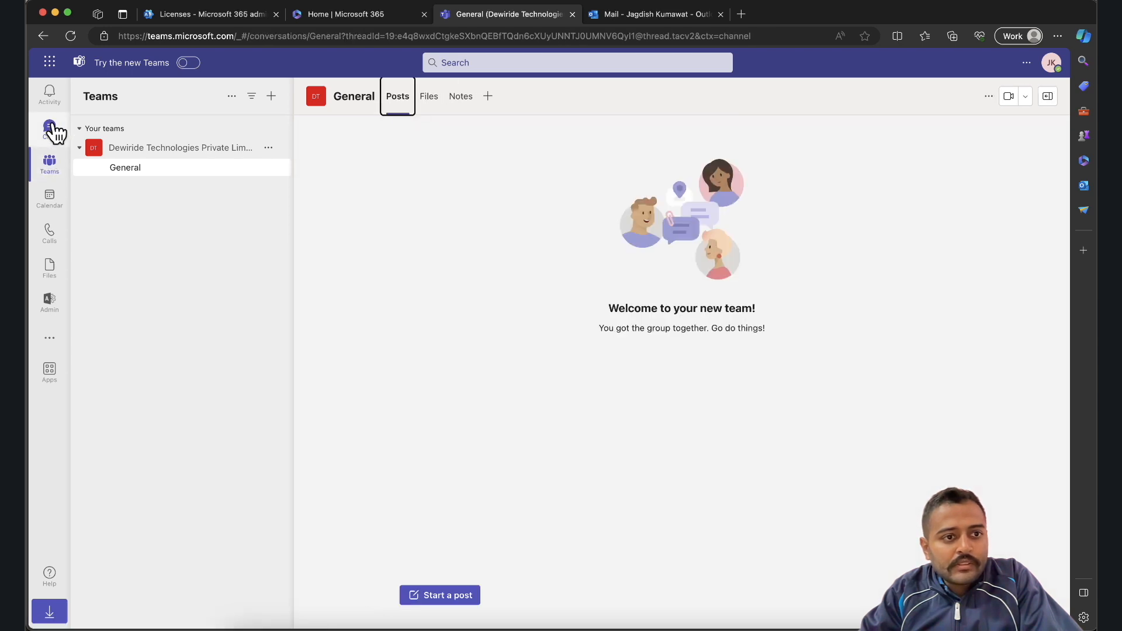
pyautogui.click(55, 130)
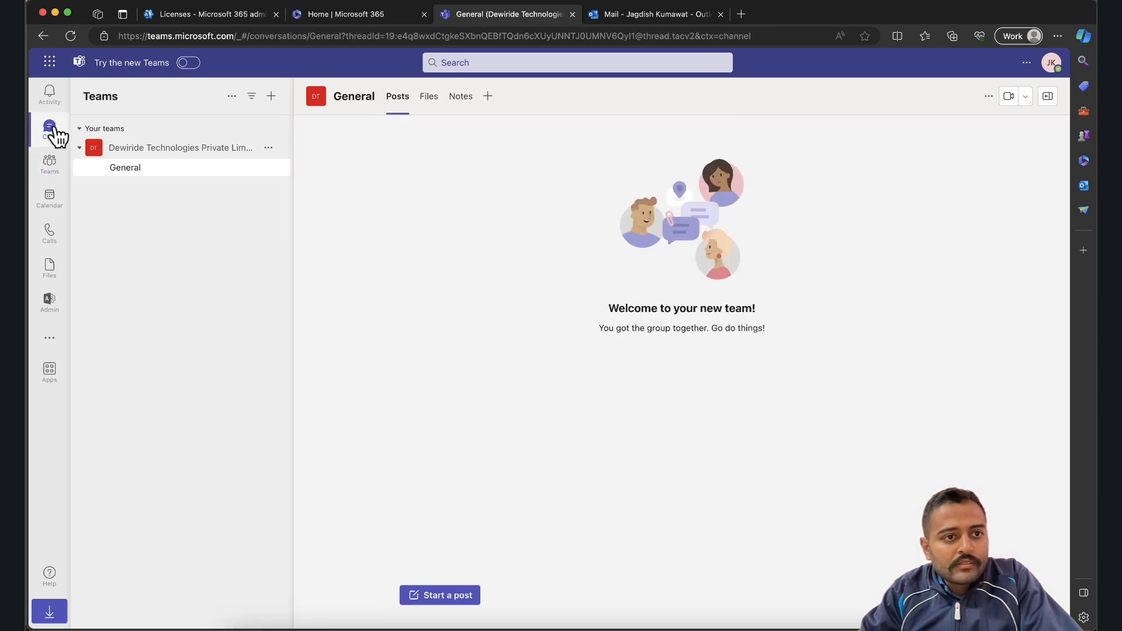
# - Look through Calls, the work-week Calendar and Apps, then open the empty Chat area
pyautogui.click(50, 234)
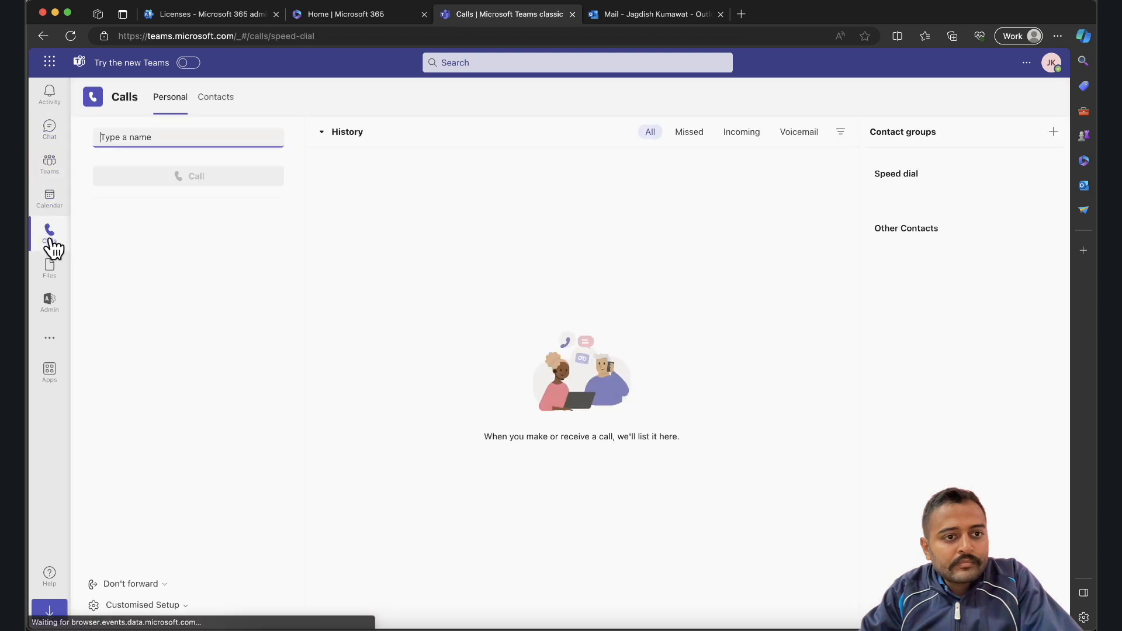
pyautogui.click(50, 199)
pyautogui.click(52, 140)
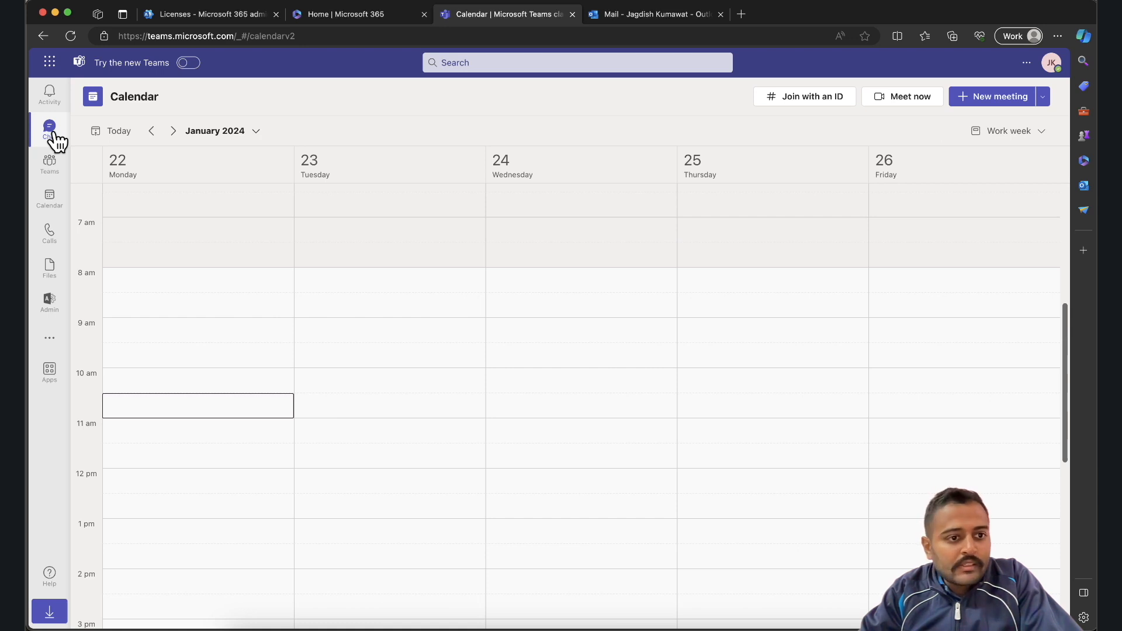
pyautogui.click(55, 383)
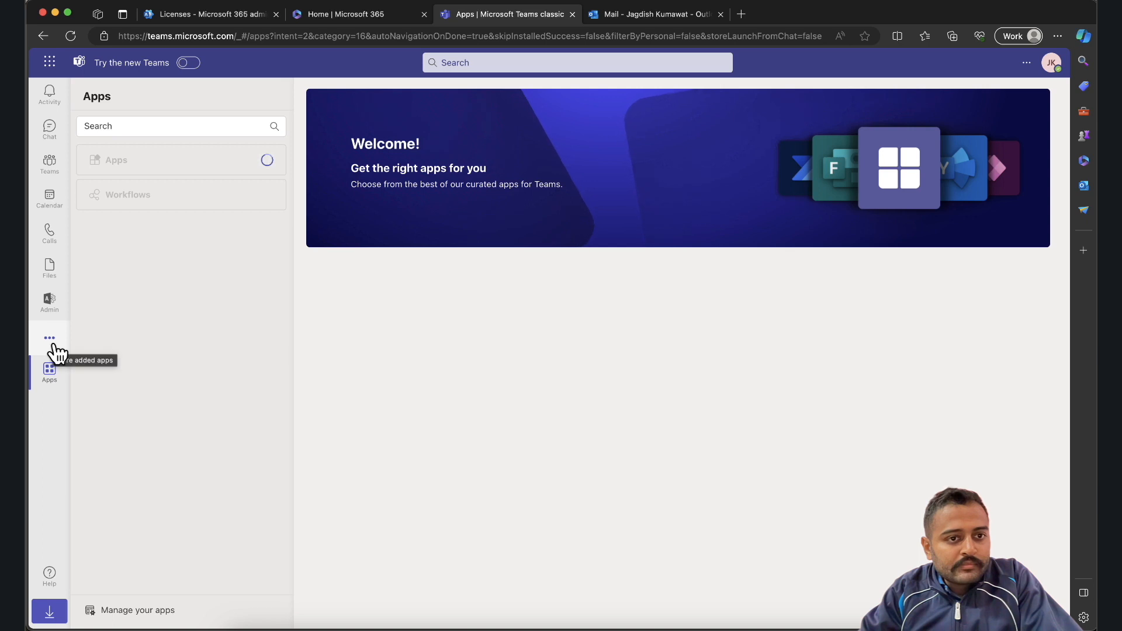
pyautogui.click(53, 130)
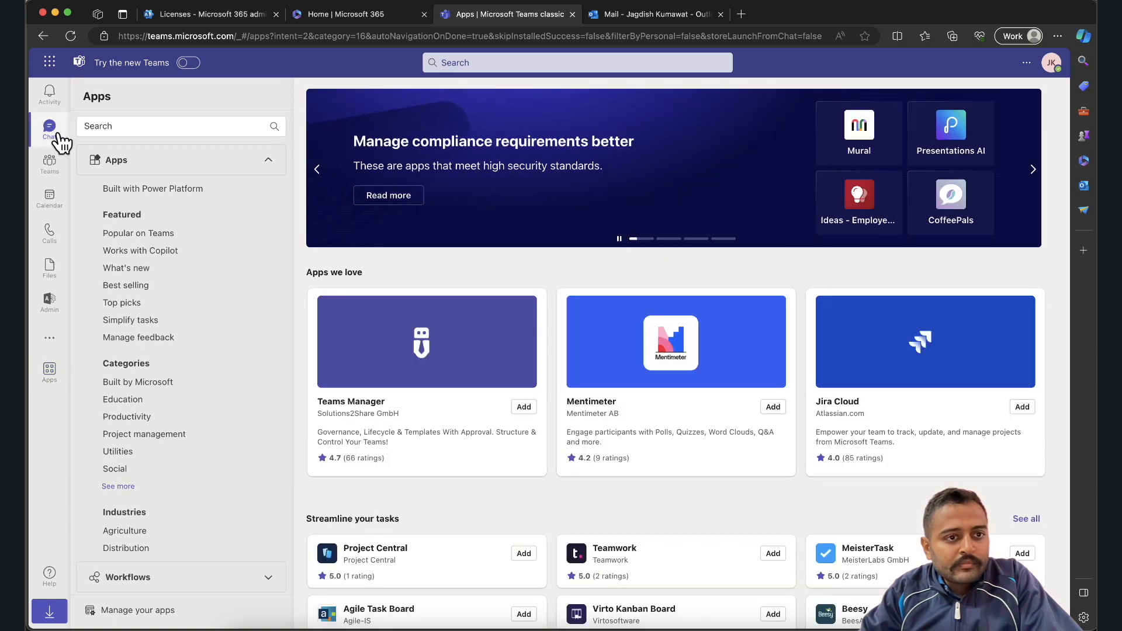
pyautogui.click(50, 164)
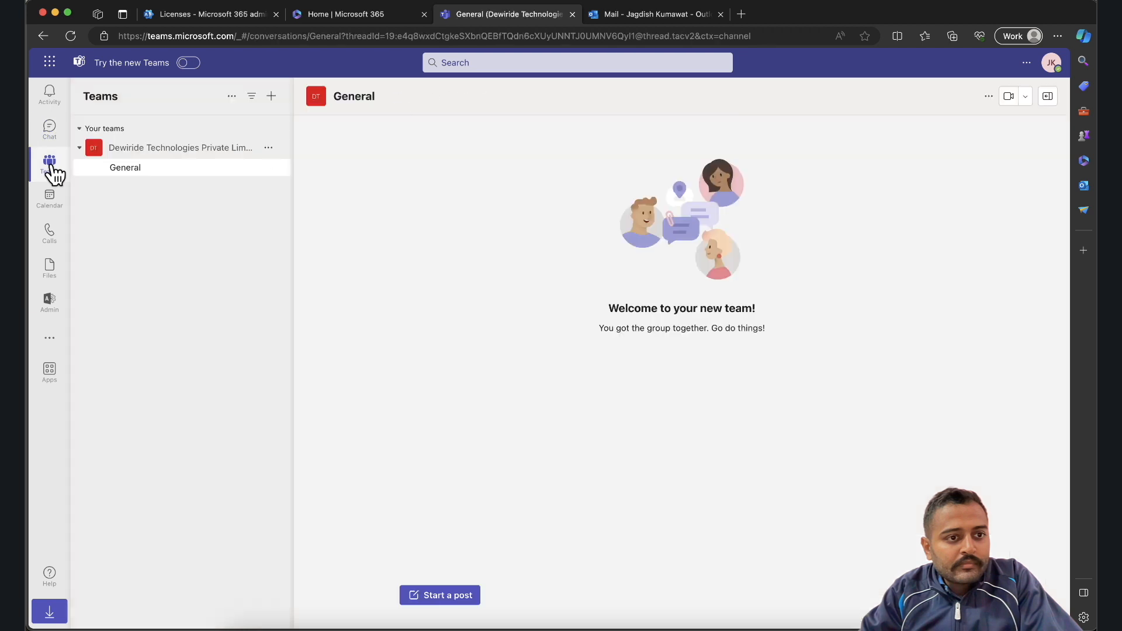
pyautogui.click(50, 131)
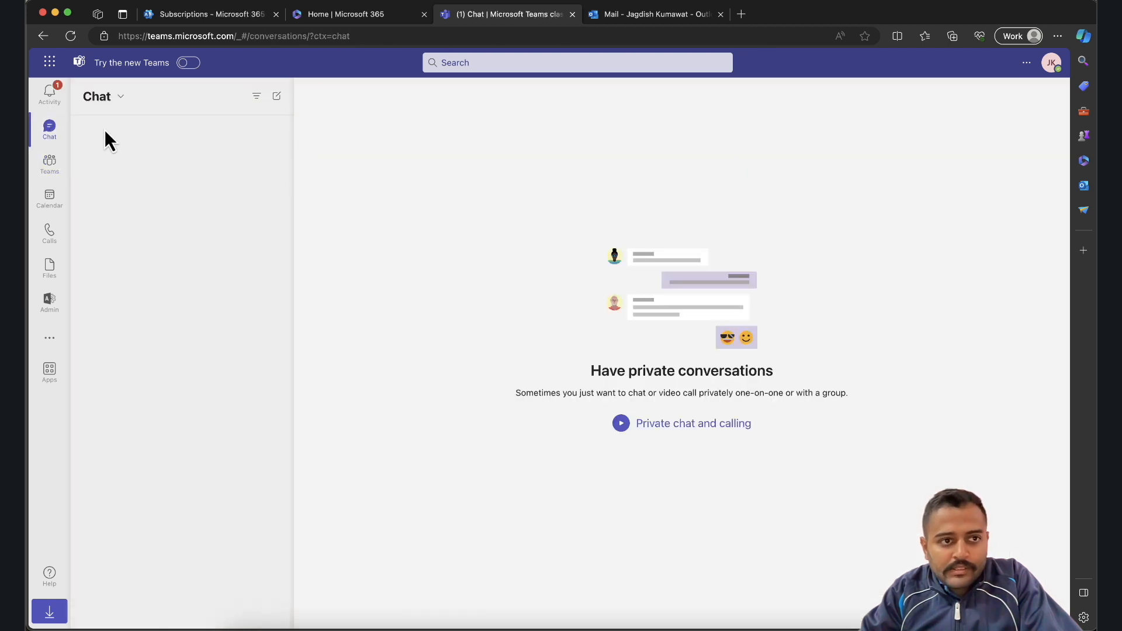
# - Send 'hi' in a new one-to-one chat with the colleague, then view their profile card
pyautogui.click(50, 92)
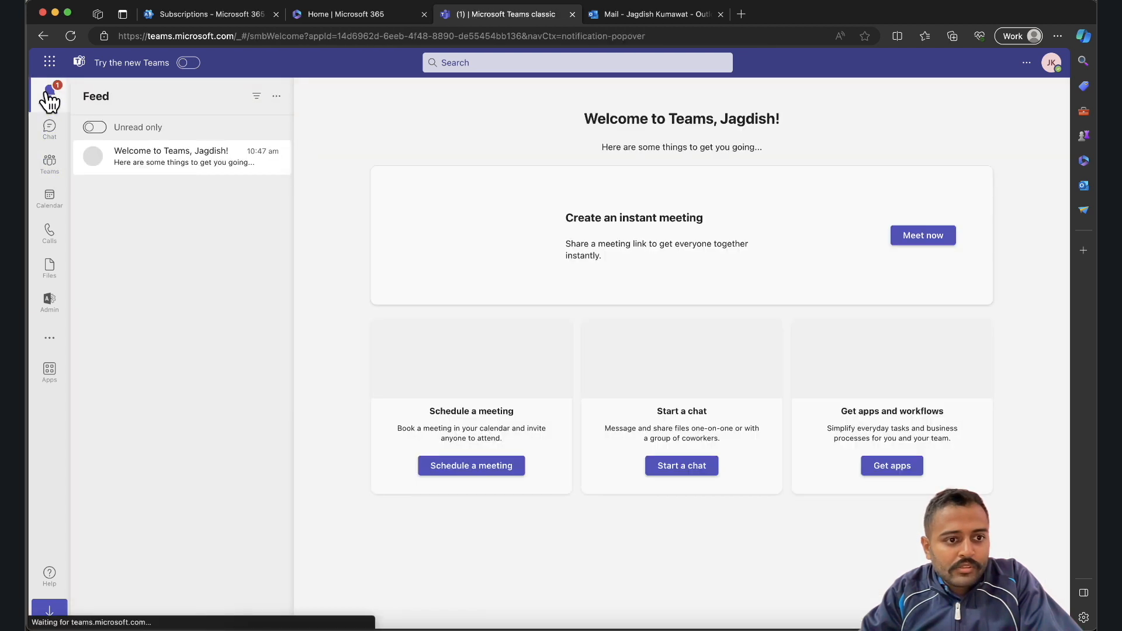
pyautogui.click(45, 136)
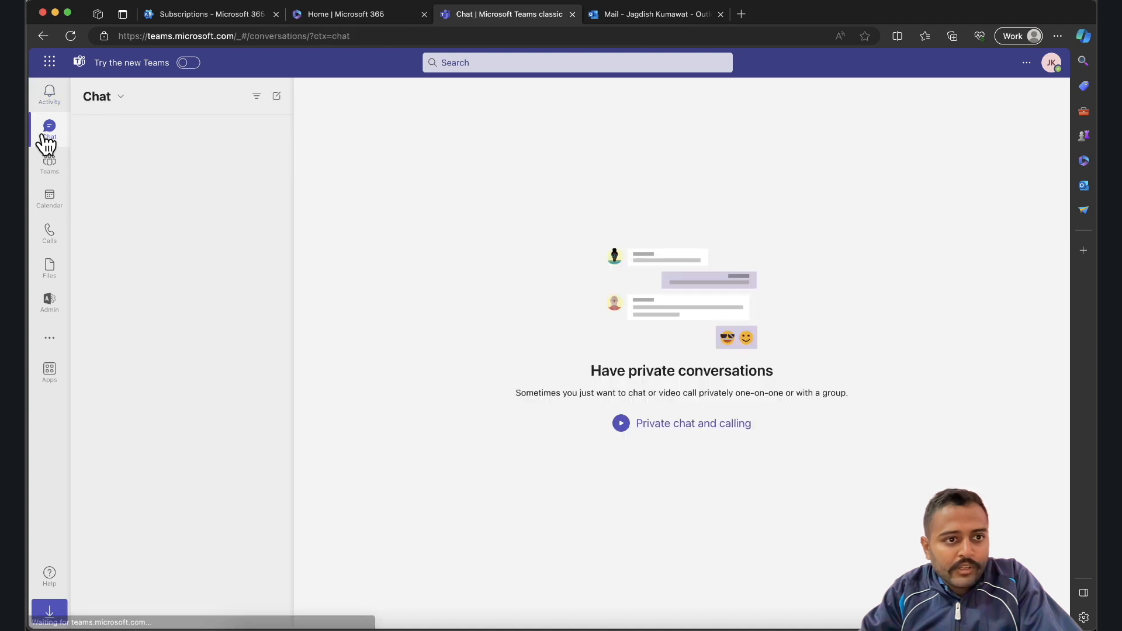
pyautogui.click(277, 98)
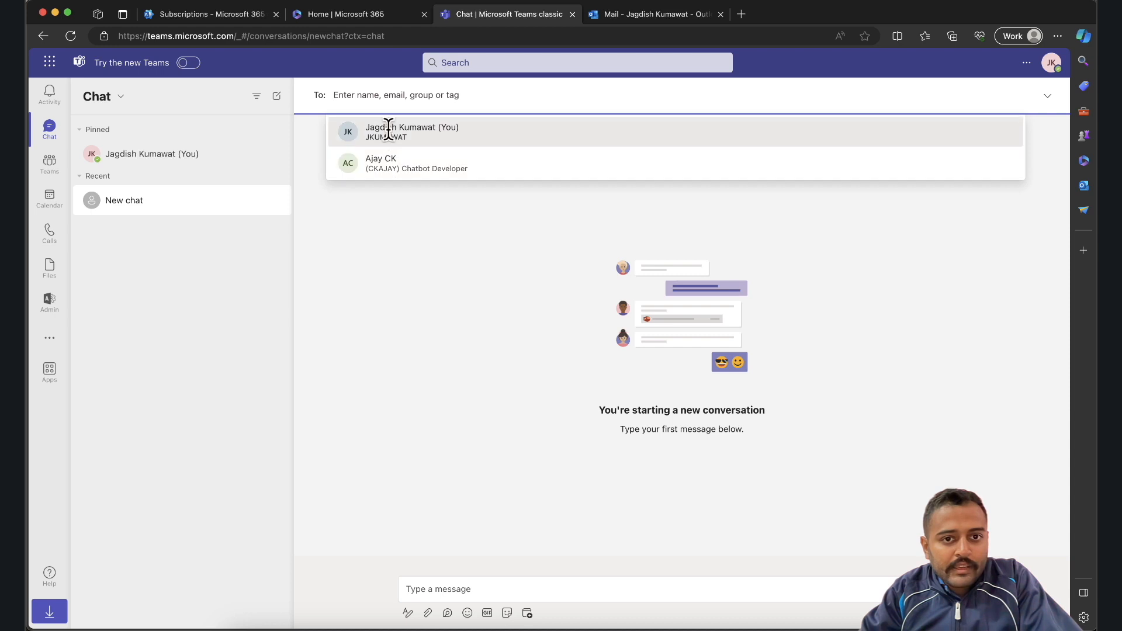
pyautogui.click(378, 168)
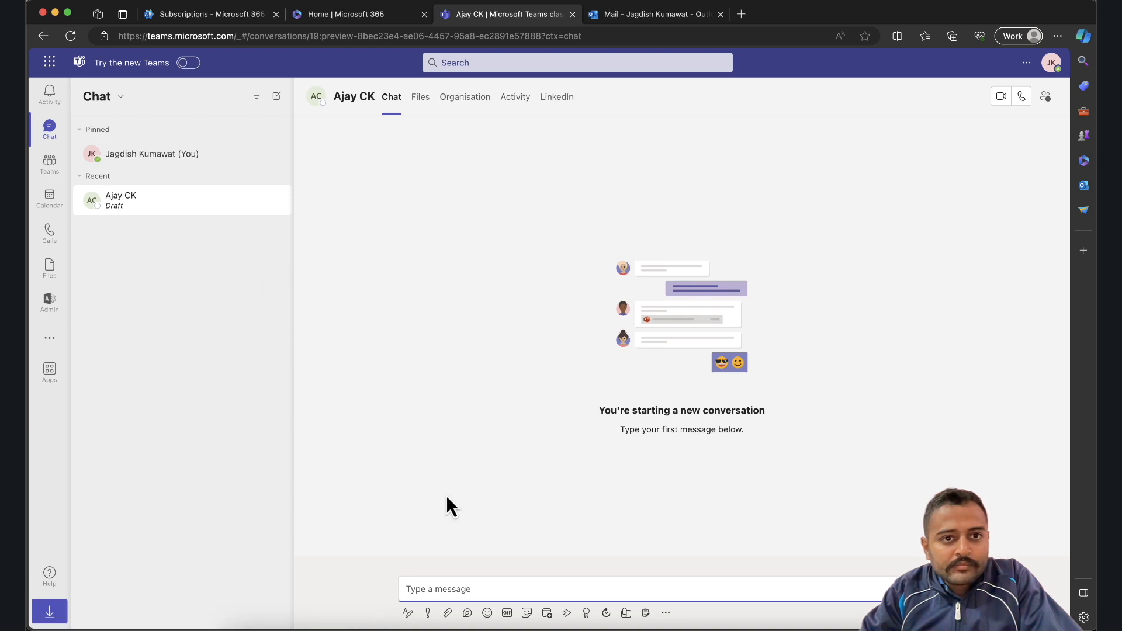
pyautogui.write('h')
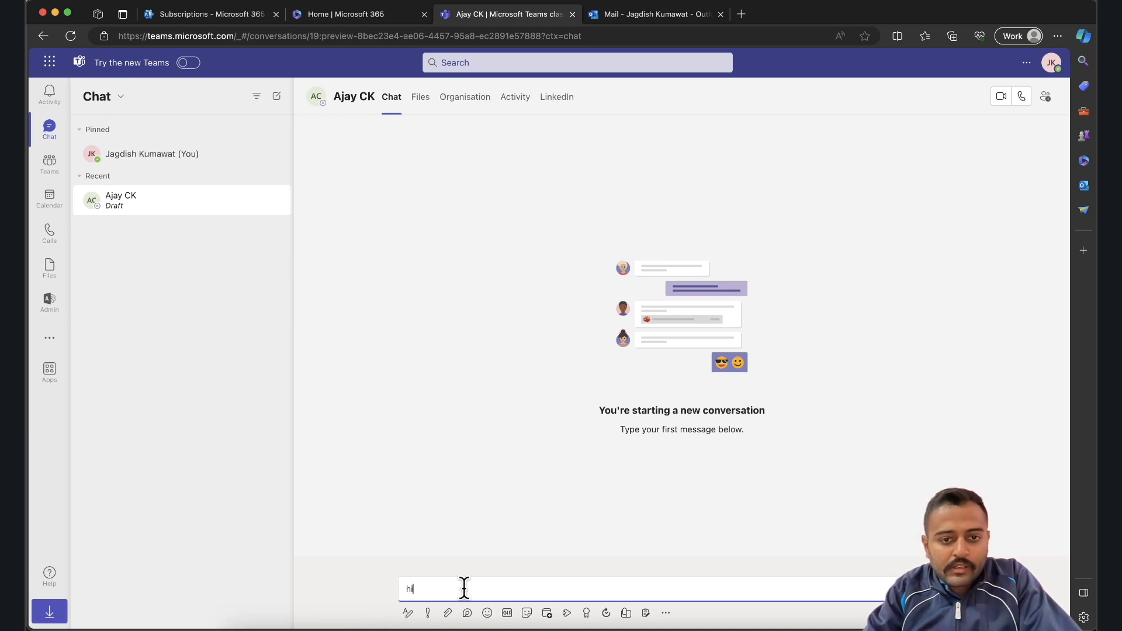
pyautogui.write('i')
pyautogui.press('Return')
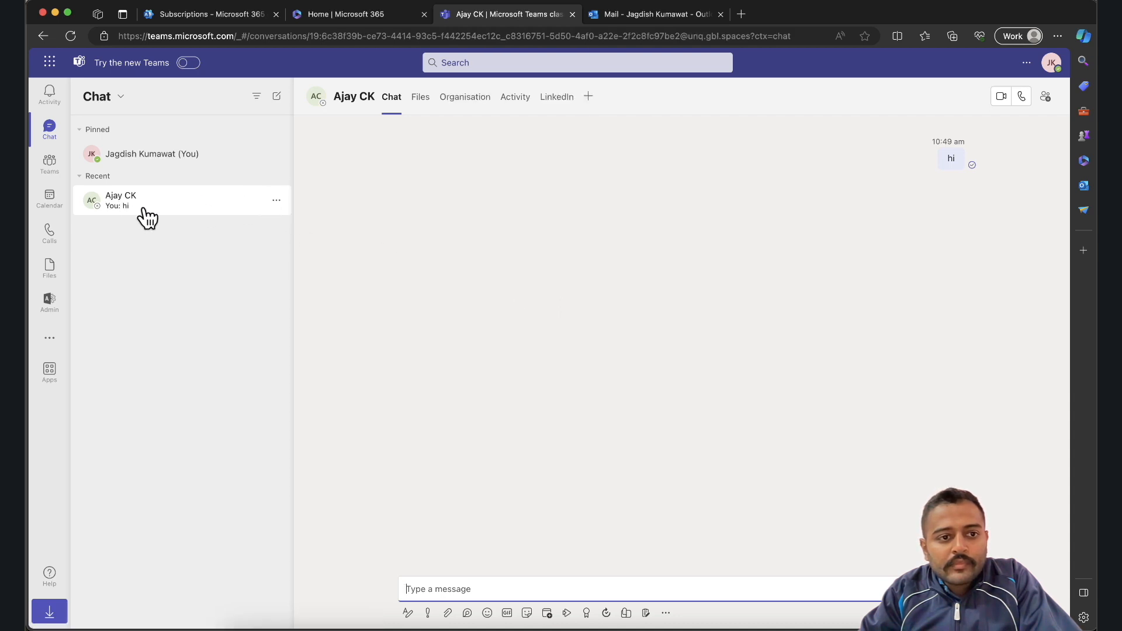
pyautogui.click(318, 97)
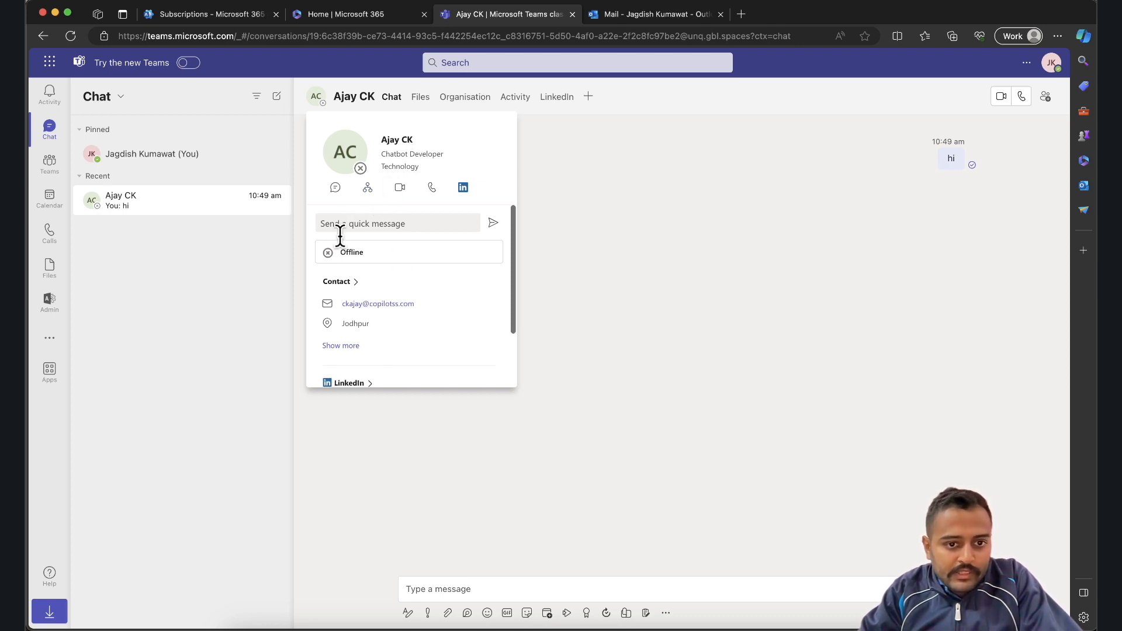
# - Expand the colleague's full profile from the card, then close it
pyautogui.scroll(-3, 380, 350)
pyautogui.scroll(3, 380, 353)
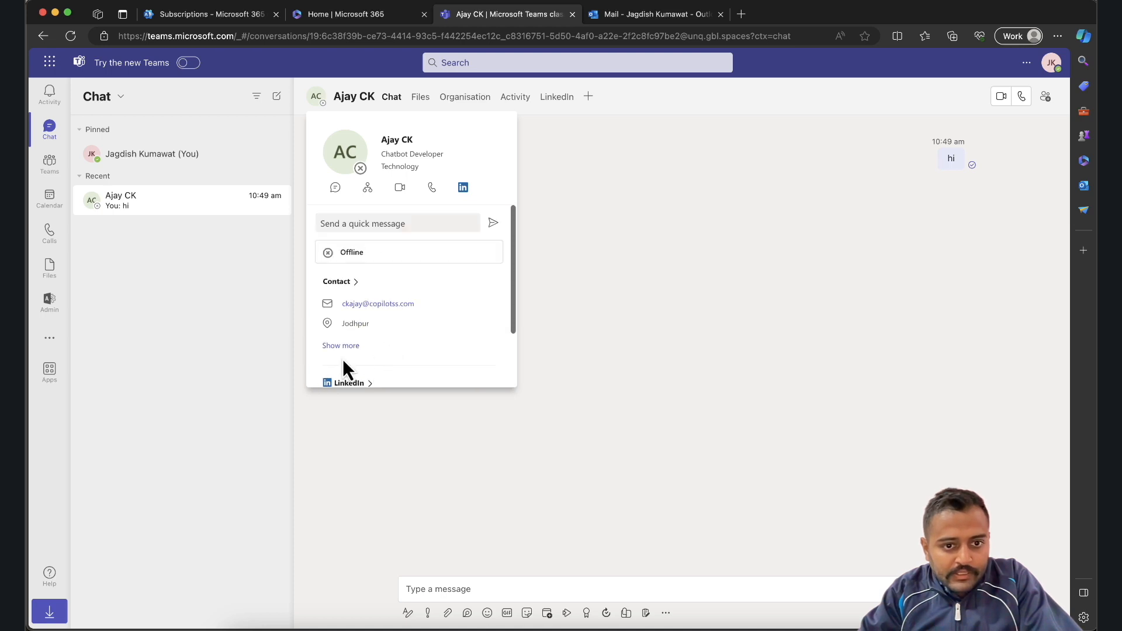
pyautogui.click(345, 347)
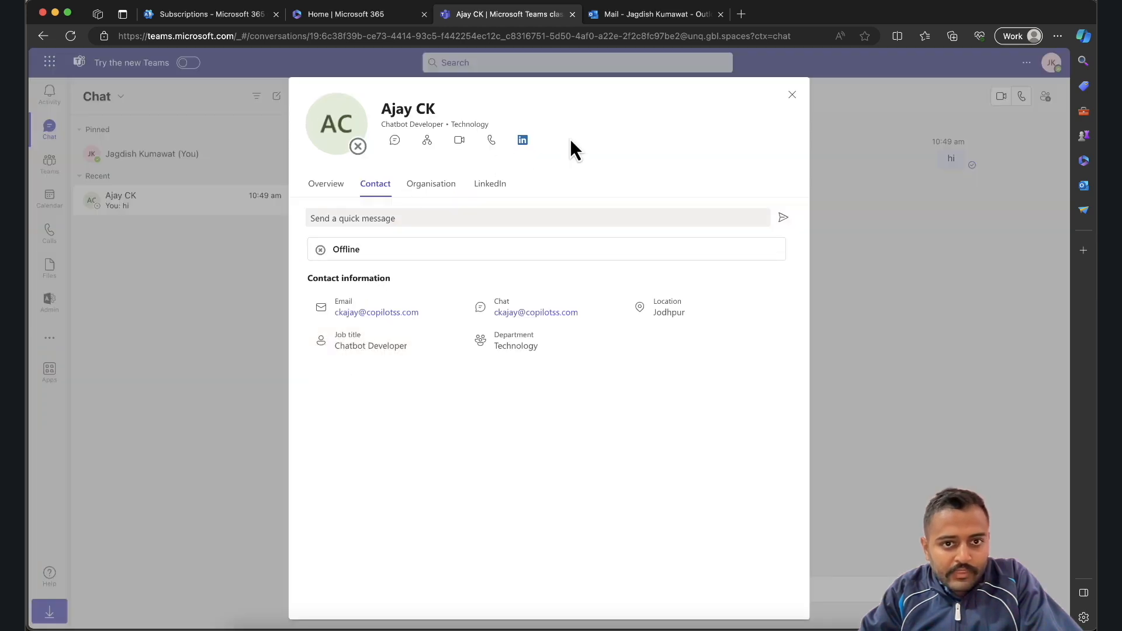
pyautogui.click(792, 94)
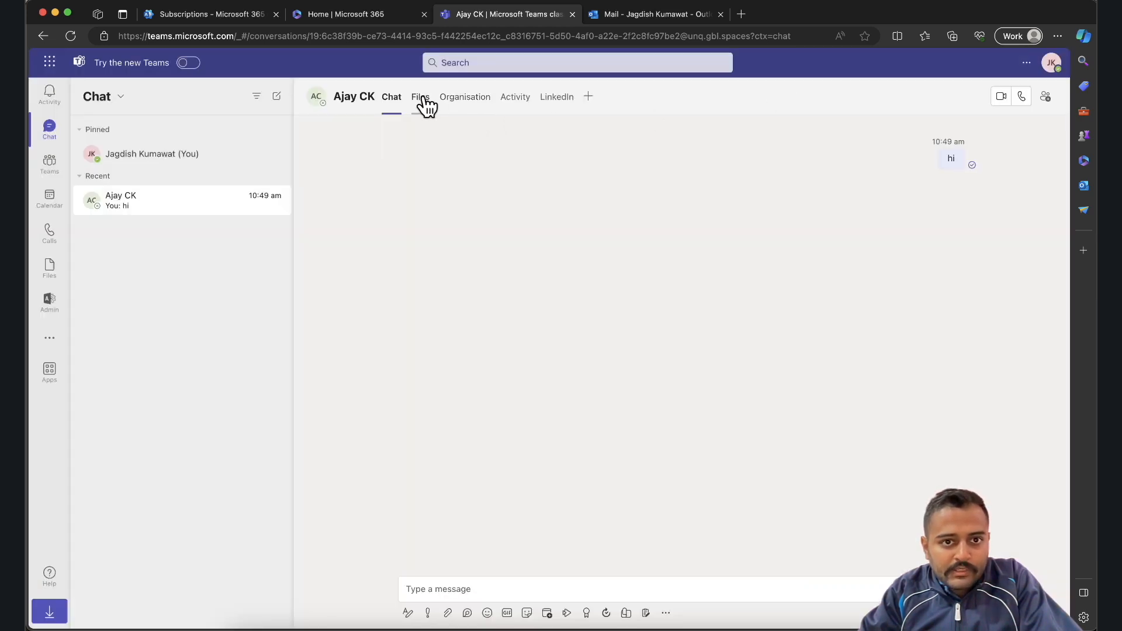
# - Browse the profile's Organisation, LinkedIn, Contact and Overview tabs, then close it to return to the chat
pyautogui.moveTo(347, 92)
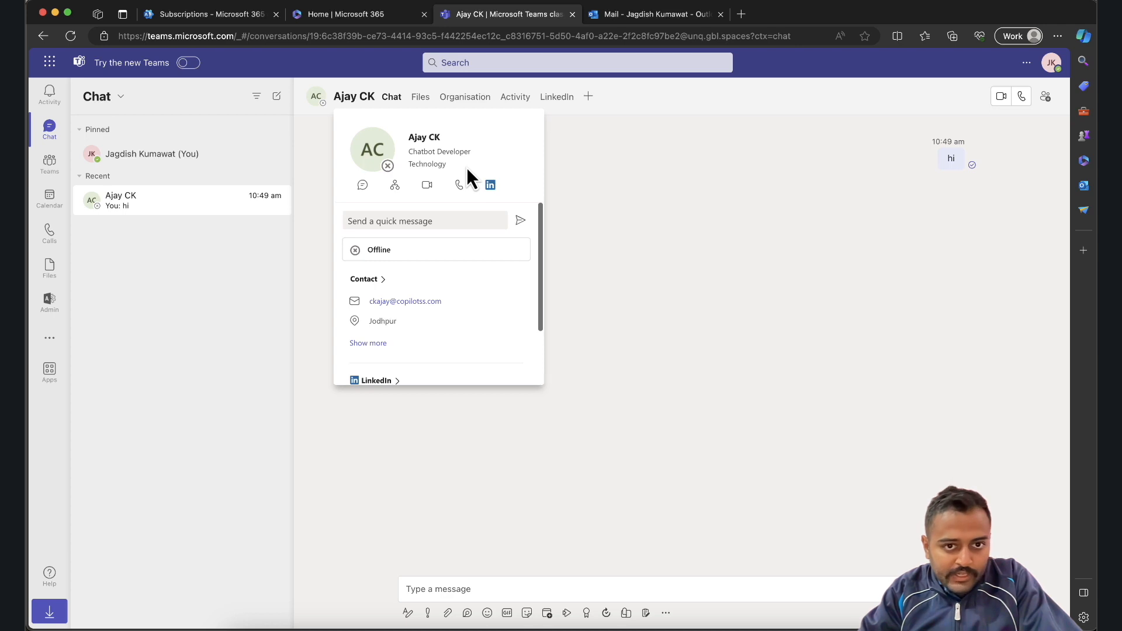
pyautogui.click(394, 186)
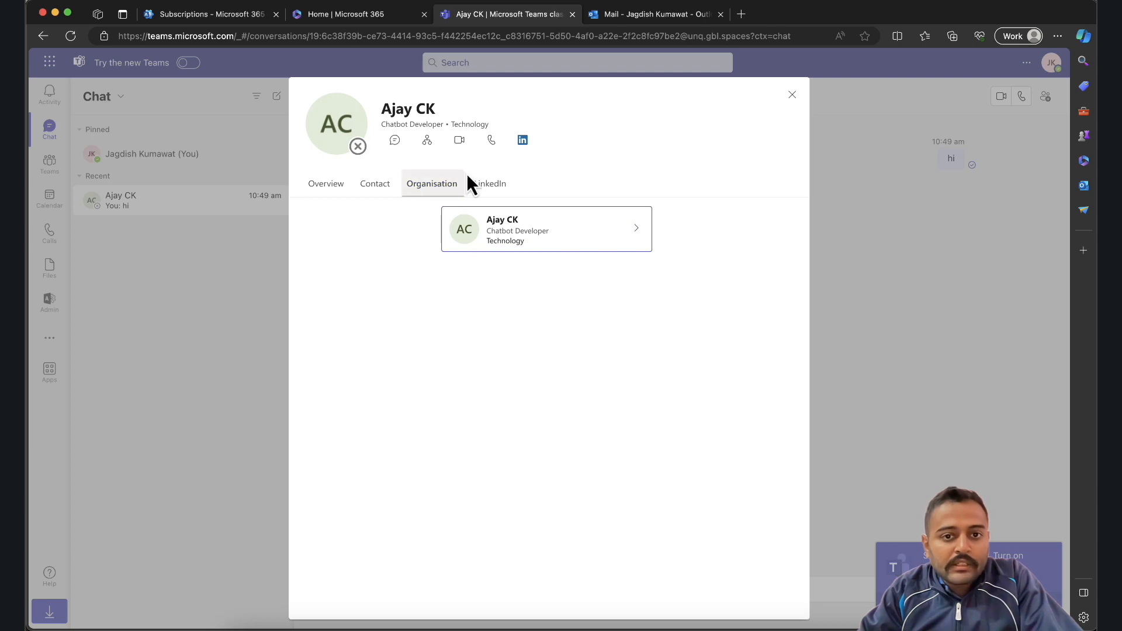
pyautogui.click(490, 186)
pyautogui.click(374, 187)
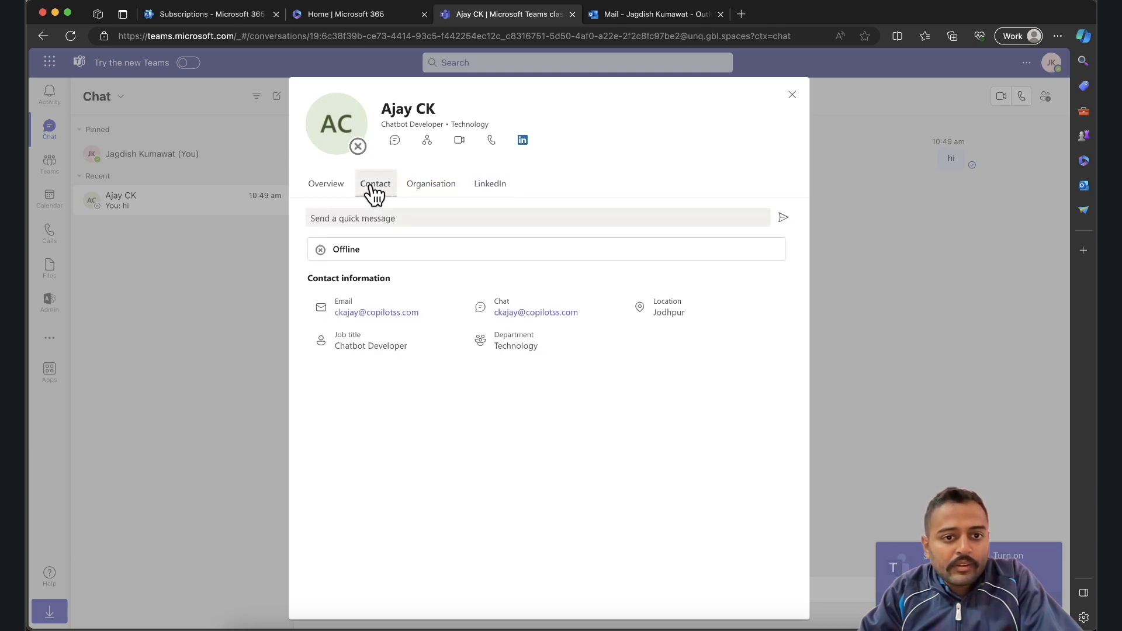
pyautogui.click(342, 188)
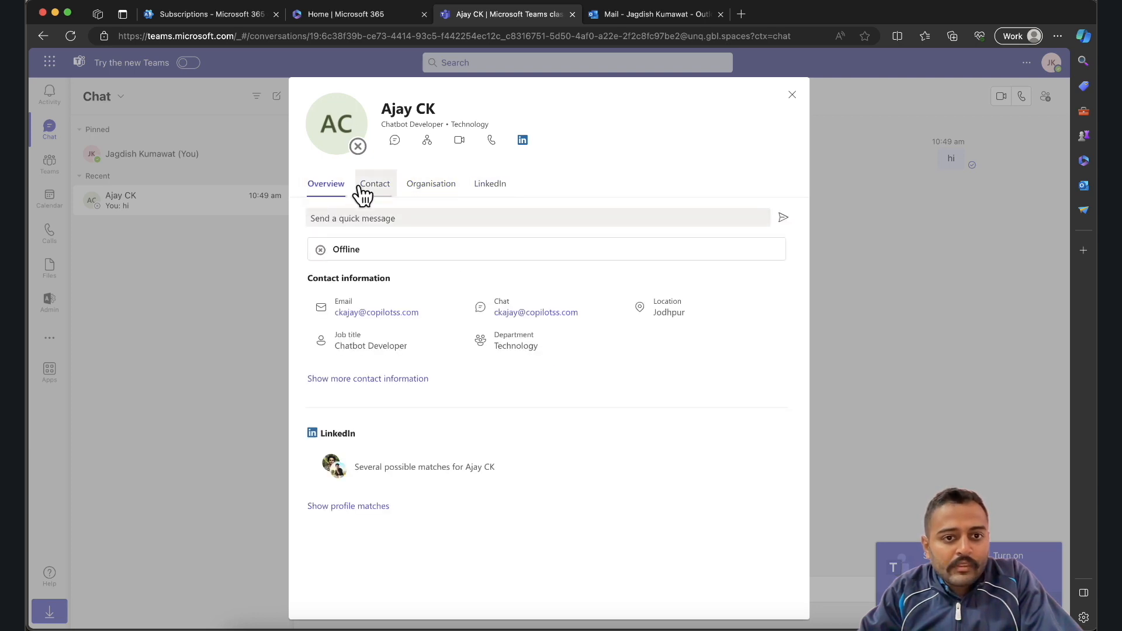
pyautogui.click(793, 95)
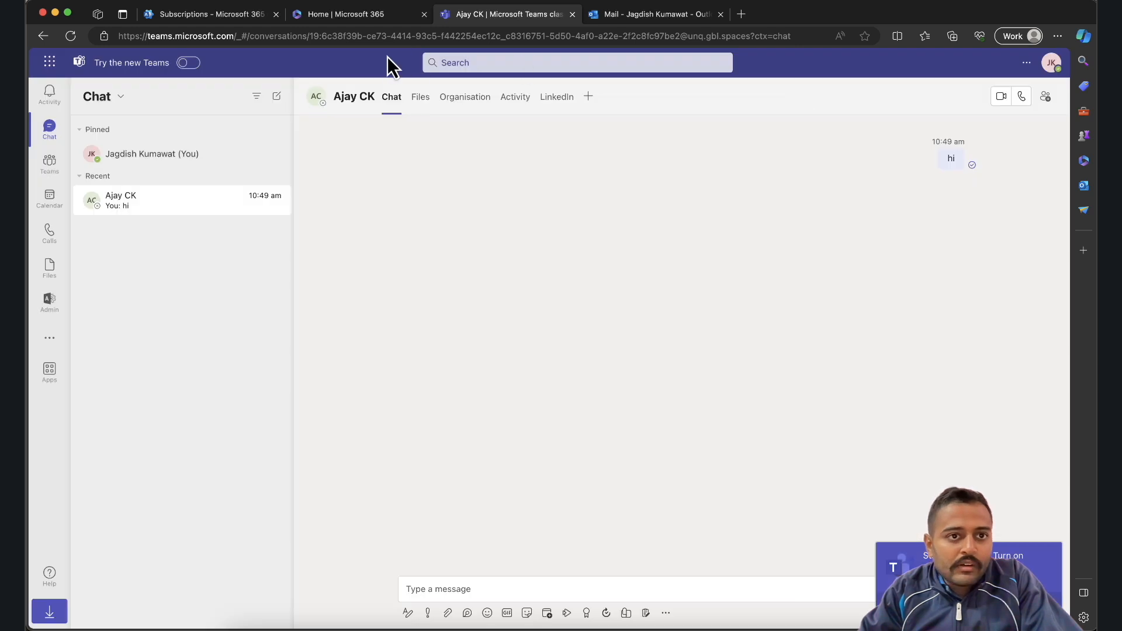